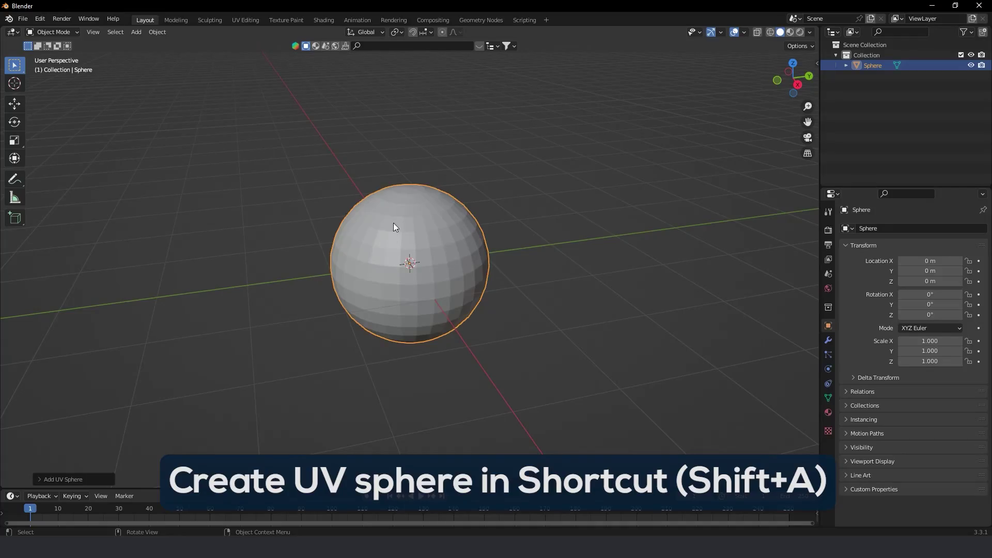
Shade the sphere smooth, subdivide its mesh twice in Edit Mode, and deselect all vertices
right_click(393, 222)
click(392, 222)
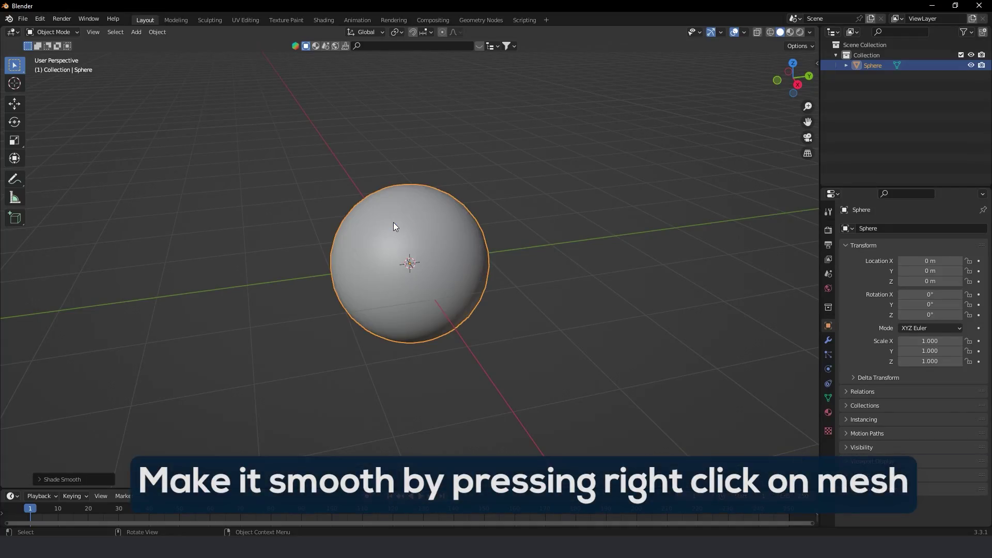
key(Tab)
right_click(392, 222)
click(393, 222)
right_click(392, 223)
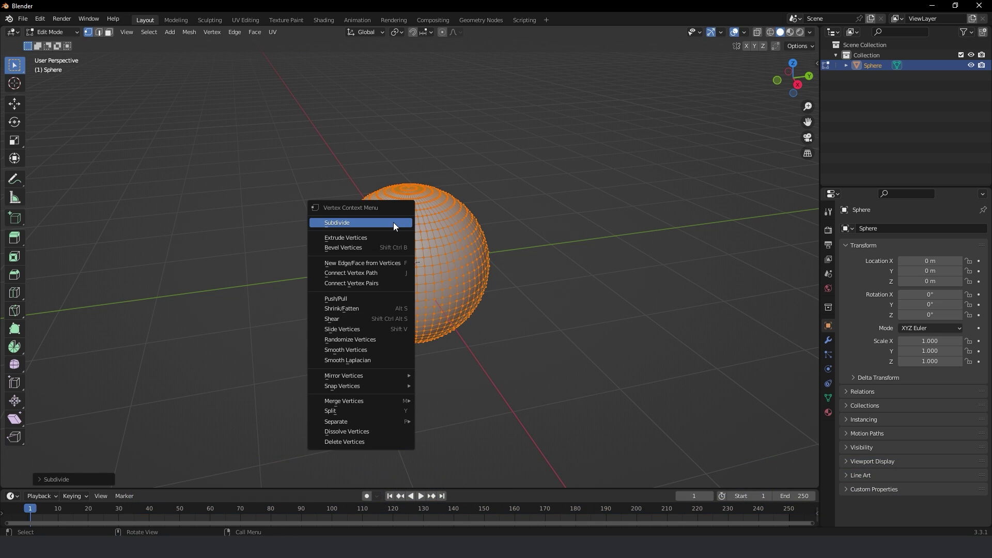
click(394, 223)
right_click(421, 219)
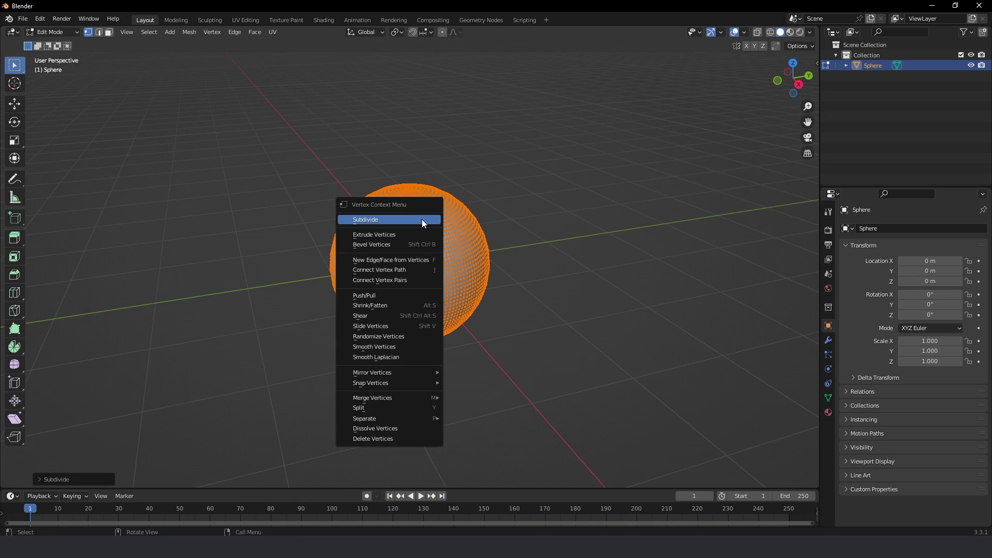
click(540, 203)
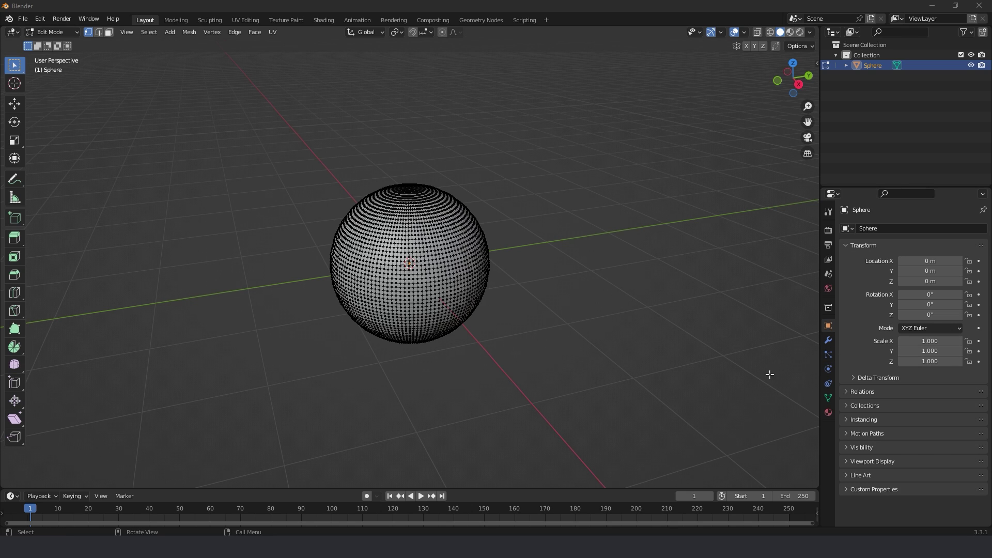
Add Dynamic Paint physics to the large sphere and show its modifier stack
click(828, 370)
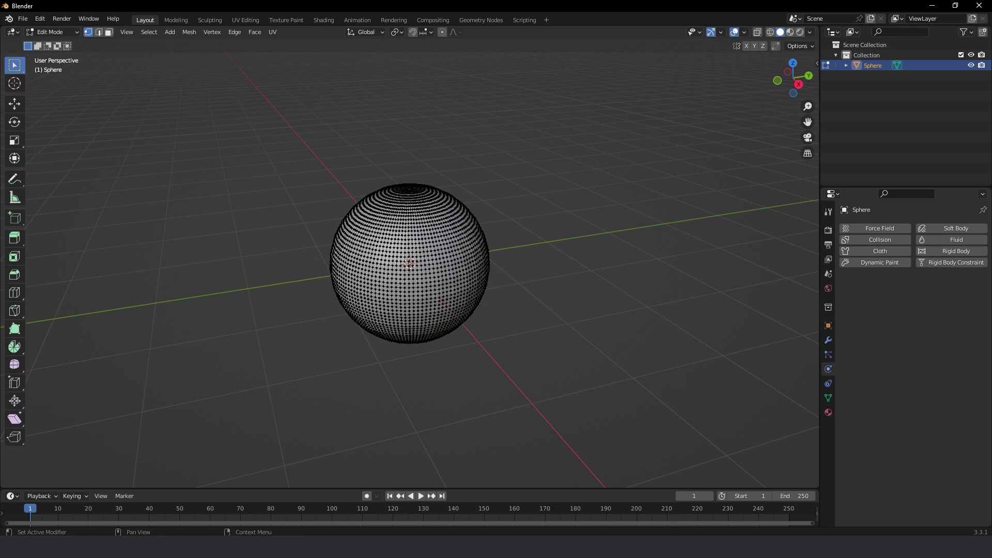
click(872, 263)
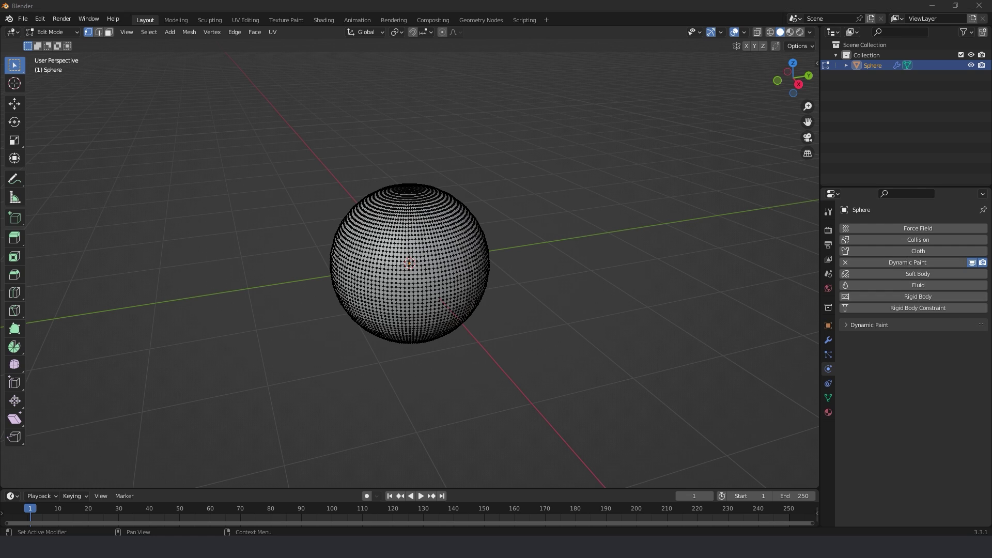
click(827, 341)
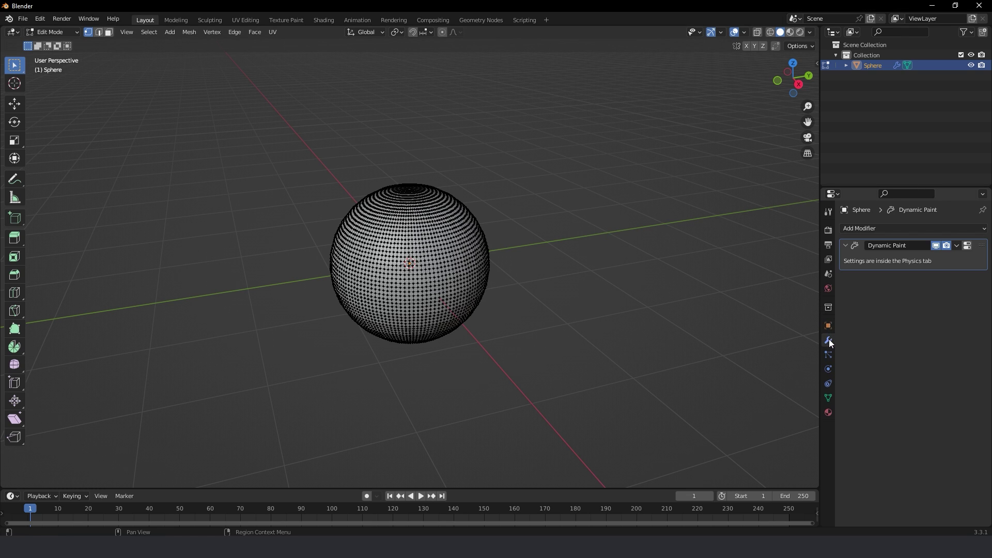
Add a UV sphere, scale it to about 0.2255, and place it left of the big sphere
key(shift+a)
click(523, 342)
key(ctrl+z)
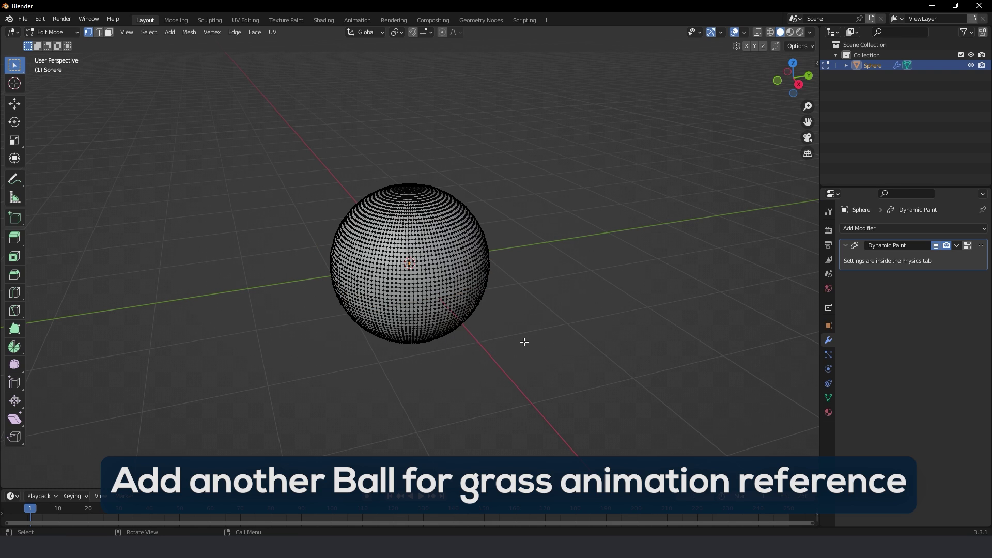
key(Tab)
key(shift+a)
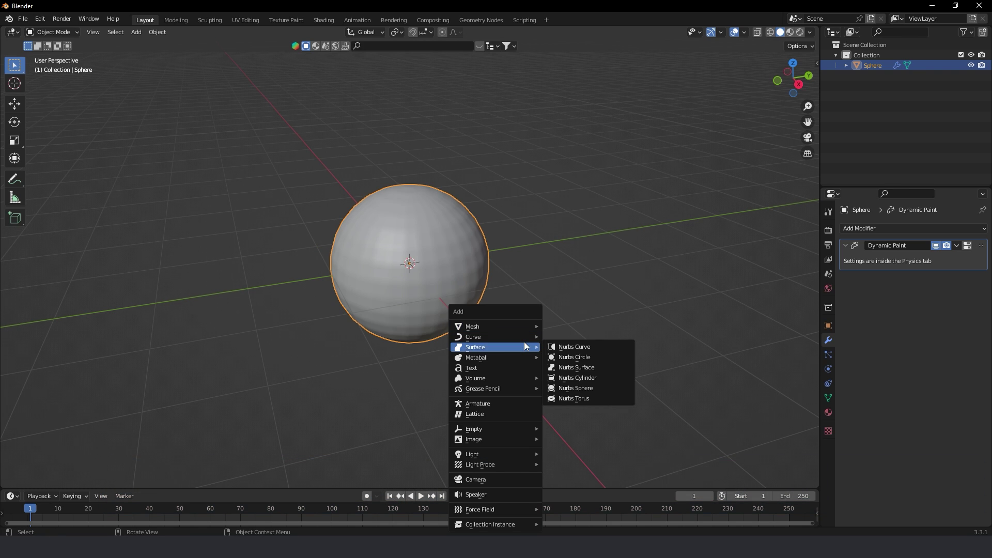
click(570, 356)
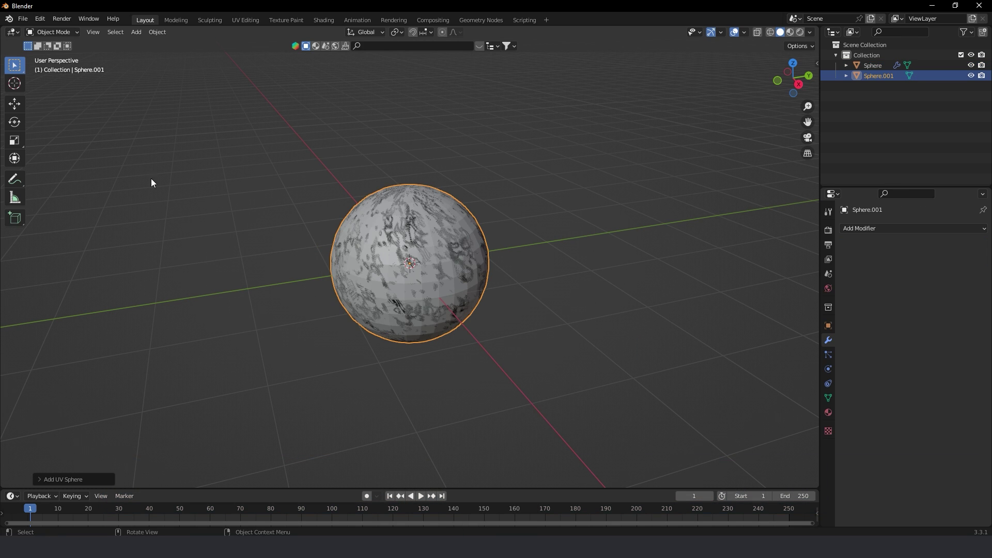
click(20, 106)
drag(401, 225, 401, 136)
key(s)
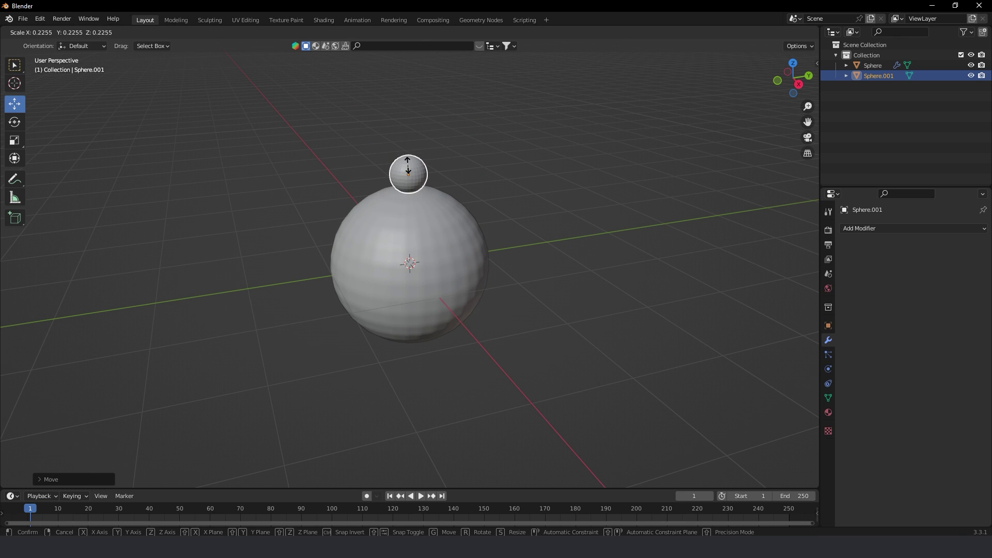
click(408, 167)
drag(430, 176, 290, 188)
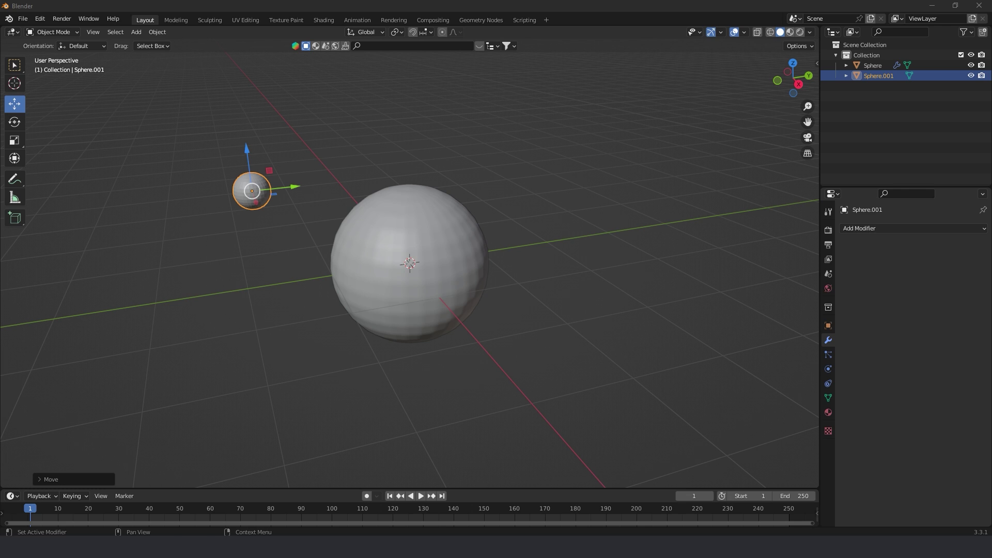
Select every vertex of the large sphere in Edit Mode
click(414, 232)
key(Tab)
drag(567, 149, 288, 389)
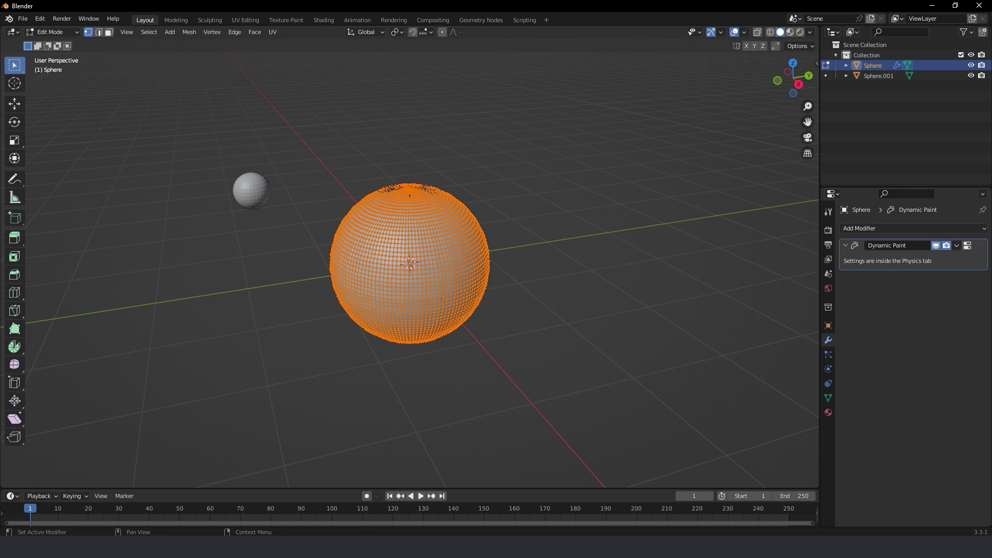
Create a vertex group named Grass and assign all selected vertices to it
click(828, 397)
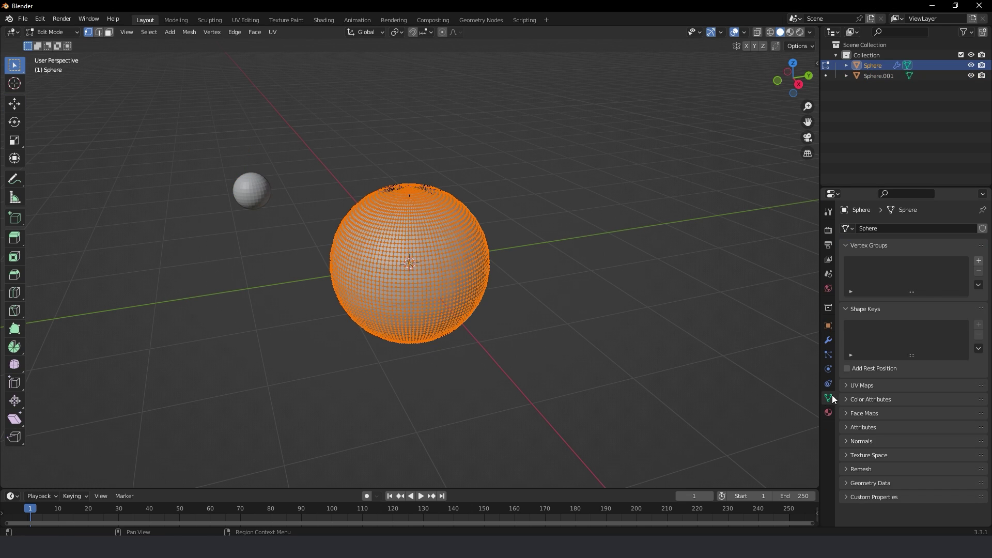
click(978, 260)
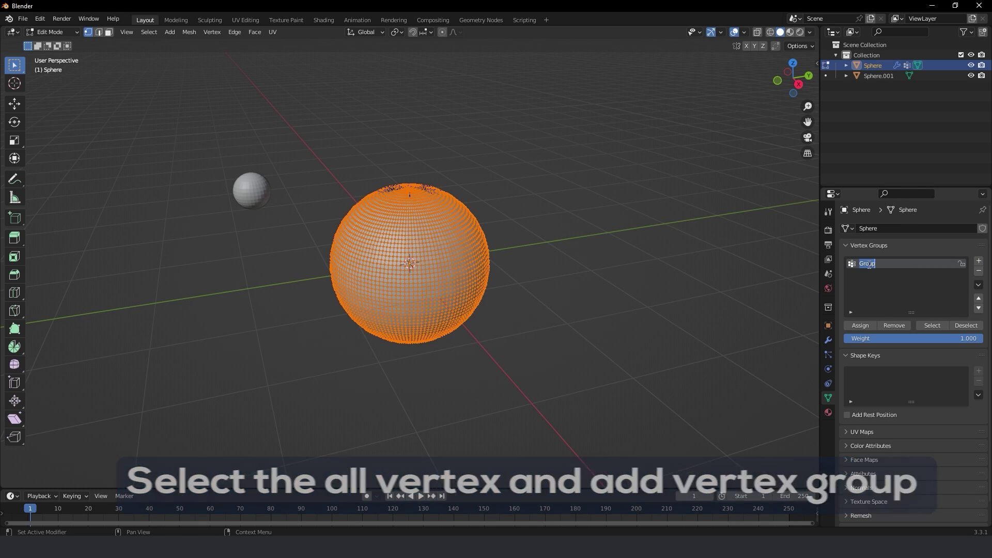
double_click(868, 264)
text(Grass)
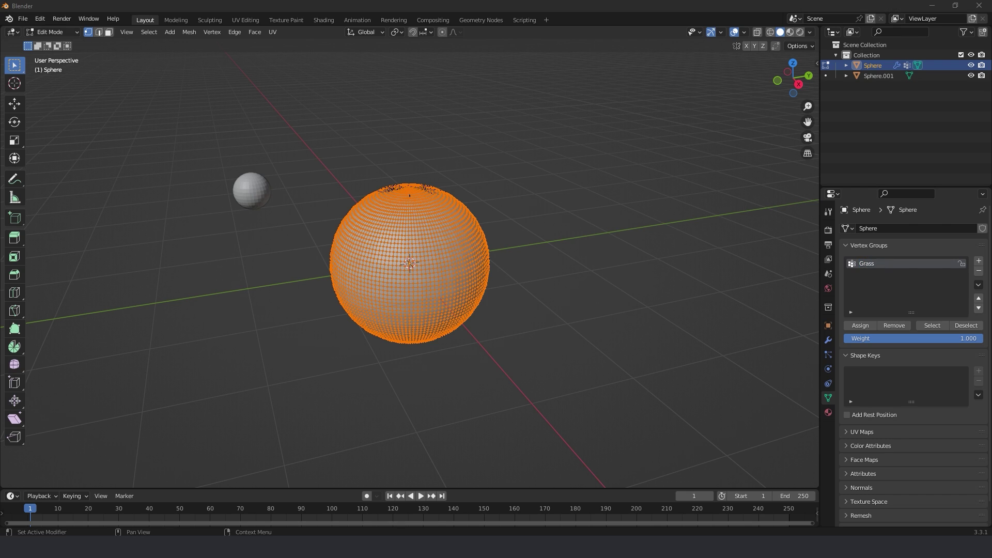
click(865, 324)
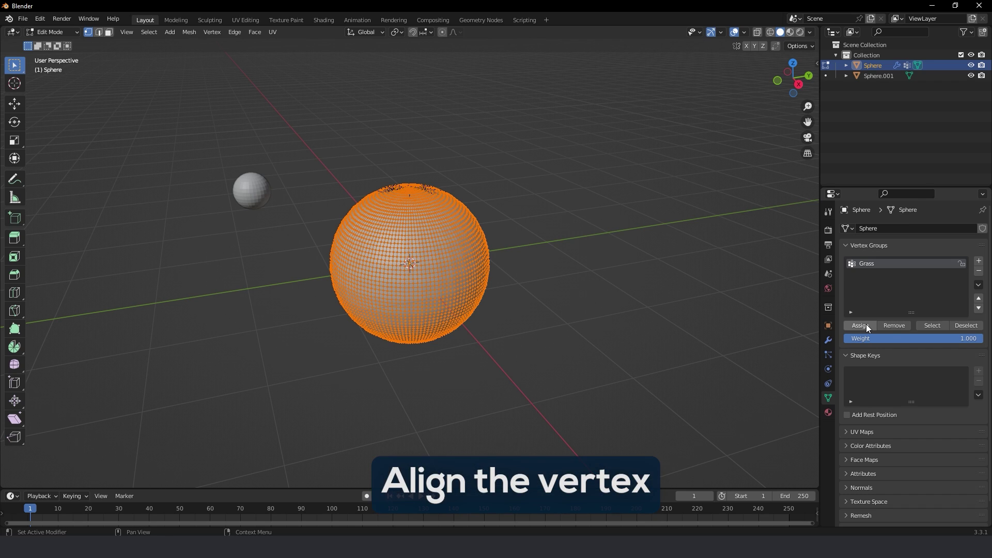
Deselect the vertices and return the sphere to Object Mode
key(Left)
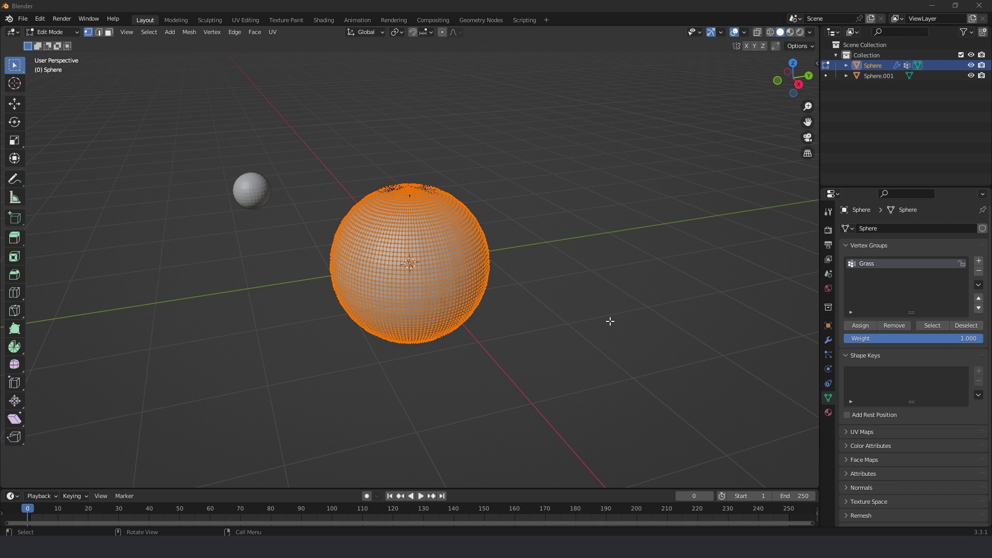
click(584, 284)
drag(555, 151, 315, 368)
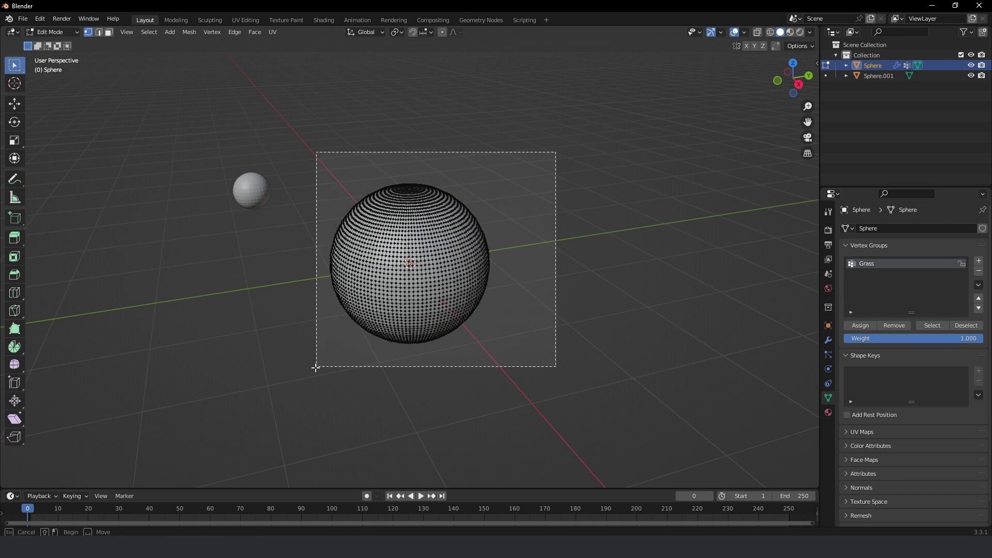
key(Tab)
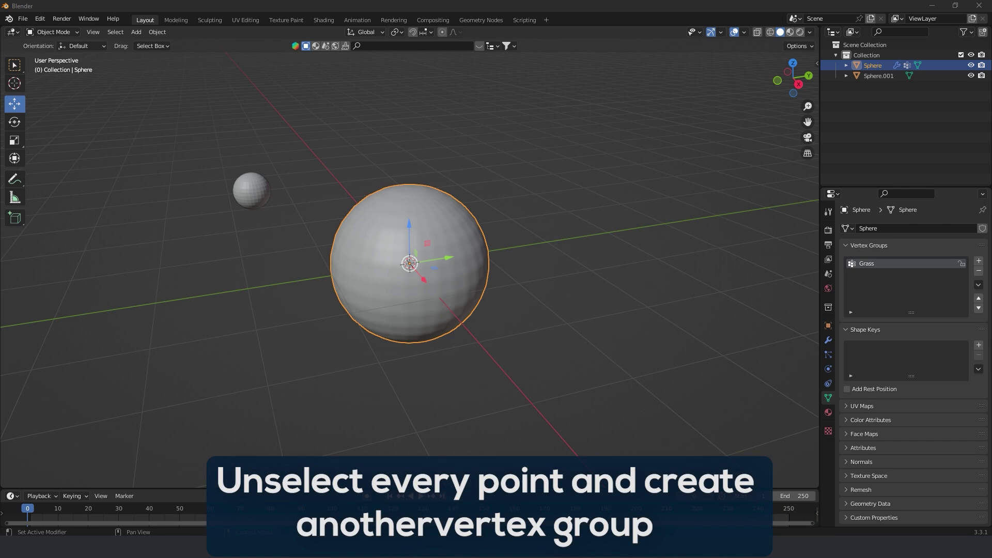
click(680, 197)
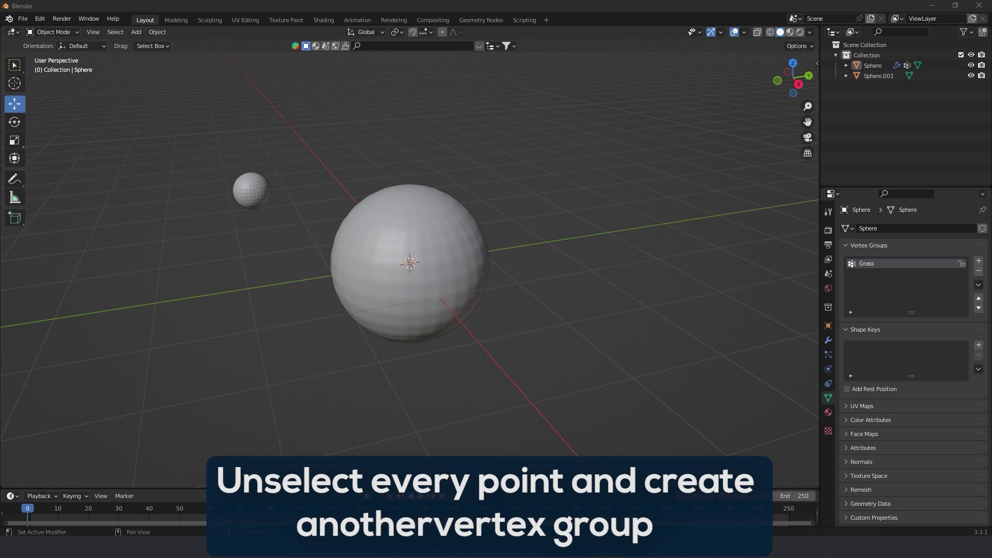
Add a second vertex group named Exclusive
click(978, 260)
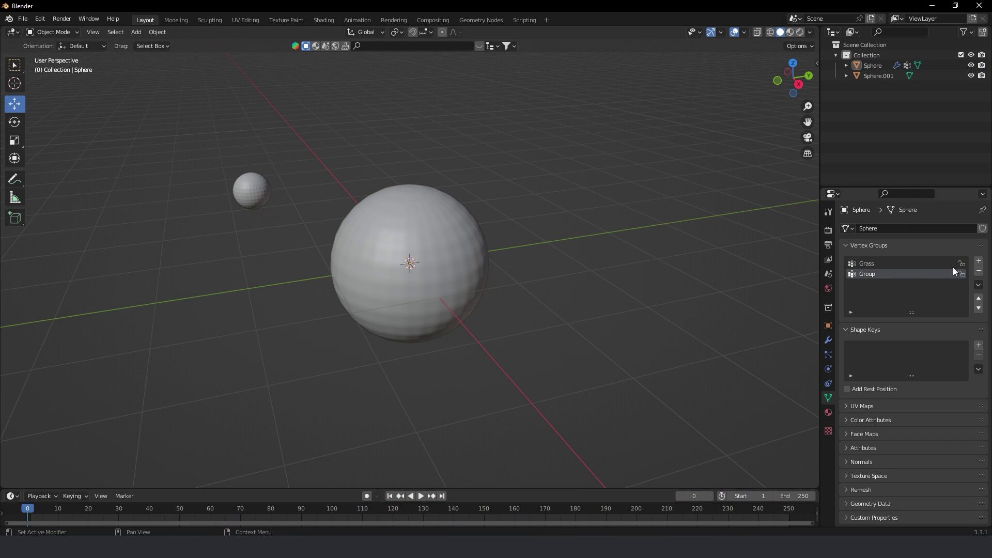
double_click(868, 274)
text(E)
text(ve)
key(Return)
Make the big sphere a Dynamic Paint canvas with a Weight surface outputting to Exclusive
click(870, 372)
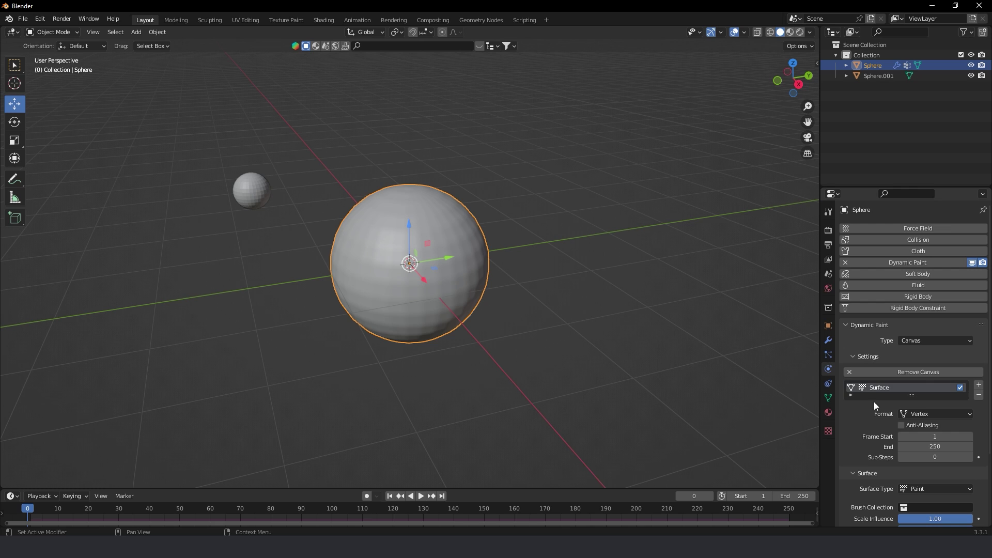
scroll(860, 465, down, 1)
click(919, 468)
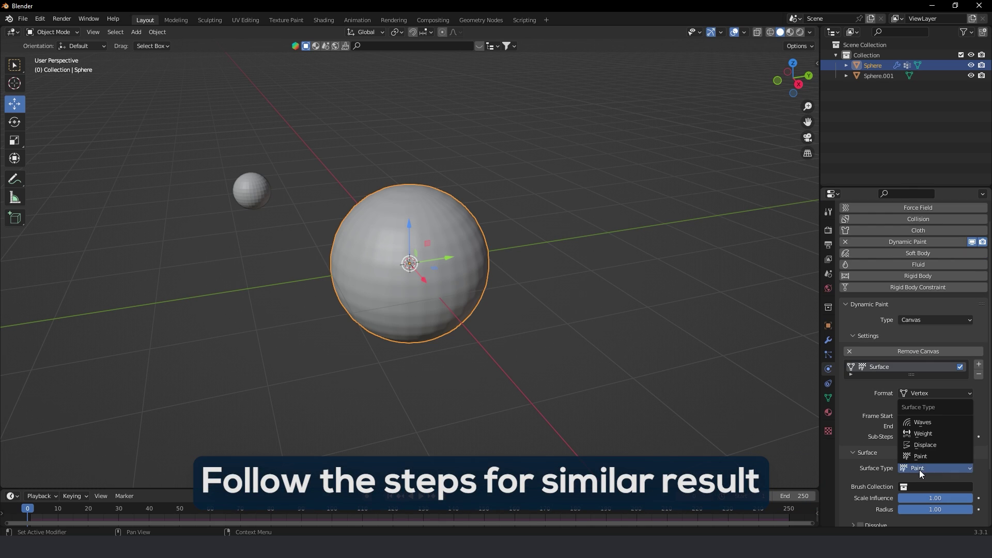
click(923, 434)
scroll(845, 491, down, 2)
scroll(853, 520, down, 1)
click(928, 516)
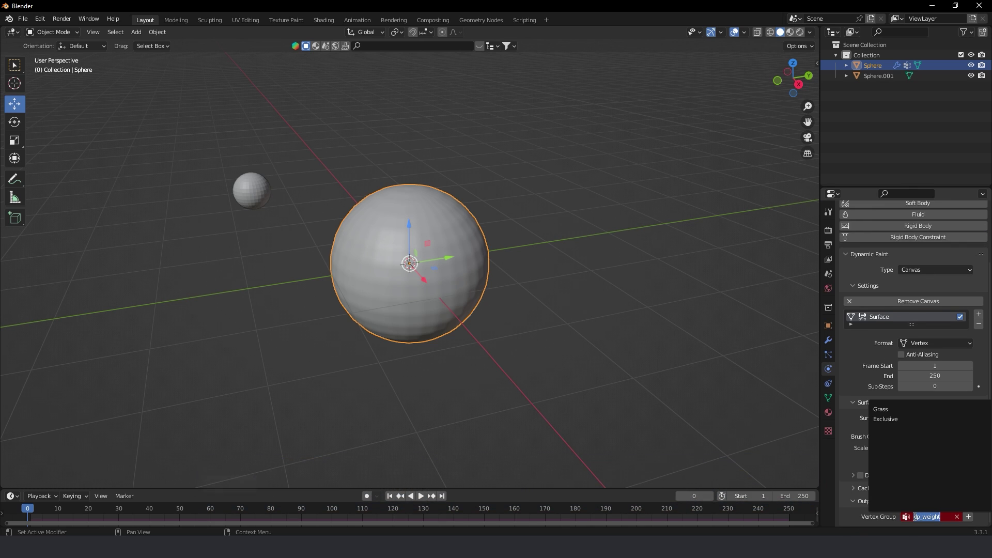
click(886, 419)
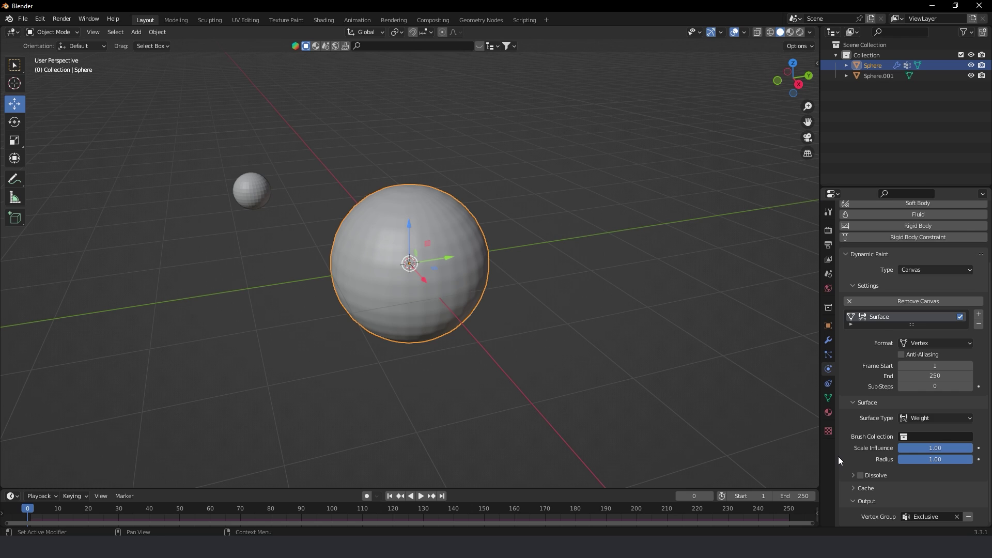
Make the small ball a Dynamic Paint brush painting by Mesh Volume + Proximity
click(261, 189)
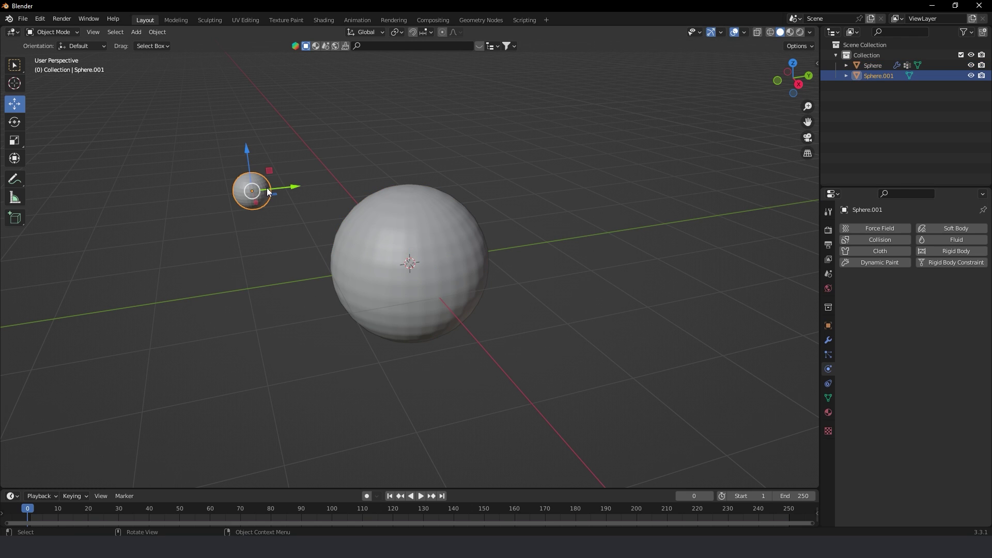
click(902, 262)
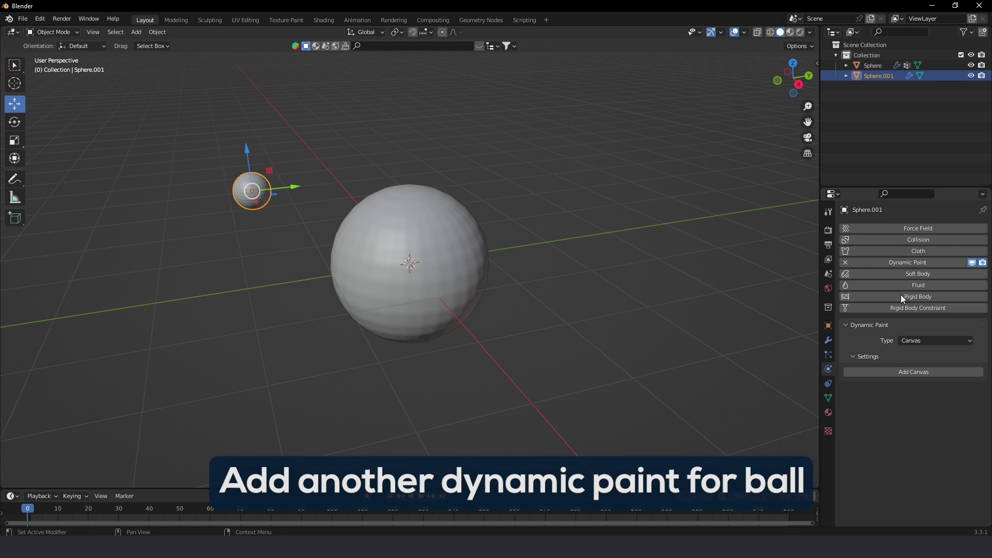
click(925, 340)
click(926, 364)
click(914, 373)
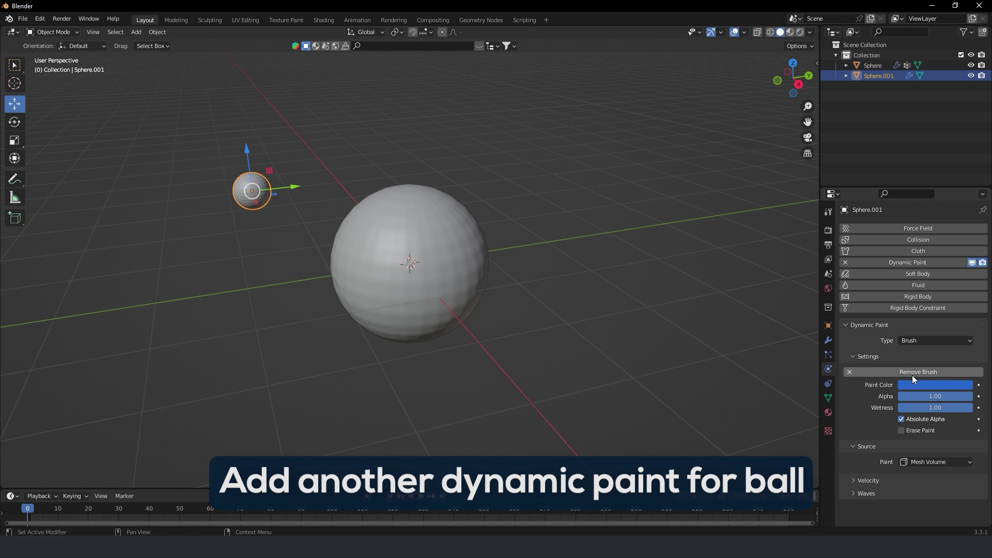
click(923, 461)
click(932, 415)
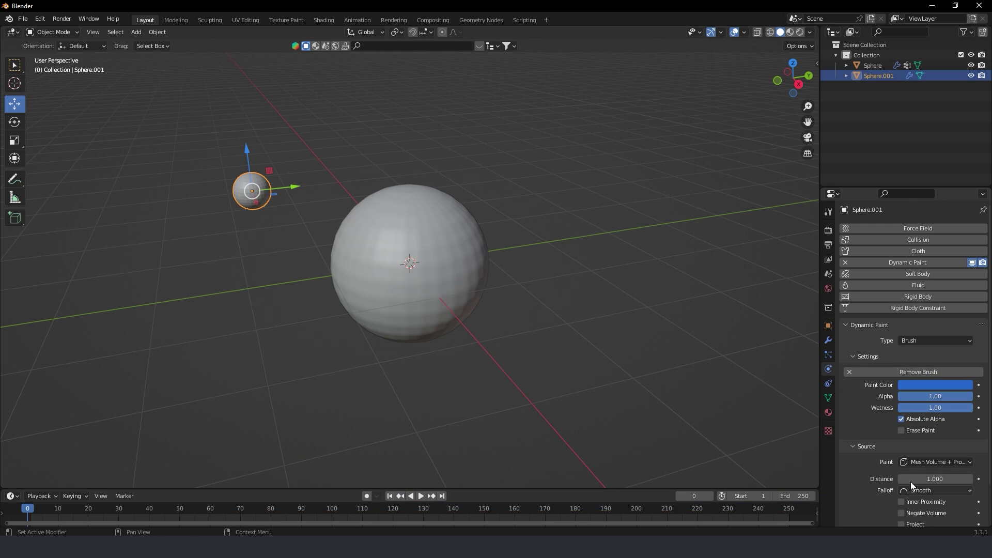
Insert a location keyframe for the small ball at frame 0
scroll(878, 475, down, 2)
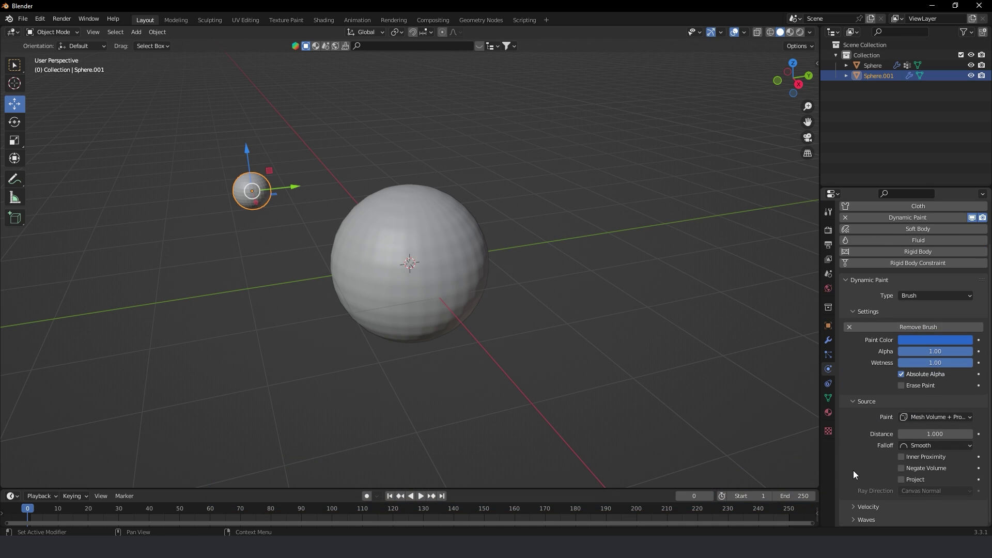
key(i)
click(235, 187)
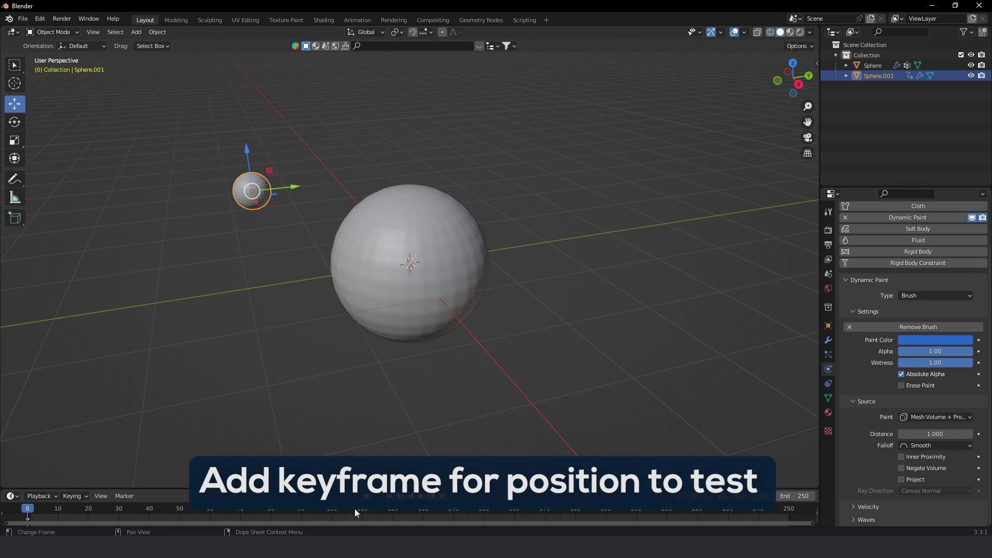
At frame 120, move the small ball across the big sphere and keyframe its location
click(392, 513)
drag(296, 191, 591, 175)
key(i)
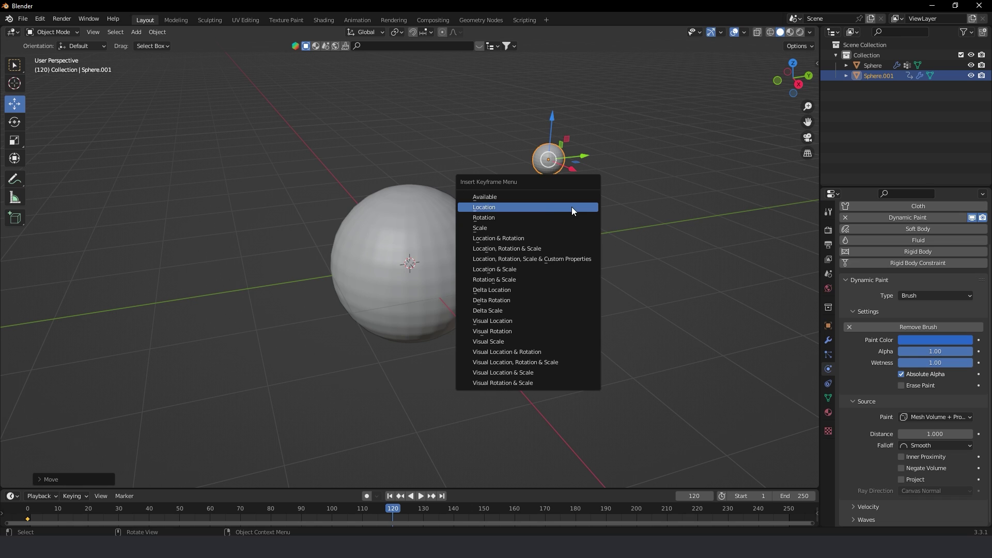
click(551, 204)
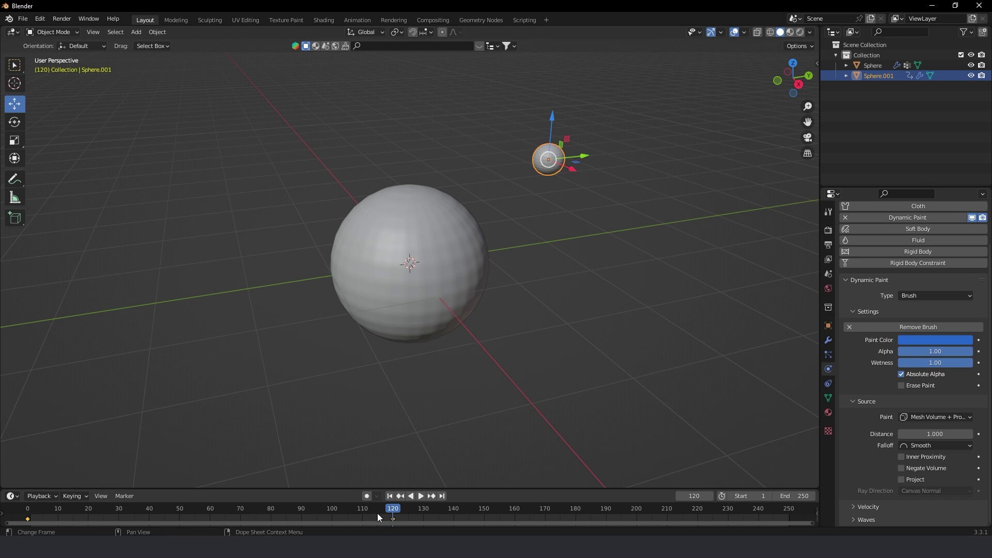
drag(377, 517, 76, 513)
Switch the big sphere to Weight Paint and display its Exclusive group weights
click(408, 243)
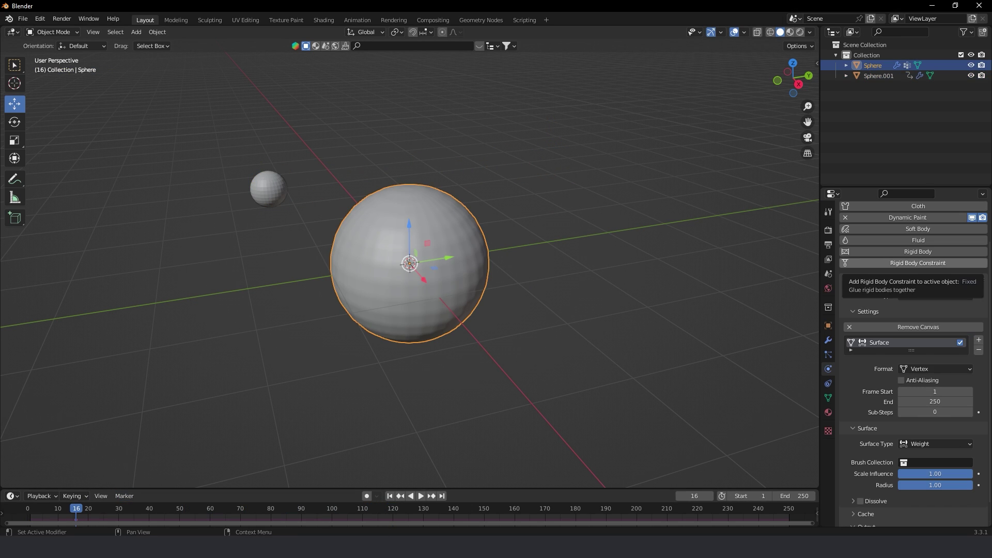
key(ctrl+Tab)
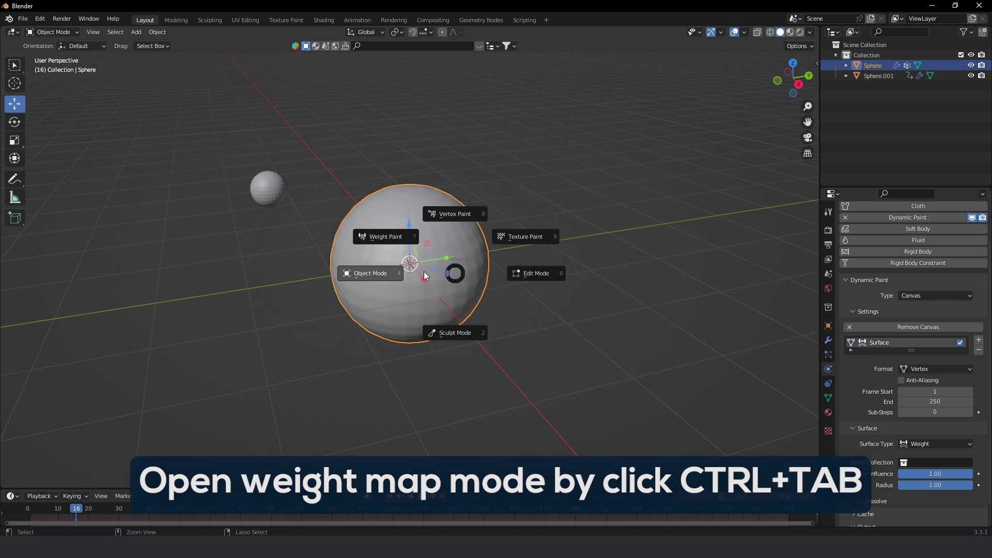
click(373, 233)
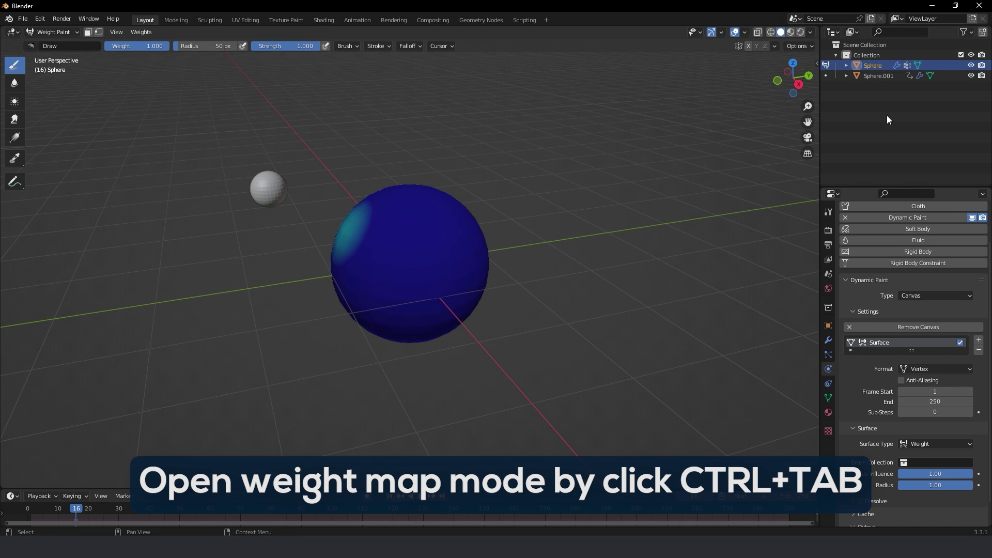
drag(63, 517, 198, 517)
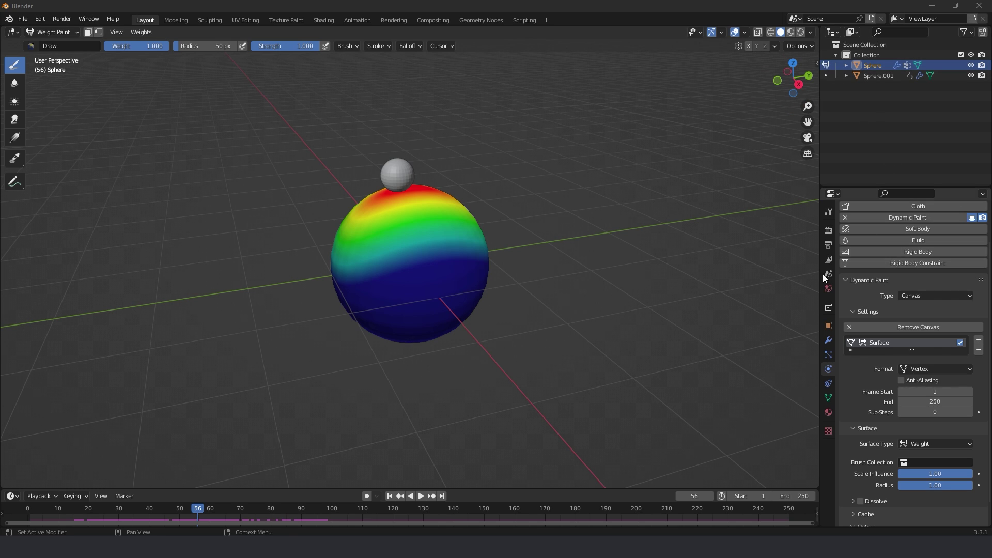
click(828, 398)
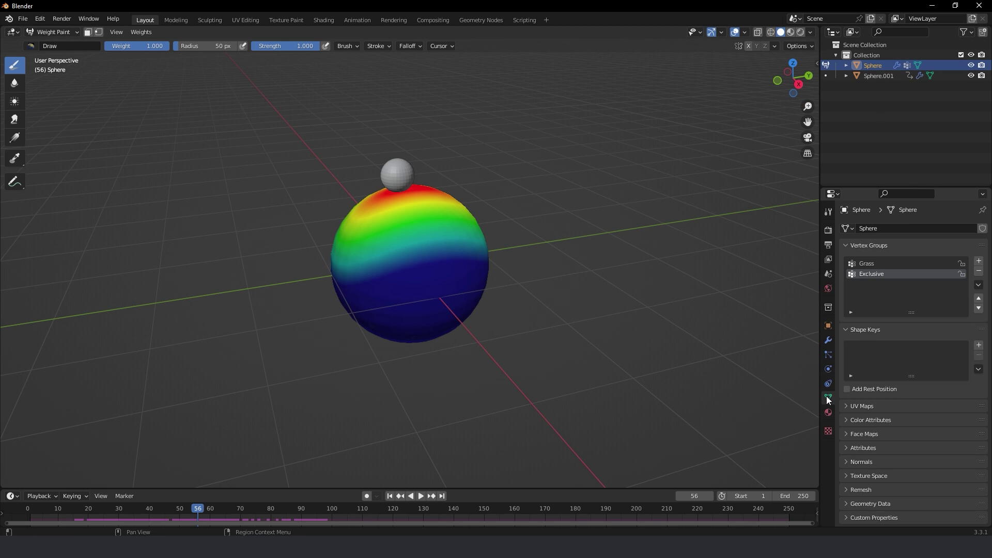
click(873, 265)
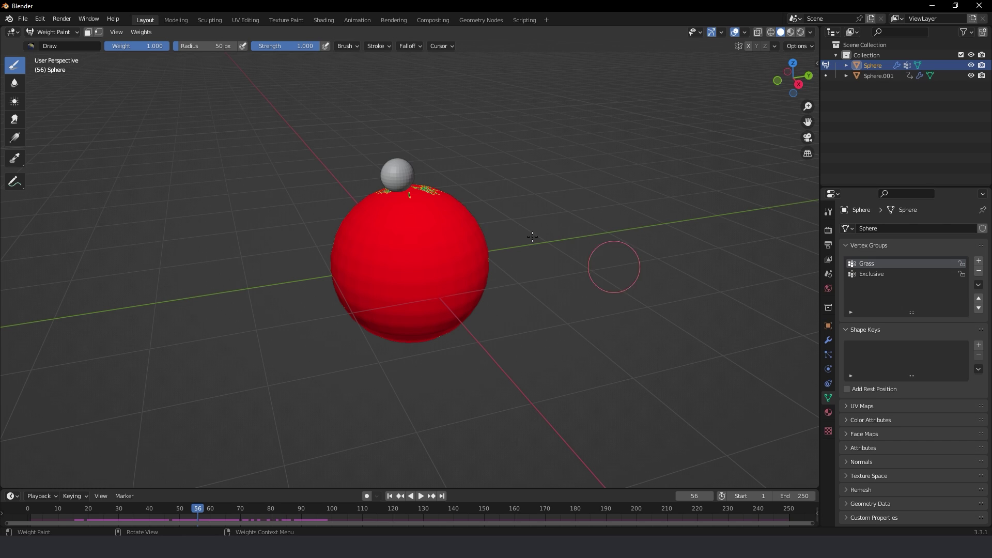
click(868, 274)
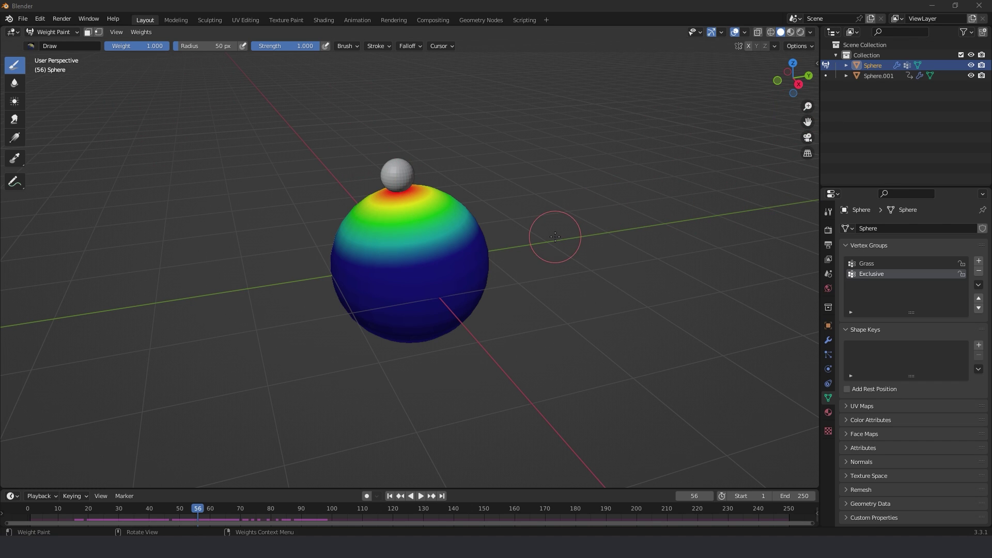
Set the ball brush falloff to Color Ramp with the ramp stop at 0.257
key(ctrl+Tab)
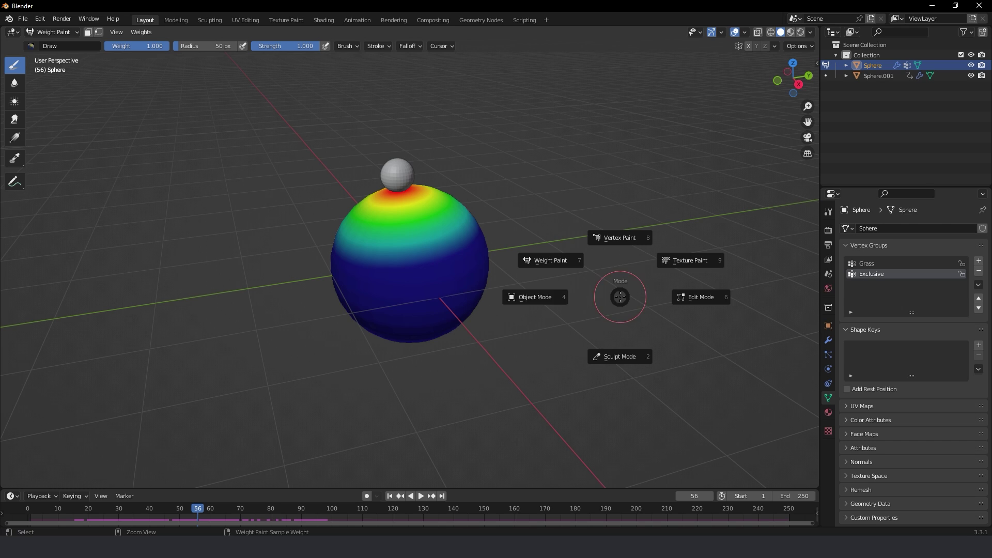
click(511, 289)
click(392, 168)
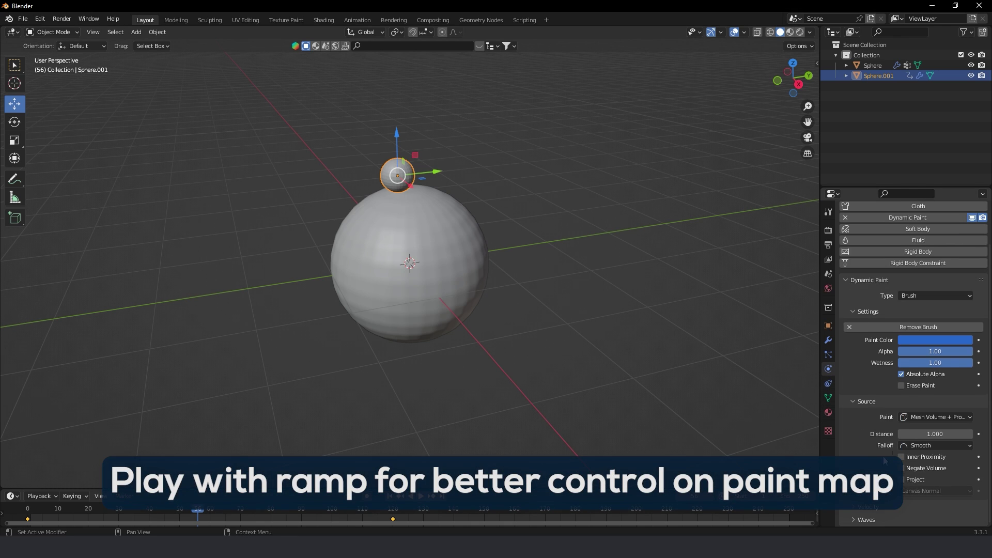
click(907, 445)
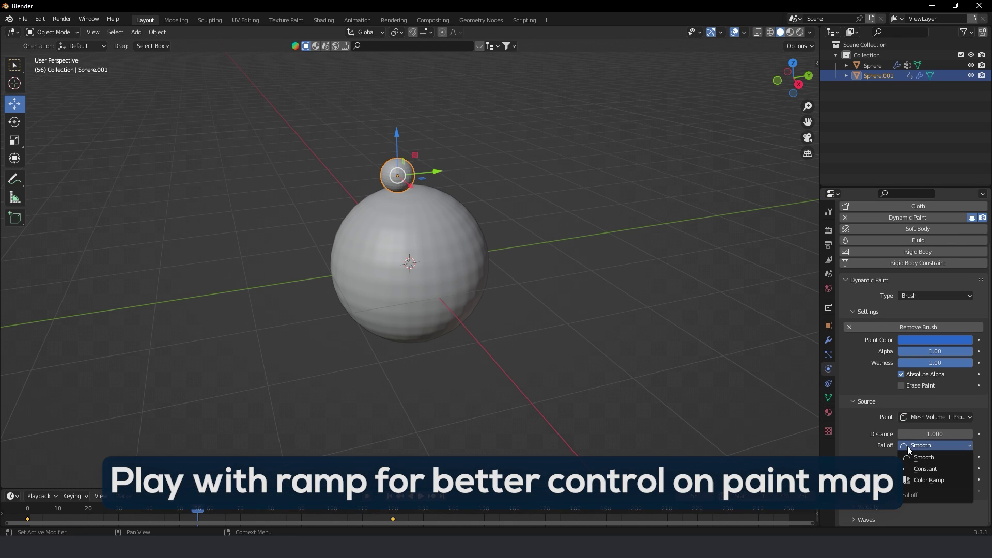
click(925, 479)
scroll(924, 465, down, 4)
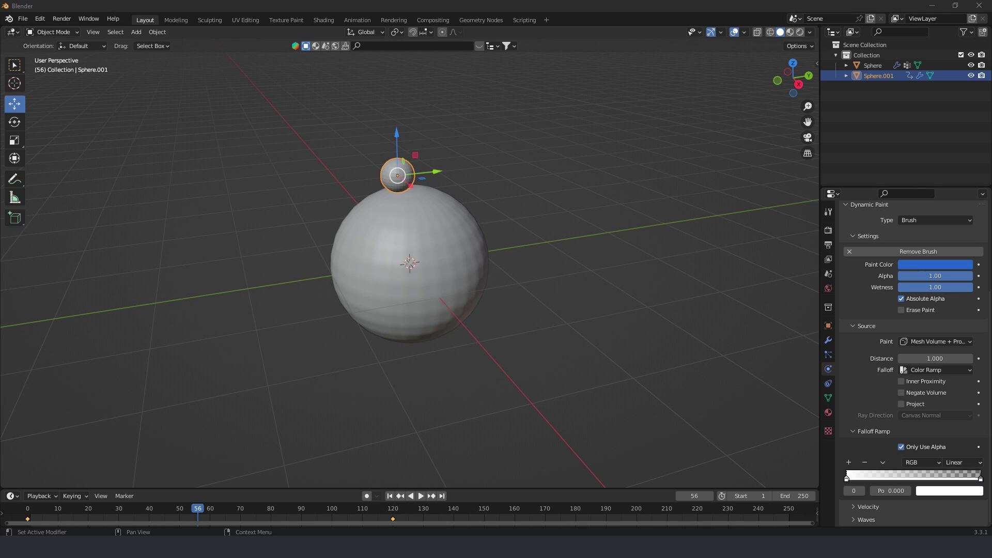
drag(953, 473, 881, 478)
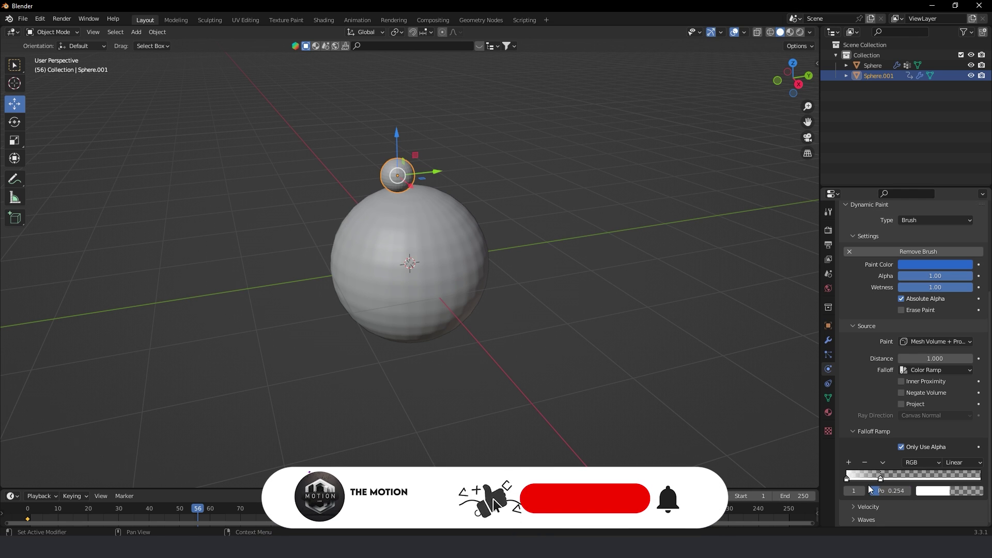
Check the big sphere's painted weights in Weight Paint, then return to Object Mode
click(461, 264)
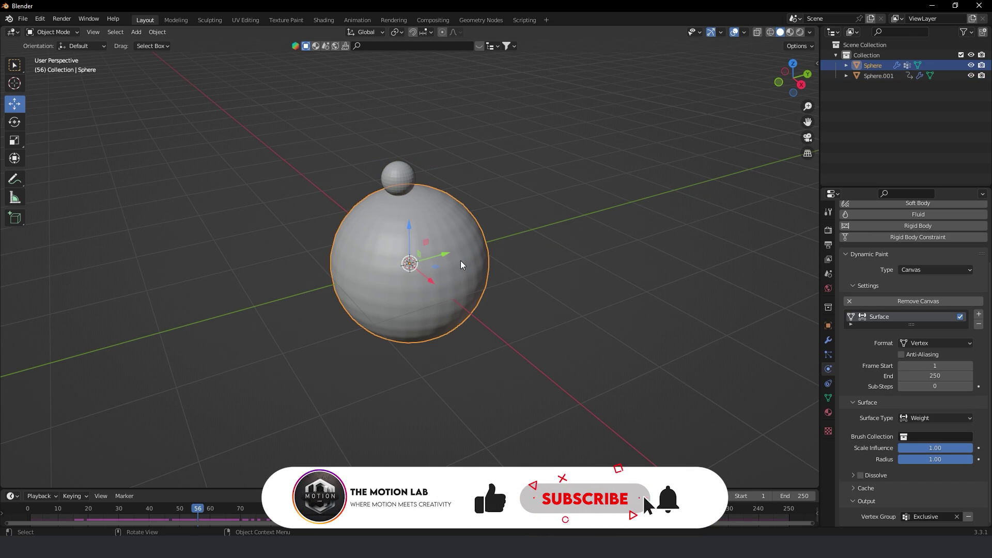
key(ctrl+Tab)
click(421, 207)
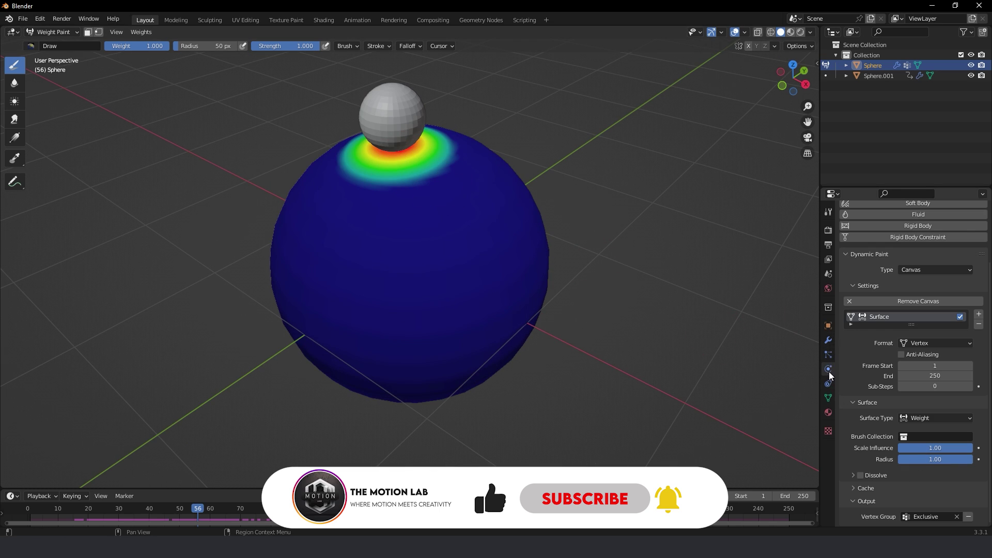
key(ctrl+Tab)
click(581, 317)
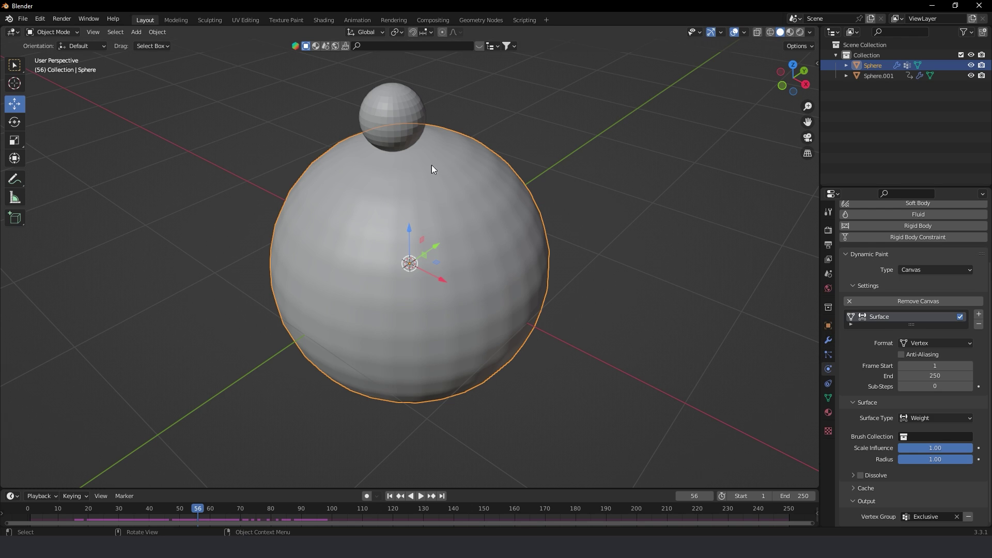
Narrow the brush's color ramp stop further to 0.217
click(408, 116)
scroll(863, 417, down, 2)
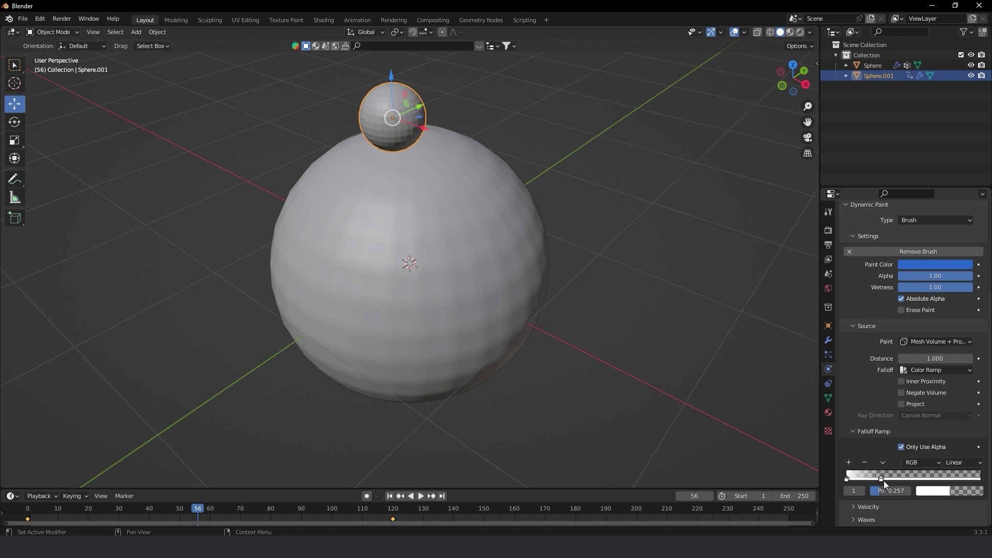
drag(904, 473, 875, 473)
key(ctrl+Tab)
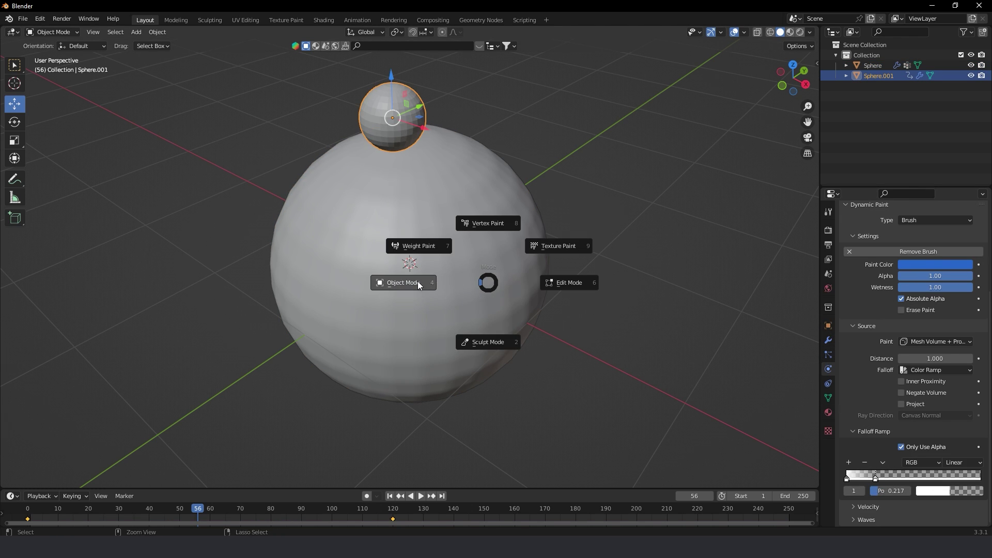
click(418, 281)
key(ctrl+Tab)
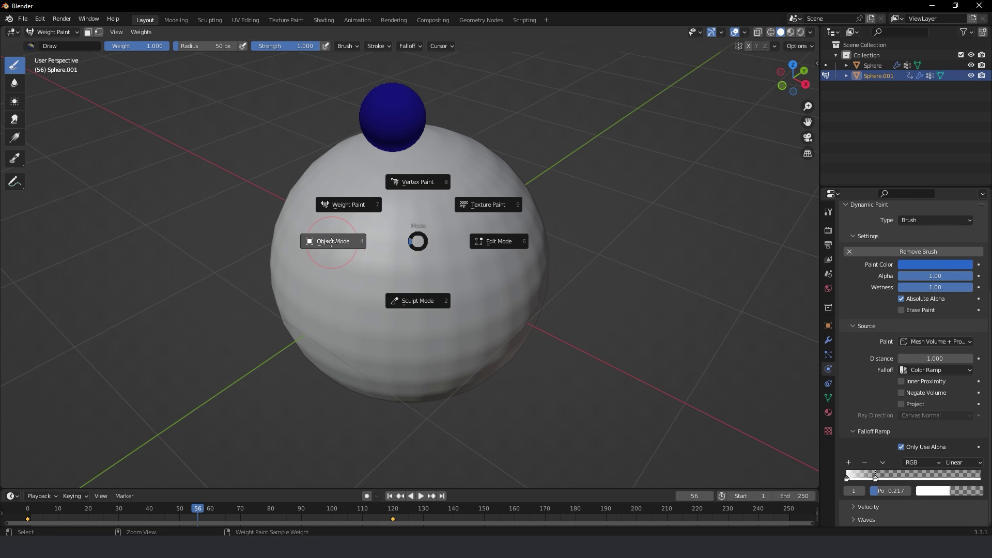
click(331, 243)
Recheck the big sphere's weights, then show its modifiers in Object Mode
key(ctrl+Tab)
click(249, 206)
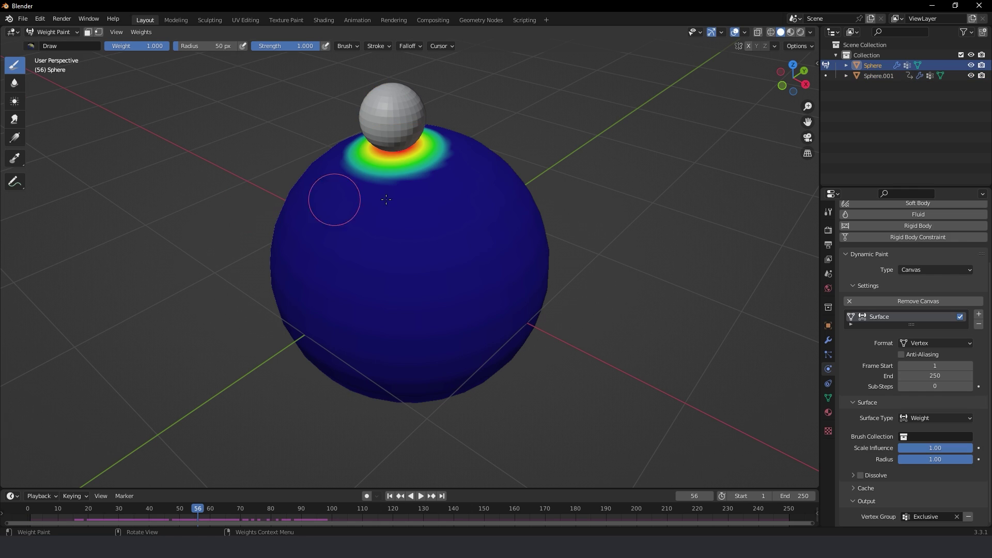
key(ctrl+Tab)
click(342, 241)
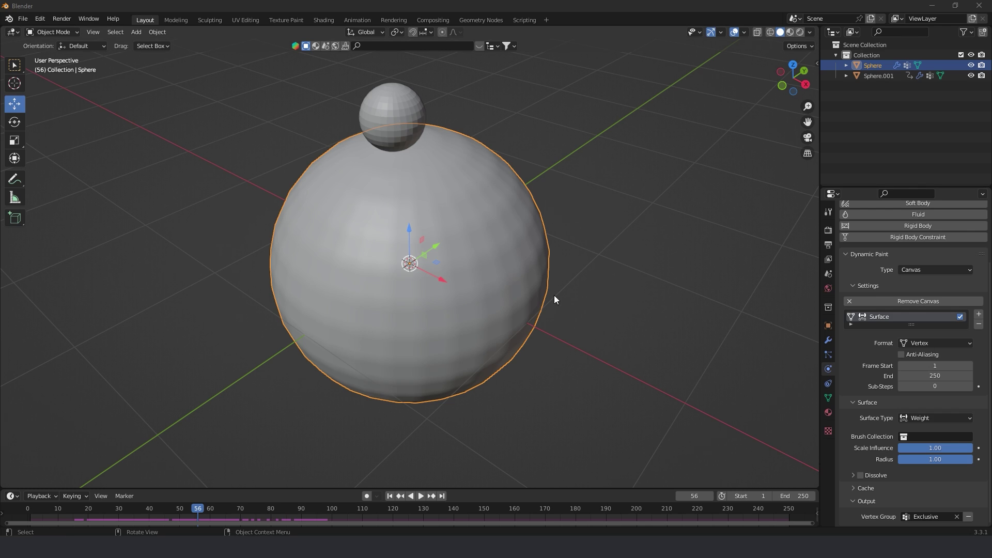
click(828, 340)
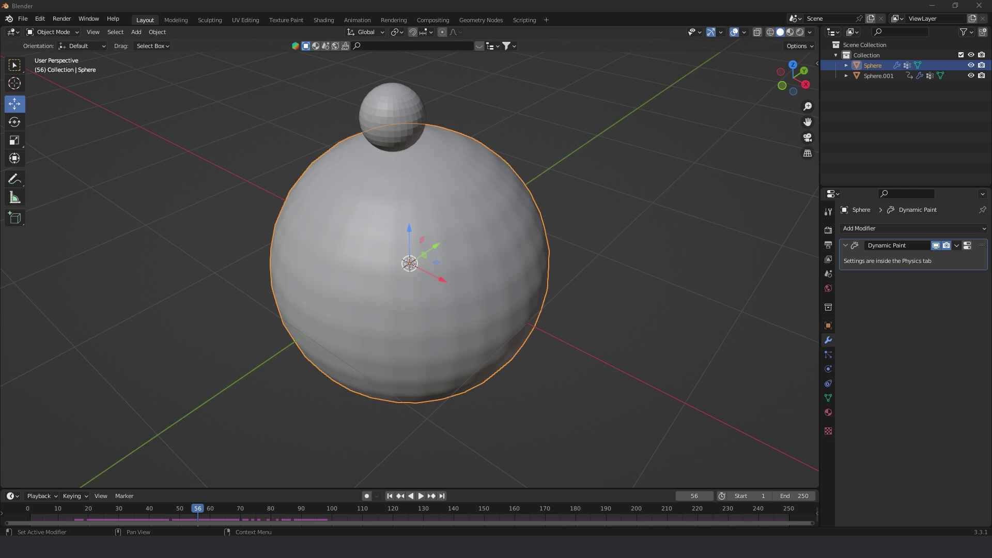
Add a Vertex Weight Mix modifier subtracting Exclusive from Grass over VGroup A
click(862, 230)
click(727, 346)
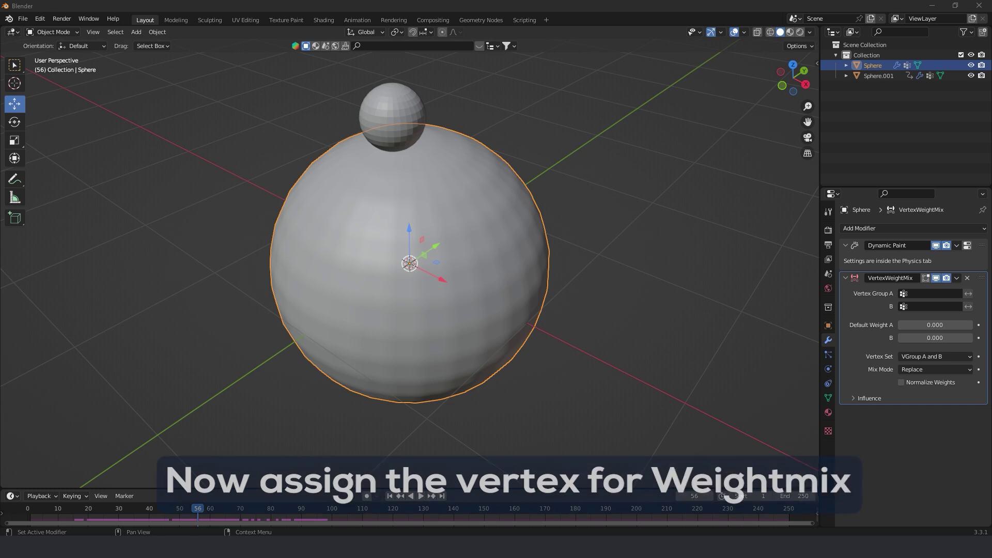
click(920, 294)
click(917, 306)
click(916, 333)
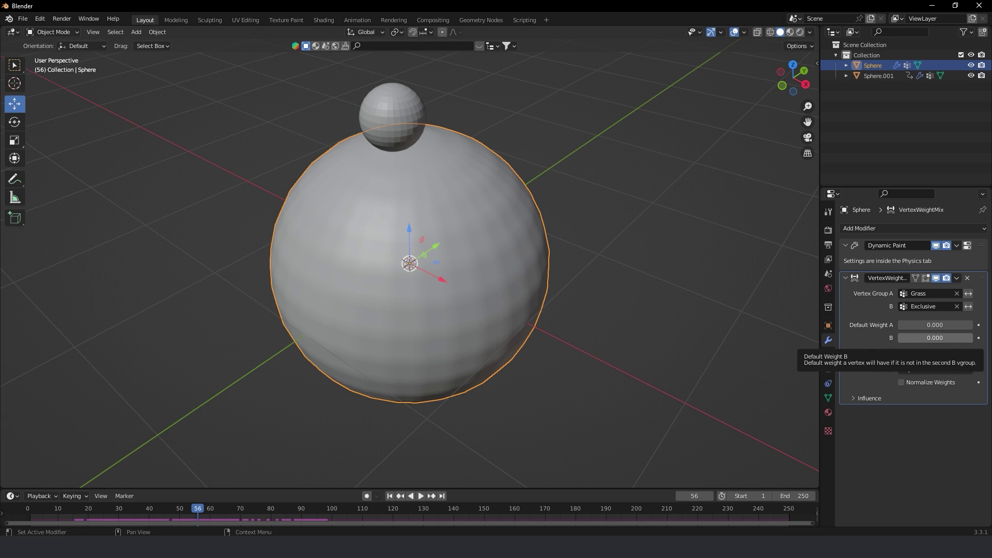
click(915, 357)
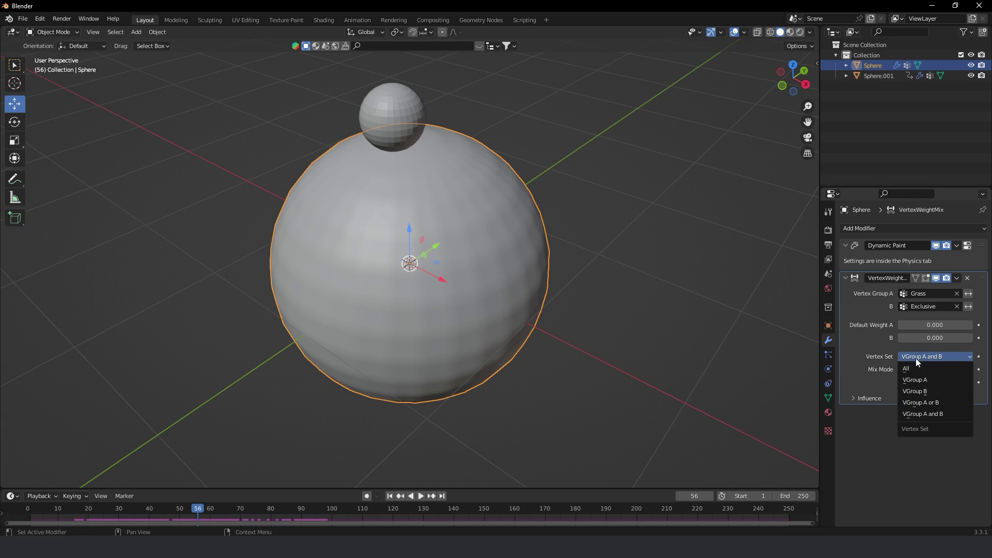
click(913, 380)
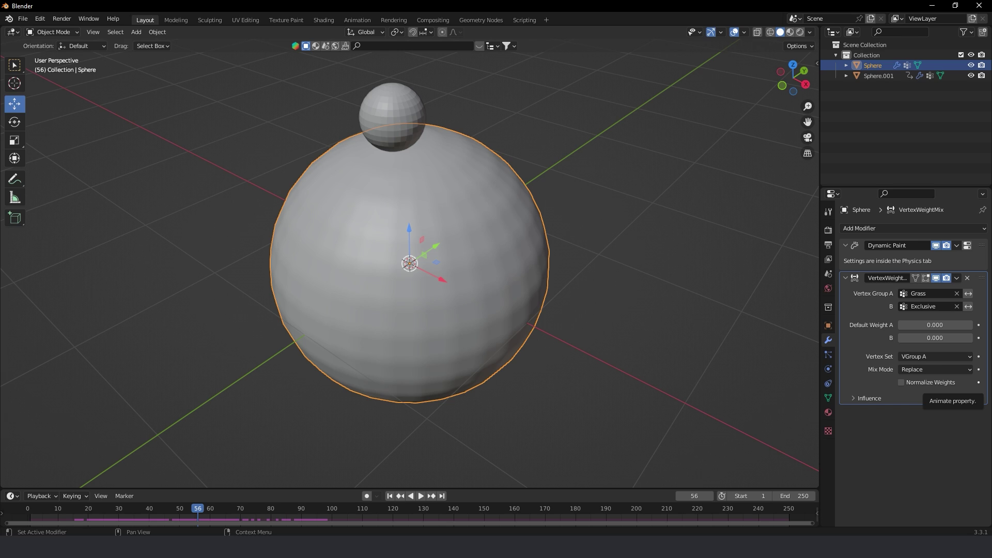
click(912, 369)
click(912, 405)
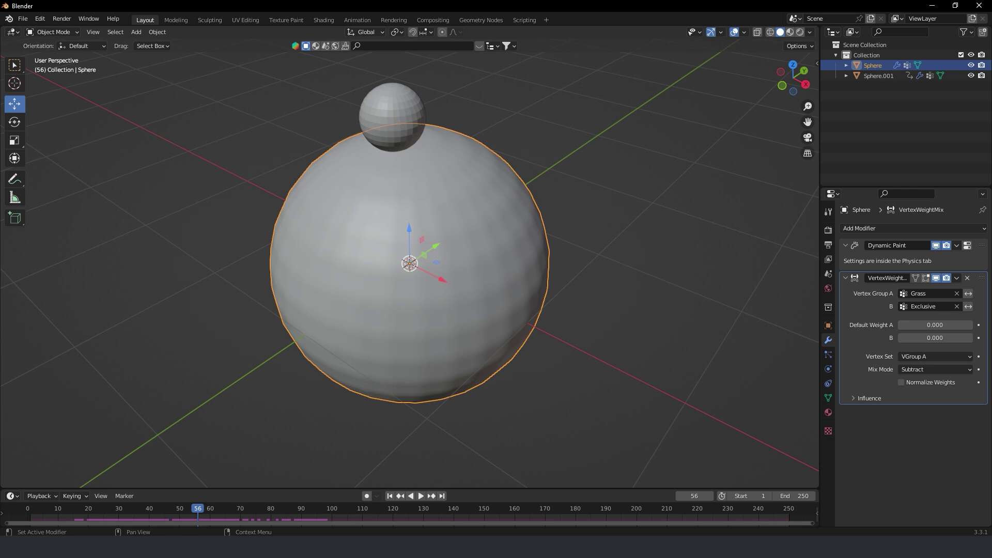
click(828, 354)
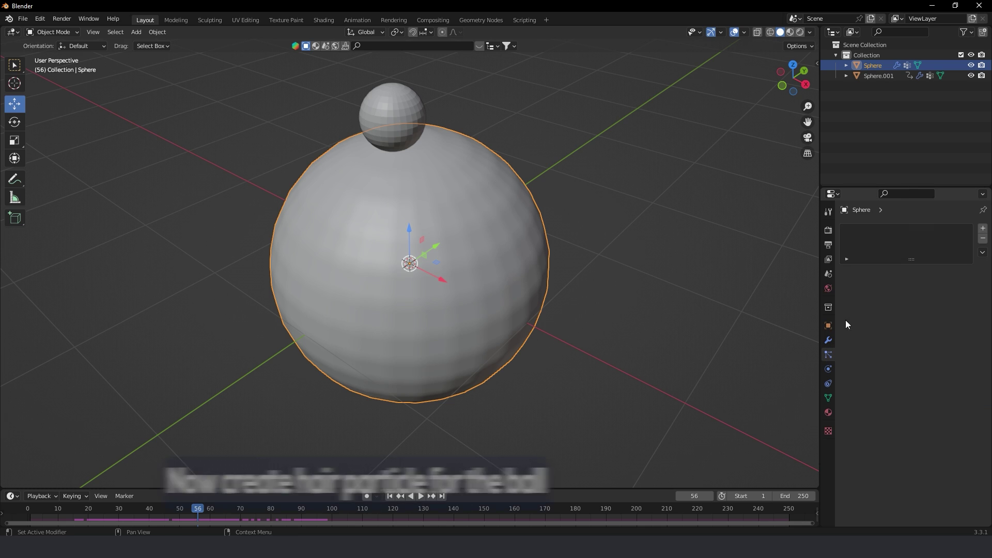
Add a Hair particle system to the sphere with 0.2 m hair length
click(983, 228)
click(925, 287)
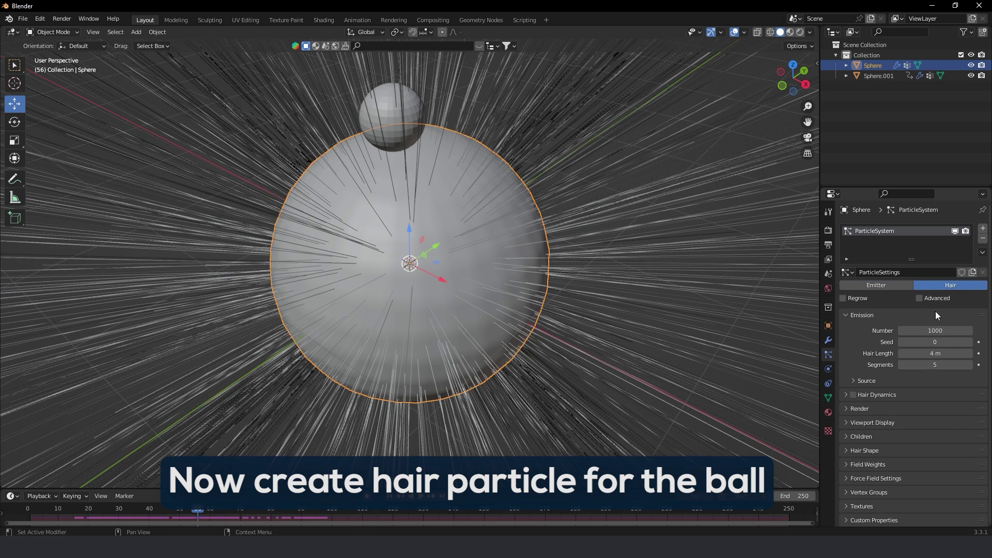
click(929, 353)
text(0.7)
key(Return)
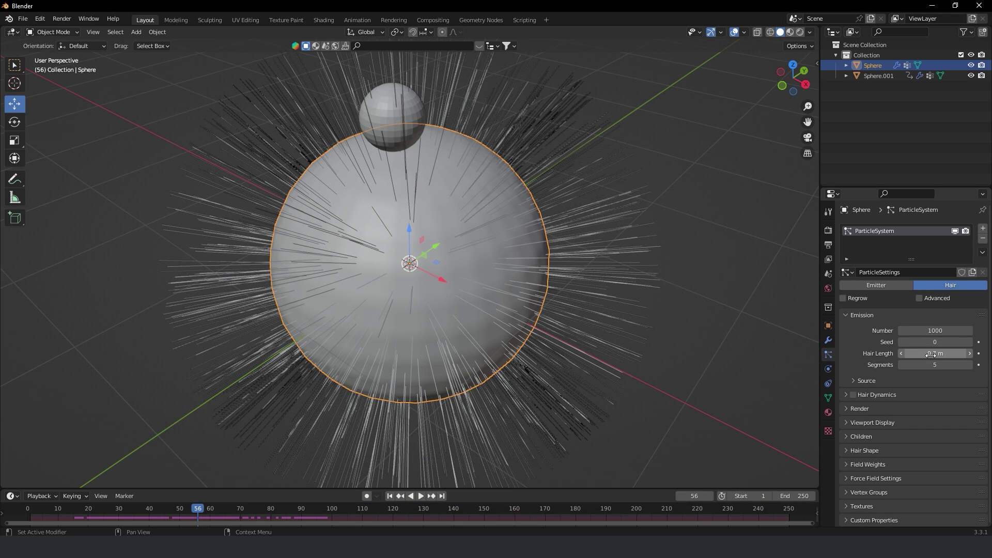
click(930, 354)
text(0.2)
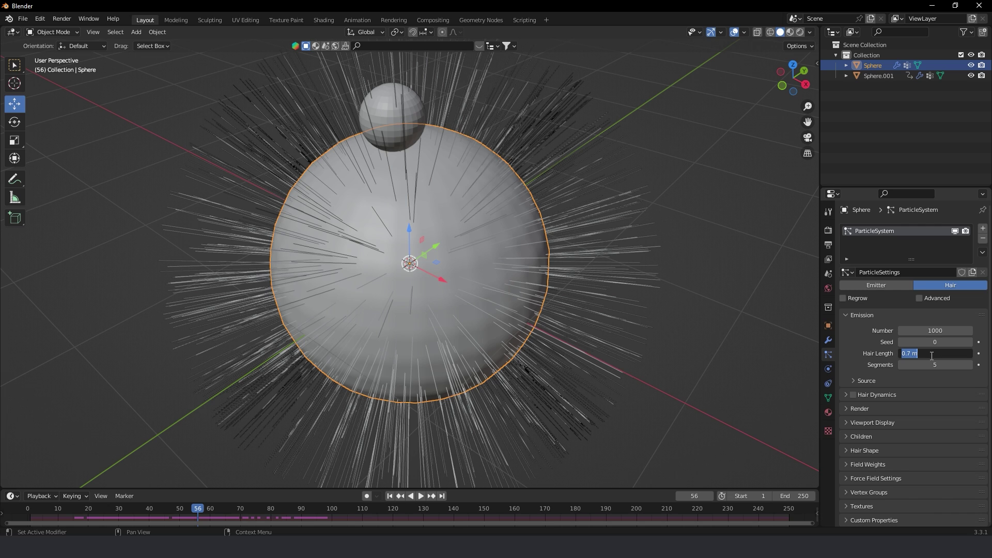
key(Return)
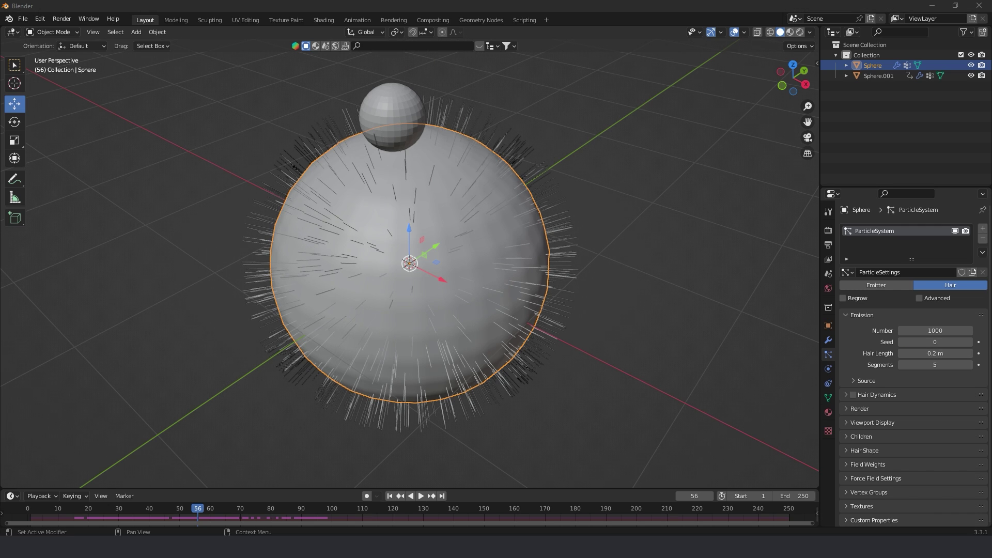
Toggle the child hair options and raise the hair count to 4000
click(855, 438)
click(960, 453)
text(55)
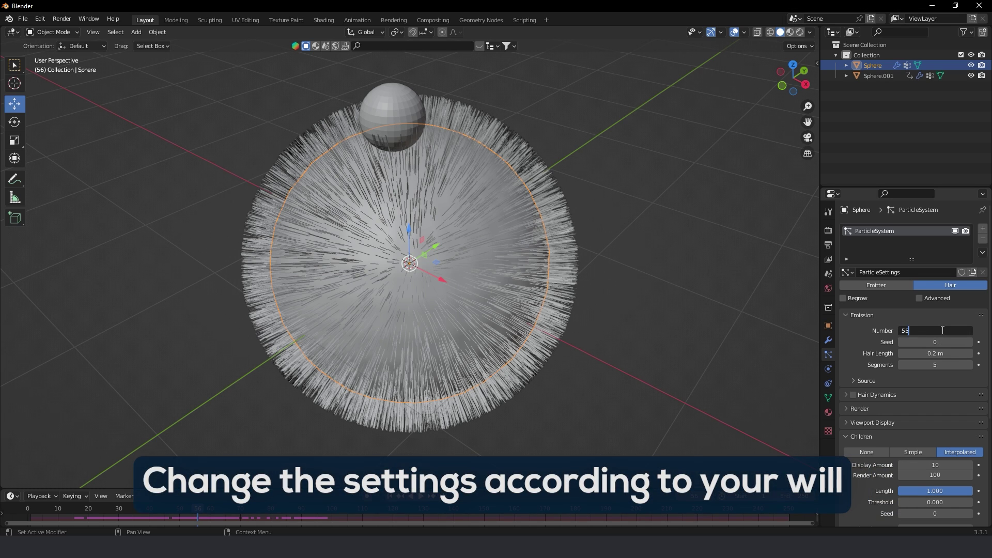
drag(917, 331, 939, 330)
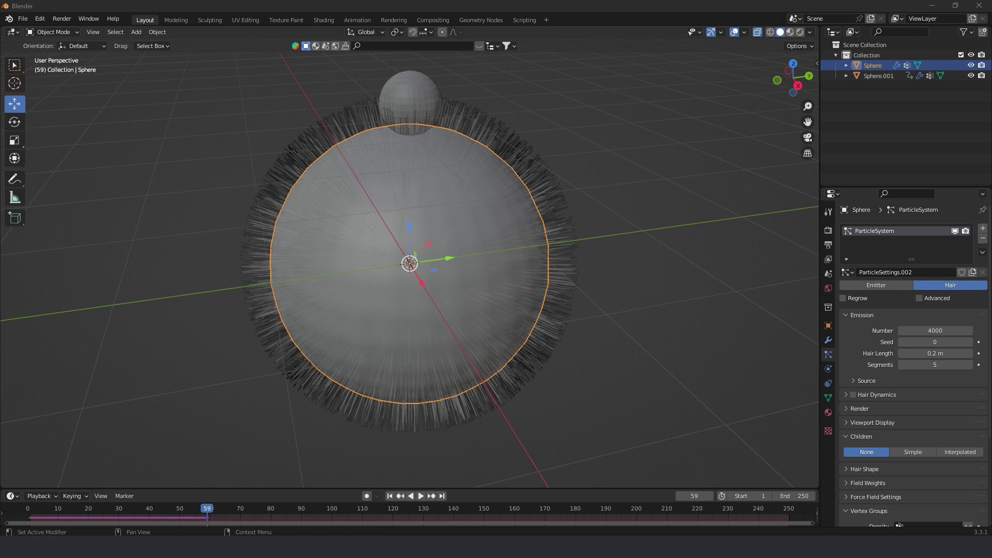
middle_drag(551, 277, 448, 350)
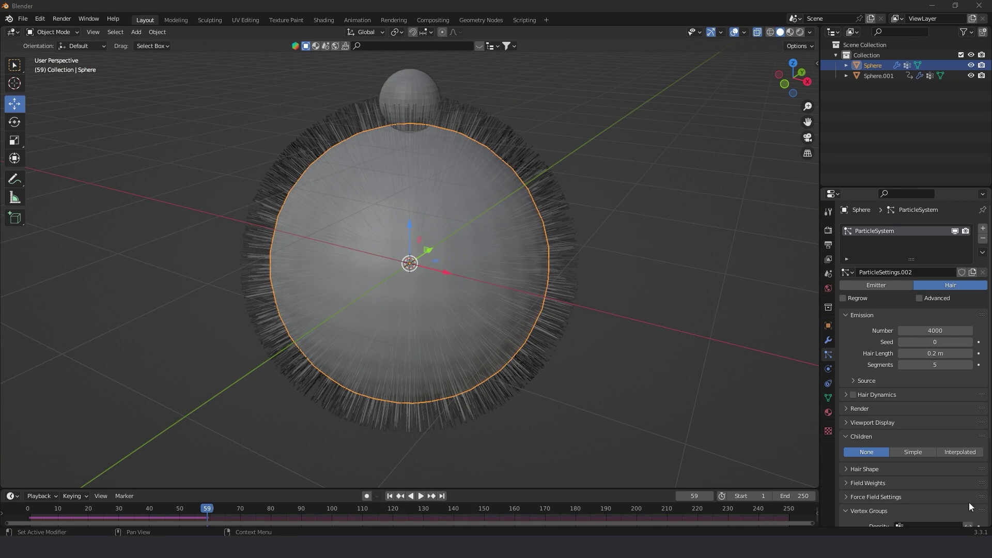
Enable interpolated children, use the grass group for density, and set the count to 3999
click(960, 451)
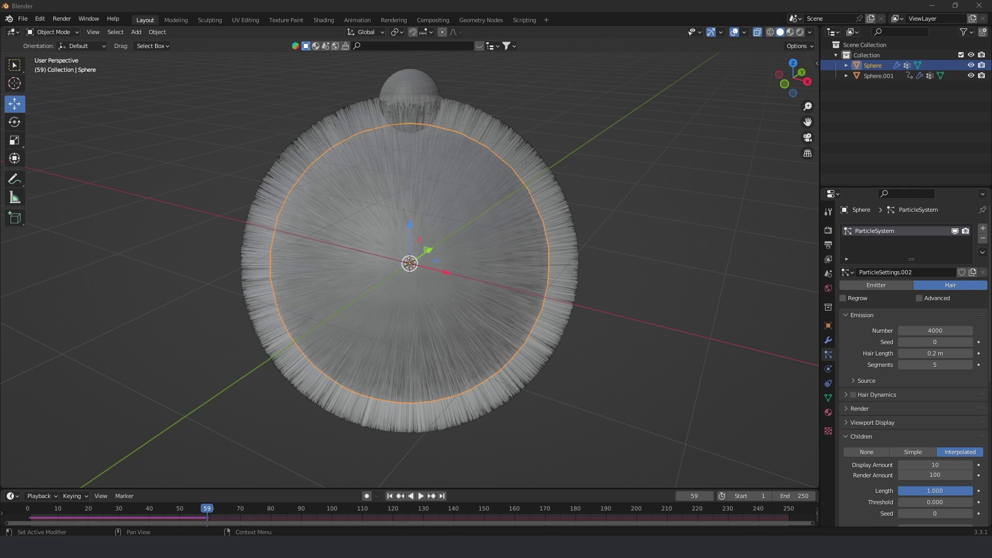
scroll(860, 436, down, 6)
scroll(864, 477, down, 3)
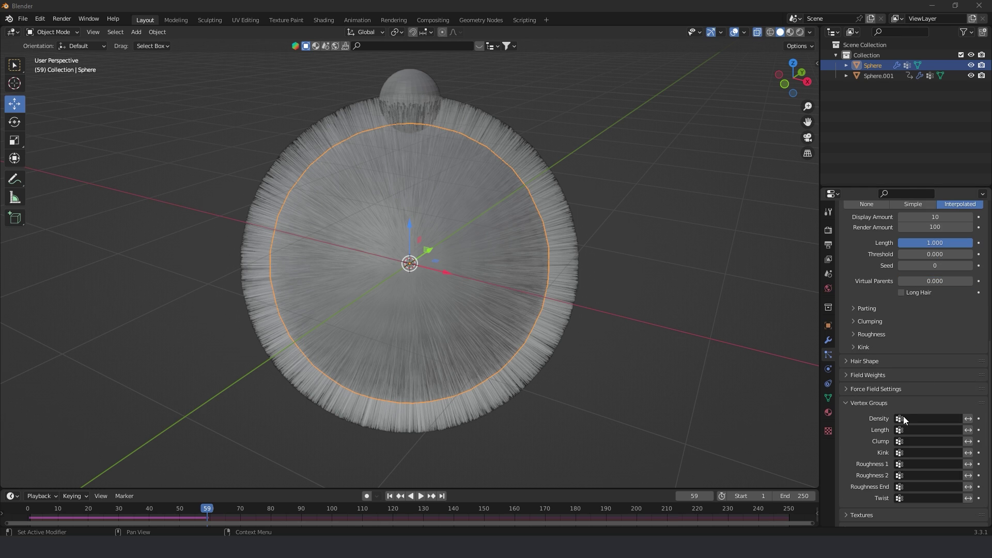
click(927, 419)
click(912, 433)
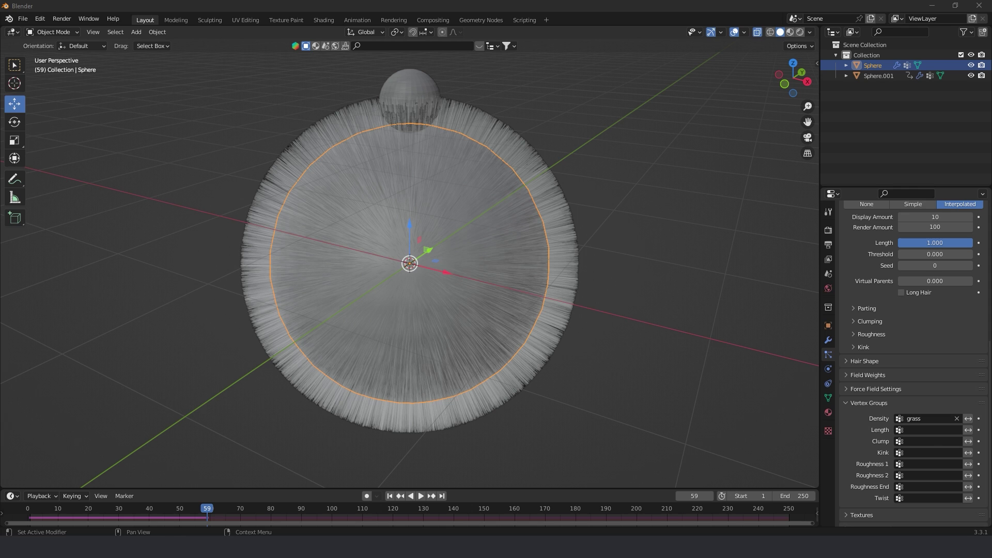
scroll(854, 286, up, 4)
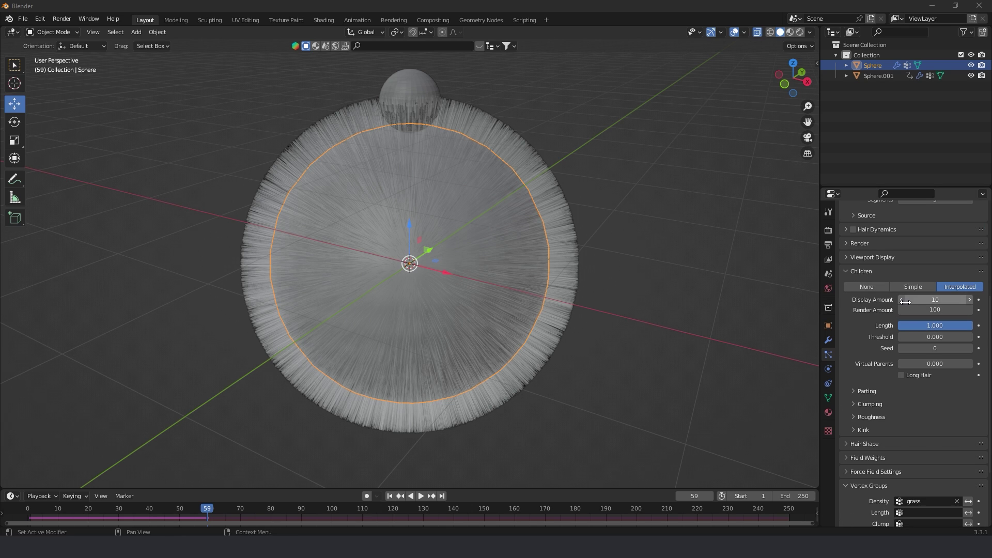
scroll(871, 363, up, 4)
scroll(899, 305, up, 2)
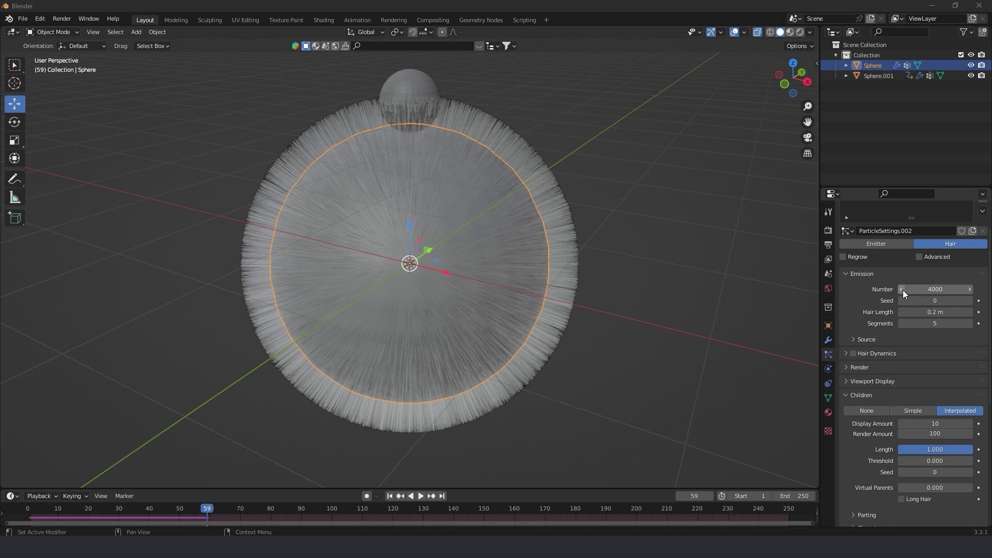
click(901, 289)
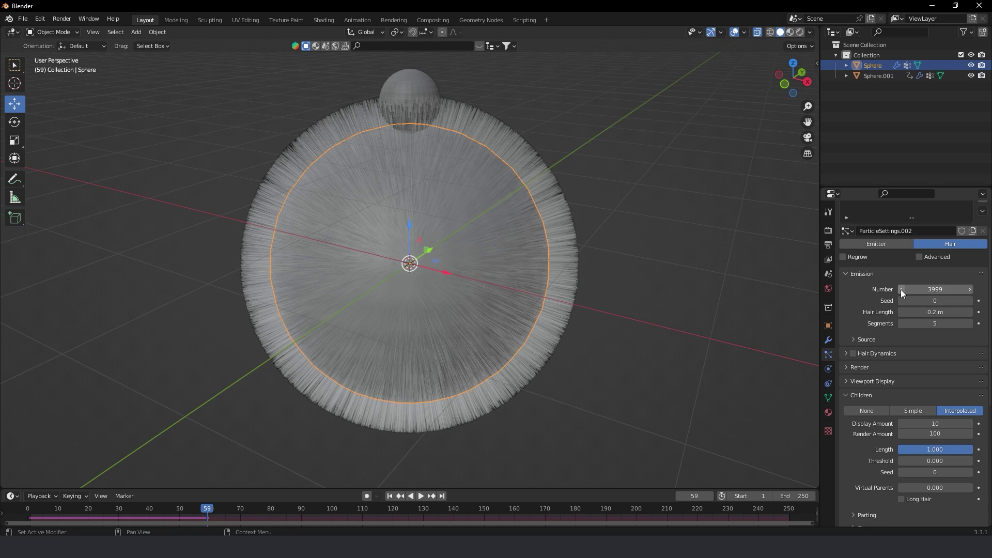
Turn on hair Regrow, playing the ball animation from the start before and after
click(389, 495)
click(419, 495)
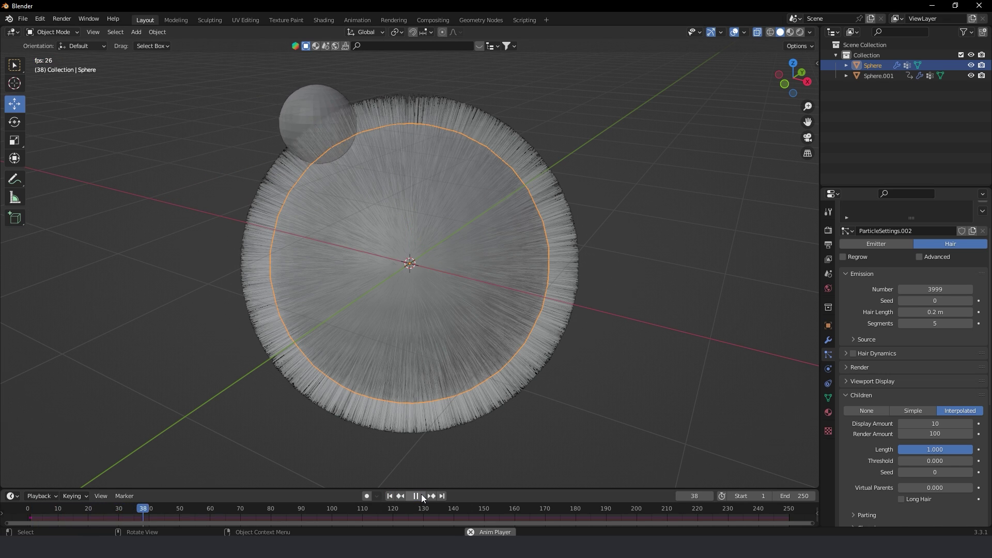
click(421, 495)
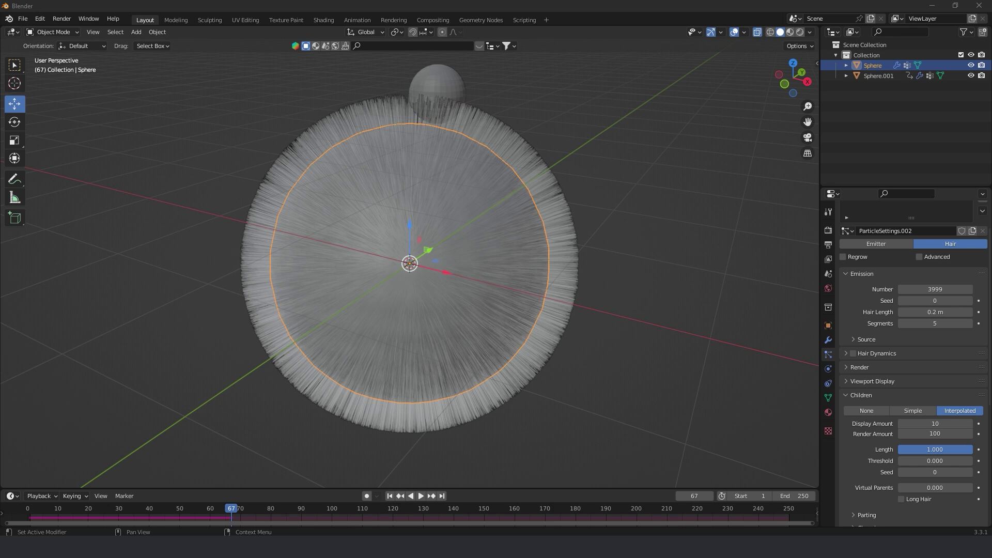
click(851, 257)
click(390, 496)
click(418, 496)
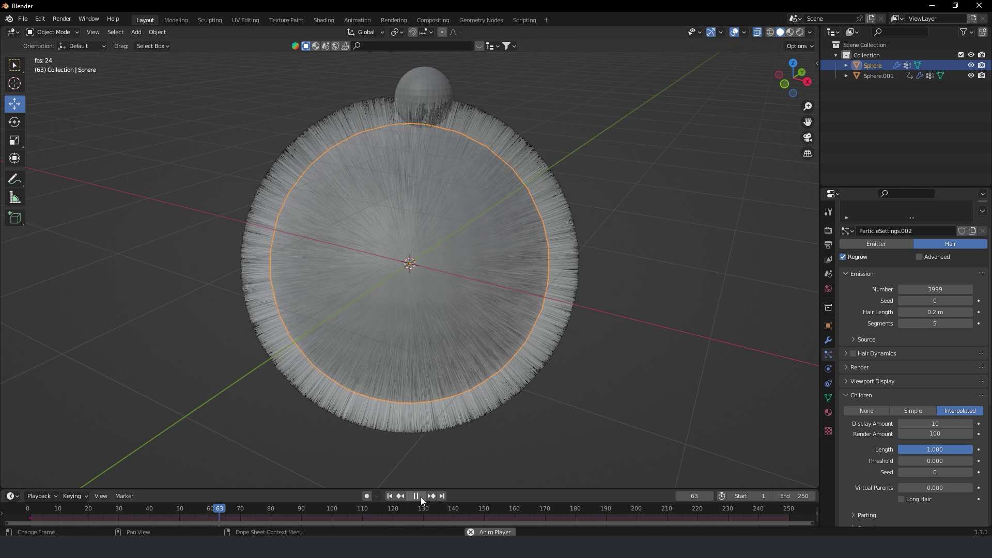
click(421, 497)
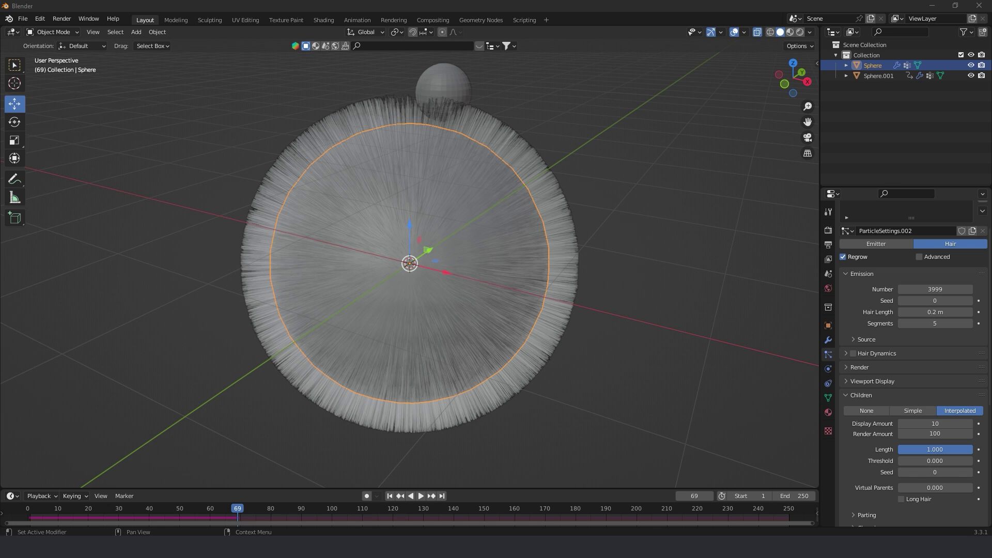
middle_drag(615, 220, 747, 185)
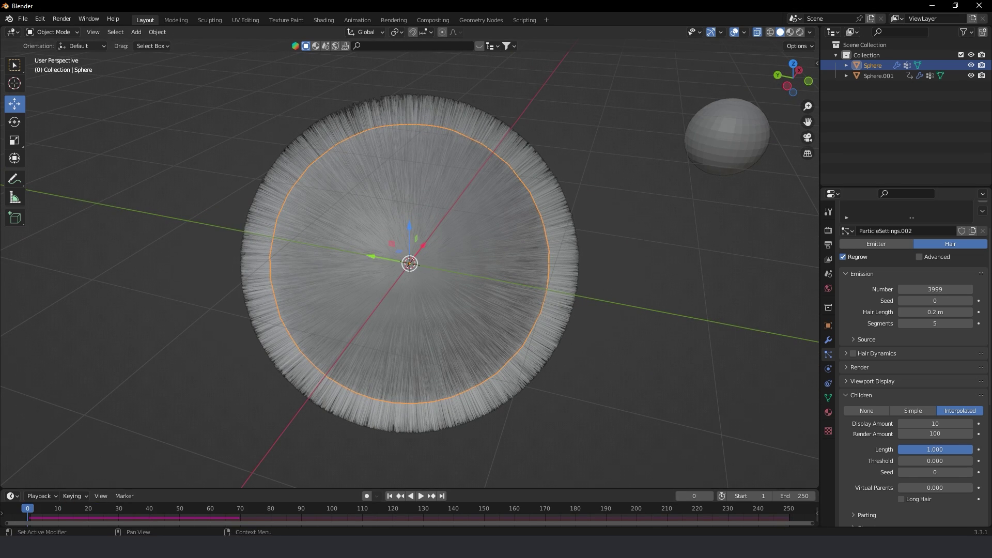
Select the small ball Sphere.001 and scale it up
click(740, 179)
mouse_move(668, 206)
middle_down()
mouse_move(575, 185)
mouse_move(431, 198)
middle_up()
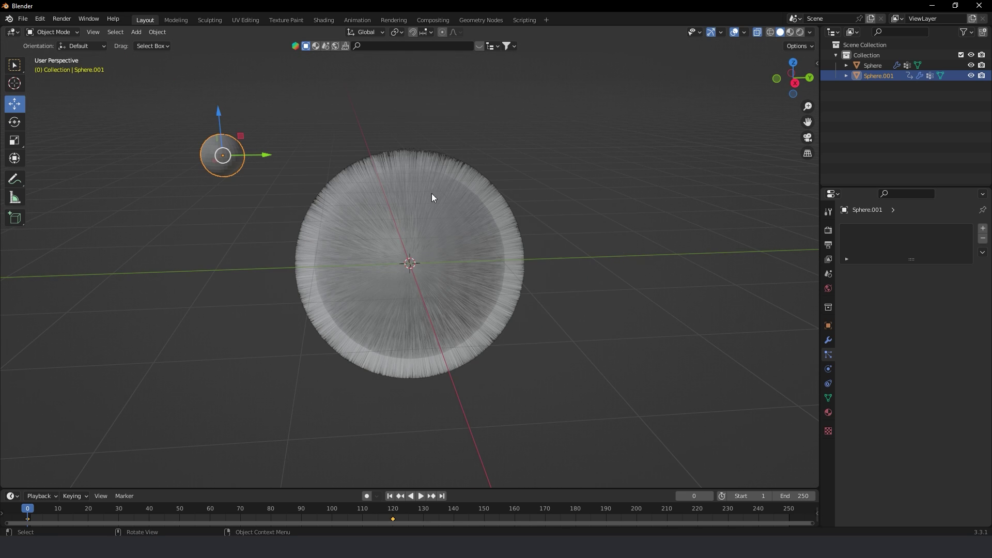
key(s)
click(300, 201)
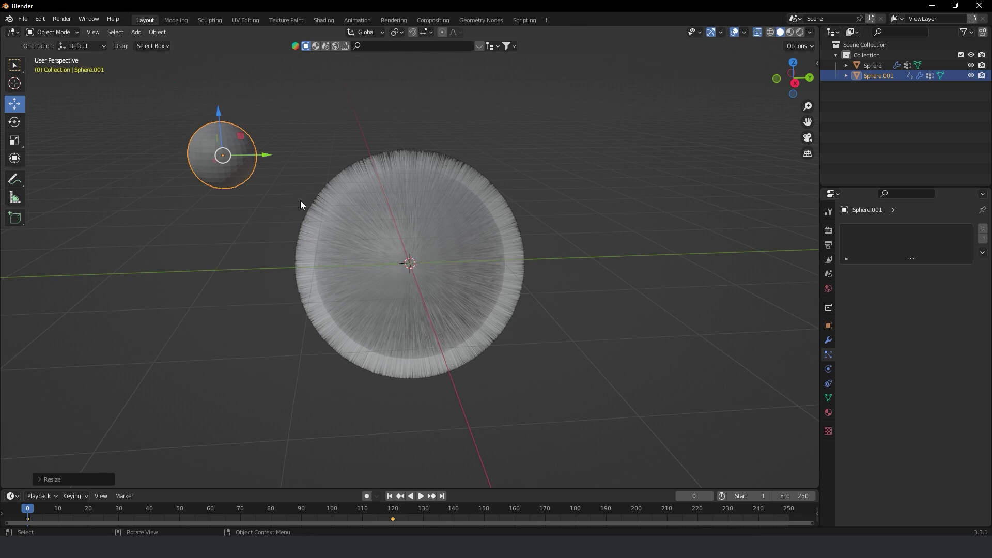
Move the playhead to frame 59 and orbit in on the ball atop the hair
drag(58, 511, 208, 510)
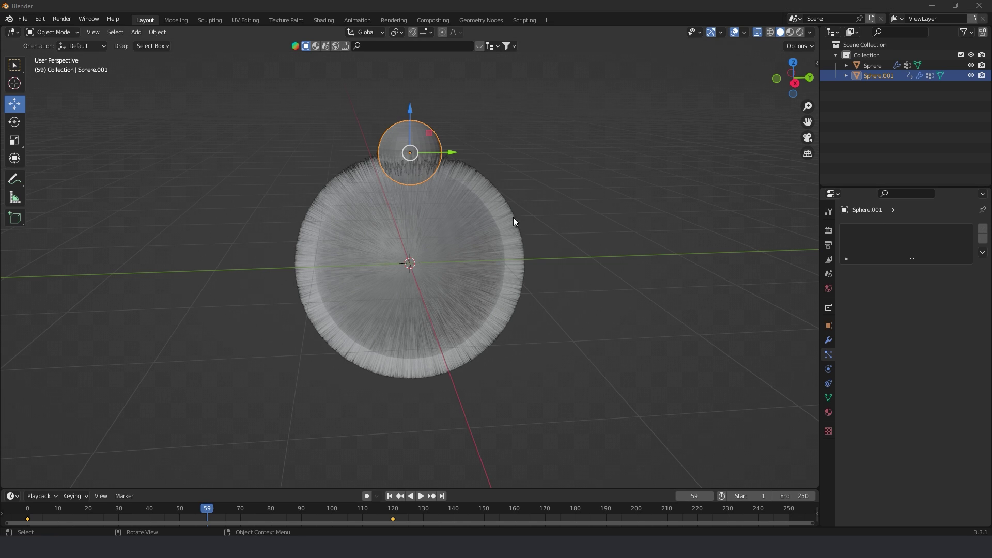
mouse_move(513, 219)
middle_down()
mouse_move(631, 248)
mouse_move(487, 218)
middle_up()
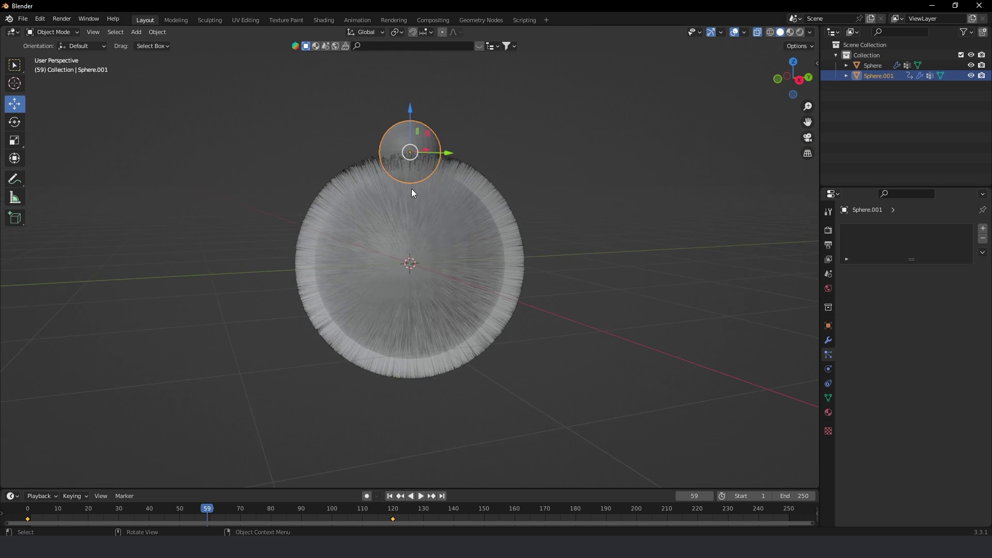
scroll(411, 188, up, 3)
middle_drag(423, 178, 506, 181)
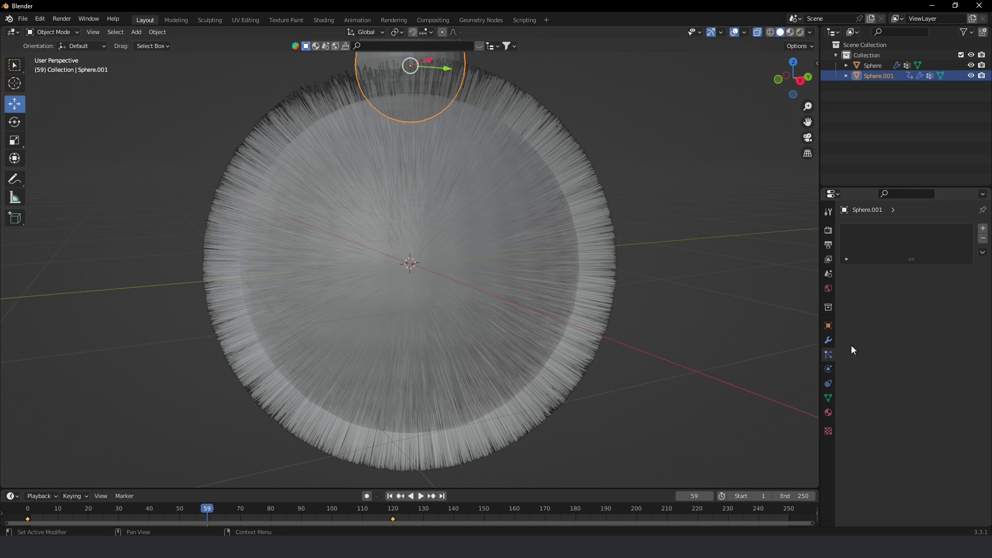
Set the big hairy sphere's hair length to 0.1 m
click(872, 65)
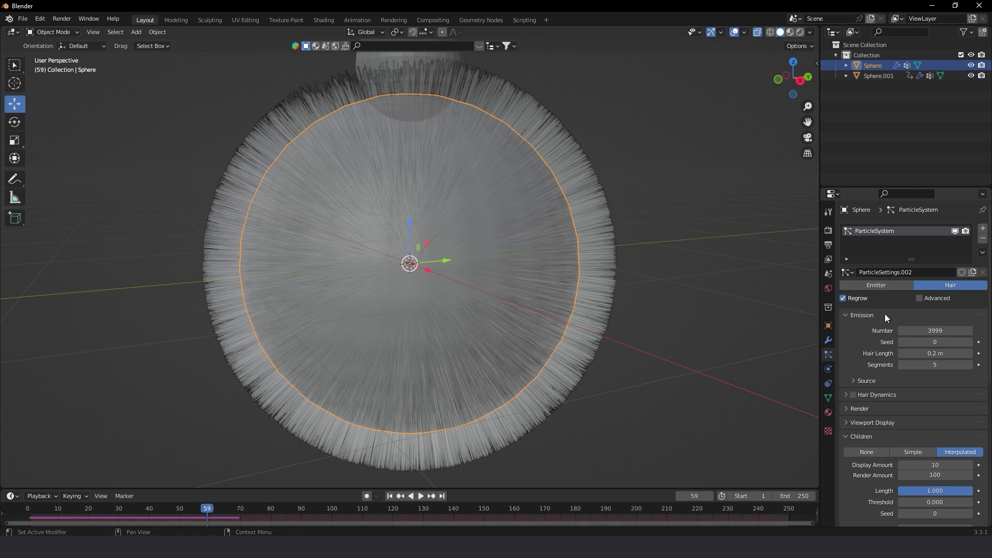
click(935, 353)
text(0.1)
key(Return)
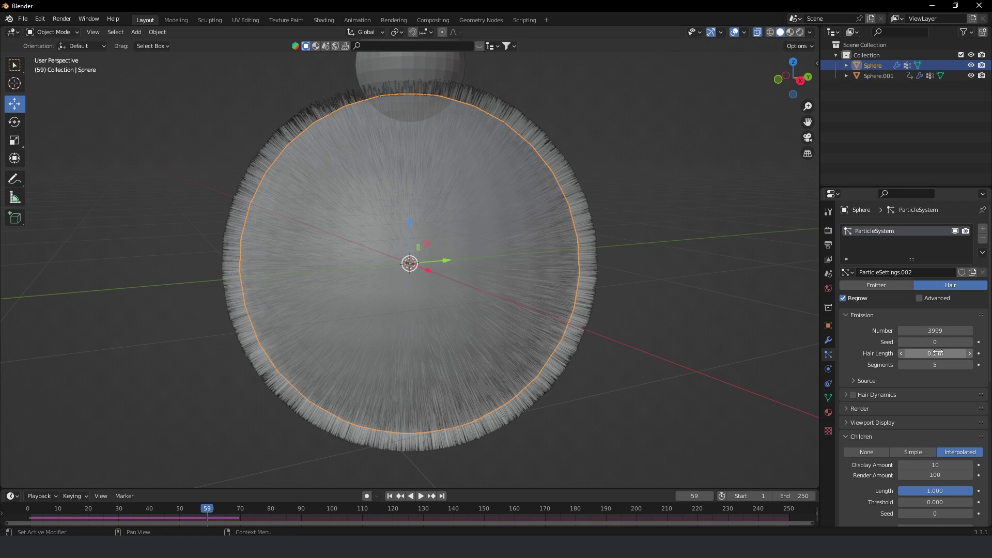
middle_drag(496, 165, 435, 157)
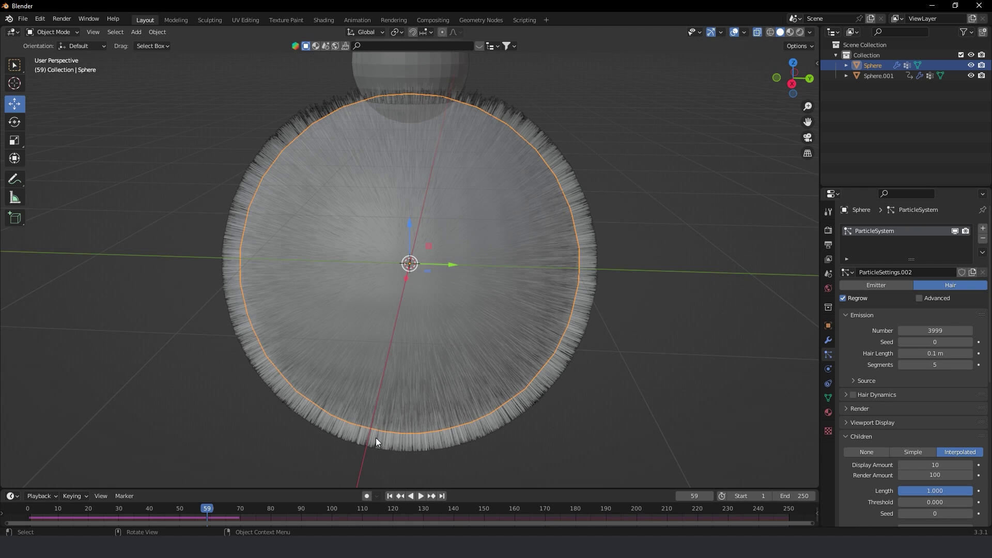
Replay the animation from the start, pause at frame 62, and select Sphere.001
click(389, 496)
click(421, 496)
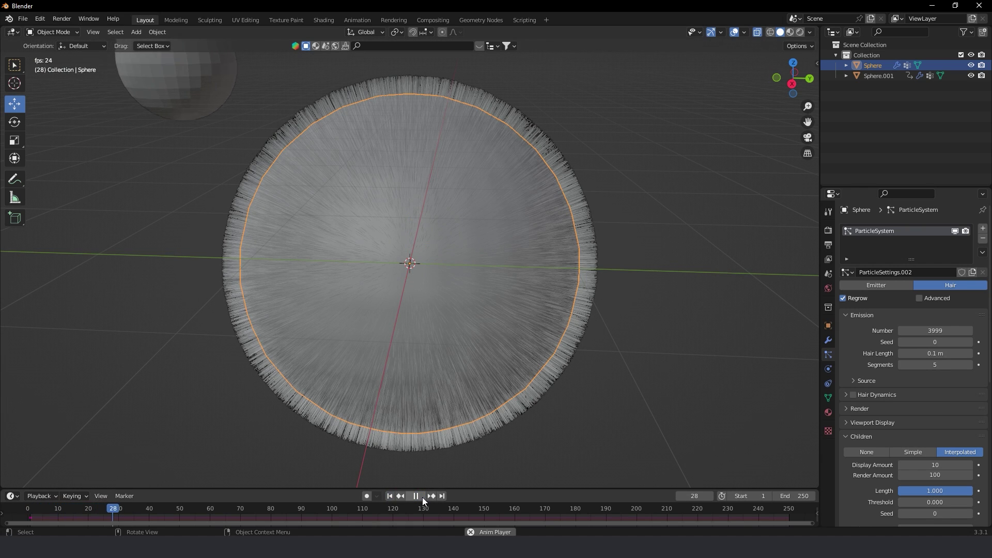
click(422, 497)
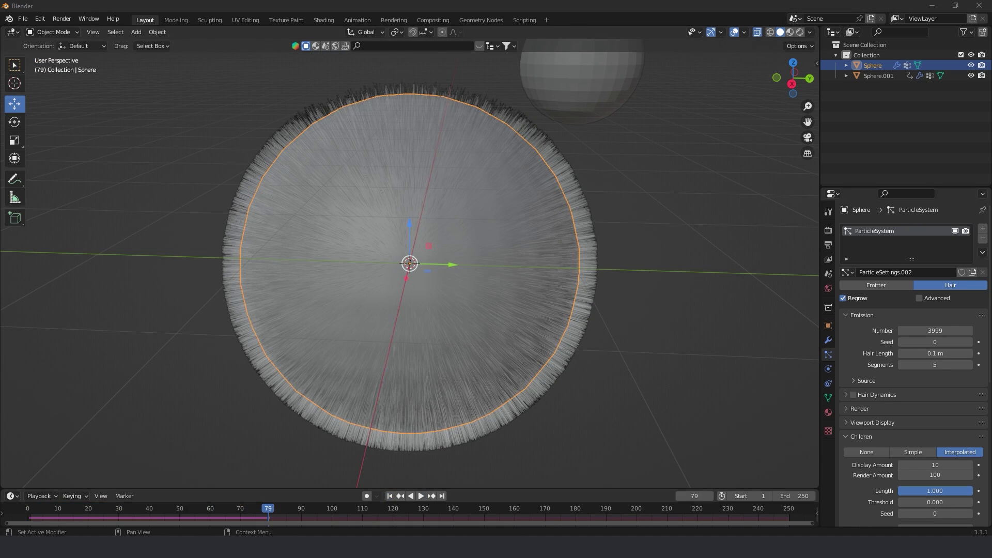
mouse_move(743, 275)
middle_down()
mouse_move(575, 188)
mouse_move(547, 202)
middle_up()
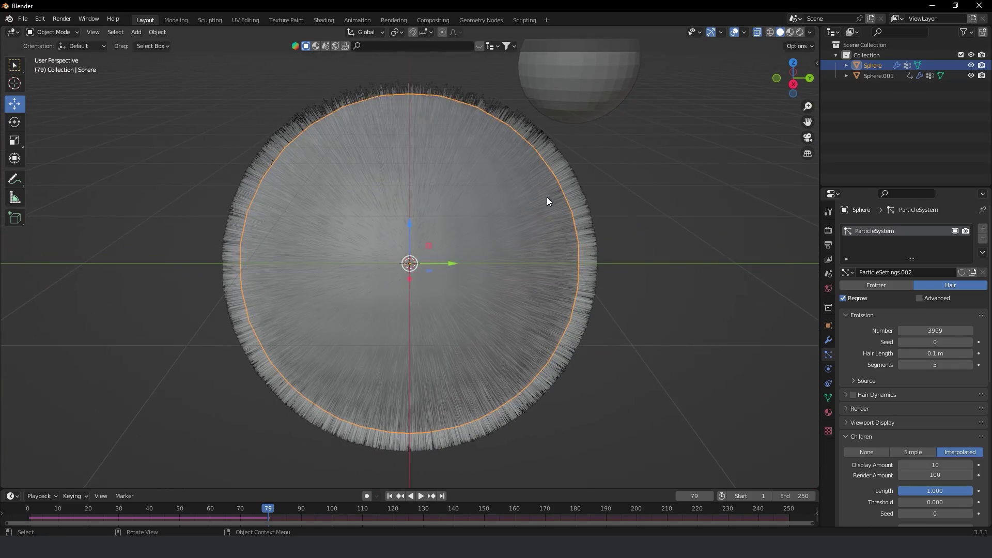
click(389, 496)
click(421, 497)
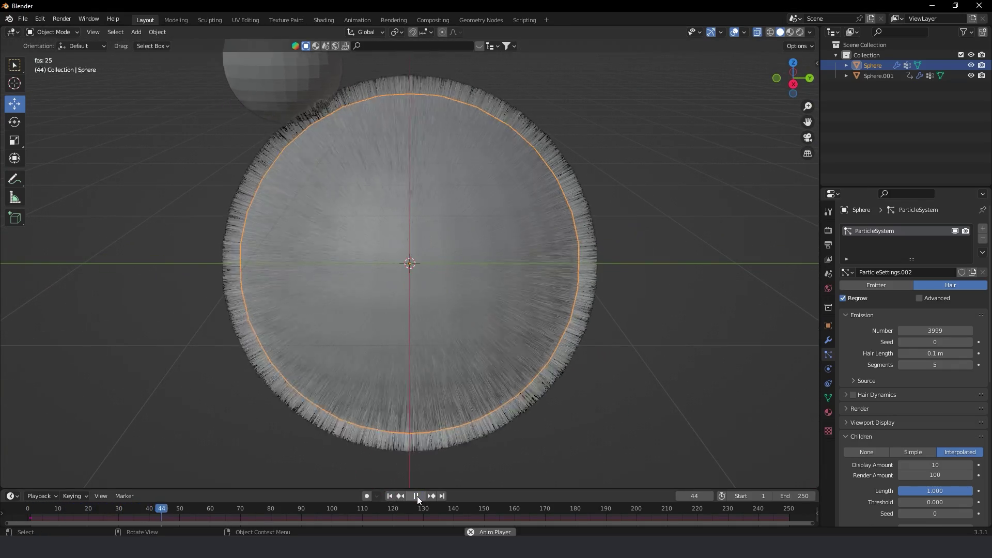
click(417, 496)
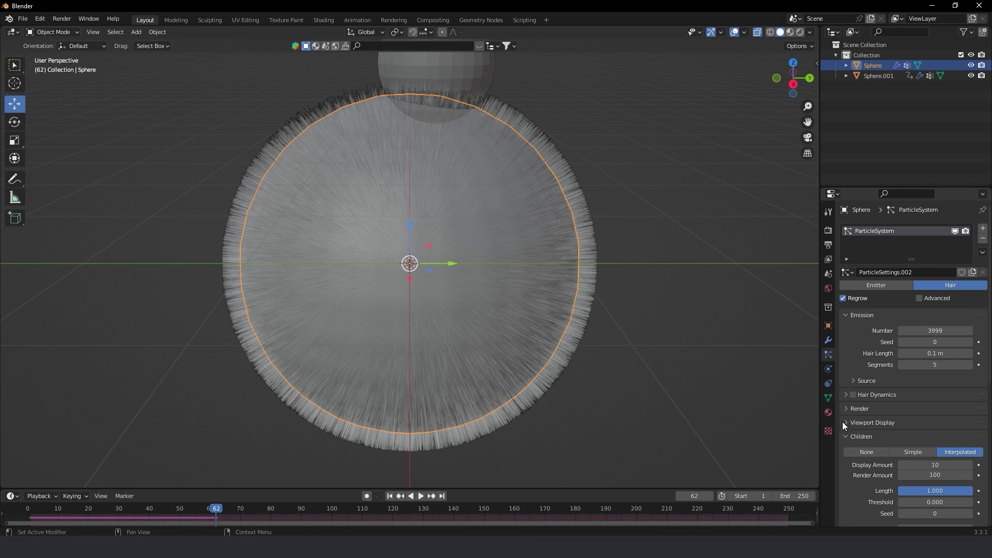
click(878, 75)
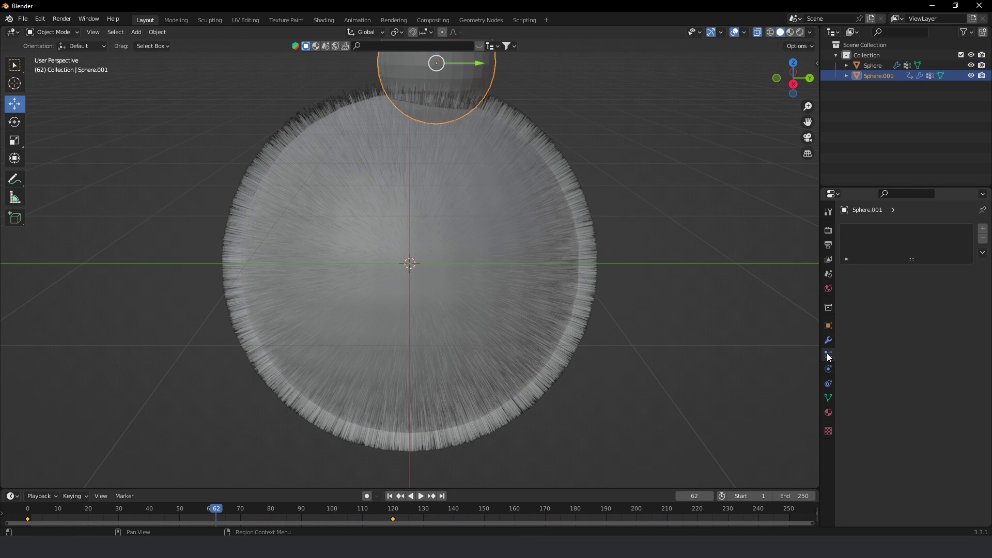
Move the ball's Dynamic Paint brush Falloff Ramp stop to 0.518
click(828, 369)
scroll(863, 416, down, 3)
drag(875, 480, 915, 477)
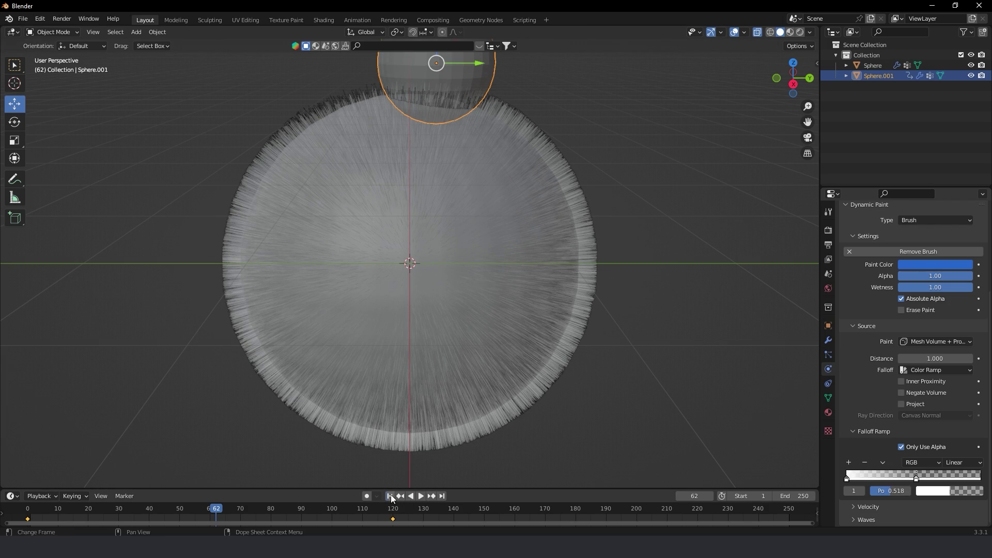
Play the animation from frame 1 to test the paint, then zoom out on both spheres
click(389, 496)
click(420, 496)
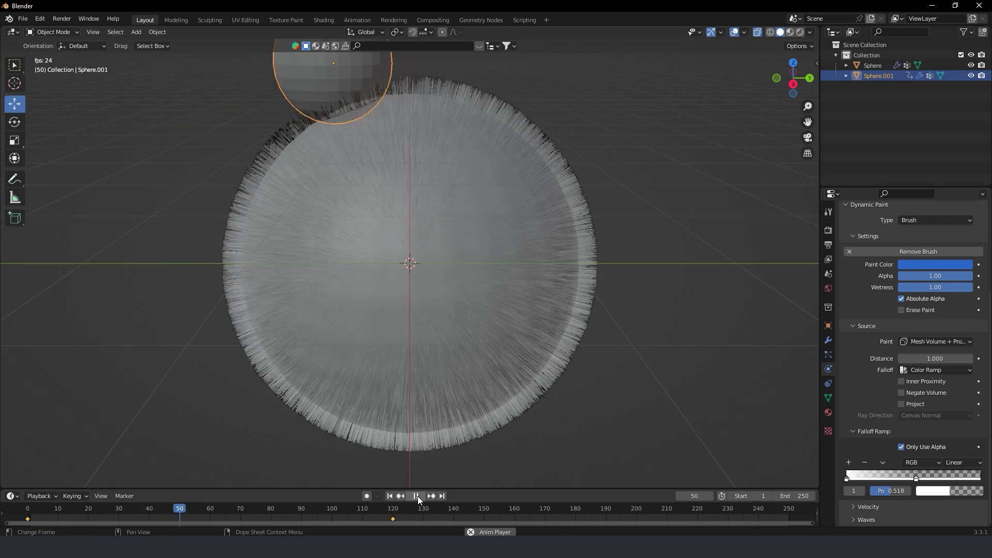
click(418, 496)
mouse_move(478, 164)
middle_down()
mouse_move(530, 203)
mouse_move(517, 196)
middle_up()
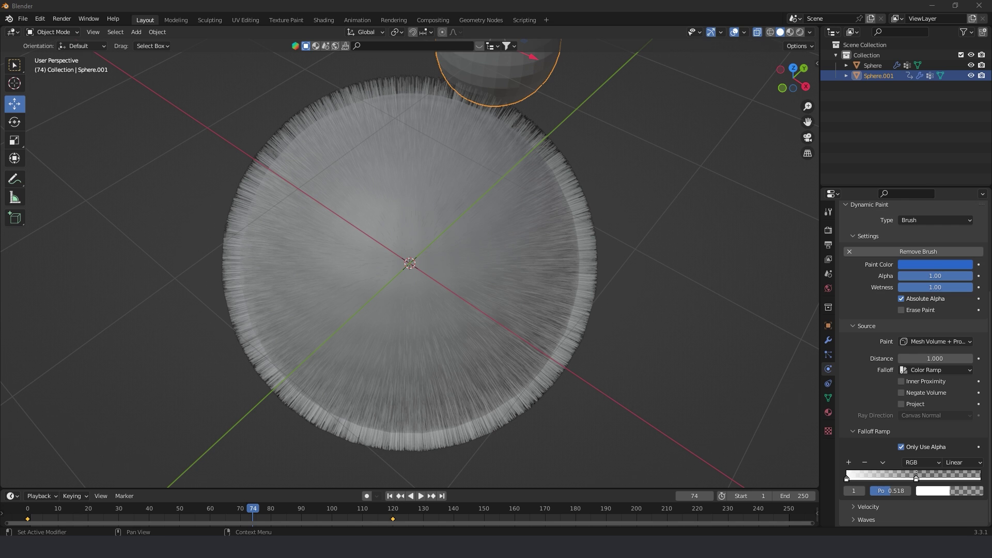
scroll(694, 240, down, 5)
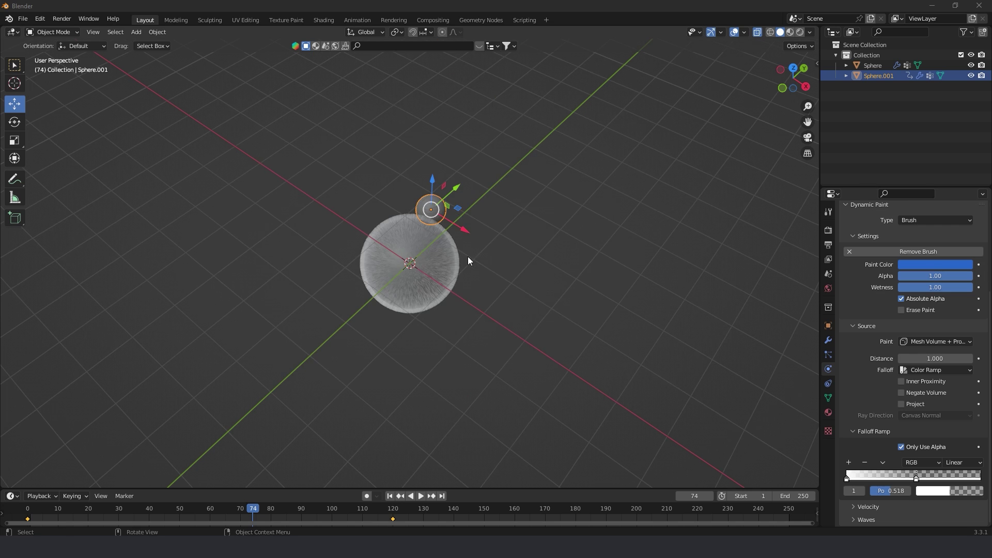
middle_drag(466, 256, 421, 217)
Clear the selection and add a camera via Shift+A
right_click(206, 209)
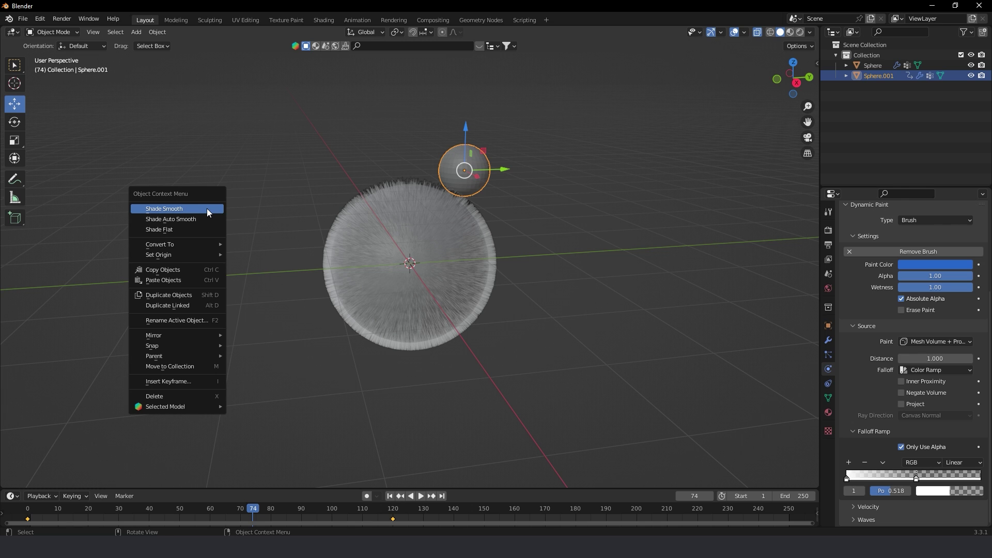
click(268, 199)
key(shift+a)
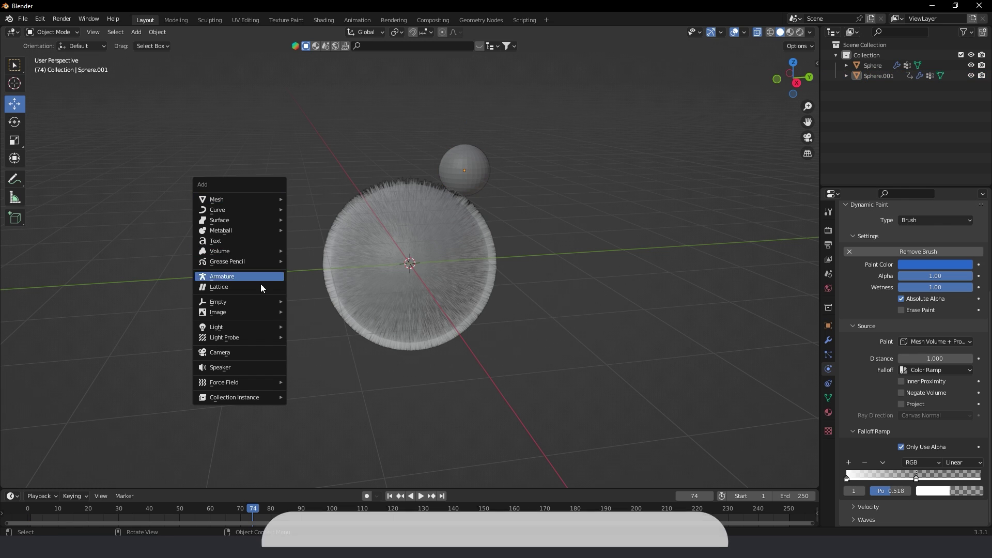
click(271, 352)
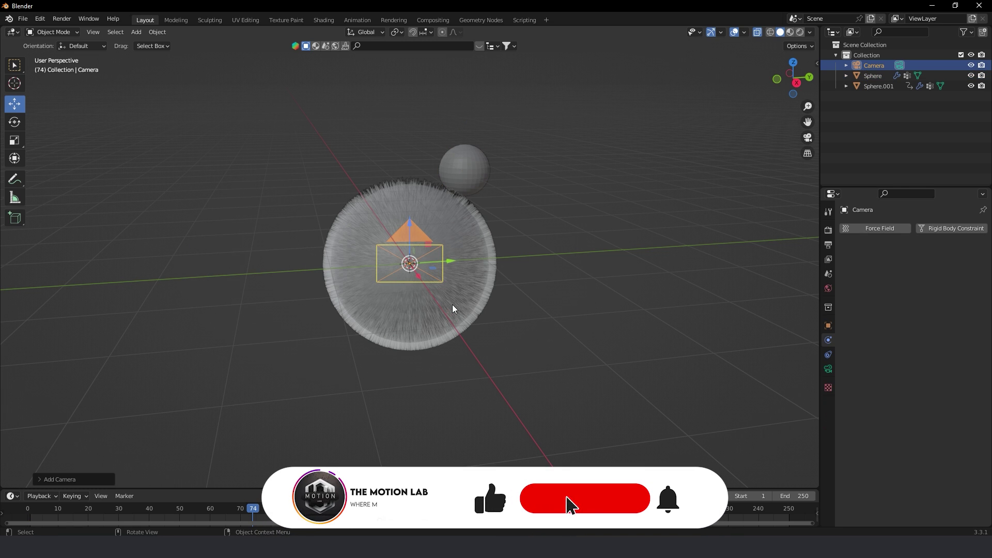
Move the camera out along X and raise it, checking the framing through the camera
scroll(452, 308, up, 2)
middle_drag(454, 305, 460, 264)
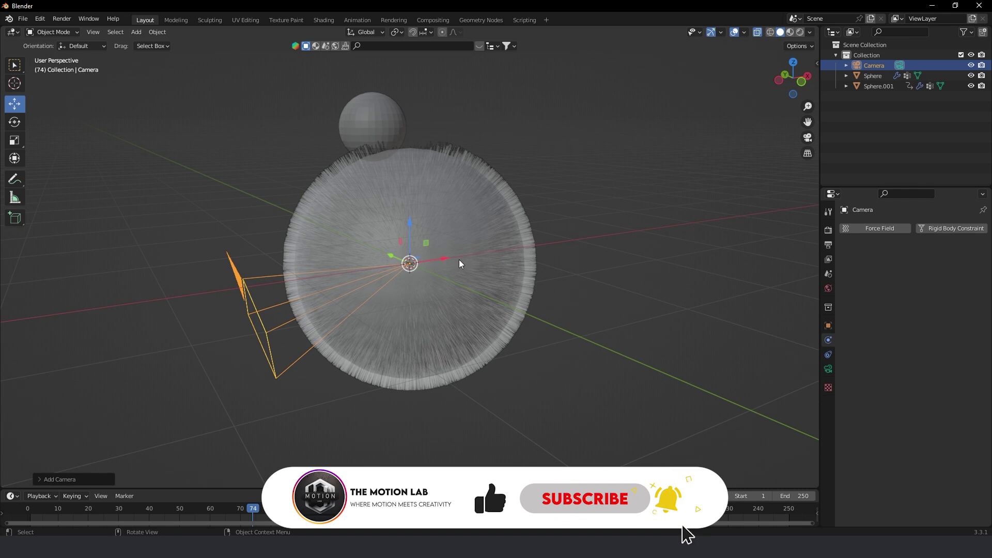
drag(444, 259, 795, 212)
scroll(671, 232, down, 3)
middle_drag(641, 247, 653, 236)
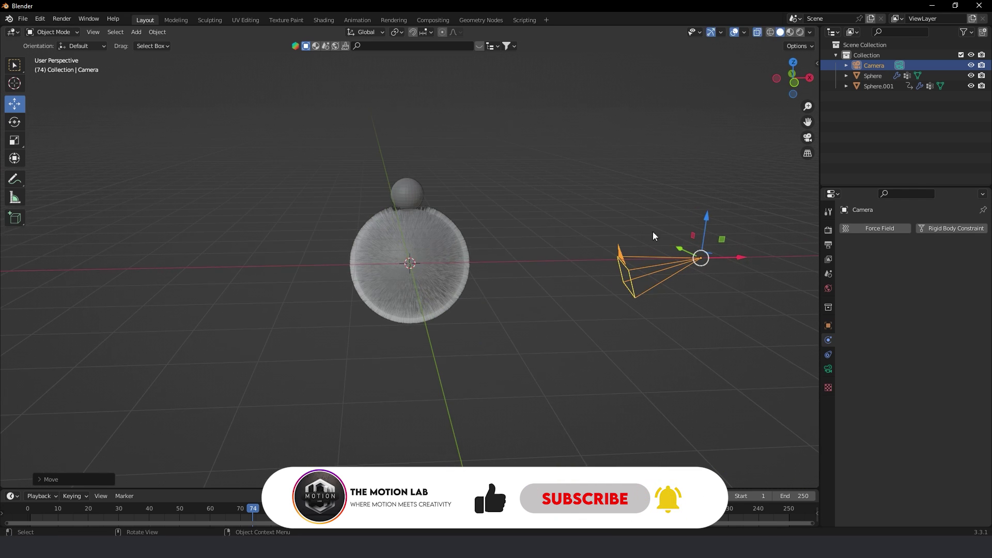
drag(703, 227, 711, 86)
key(KP_0)
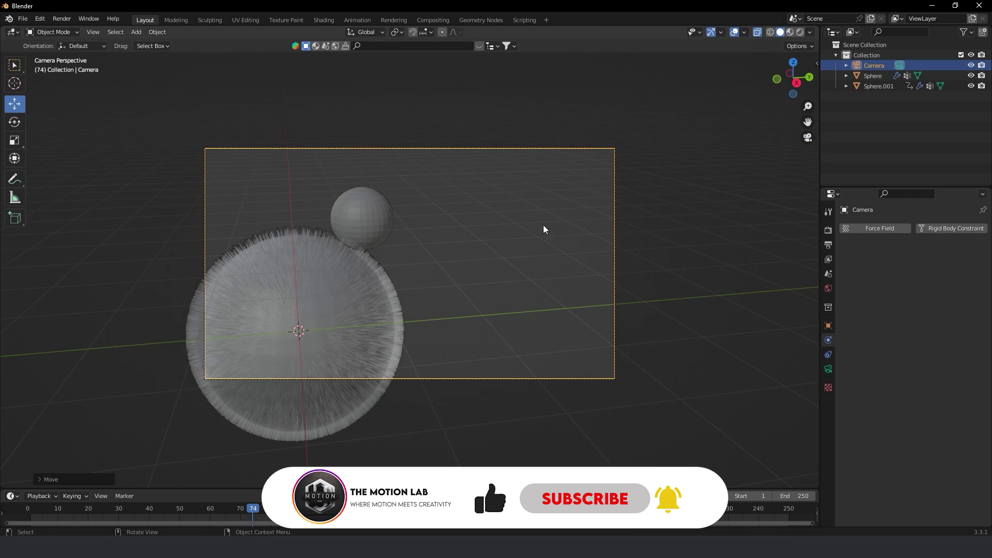
Push the camera farther along X and Y until it frames both spheres
scroll(478, 239, down, 3)
scroll(478, 240, up, 1)
middle_drag(478, 239, 489, 234)
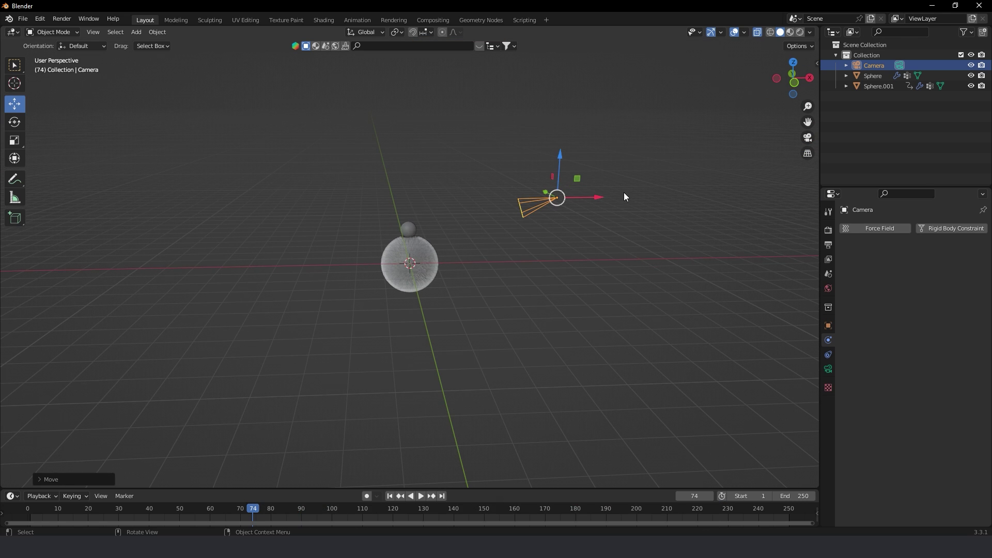
mouse_move(599, 197)
mouse_down()
mouse_move(751, 194)
mouse_move(737, 200)
mouse_up()
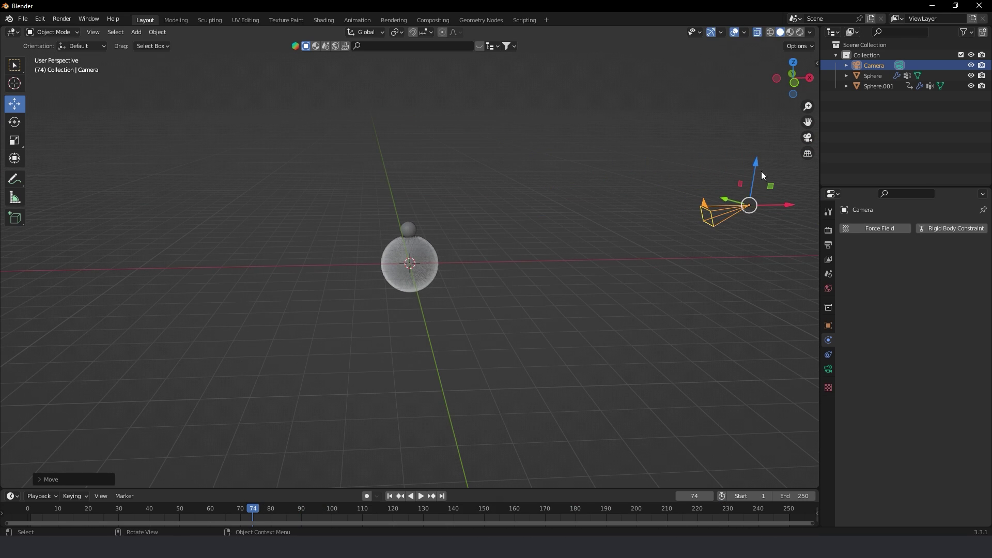
key(KP_0)
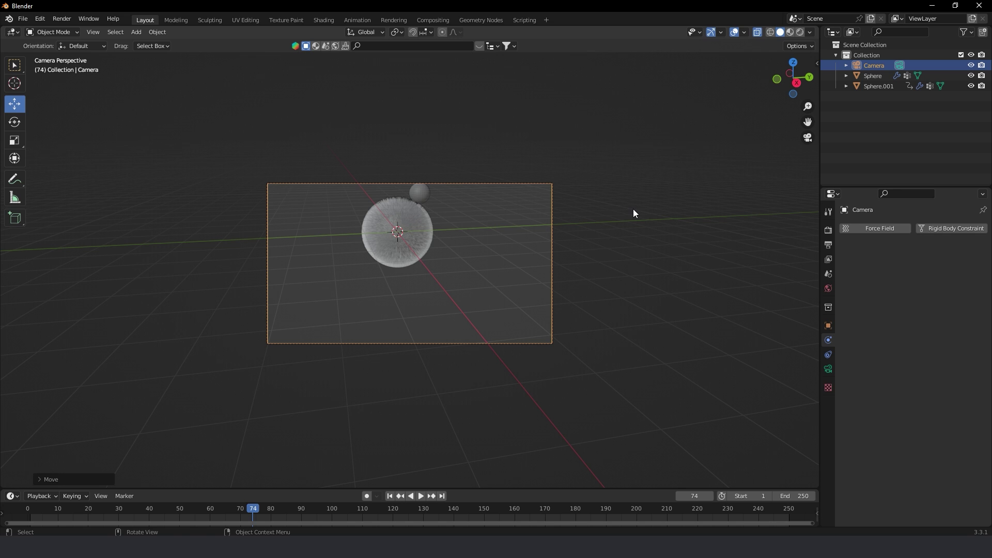
middle_drag(631, 209, 719, 170)
drag(720, 170, 723, 155)
middle_drag(723, 155, 706, 141)
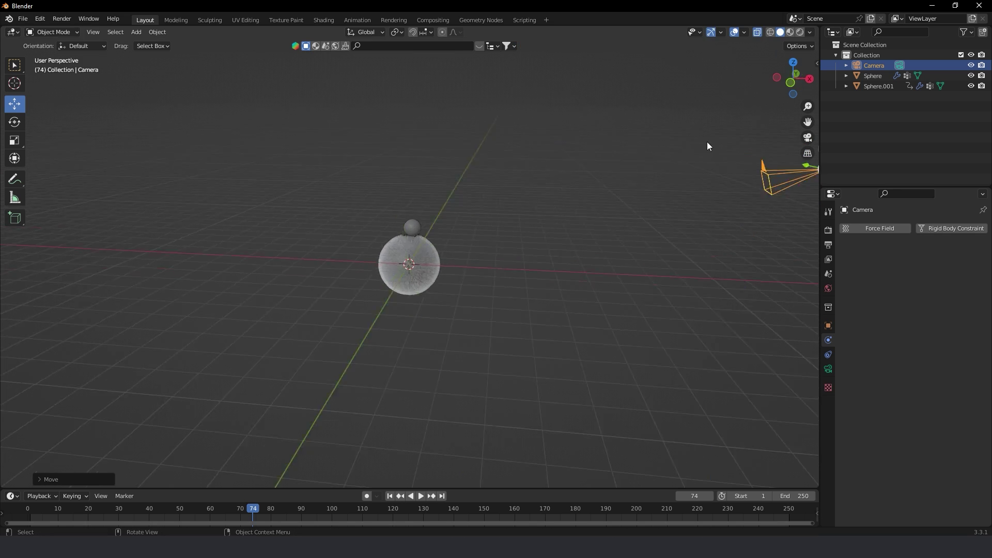
key(KP_0)
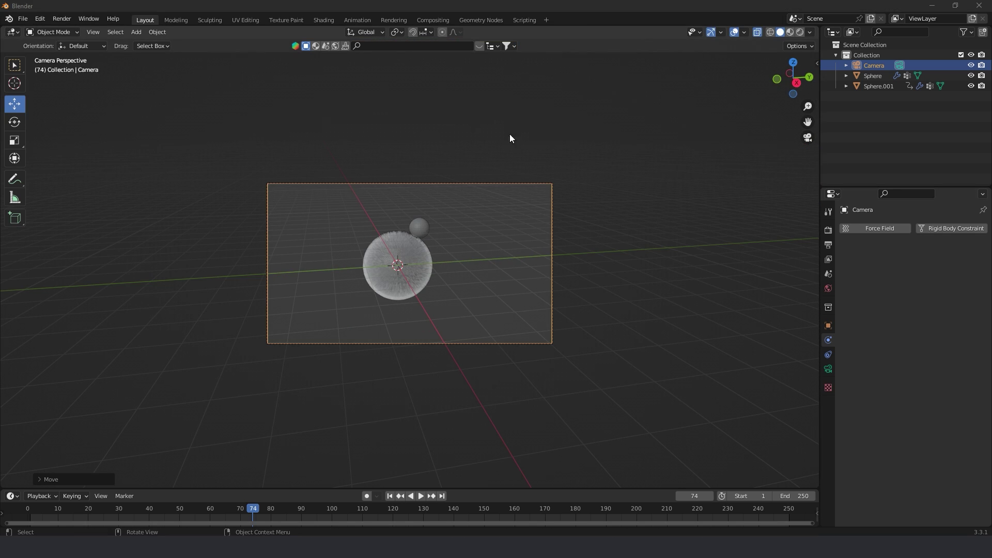
Preview Material shading, return to Solid, and reselect the big fuzzy sphere
click(790, 33)
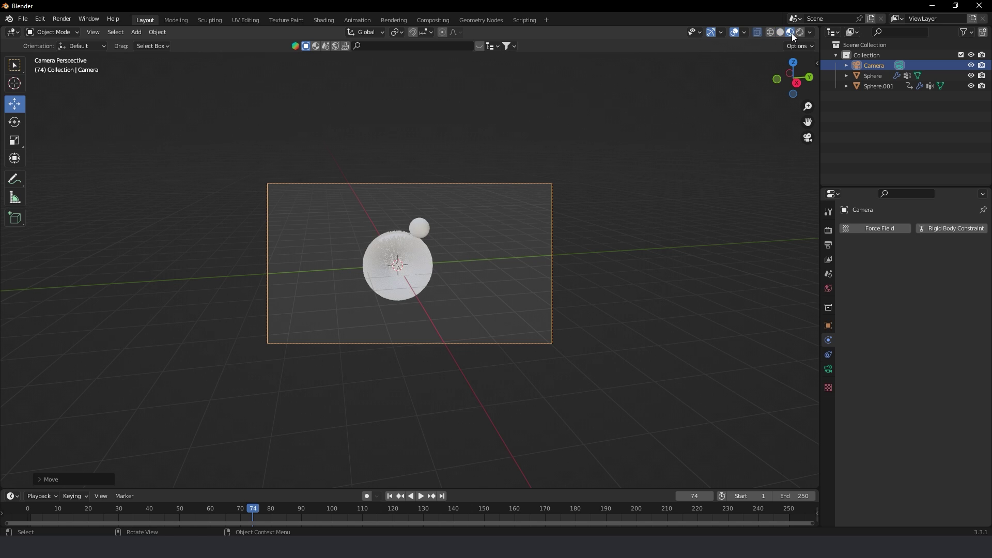
click(770, 32)
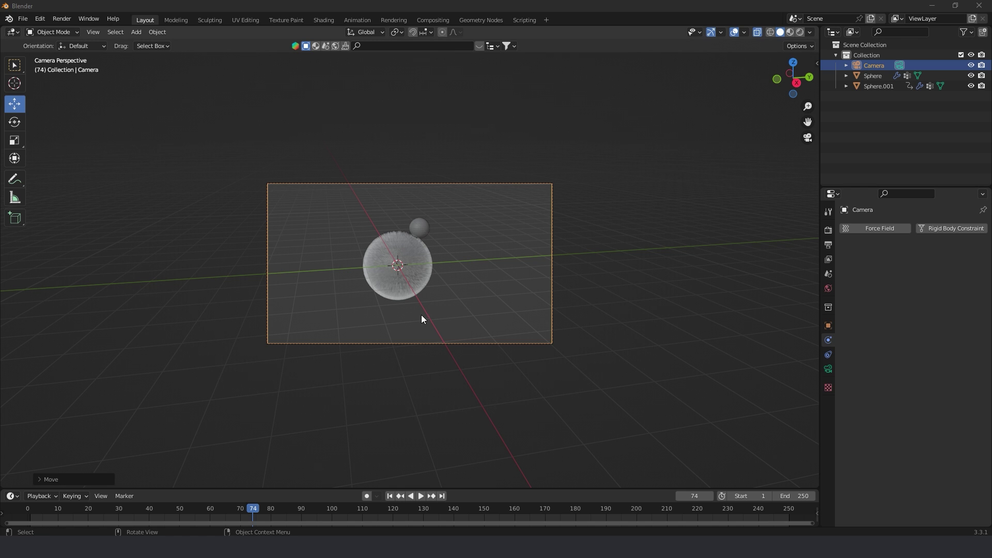
click(417, 284)
key(KP_0)
Return to frame 1 and set the Dynamic Paint canvas End frame to 120
mouse_move(410, 283)
middle_down()
mouse_move(451, 272)
mouse_move(393, 233)
middle_up()
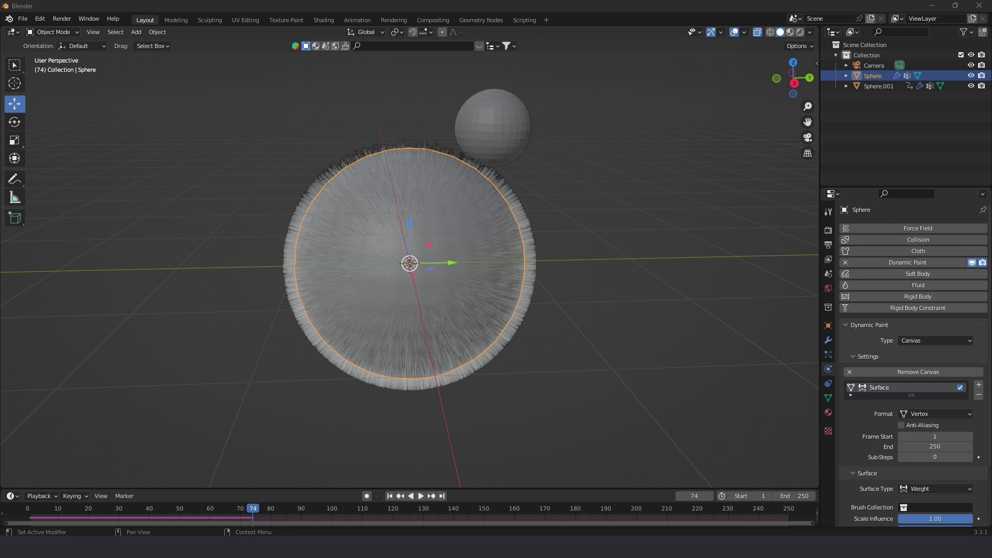
click(390, 495)
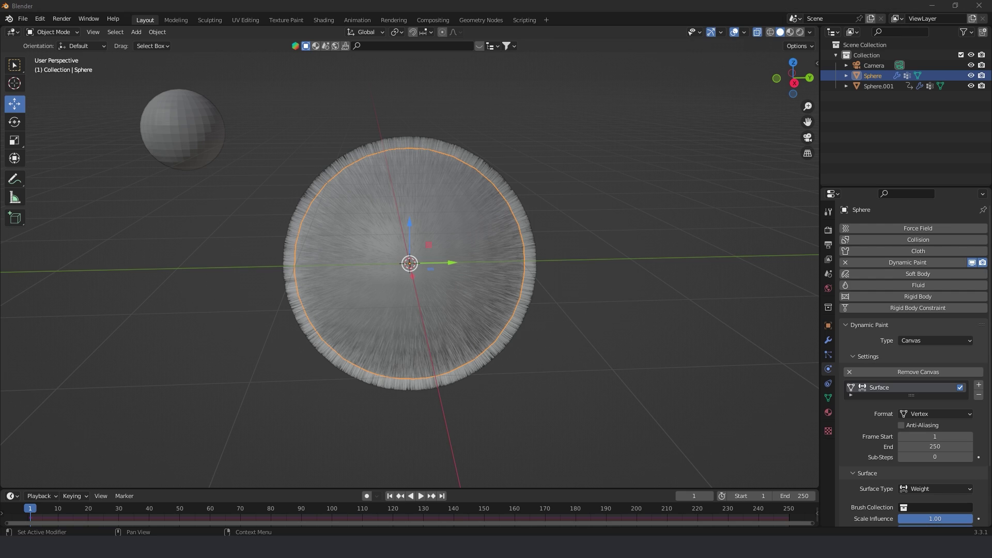
click(929, 445)
text(120)
key(Return)
Expand the canvas Cache panel and reselect the big sphere
scroll(842, 466, down, 3)
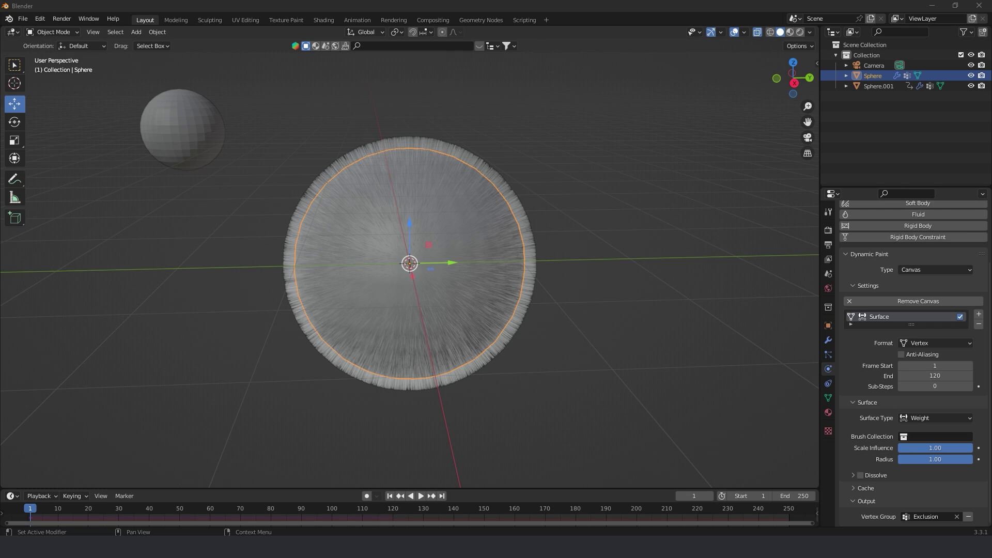
click(850, 491)
scroll(850, 491, down, 5)
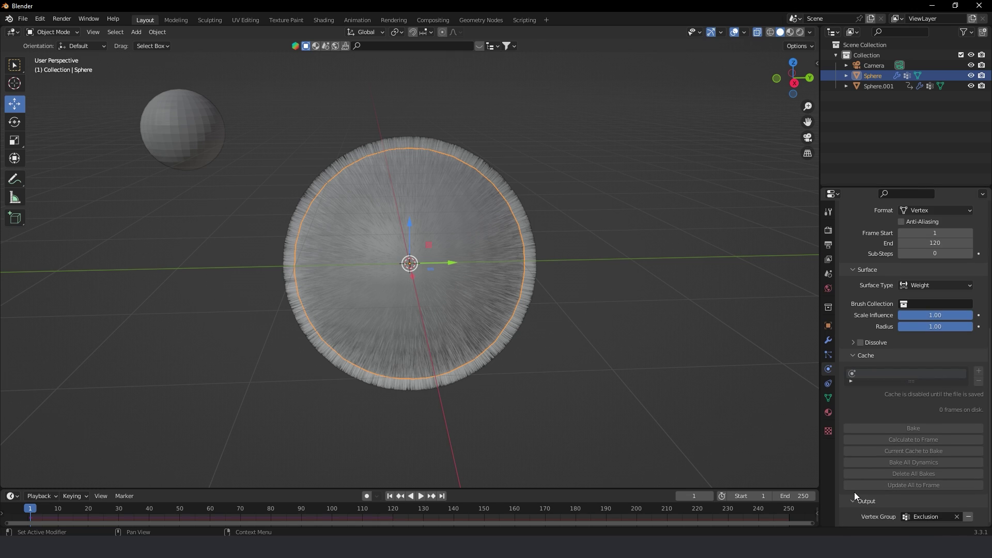
click(656, 434)
click(485, 309)
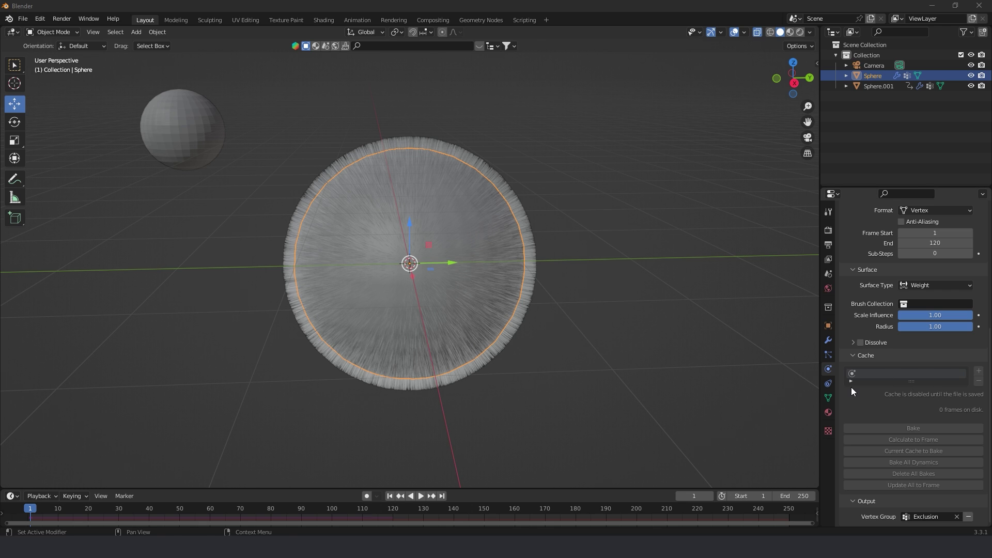
Rewind to frame 1, bake the Dynamic Paint canvas, and play back the baked animation
click(420, 496)
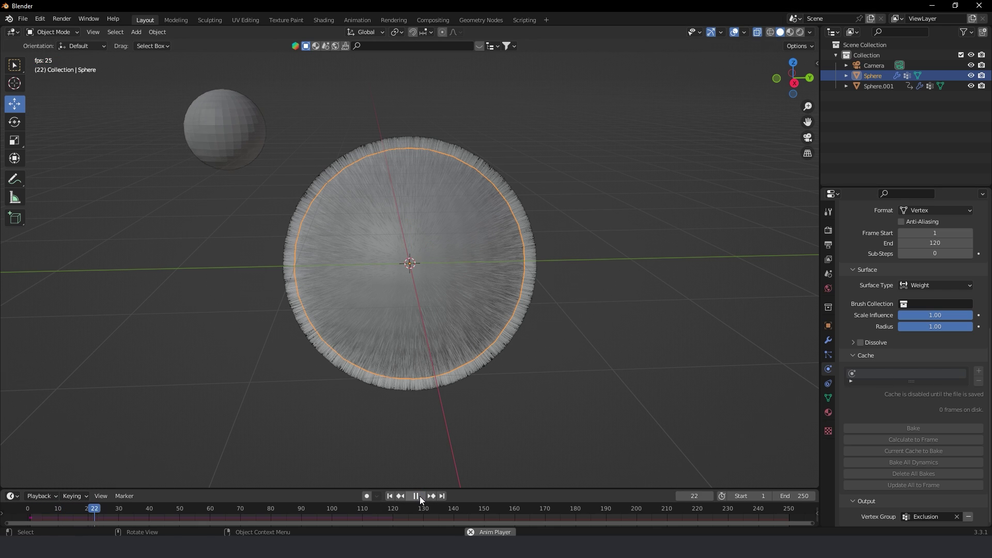
click(419, 496)
click(390, 496)
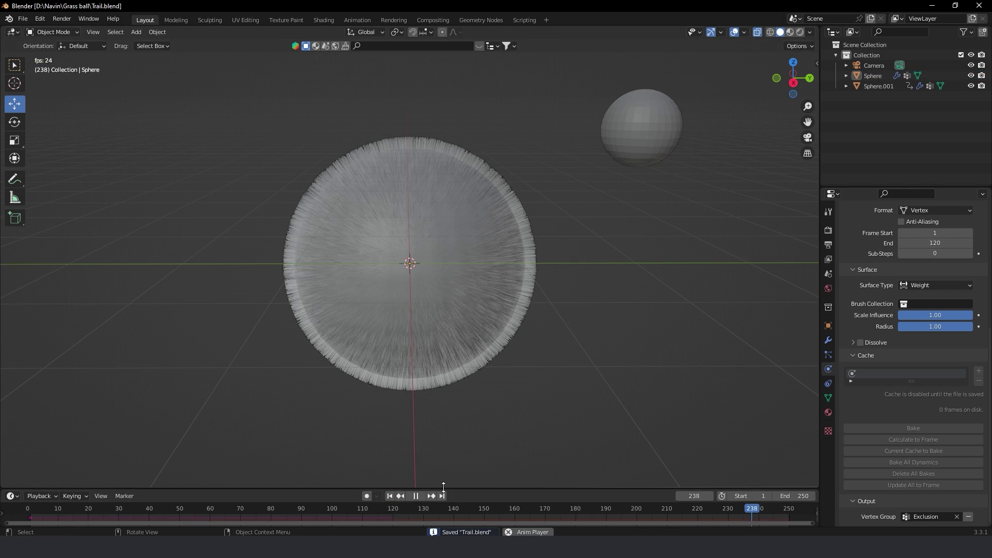
click(416, 496)
click(389, 496)
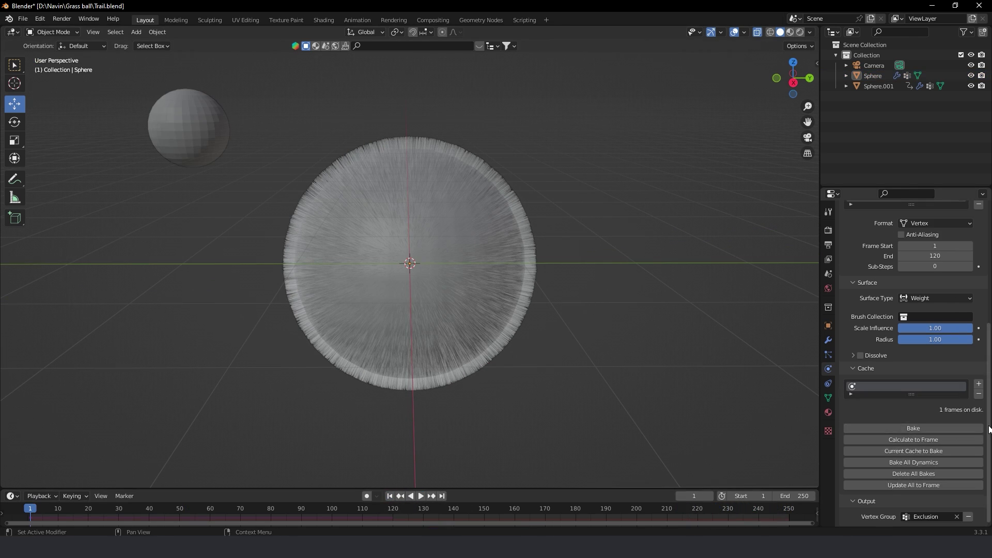
click(951, 429)
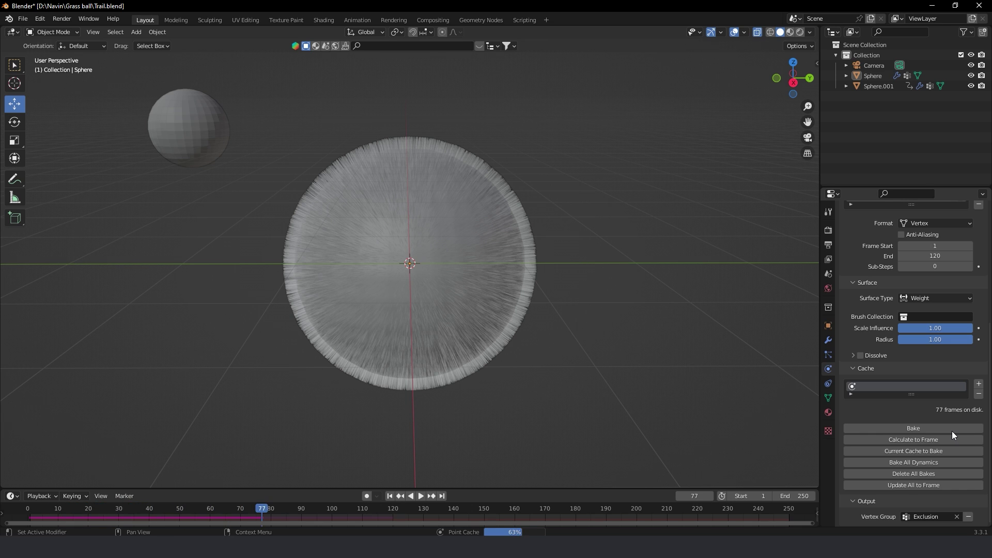
click(421, 496)
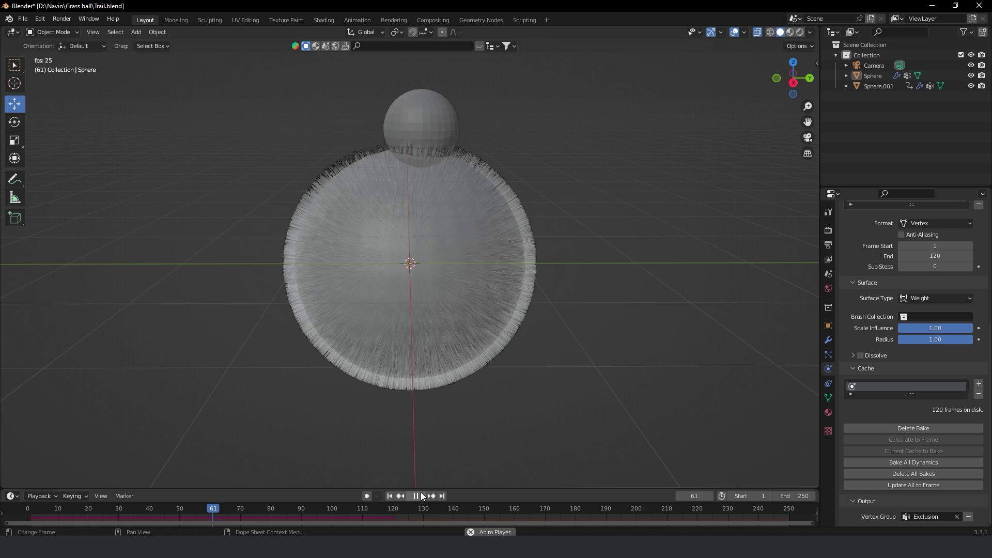
click(421, 496)
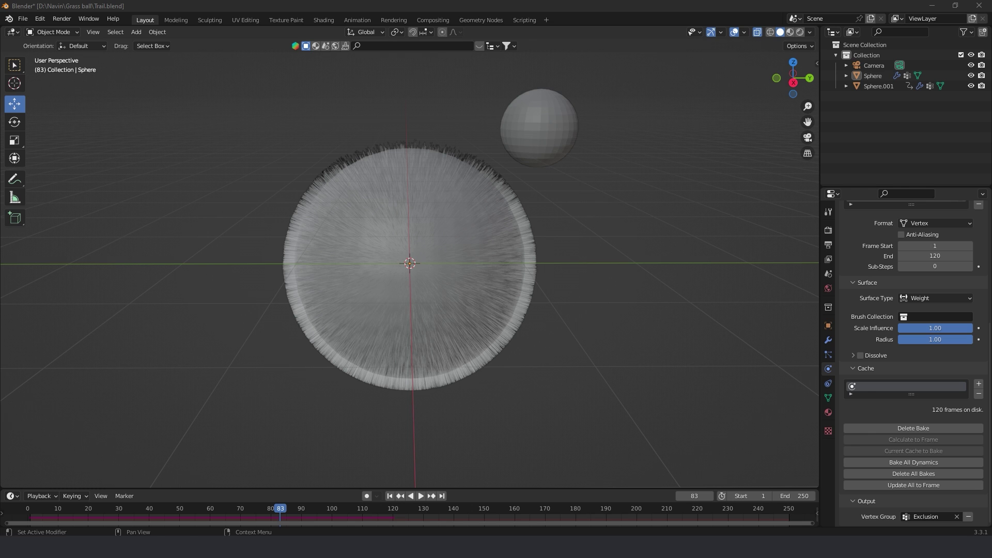
Replay from frame 1, stop at frame 52, and select the ball Sphere.001
middle_drag(497, 225, 454, 415)
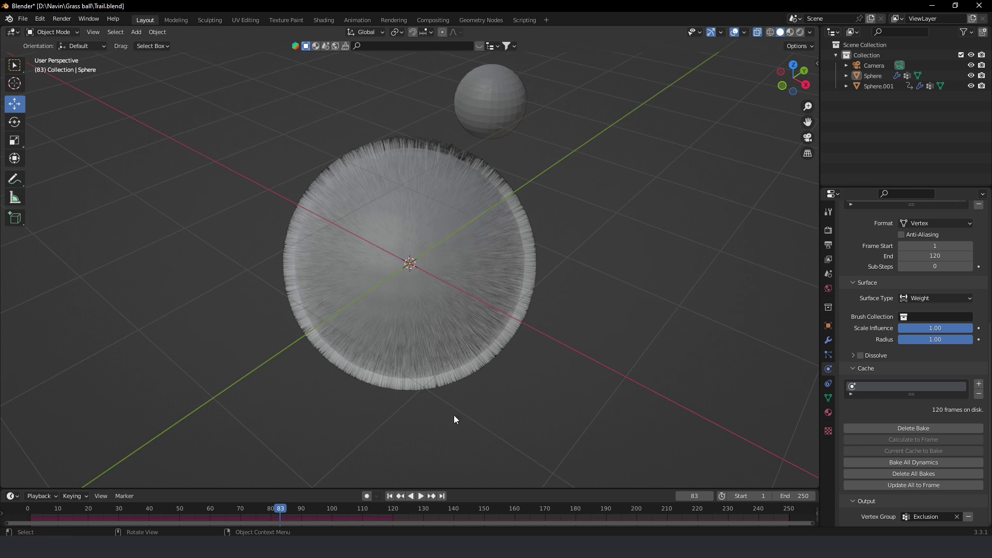
click(389, 496)
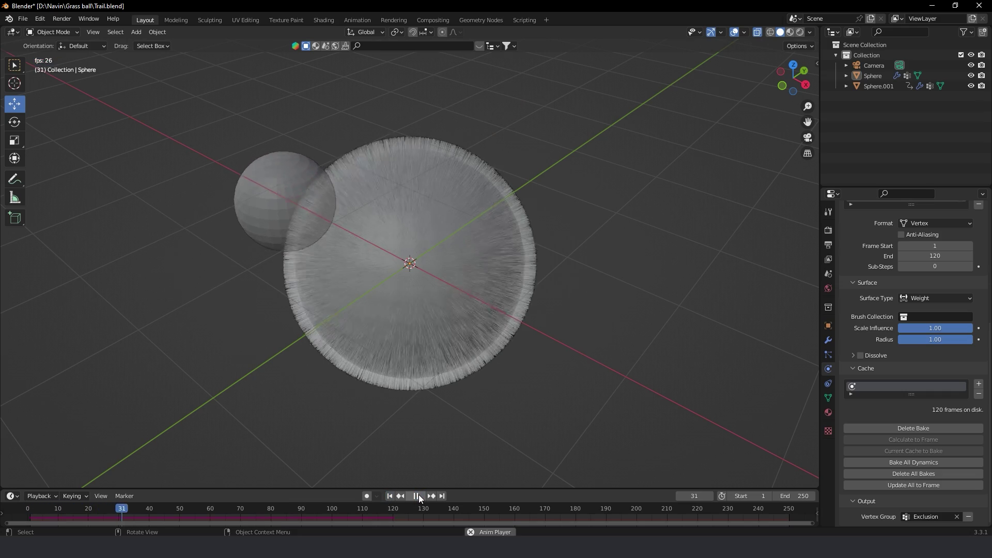
click(418, 495)
scroll(313, 209, up, 2)
middle_drag(346, 195, 432, 277)
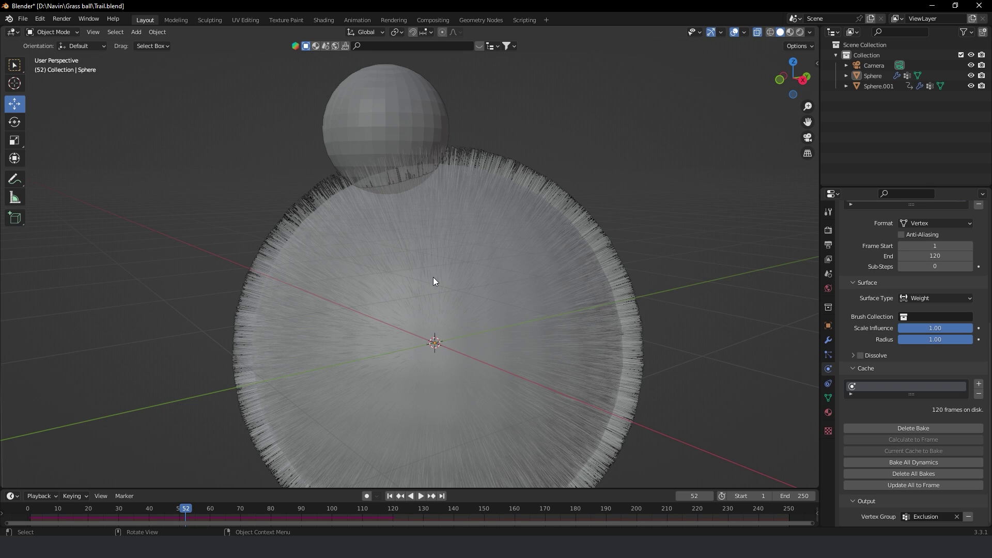
click(390, 145)
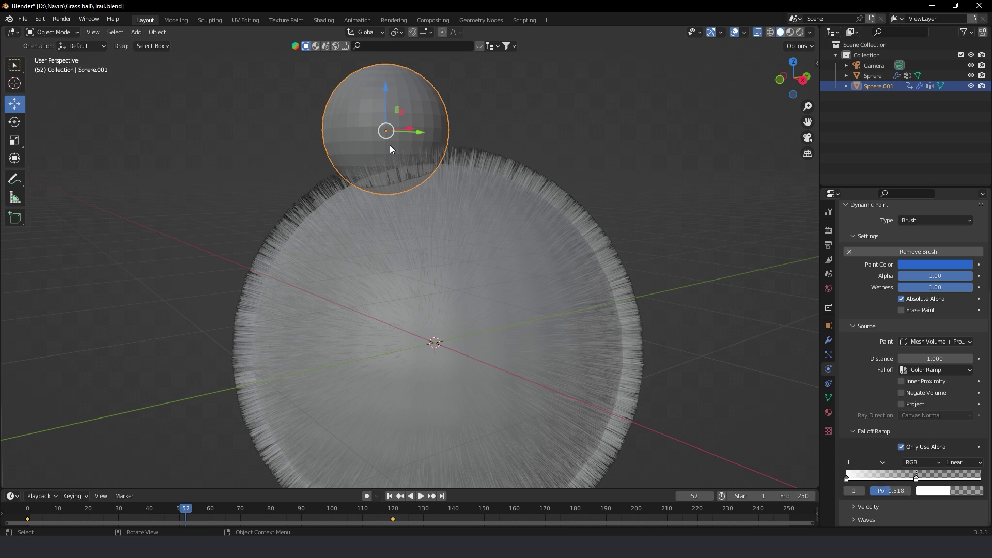
Inspect the grass sphere in Weight Paint mode, then return to Object Mode
click(565, 333)
key(ctrl+Tab)
click(487, 293)
mouse_move(486, 294)
middle_down()
mouse_move(453, 302)
mouse_move(687, 274)
middle_up()
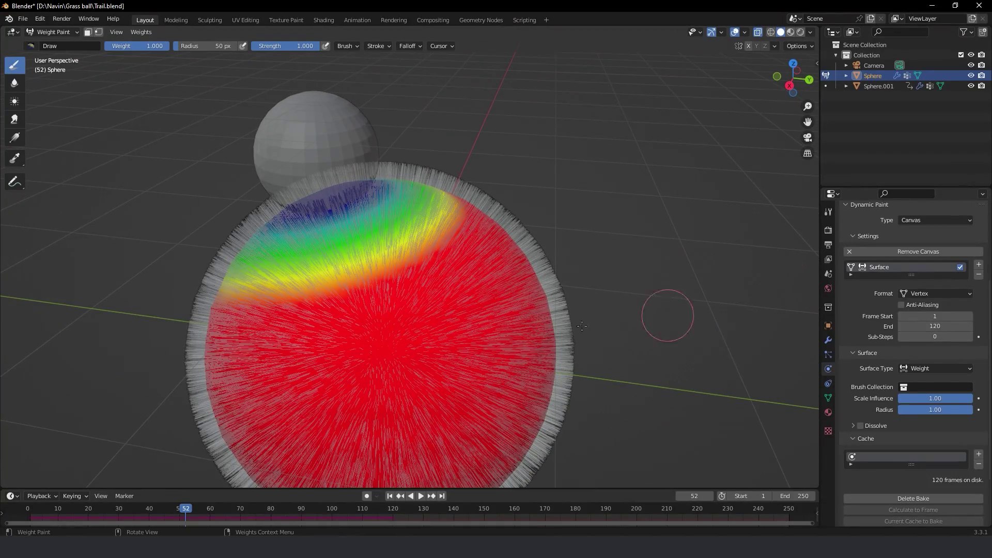
key(ctrl+Tab)
click(425, 332)
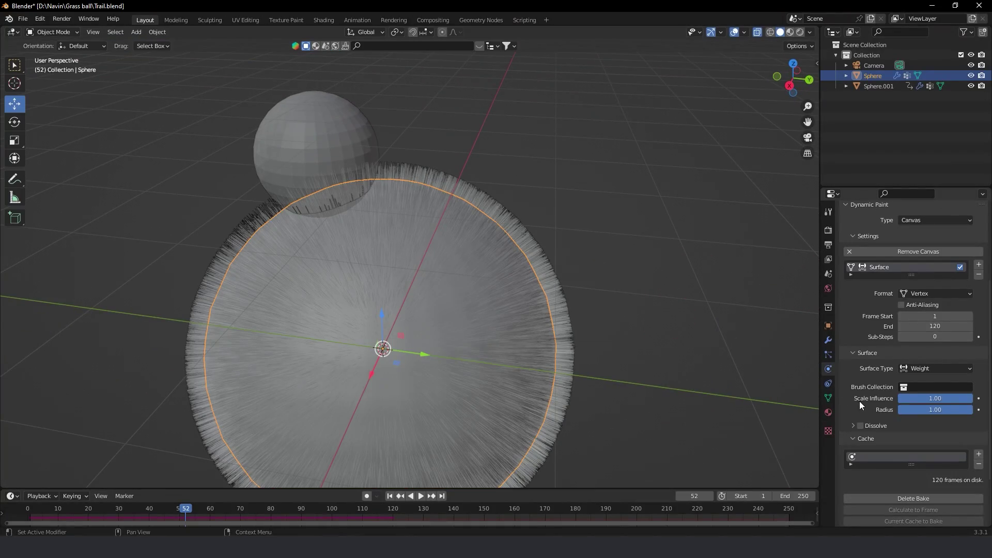
Set the canvas output vertex group to grass, delete the bake, and scrub to frame 50
scroll(861, 402, down, 3)
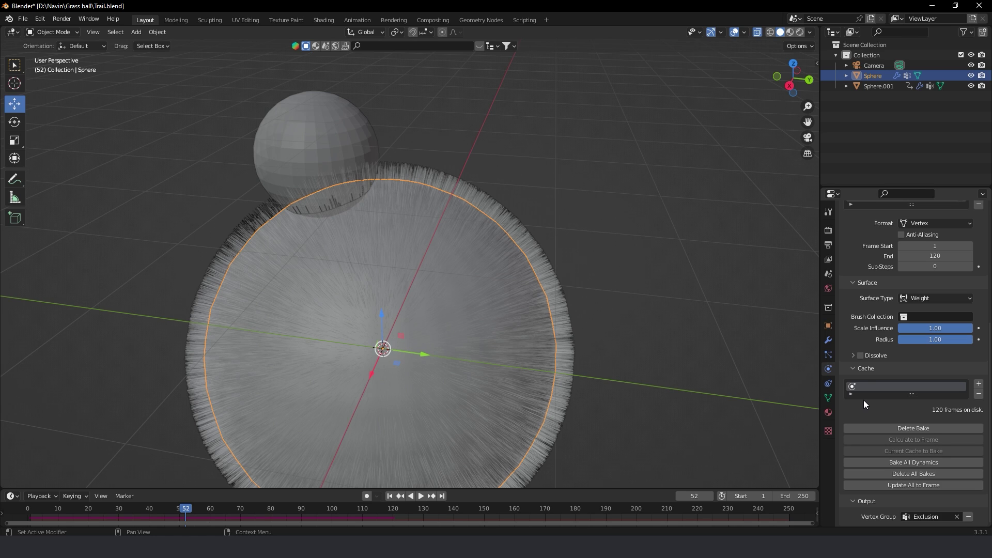
scroll(863, 400, up, 1)
scroll(882, 361, down, 1)
click(930, 517)
click(909, 414)
click(911, 474)
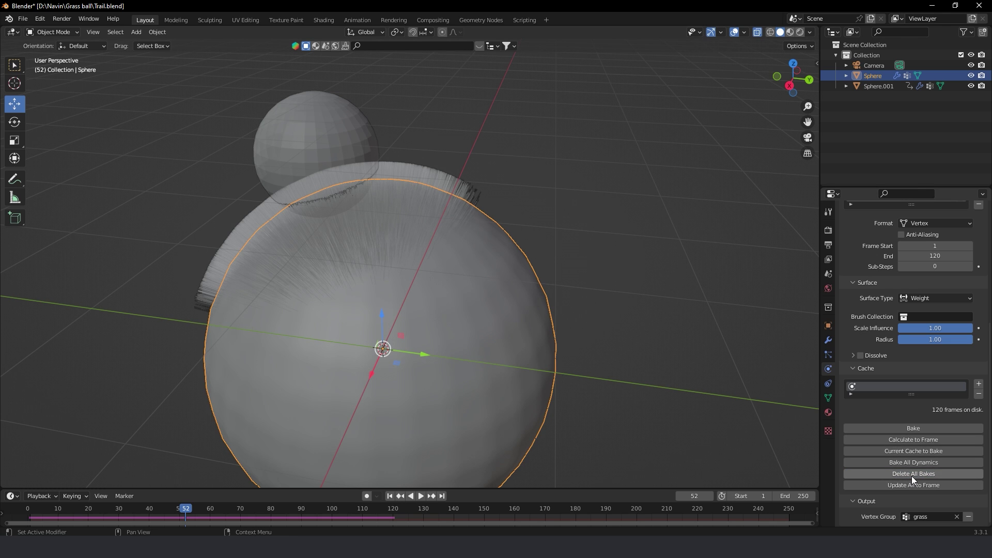
mouse_move(597, 355)
middle_down()
mouse_move(689, 320)
mouse_move(597, 338)
middle_up()
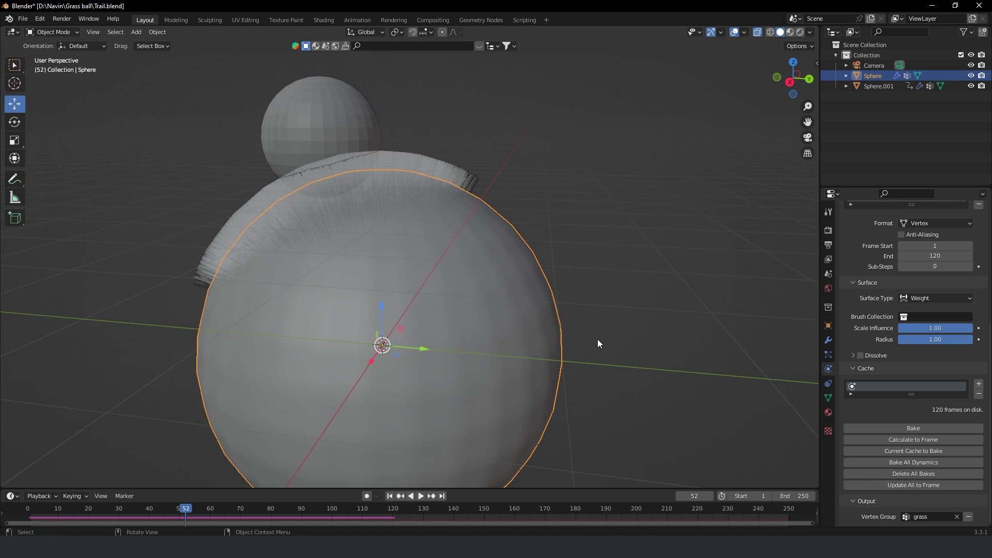
mouse_move(203, 507)
mouse_down()
mouse_move(290, 519)
mouse_move(182, 522)
mouse_move(114, 508)
mouse_move(253, 509)
mouse_move(203, 513)
mouse_up()
Reset the output vertex group to Exclusion and view the sphere in Weight Paint mode
click(930, 517)
click(903, 420)
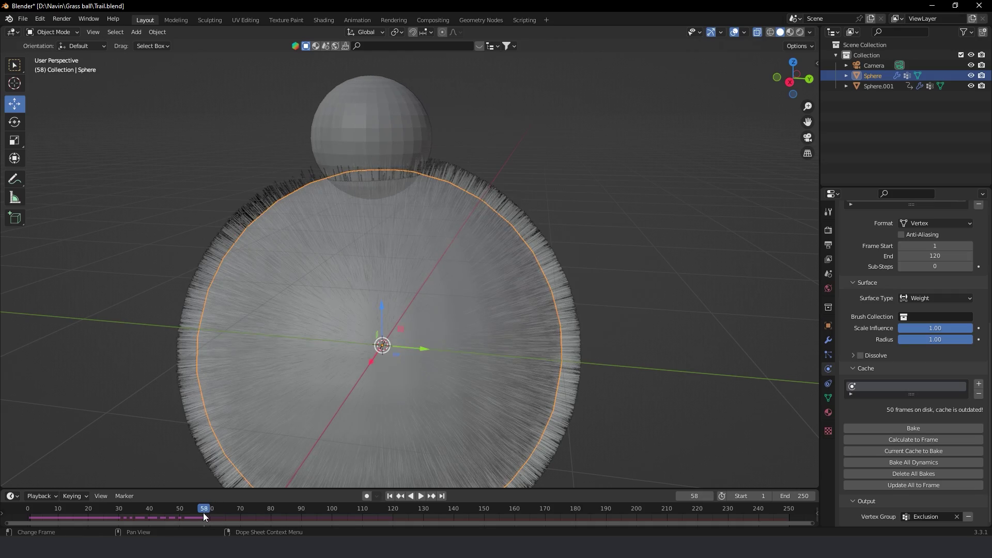
mouse_move(469, 362)
middle_down()
mouse_move(622, 325)
mouse_move(594, 341)
middle_up()
key(ctrl+Tab)
click(507, 304)
mouse_move(507, 304)
middle_down()
mouse_move(675, 327)
mouse_move(630, 326)
middle_up()
Return the sphere to Object Mode and show its Dynamic Paint, VertexWeightMix and ParticleSystem modifiers
key(ctrl+Tab)
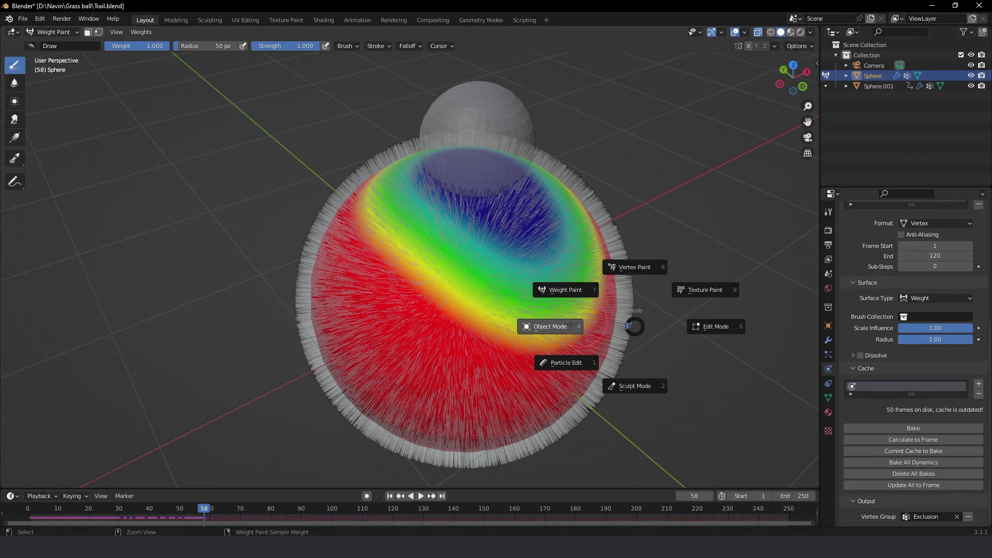
click(551, 327)
middle_drag(551, 327, 537, 326)
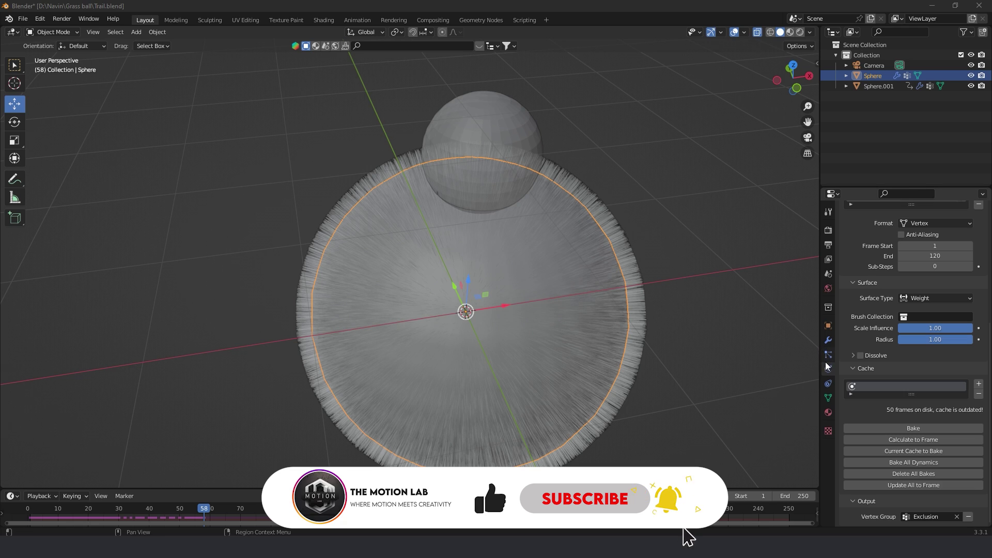
click(828, 340)
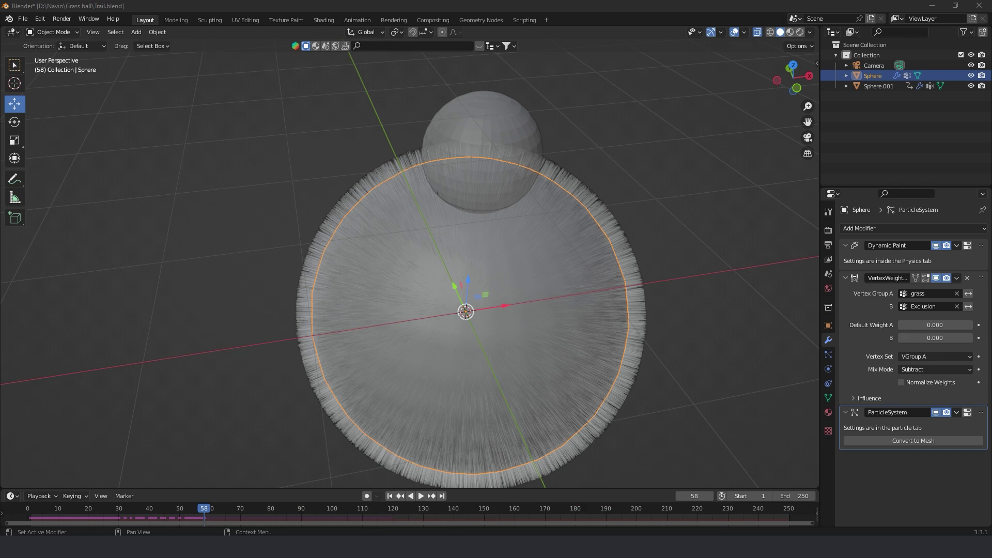
Toggle the VertexWeightMix Vertex Set between VGroup A and VGroup B, previewing VGroup B
click(924, 359)
click(918, 390)
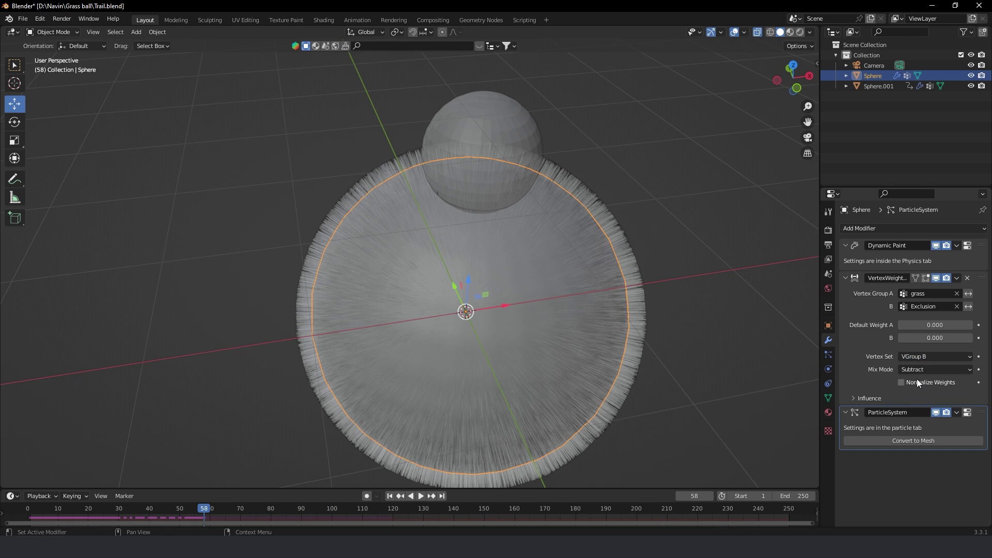
click(899, 356)
click(913, 375)
click(908, 358)
click(917, 390)
click(390, 496)
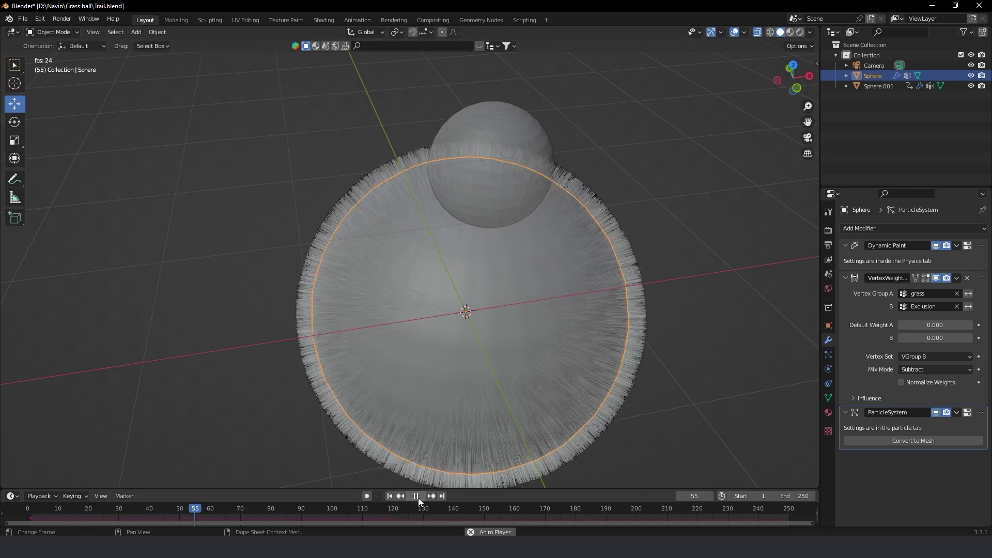
click(418, 498)
mouse_move(599, 299)
middle_down()
mouse_move(647, 271)
mouse_move(637, 299)
mouse_move(649, 270)
mouse_move(667, 259)
mouse_move(680, 267)
middle_up()
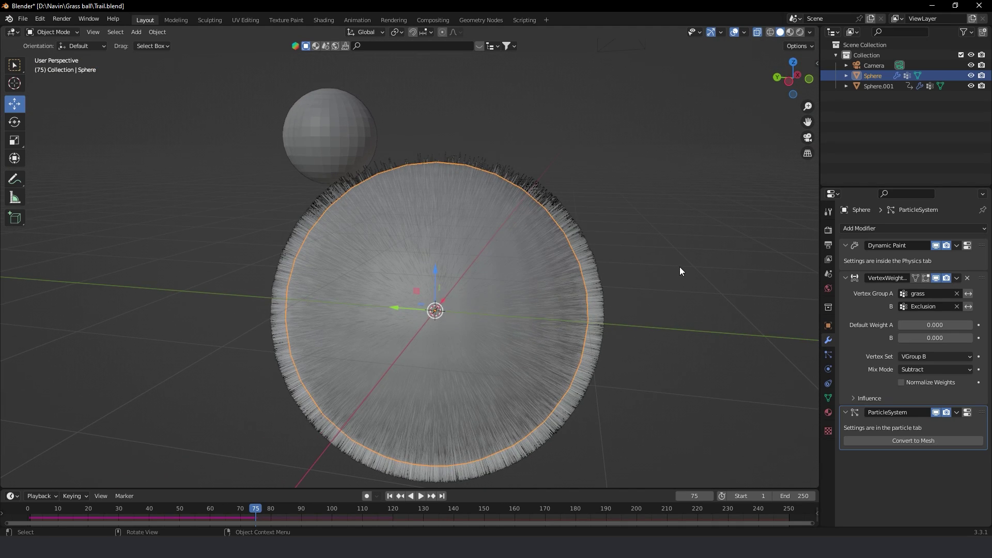
Set Vertex Set back to VGroup A, replay to frame 80, and show the hair particle settings
click(937, 358)
click(938, 377)
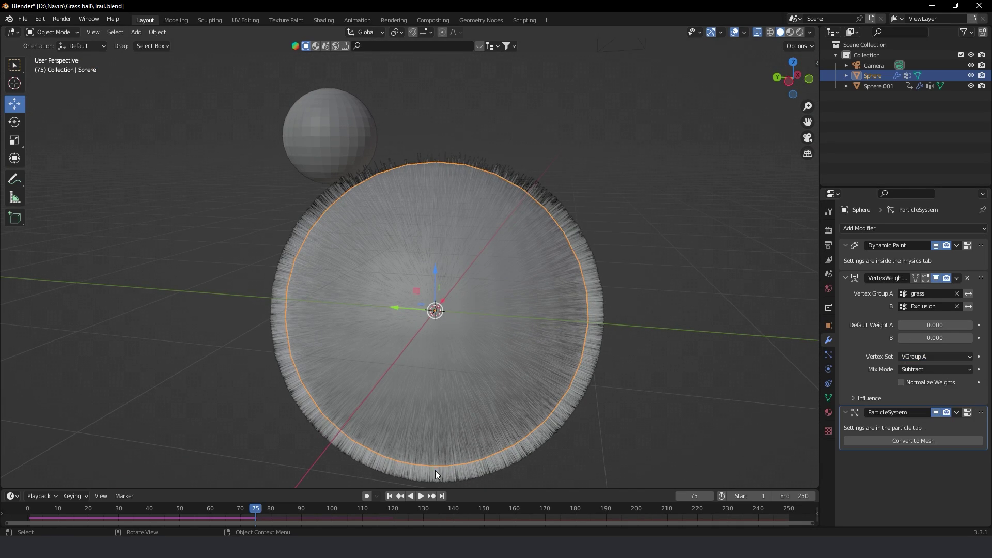
click(390, 496)
click(421, 496)
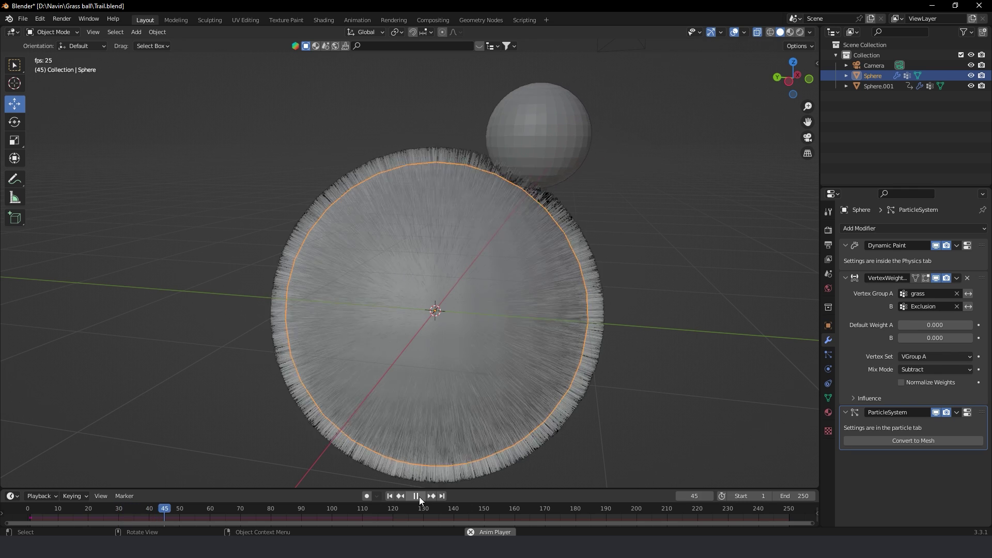
click(420, 497)
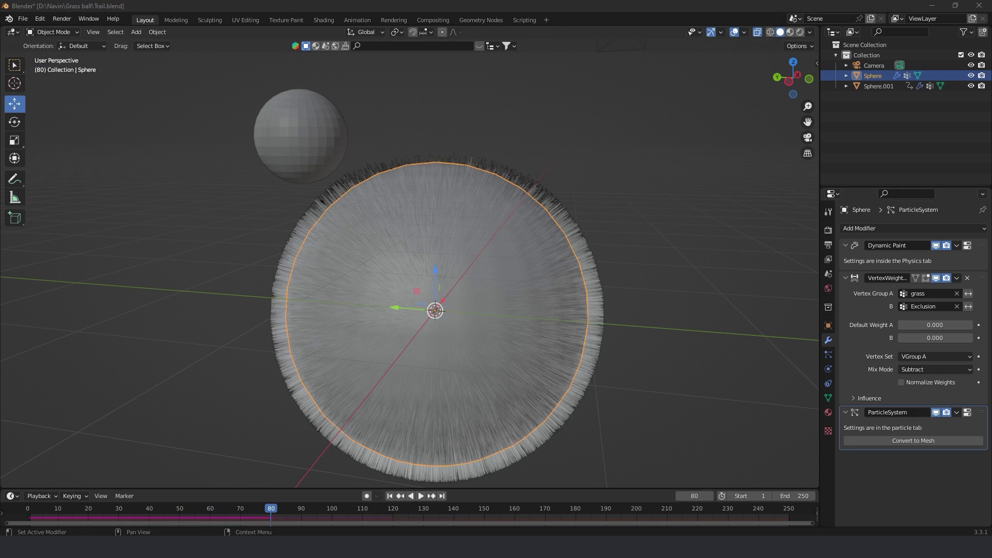
click(827, 355)
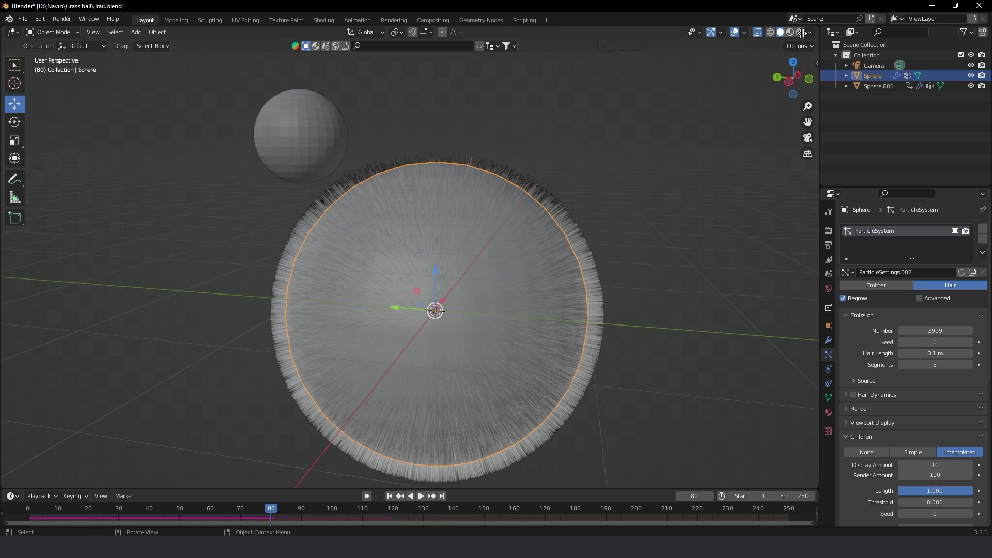
Split the viewport side by side and make the left area a Shader Editor
drag(817, 33, 405, 82)
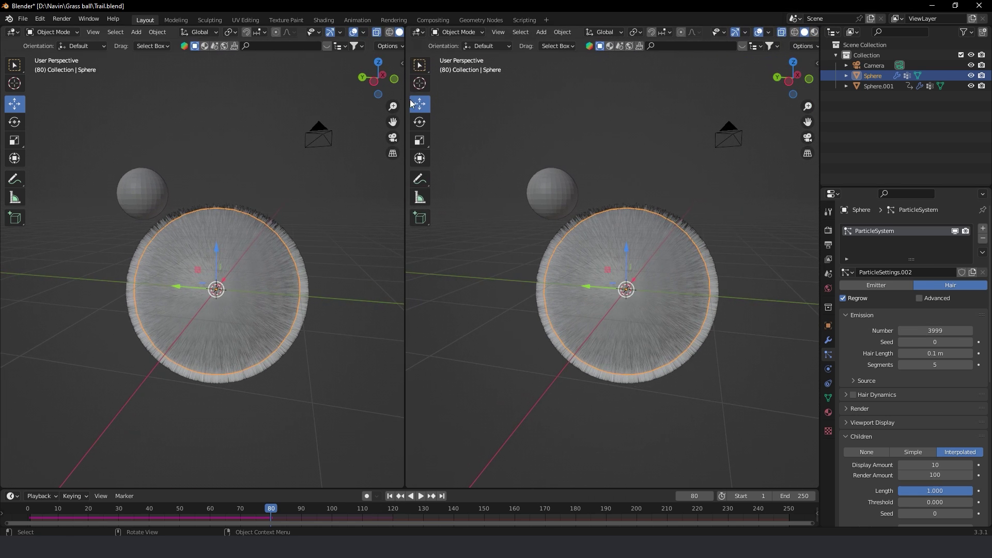
click(43, 33)
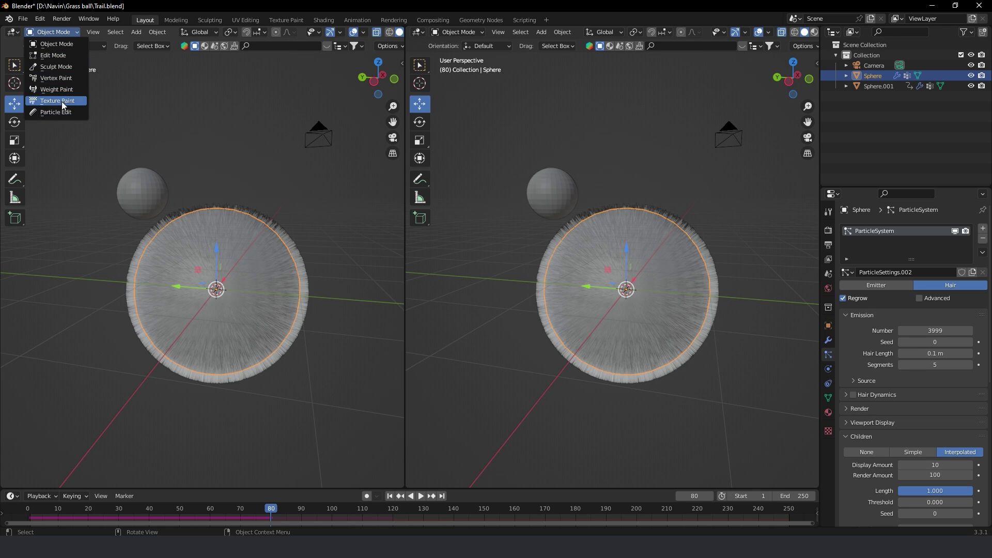
click(144, 103)
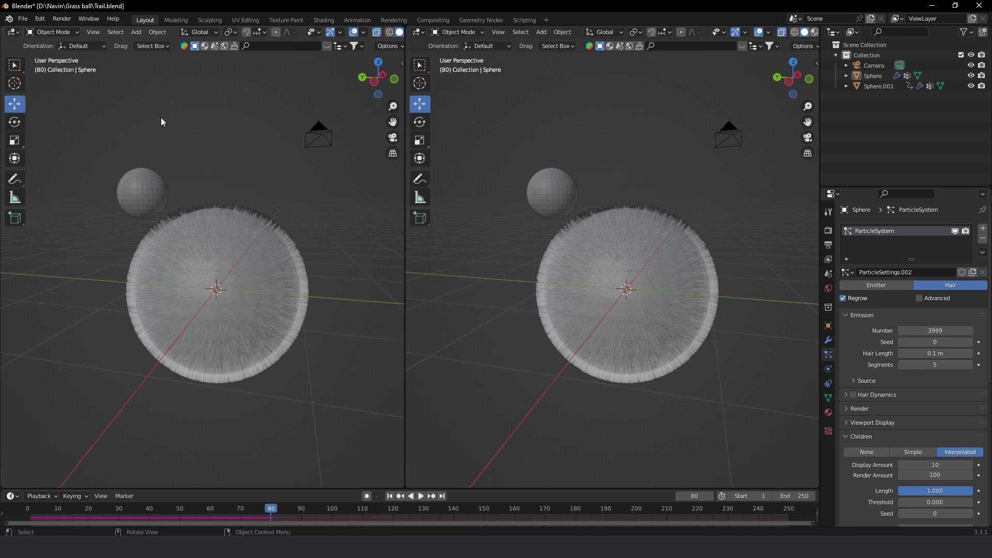
key(Tab)
key(Tab)
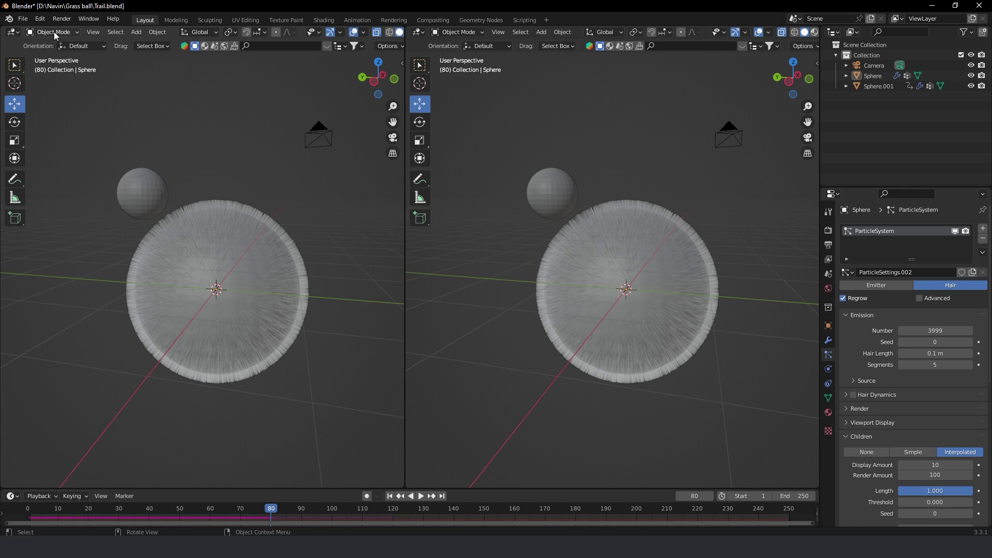
click(13, 32)
click(42, 129)
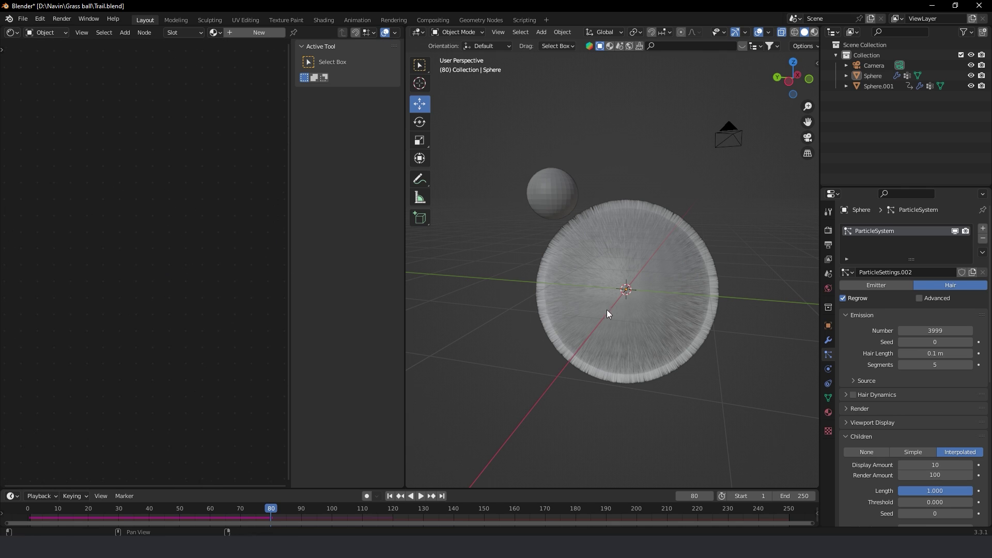
Select the grass sphere and give it a new material, Material.001
click(630, 299)
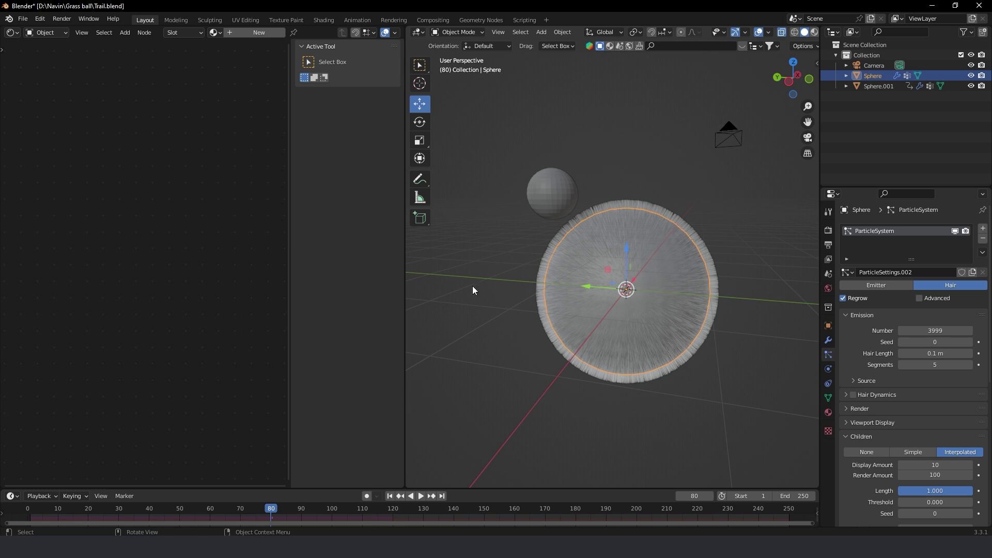
click(246, 32)
scroll(152, 314, up, 2)
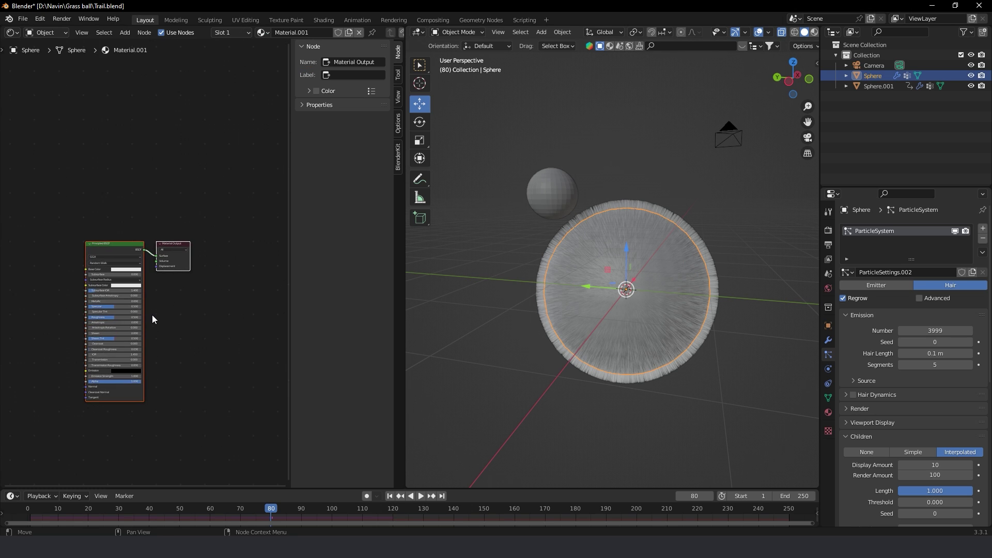
scroll(152, 314, up, 2)
scroll(160, 312, up, 2)
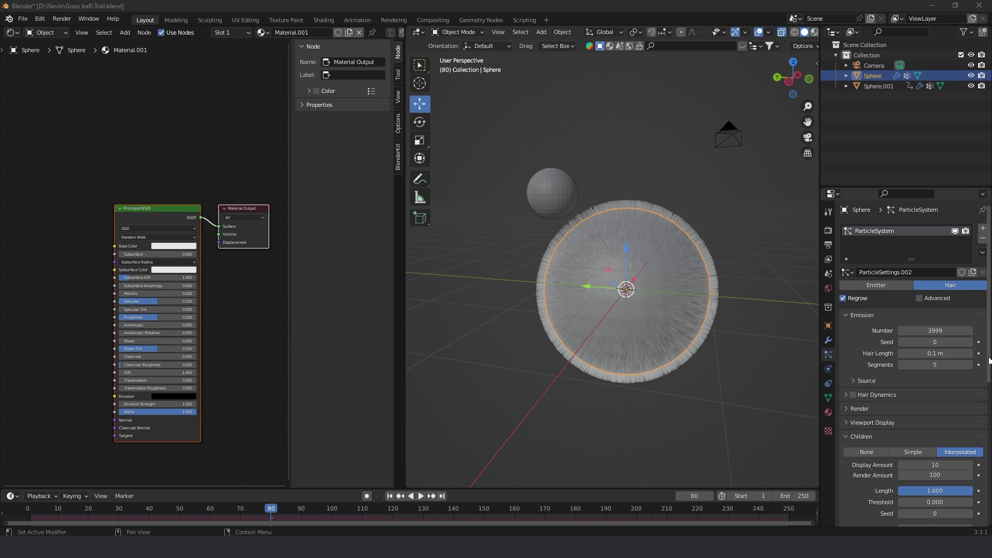
Deselect the material's nodes and save Trail.blend
click(77, 281)
key(ctrl+s)
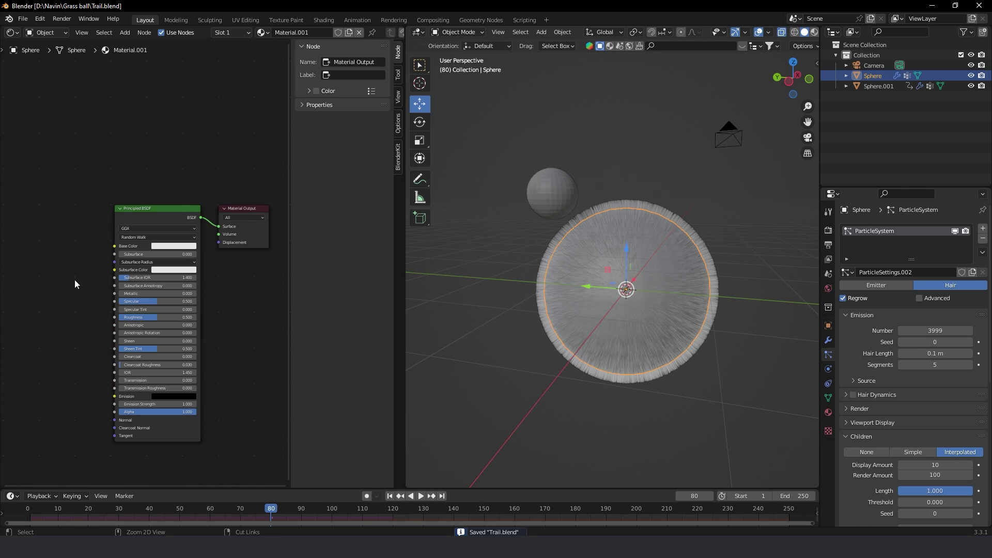
key(shift+a)
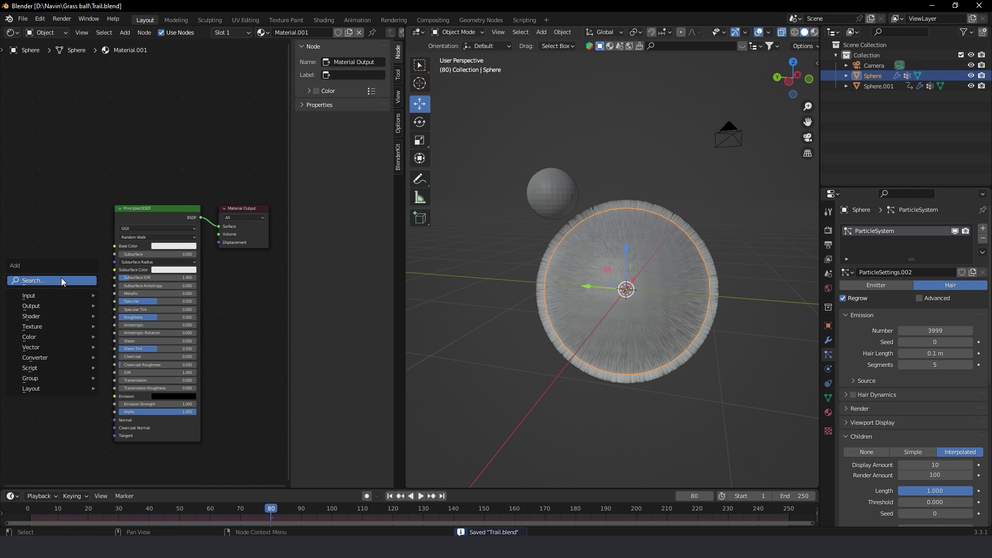
Add an Image Texture node loading texture-grass-field.jpg left of the shader
click(62, 280)
text(image)
key(Return)
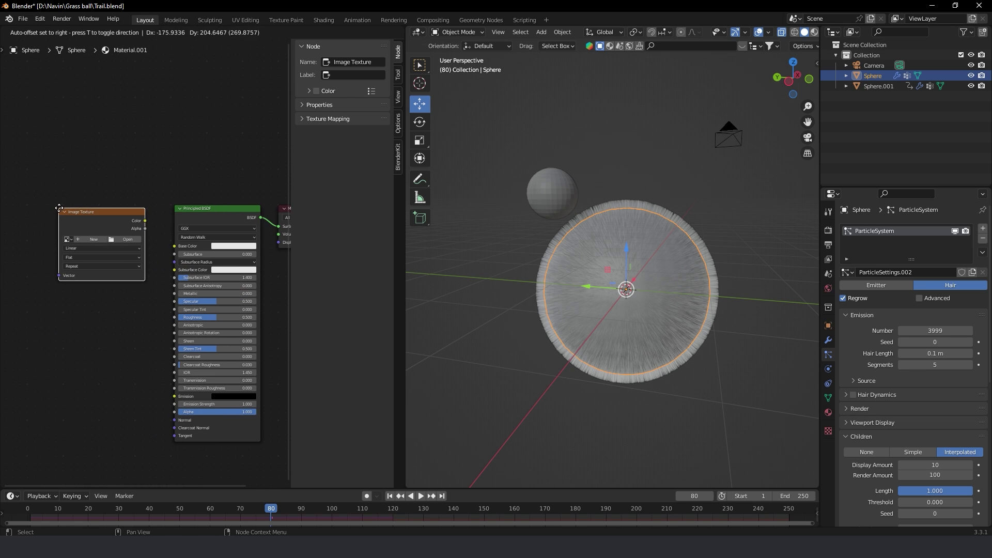
click(59, 208)
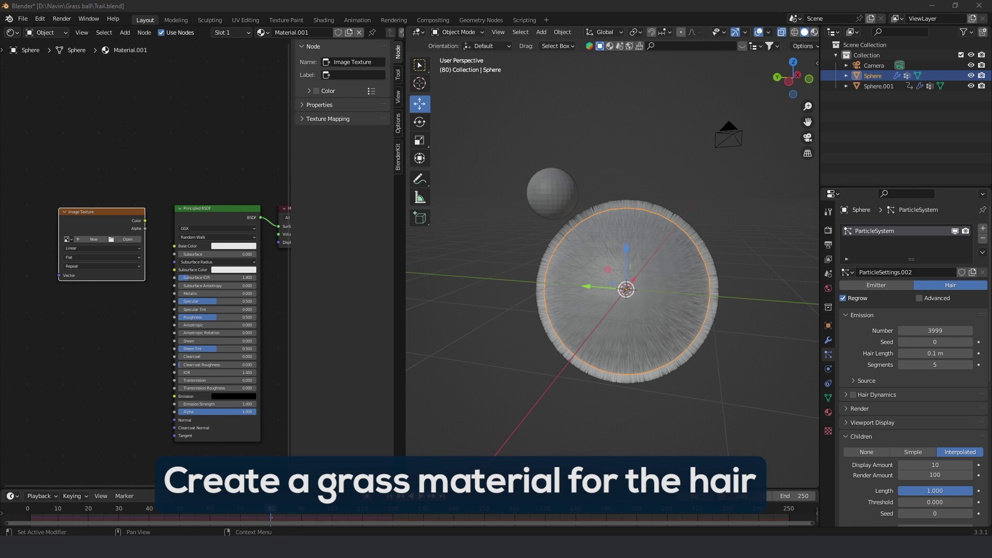
click(128, 239)
double_click(570, 274)
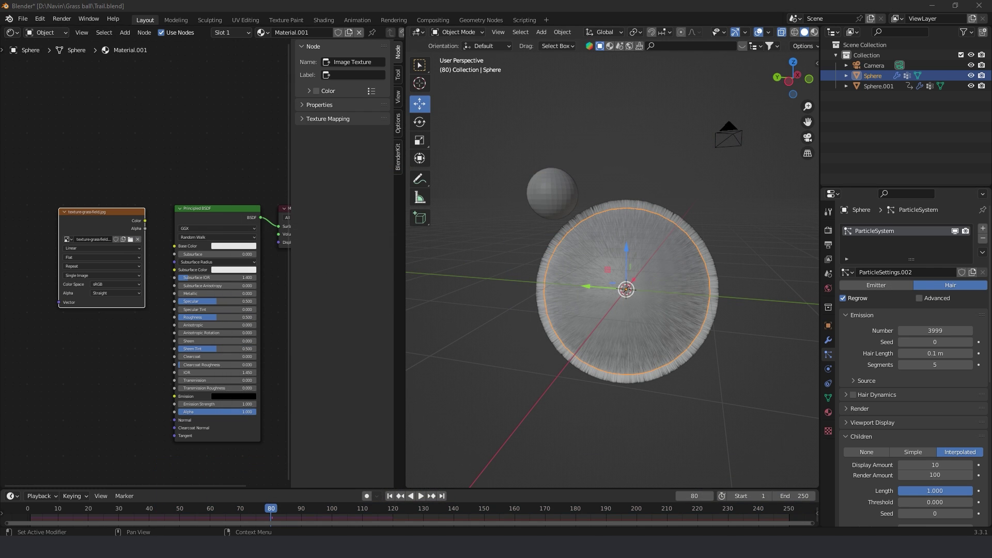
Add a Texture Coordinate node by searching 'coord'
middle_drag(258, 261, 362, 259)
key(shift+a)
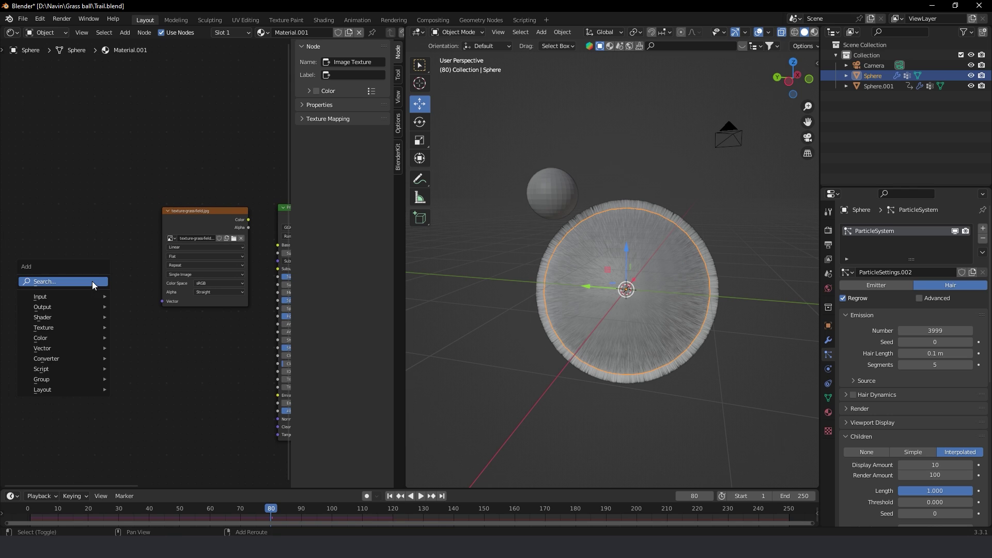
click(92, 281)
text(te)
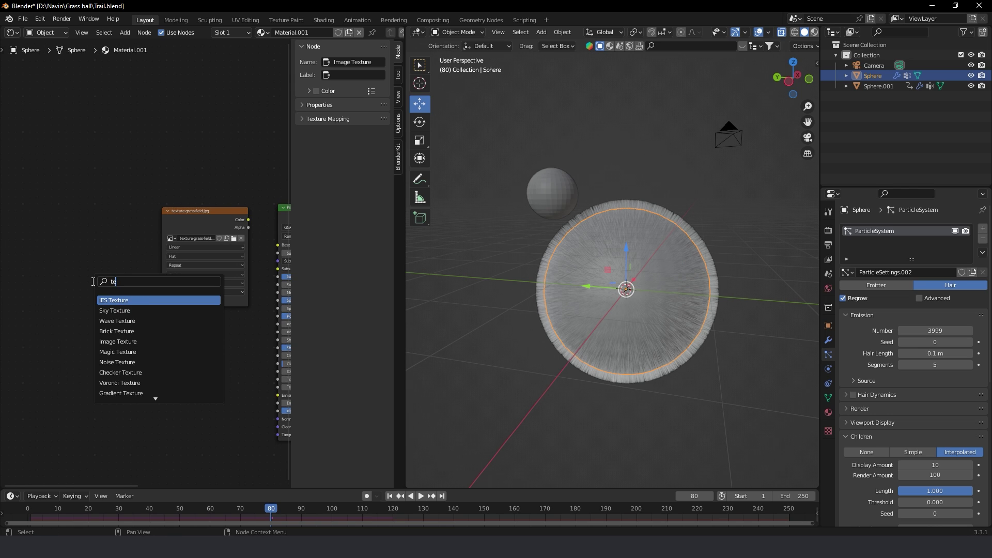
text(xture)
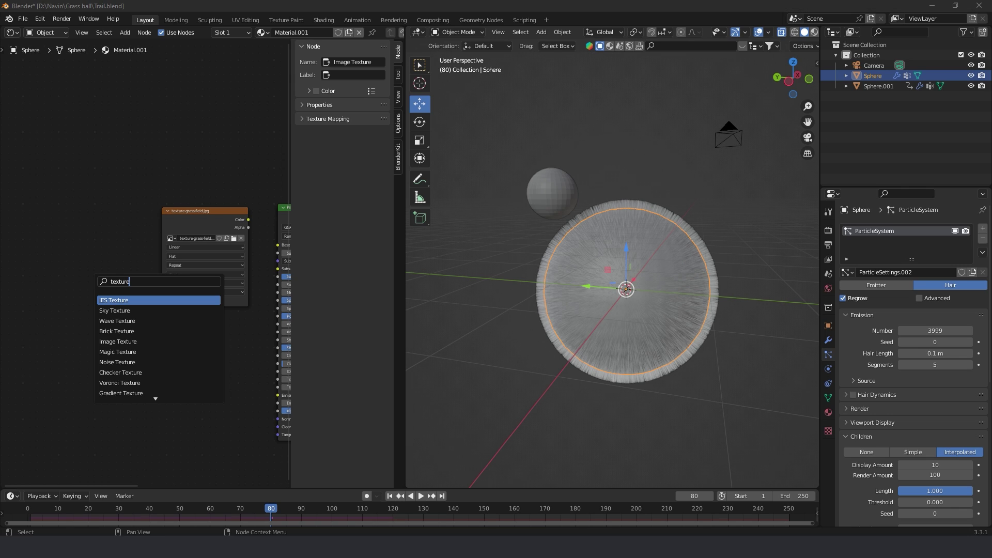
key(ctrl+a)
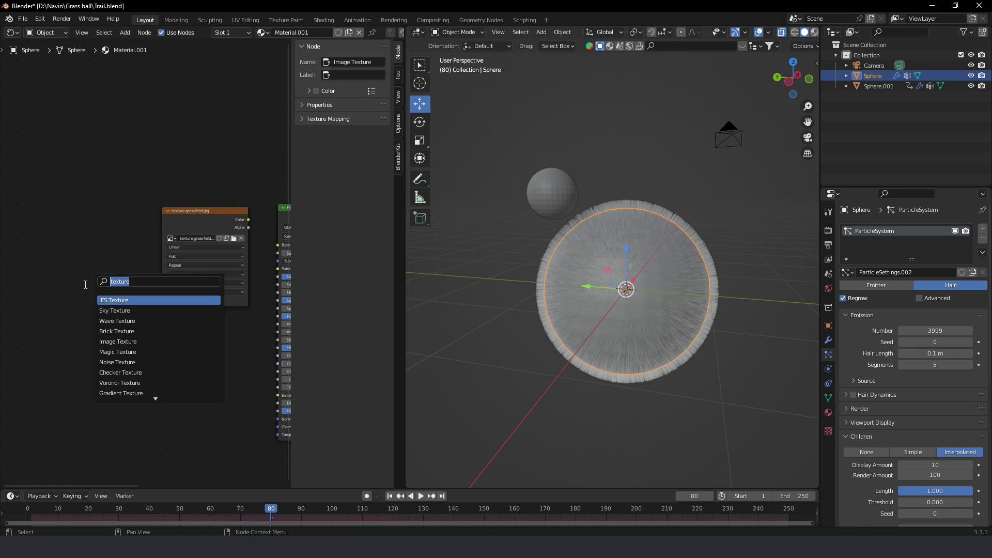
text(coord)
key(Return)
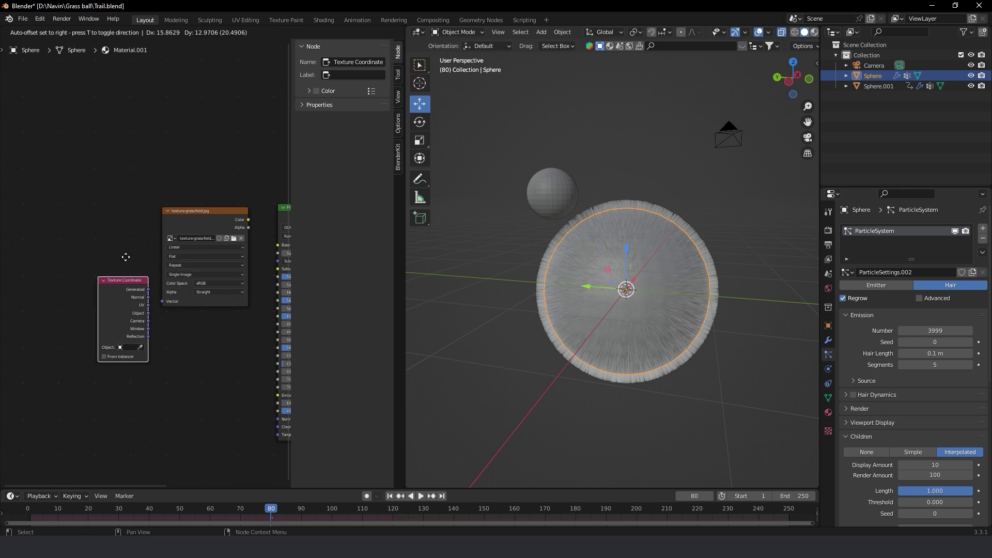
Add a Mapping node routing Texture Coordinate UV into the grass image's Vector input
click(75, 214)
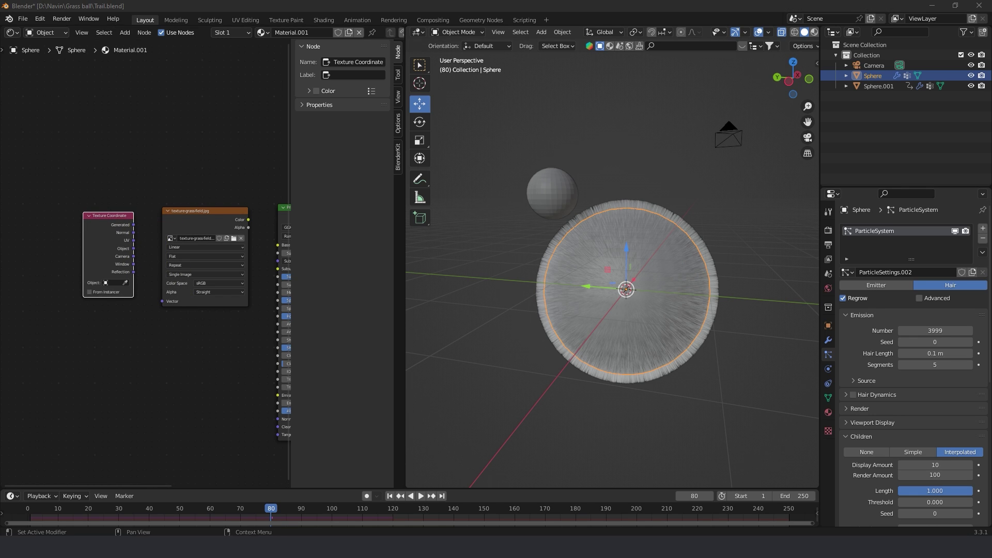
key(g)
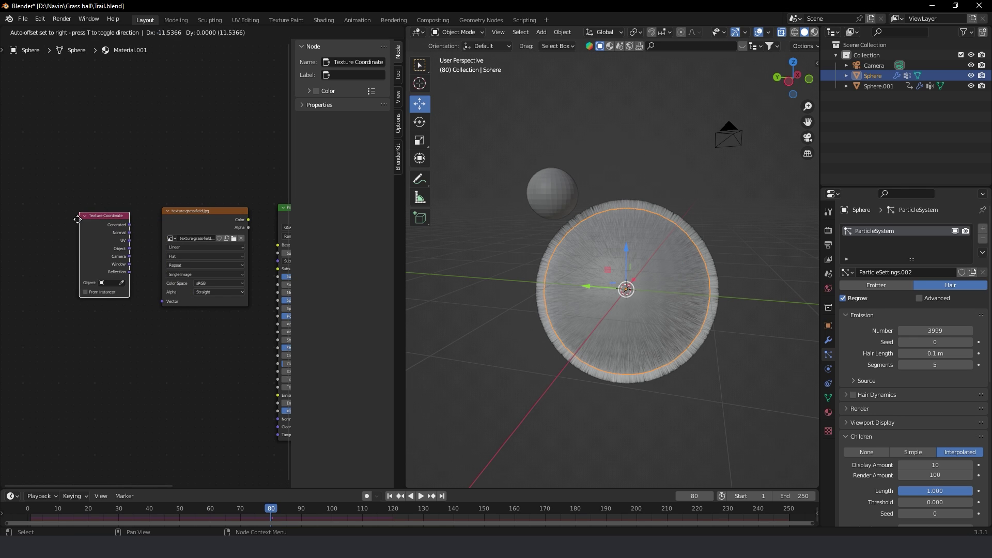
click(110, 255)
key(shift+a)
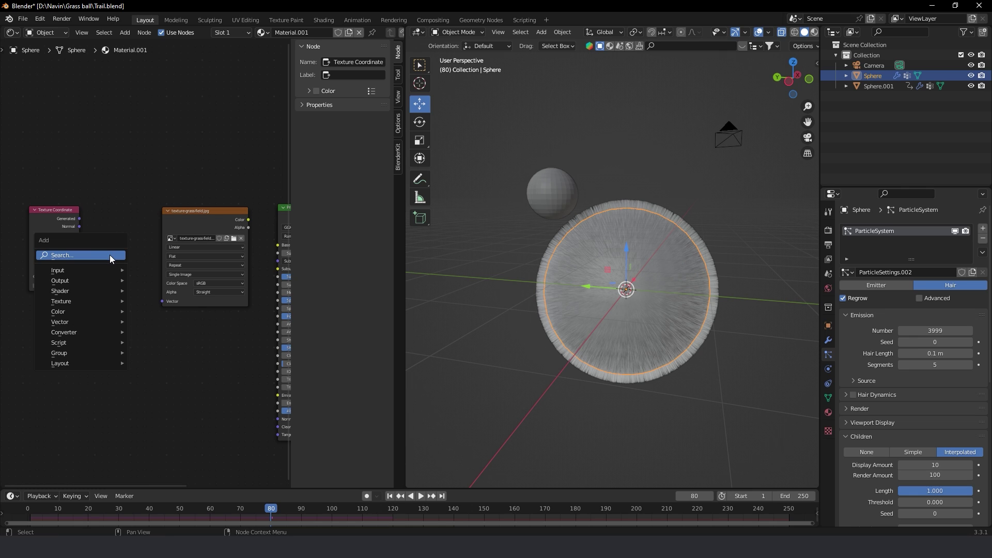
click(99, 254)
text(mapp)
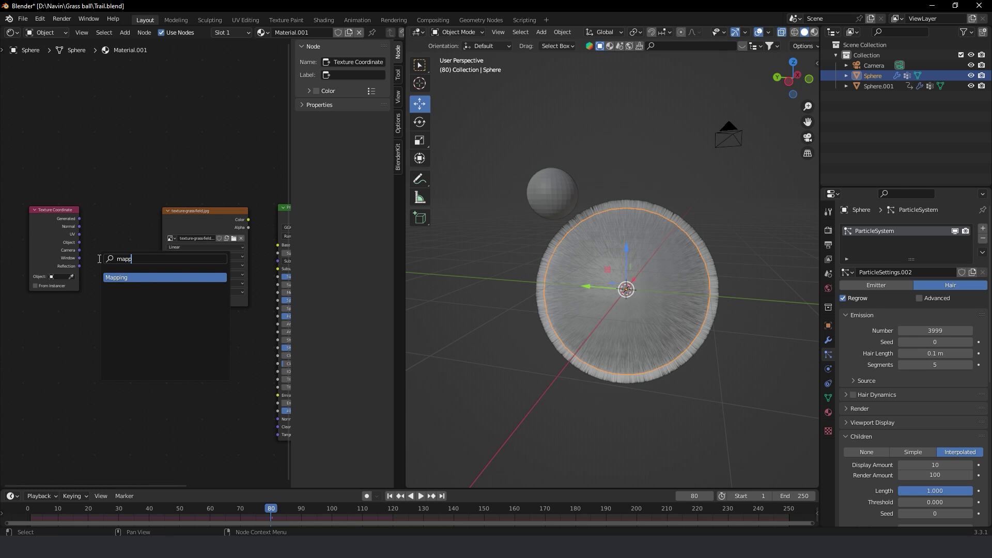
key(Return)
click(99, 207)
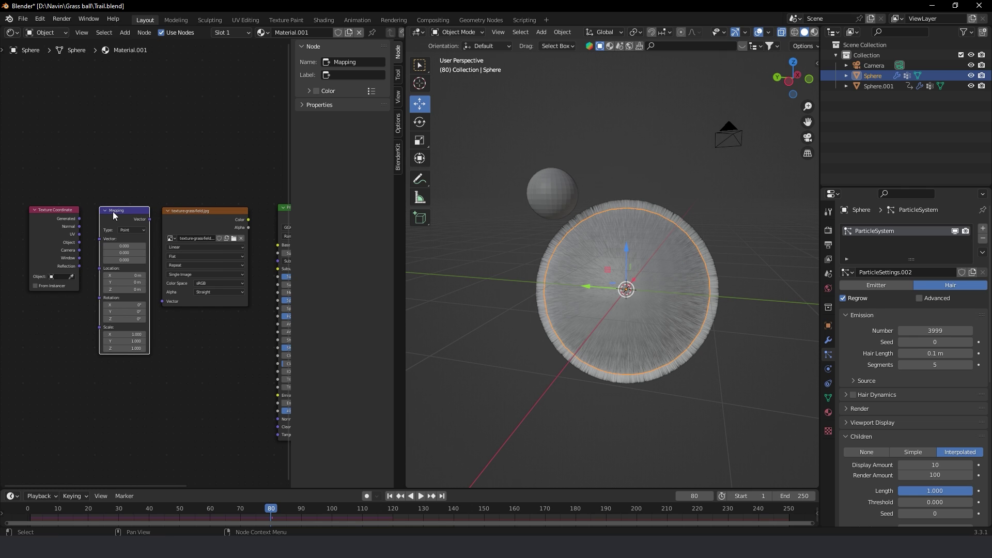
drag(113, 212, 107, 210)
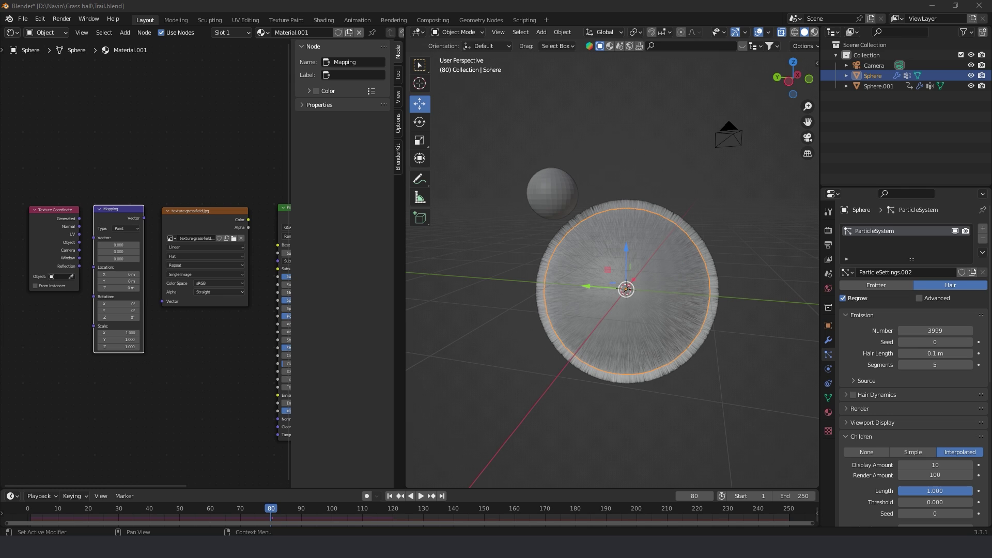
drag(79, 234, 94, 238)
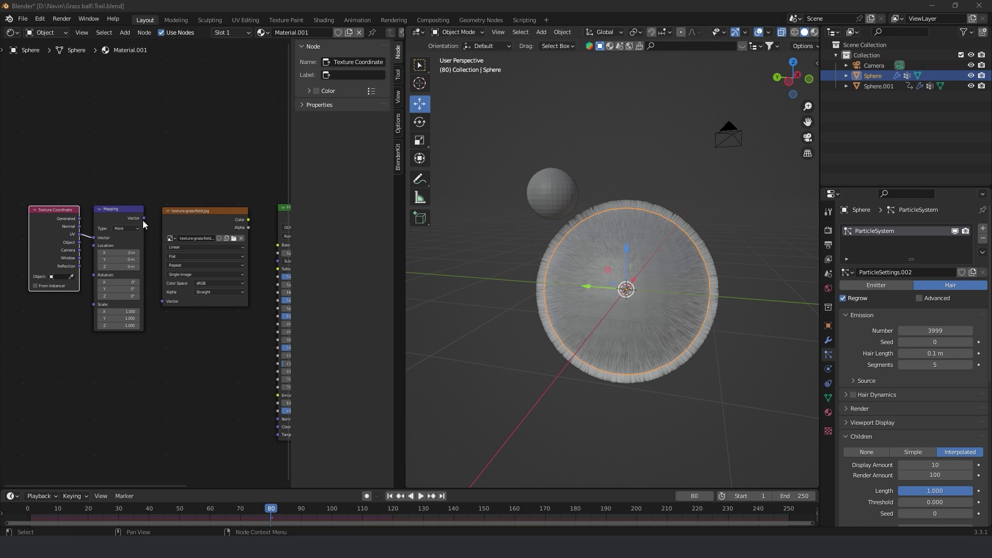
drag(143, 218, 162, 301)
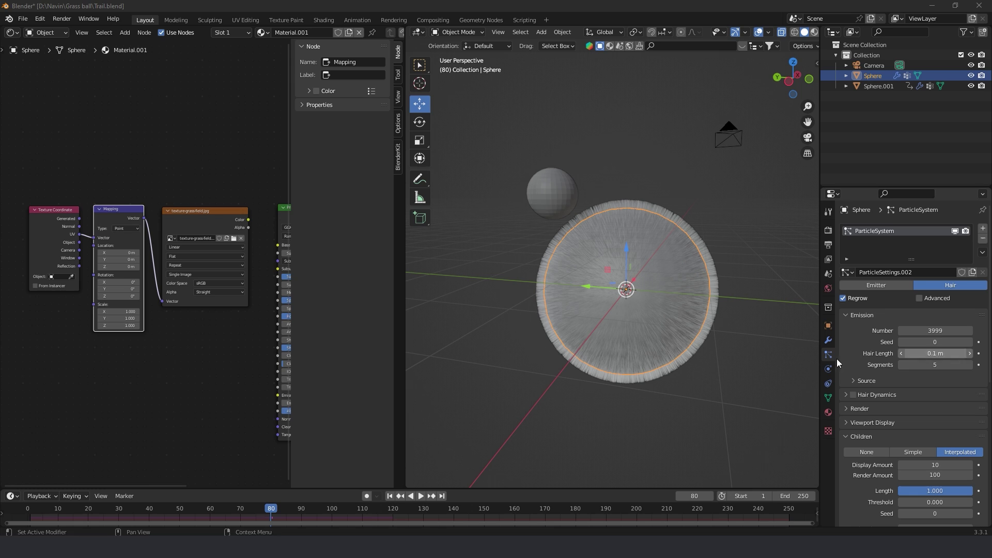
Add a Value node for the Mapping scale and link the grass image Color to Base Color
key(shift+a)
click(165, 401)
text(va)
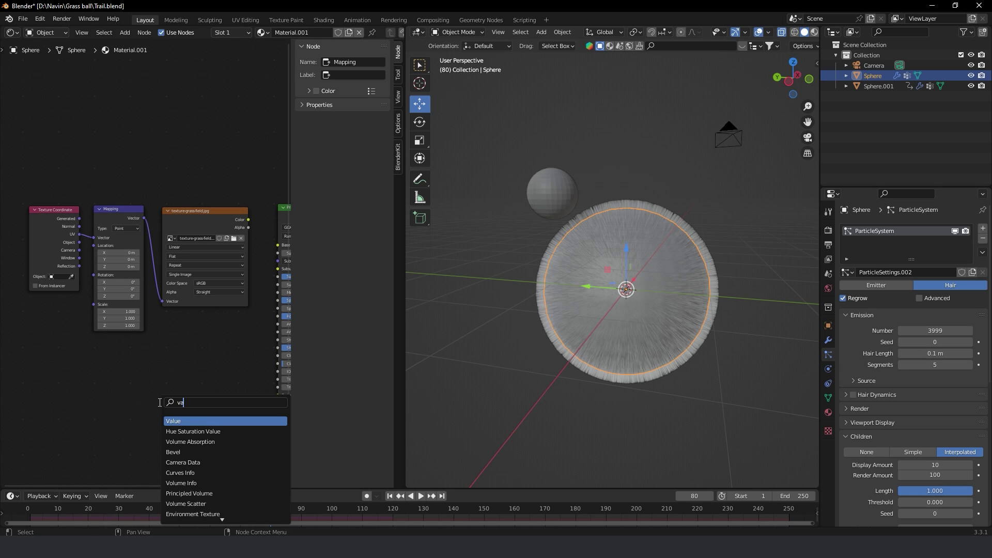
text(lue)
key(Return)
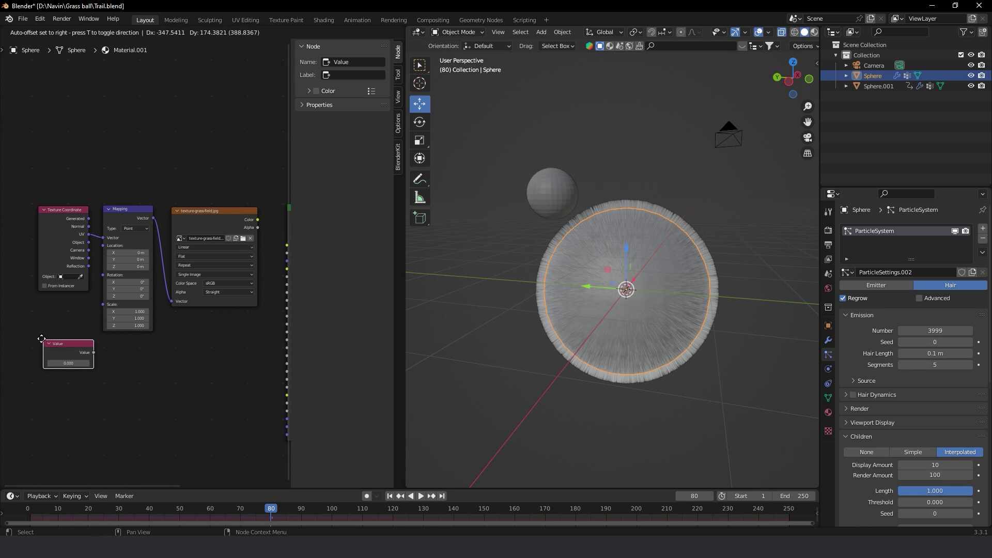
click(7, 328)
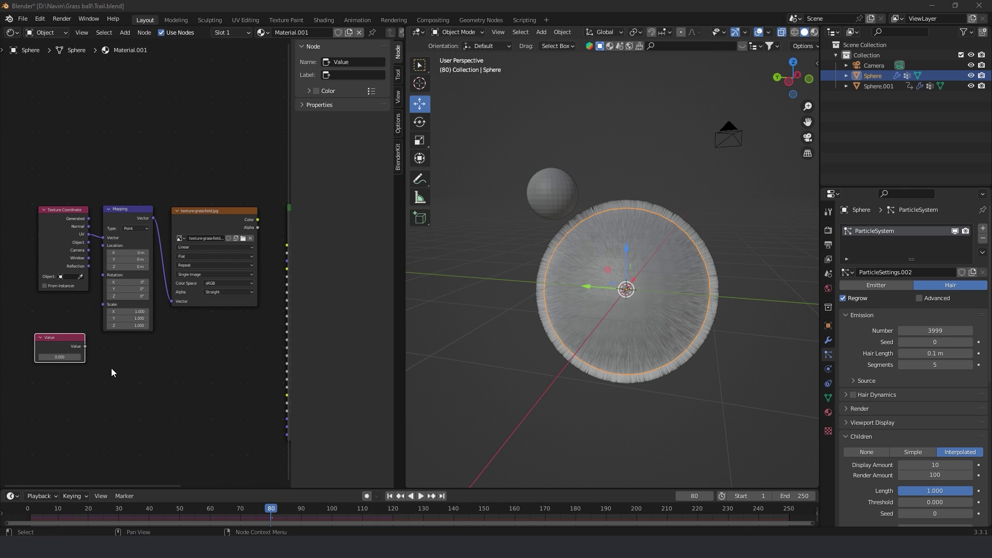
mouse_move(85, 353)
mouse_down()
mouse_move(62, 335)
mouse_move(103, 305)
mouse_up()
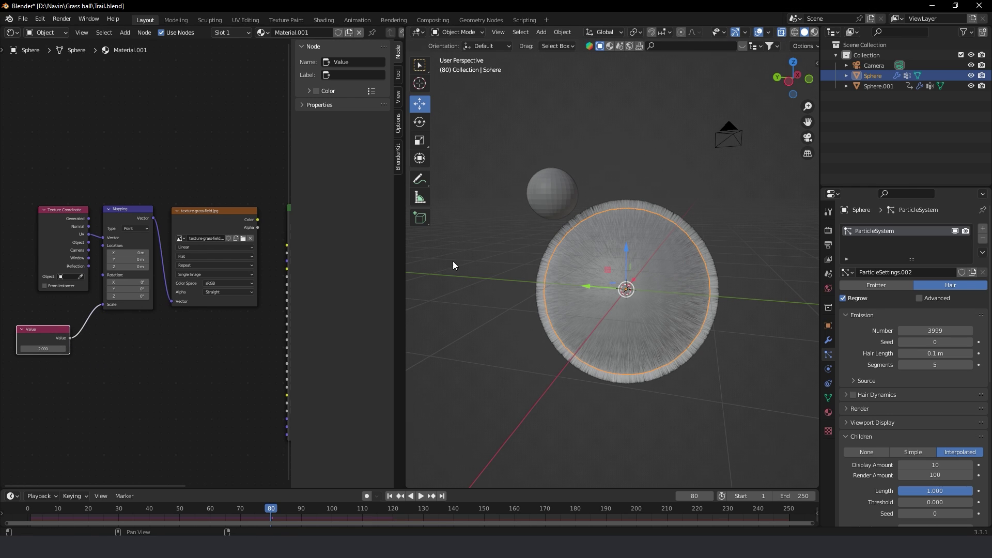
click(271, 362)
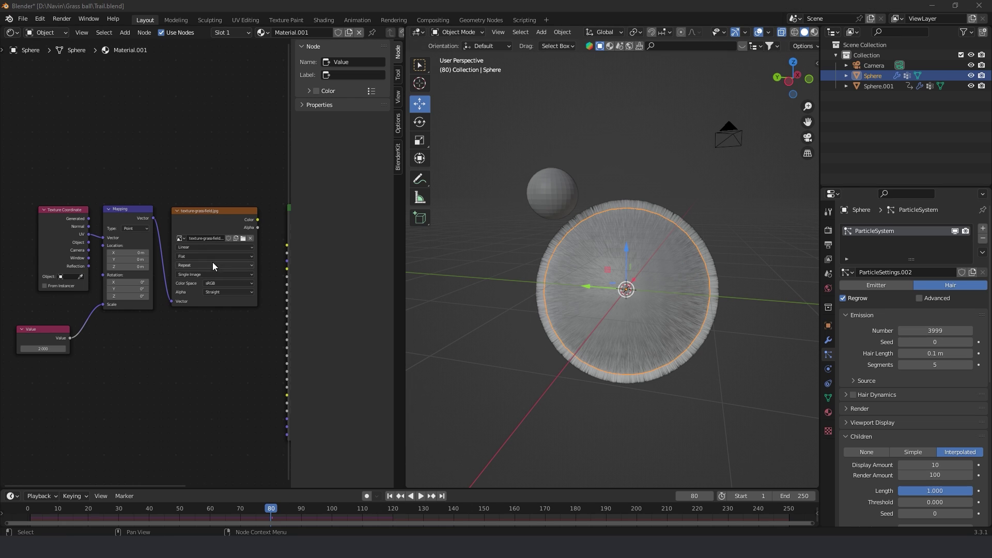
middle_drag(307, 241, 201, 232)
drag(151, 210, 181, 237)
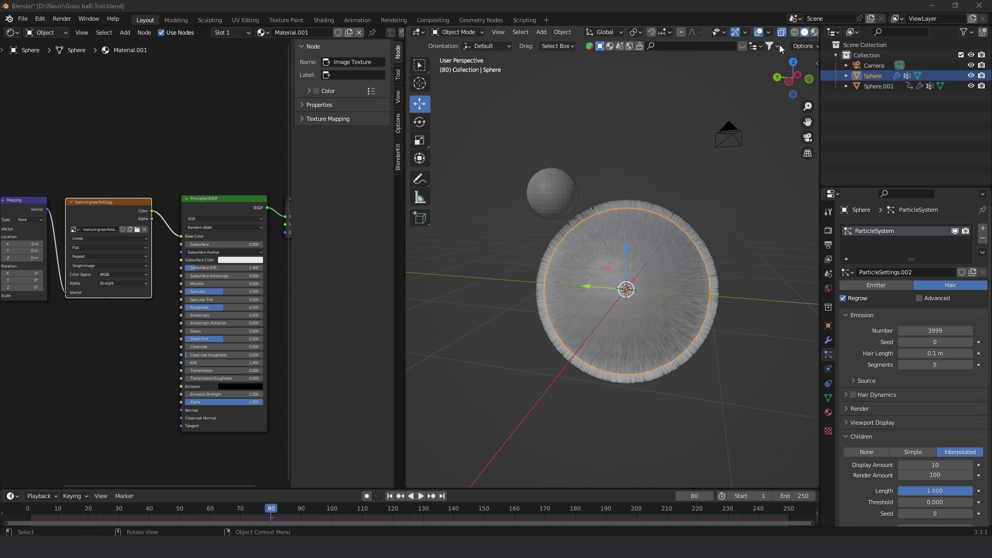
Compare solid and material preview shading to see the grass material on the sphere
click(796, 32)
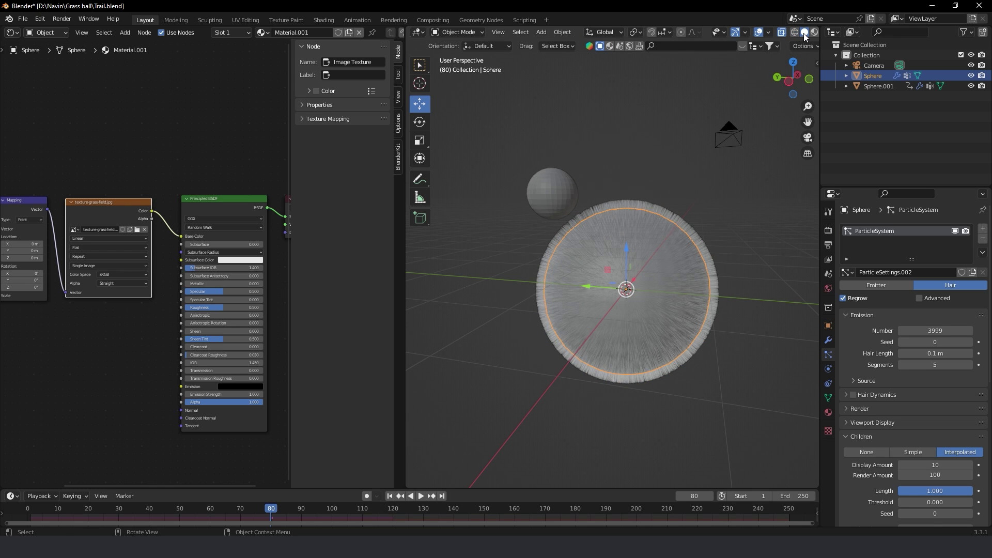
click(813, 32)
ctrl+scroll(187, 255, down, 1)
middle_drag(187, 255, 116, 264)
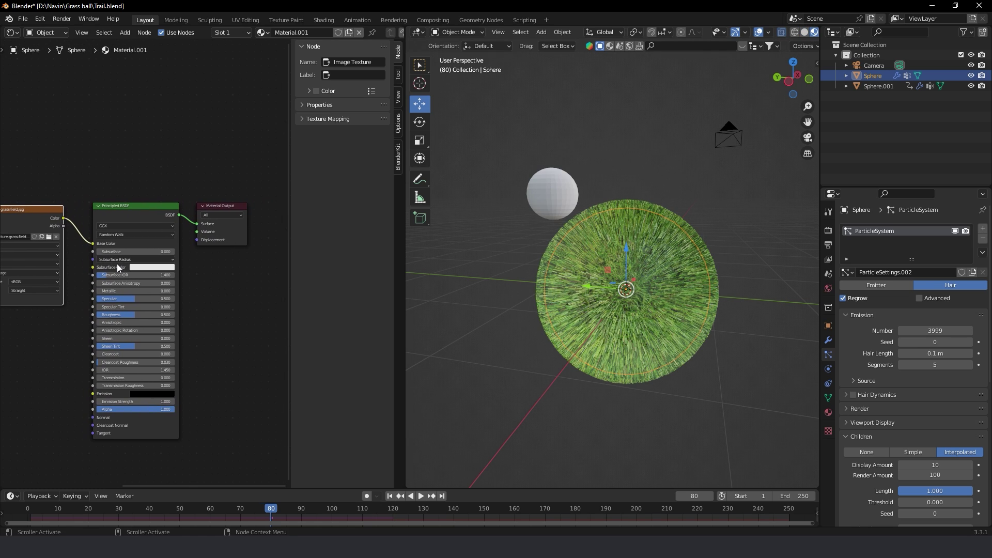
click(804, 33)
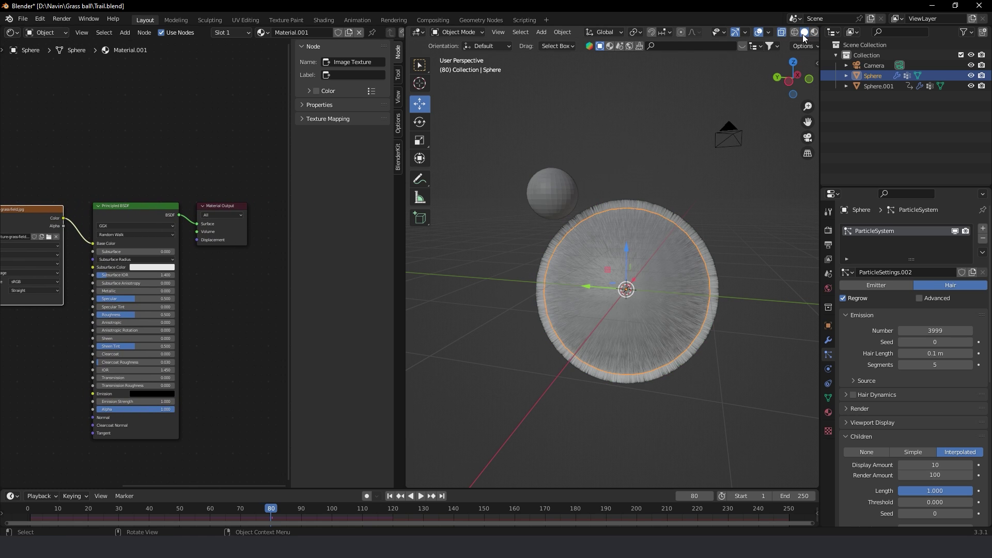
click(804, 32)
click(805, 33)
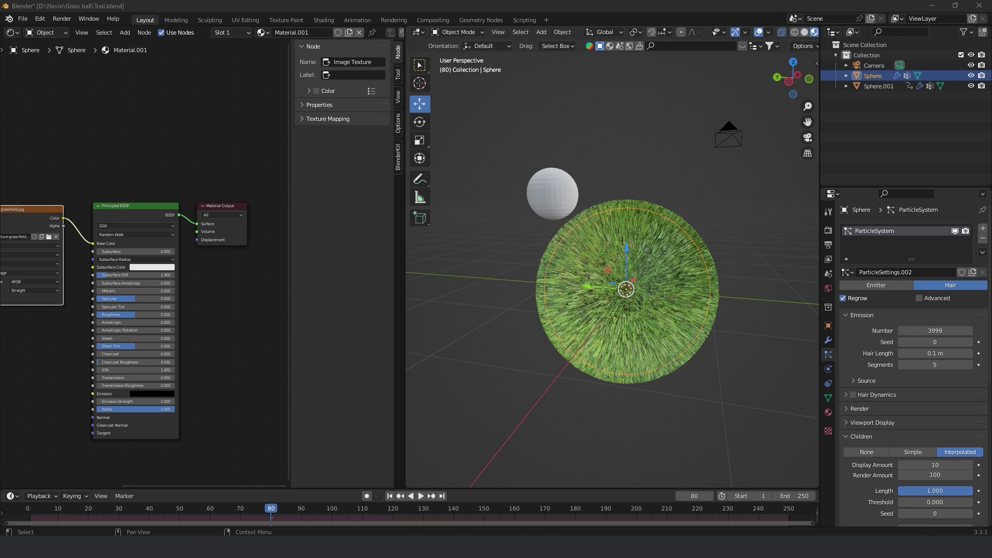
middle_drag(626, 290, 620, 299)
Raise the material roughness to 0.686 and tick the hair particles' Advanced option
drag(268, 509, 165, 514)
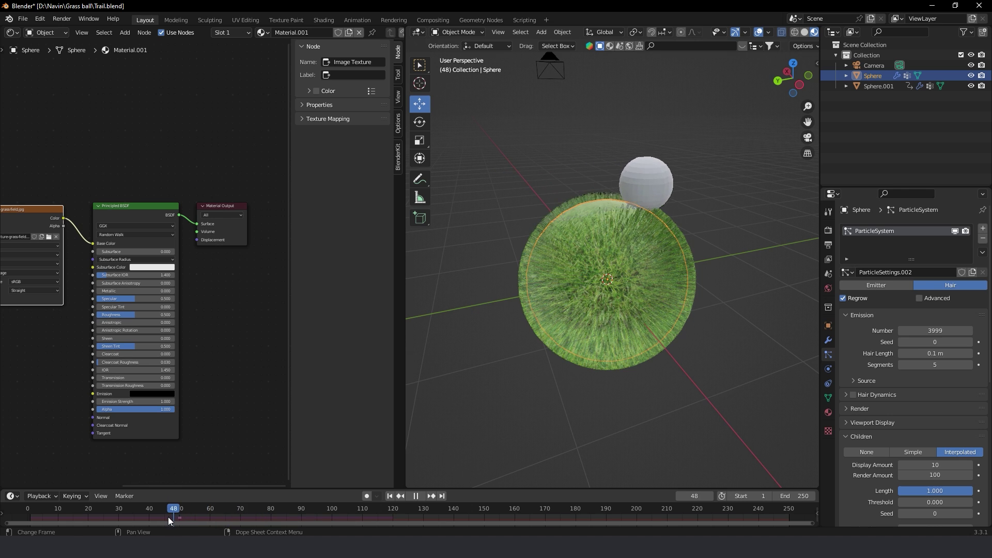
middle_drag(511, 325, 573, 320)
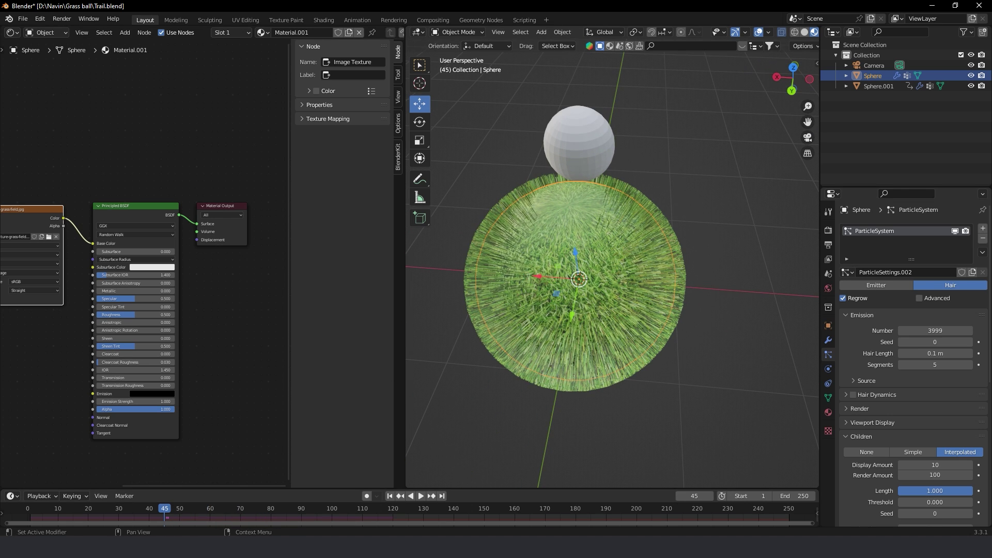
mouse_move(138, 315)
mouse_down()
mouse_move(150, 314)
mouse_move(122, 299)
mouse_up()
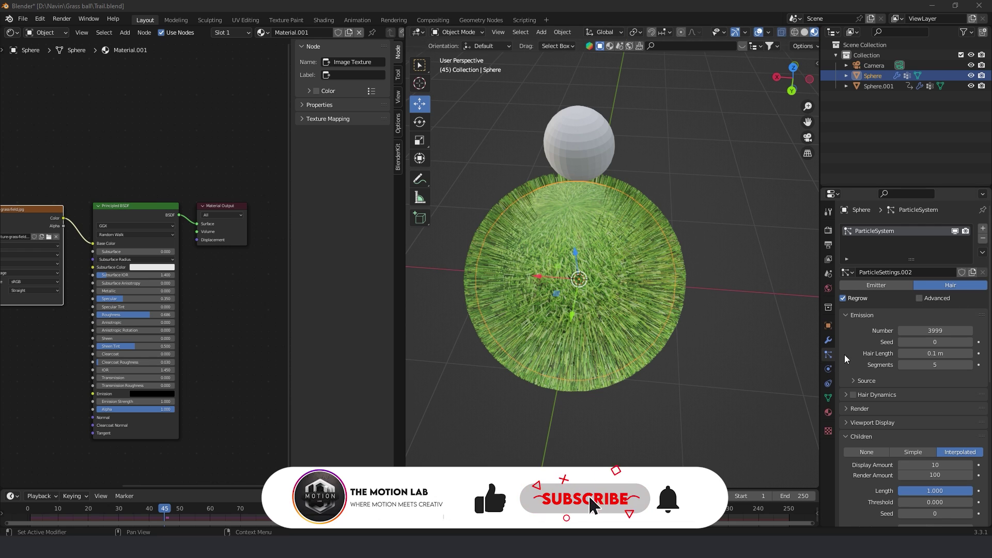
click(927, 299)
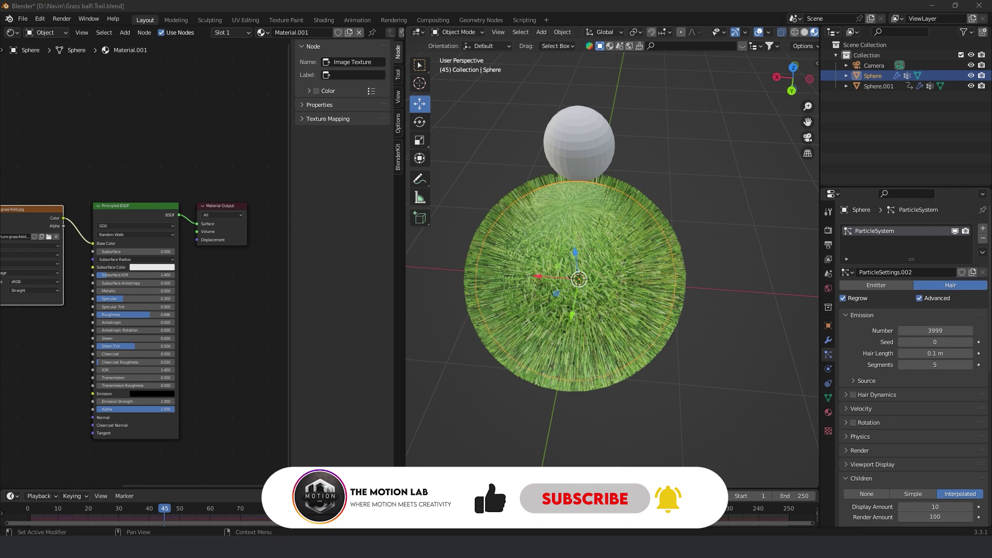
Set the hair Physics Brownian force to 0.1
click(860, 436)
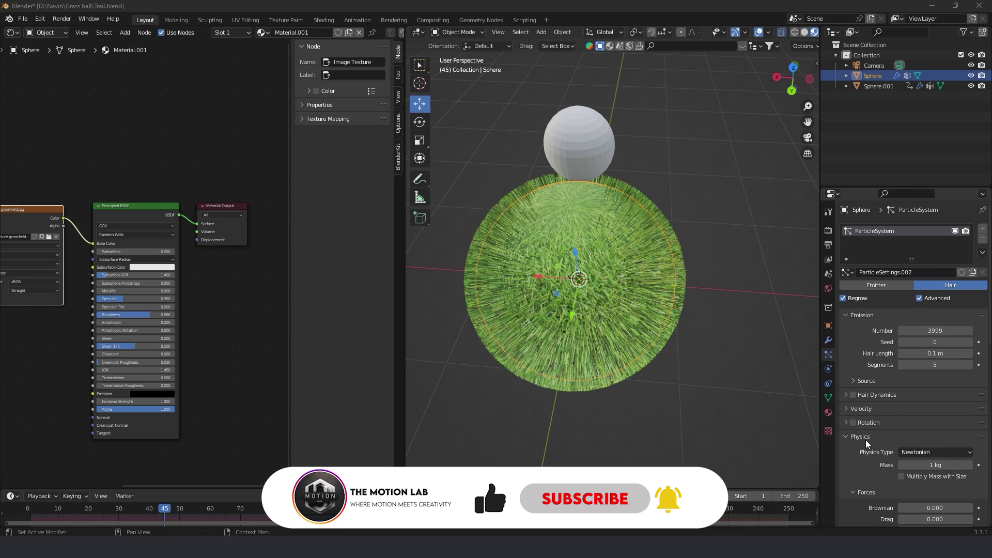
scroll(930, 439, down, 4)
double_click(935, 425)
text(1)
key(Return)
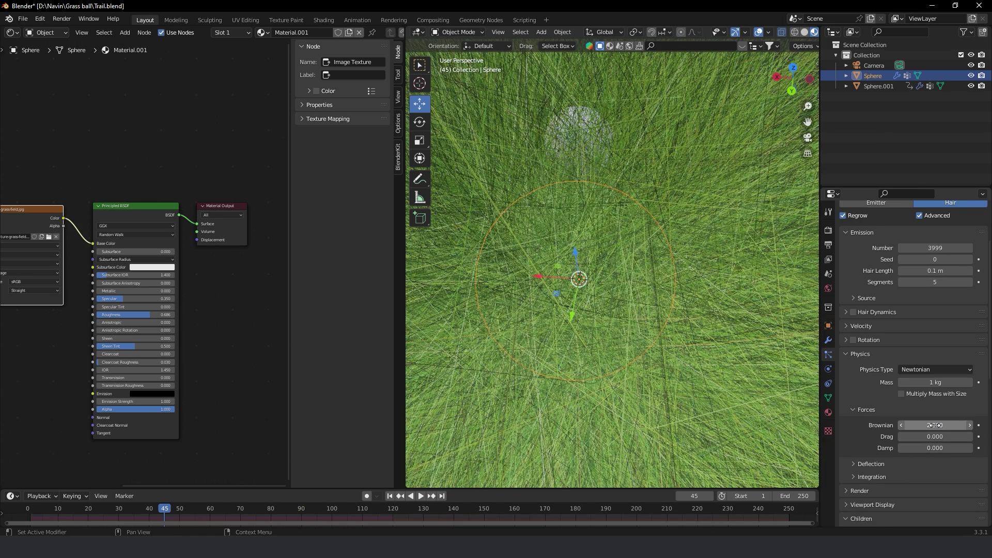
double_click(932, 425)
text(0.1)
key(Return)
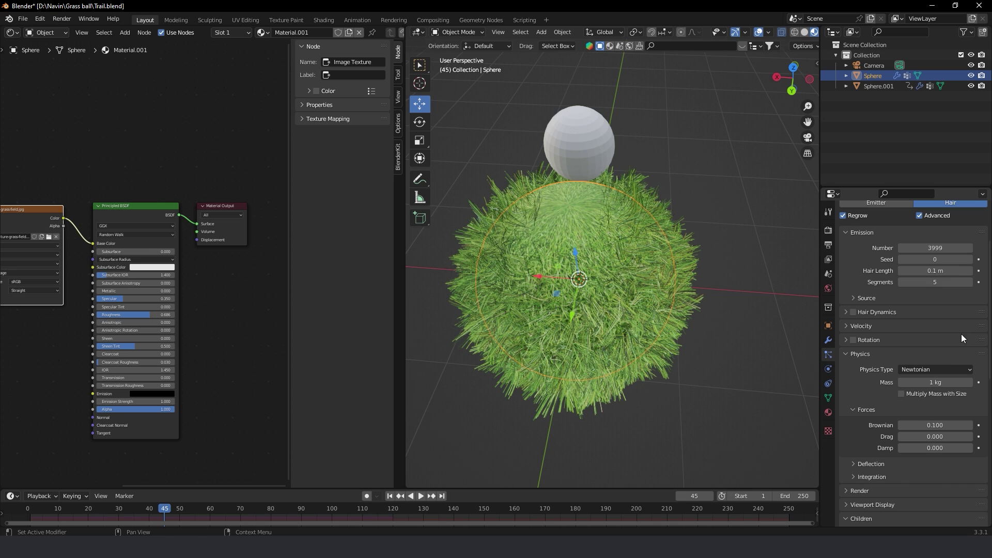
Switch the render engine to Cycles in Render properties
click(828, 229)
click(922, 228)
click(917, 262)
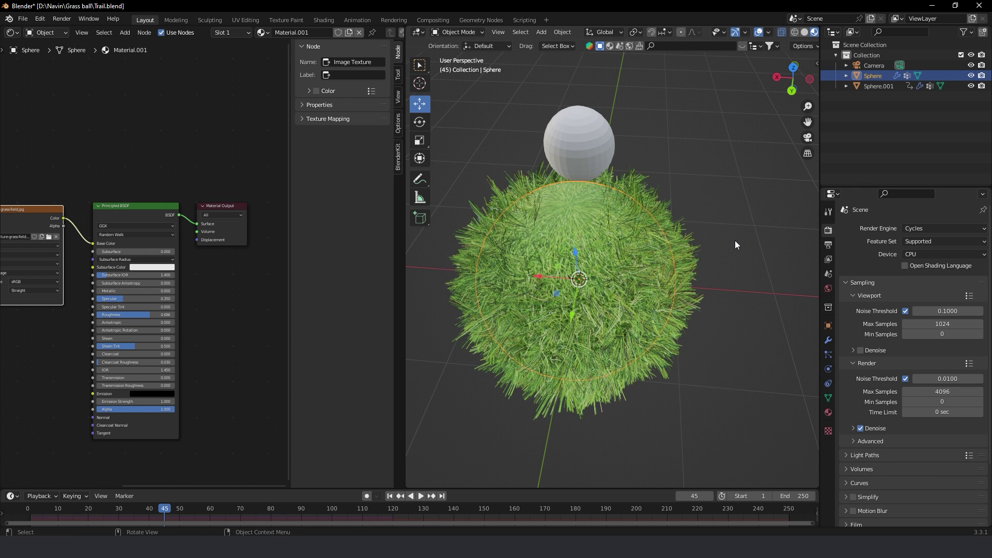
Compare solid and material preview shading, and confirm Cycles as the render engine
mouse_move(735, 240)
middle_down()
mouse_move(694, 170)
mouse_move(700, 178)
middle_up()
scroll(718, 119, down, 1)
click(804, 32)
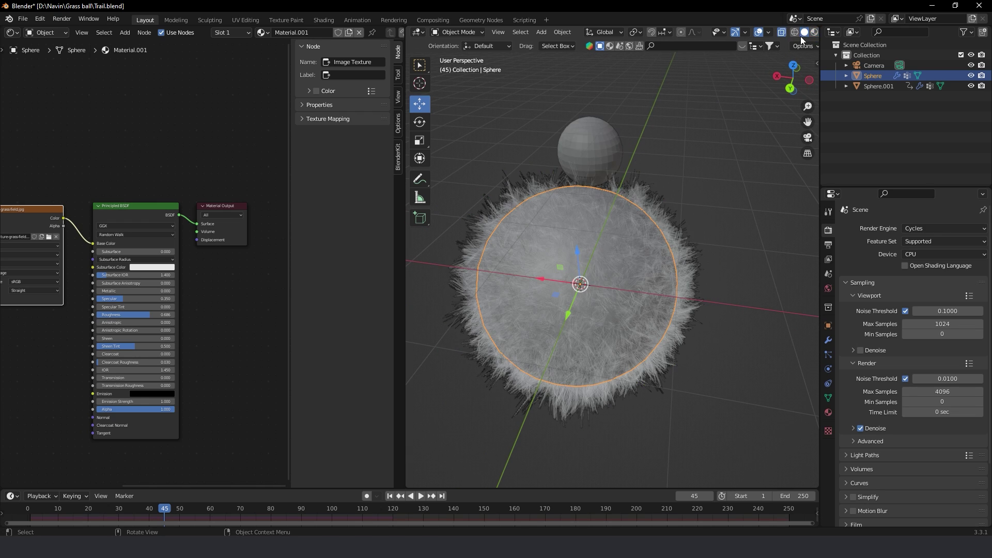
click(814, 33)
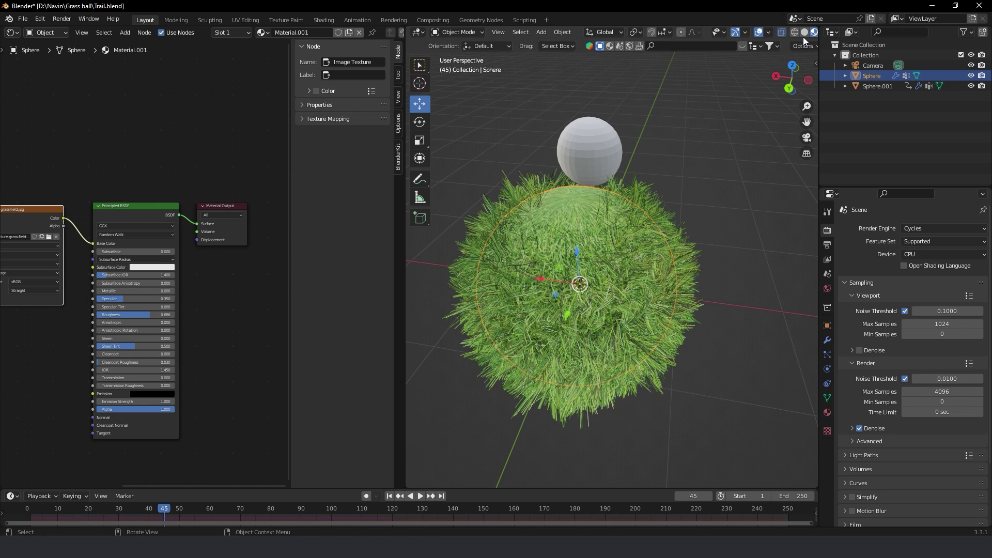
click(803, 34)
click(814, 33)
scroll(692, 183, up, 2)
mouse_move(667, 222)
middle_down()
mouse_move(705, 216)
mouse_move(661, 232)
middle_up()
scroll(704, 215, down, 2)
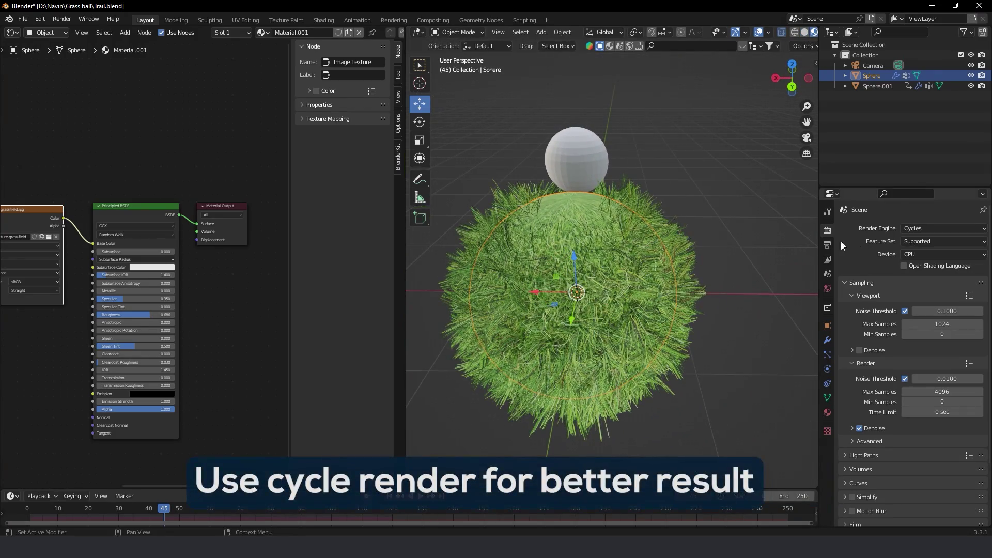
click(909, 229)
click(920, 250)
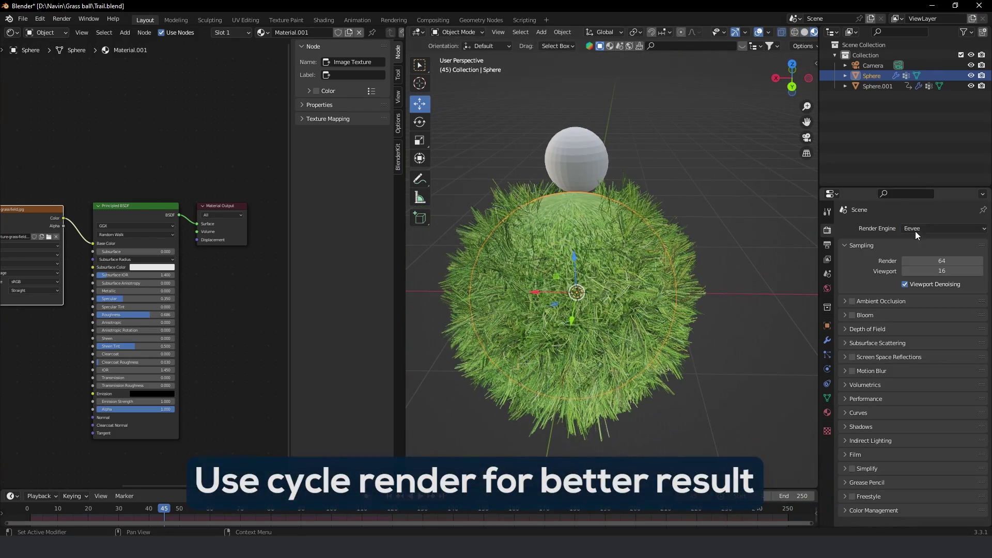
click(915, 229)
click(921, 262)
middle_drag(803, 259, 735, 248)
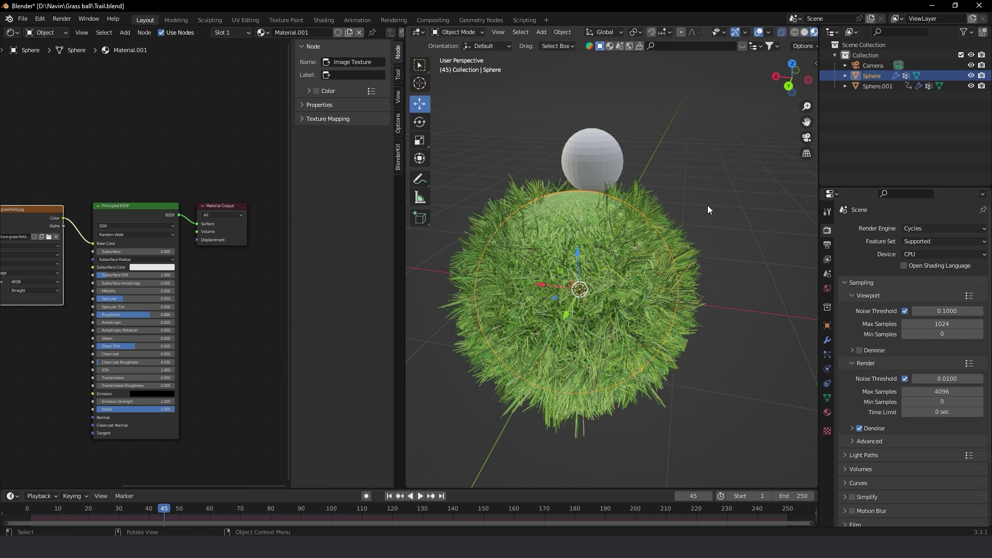
Download and apply the cloudy sky HDRI through BlenderKit's HDRI search
click(630, 46)
click(739, 49)
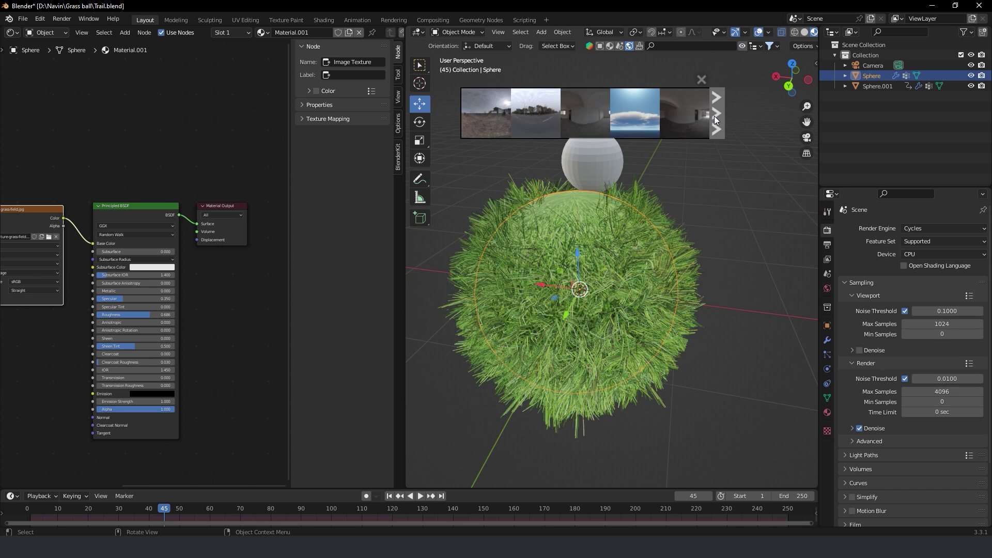
click(640, 118)
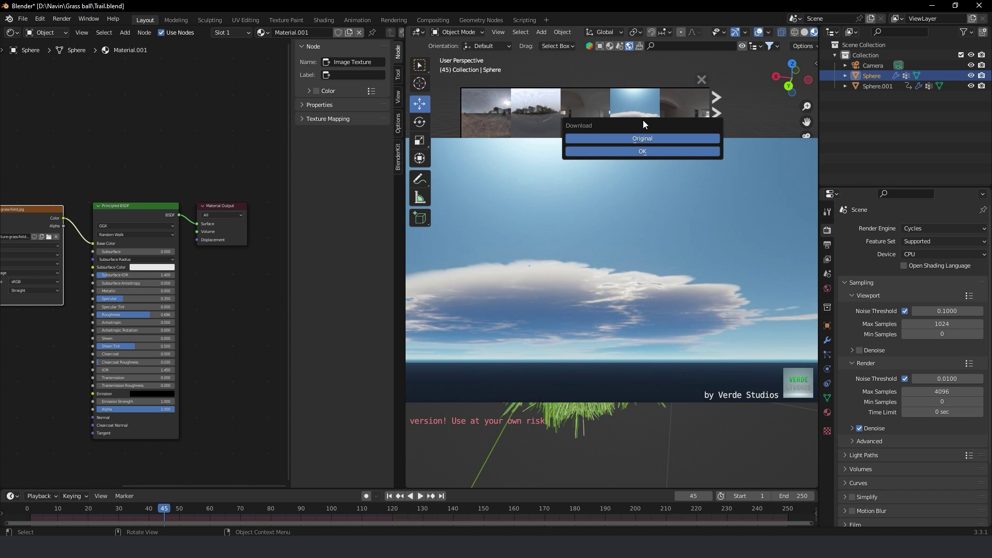
click(644, 153)
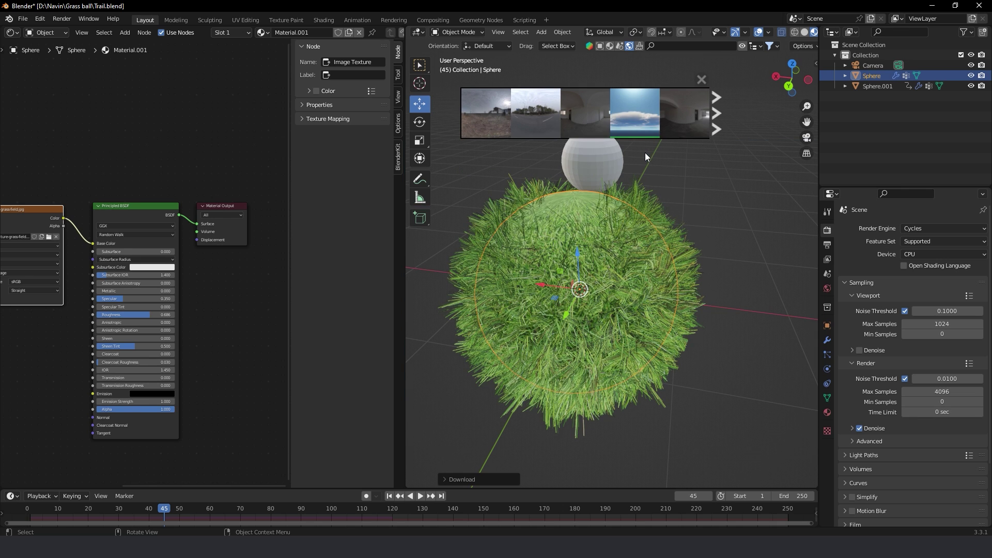
scroll(540, 361, down, 3)
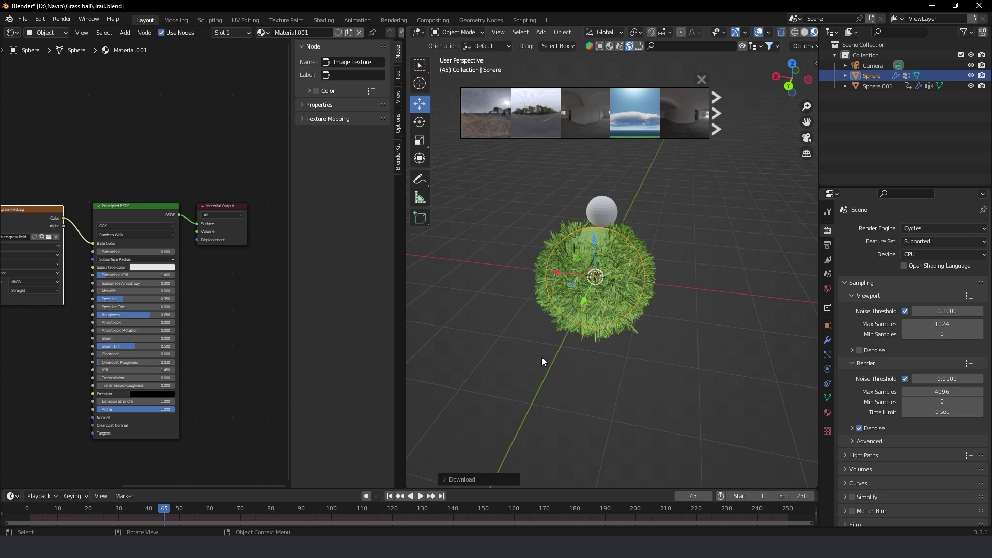
mouse_move(634, 113)
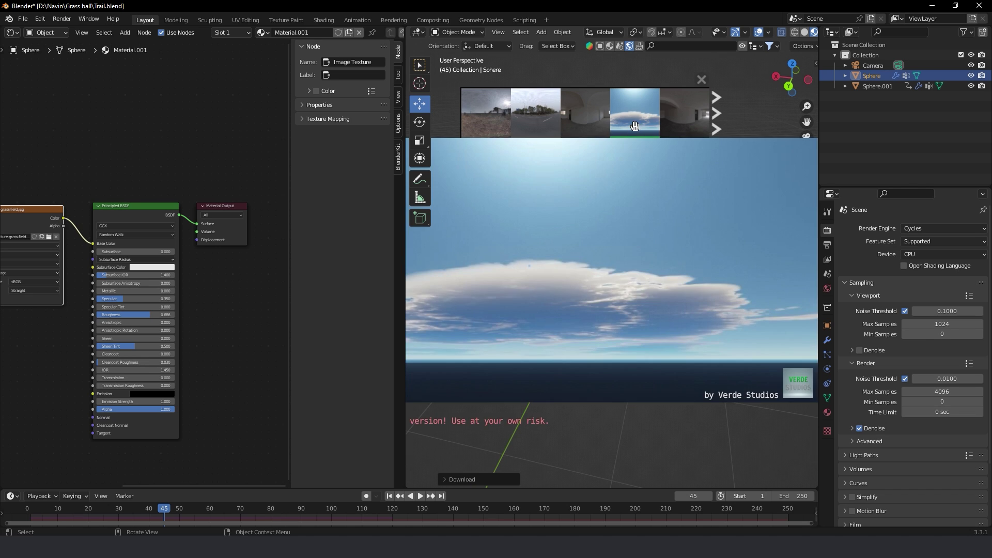
click(637, 124)
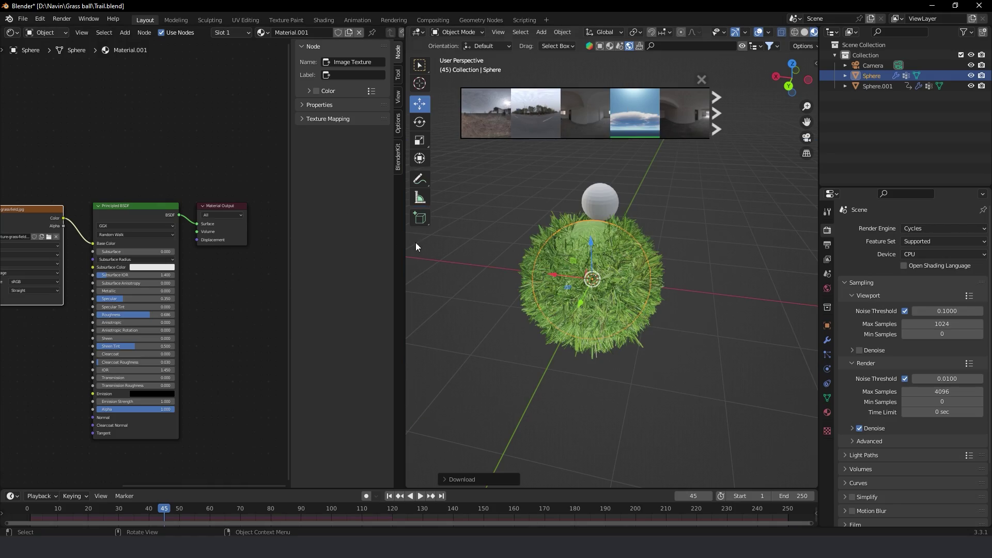
Shrink the node editor and view the grass ball in Rendered shading
drag(405, 243, 26, 273)
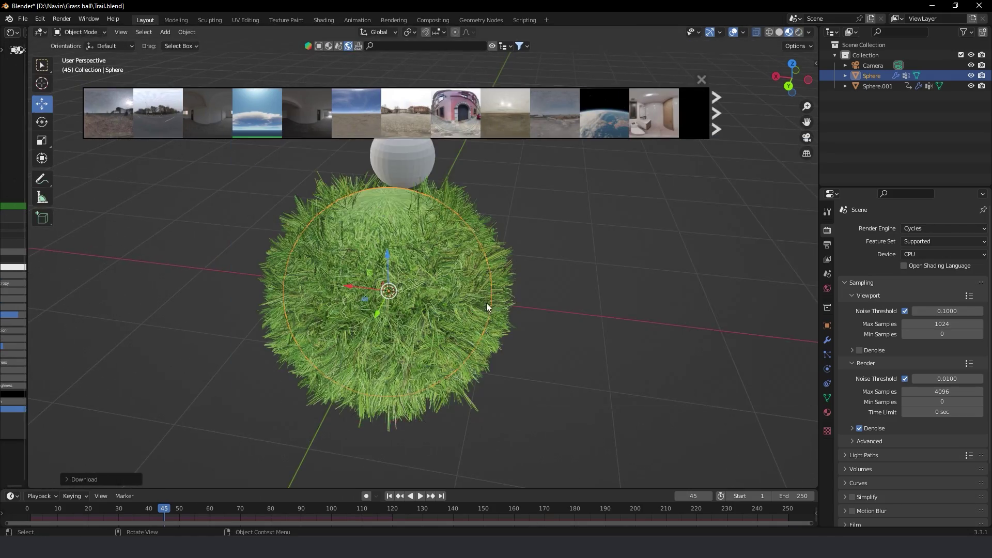
mouse_move(488, 307)
middle_down()
mouse_move(401, 237)
mouse_move(429, 279)
middle_up()
scroll(640, 305, down, 5)
scroll(619, 287, down, 4)
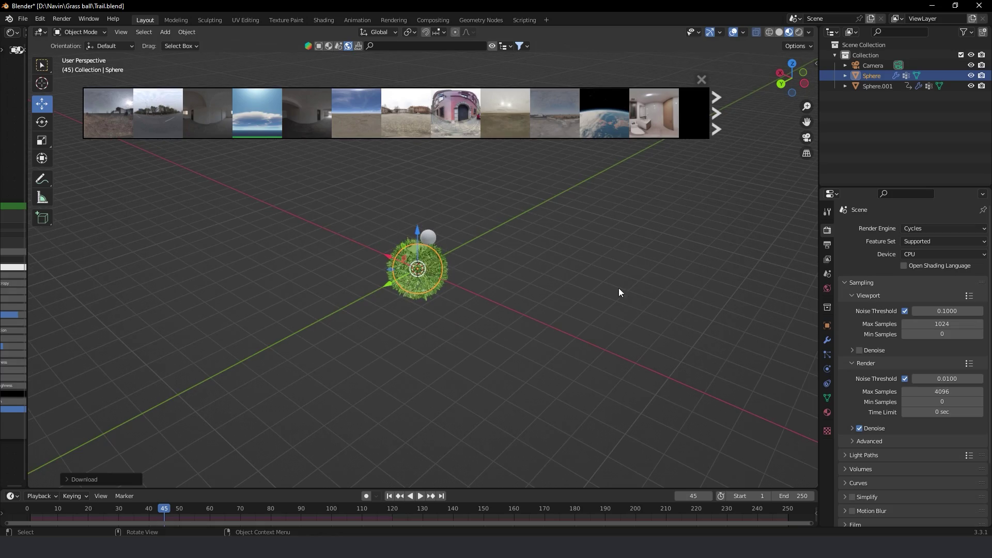
click(799, 32)
scroll(429, 287, up, 3)
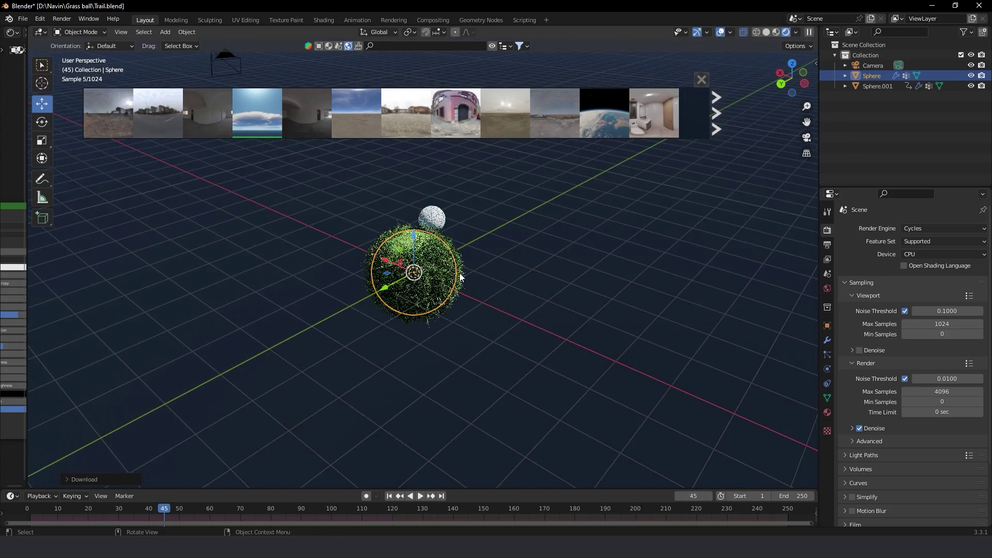
scroll(507, 279, up, 5)
mouse_move(507, 279)
middle_down()
mouse_move(506, 265)
mouse_move(601, 283)
middle_up()
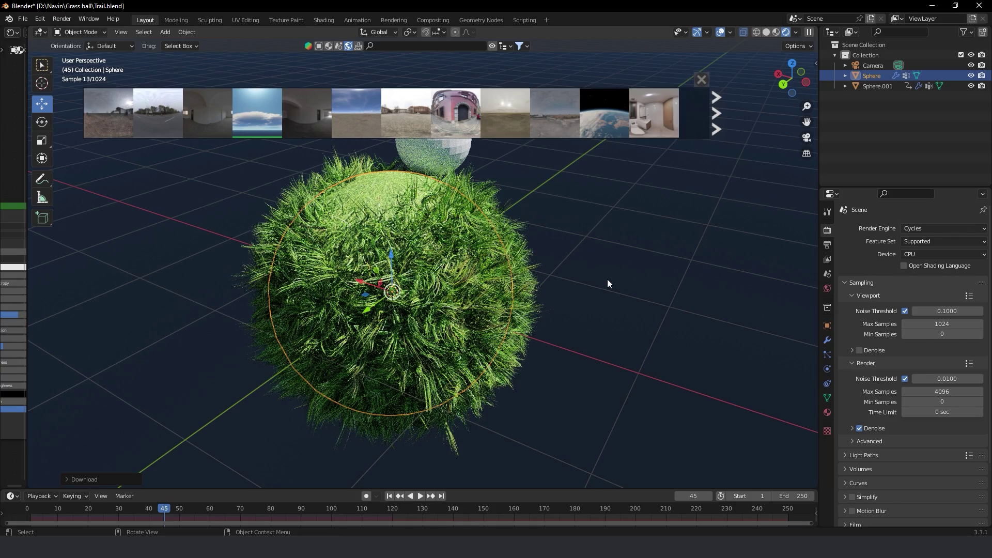
mouse_move(634, 243)
middle_down()
mouse_move(476, 284)
mouse_move(370, 272)
mouse_move(491, 278)
middle_up()
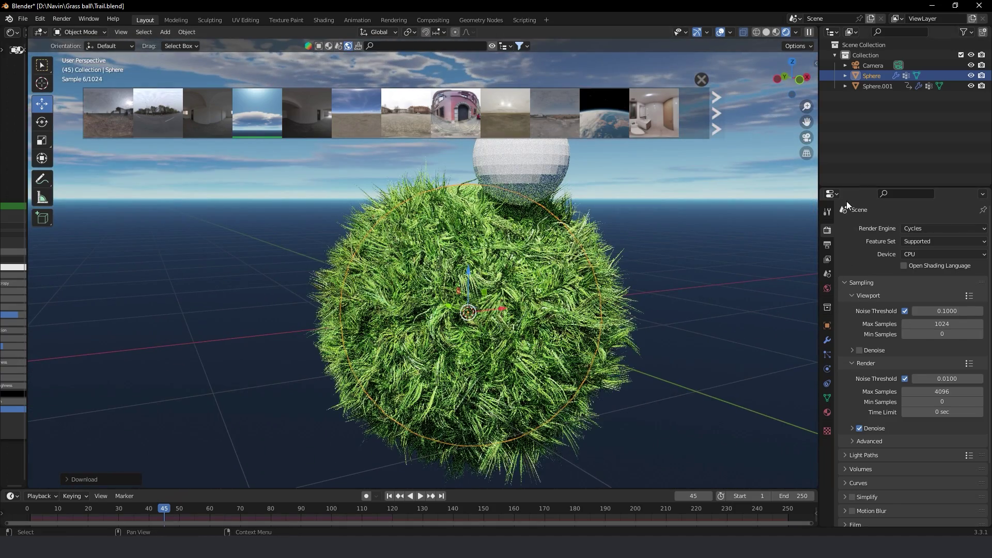
Set the grass particles' Hair Length to 0.3 m and orbit to inspect it
click(827, 354)
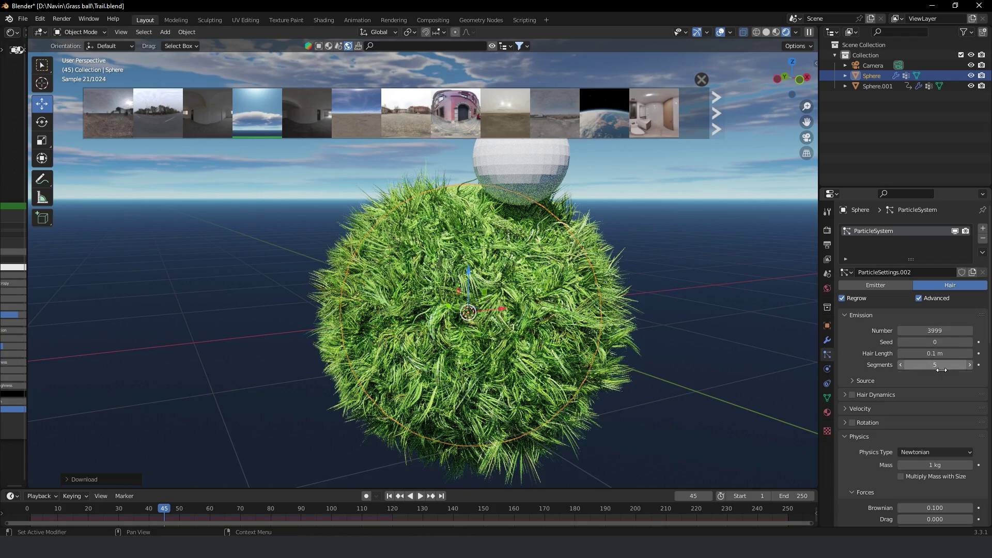
drag(936, 354, 937, 354)
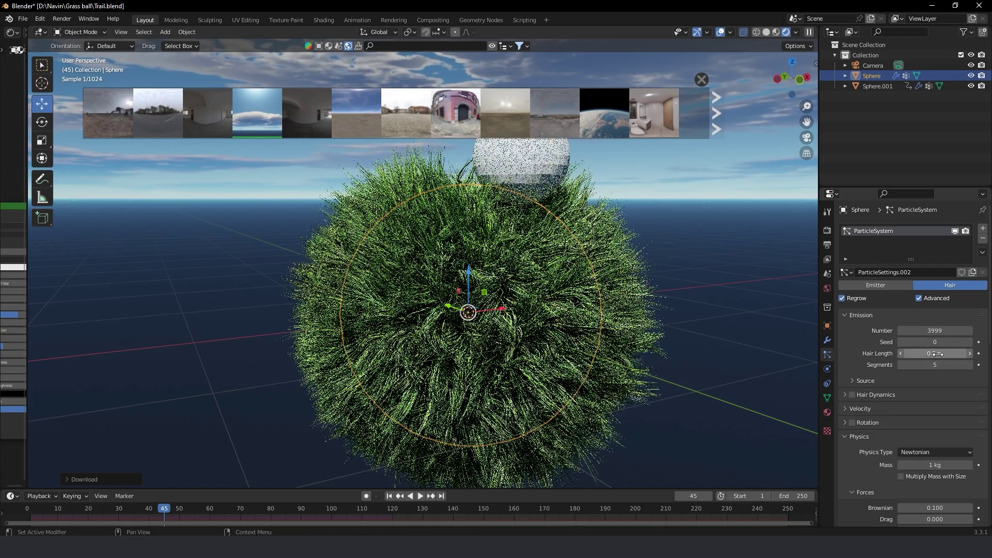
middle_drag(562, 283, 519, 309)
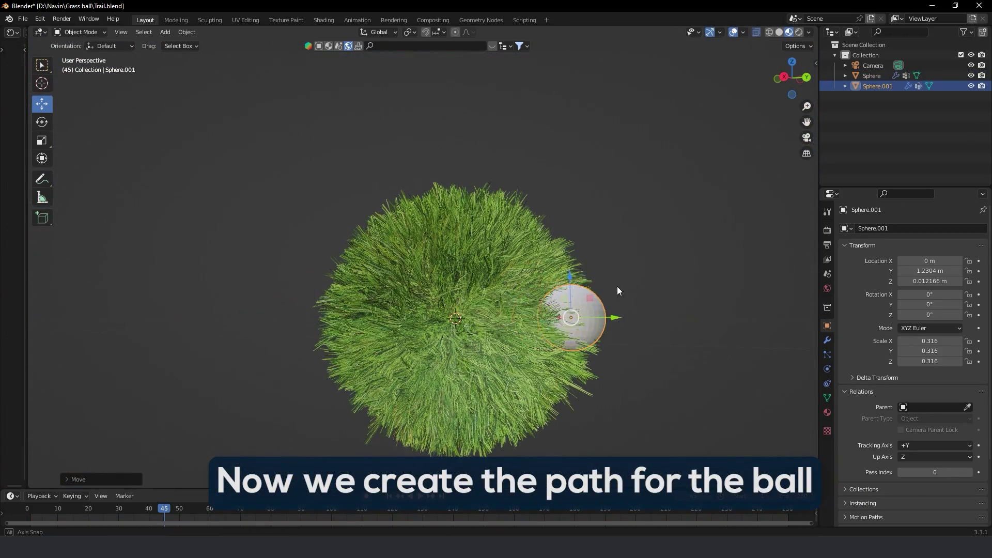
Add a NURBS circle at the origin, rotate it 90° on X, and scale it to 1.098
key(shift+a)
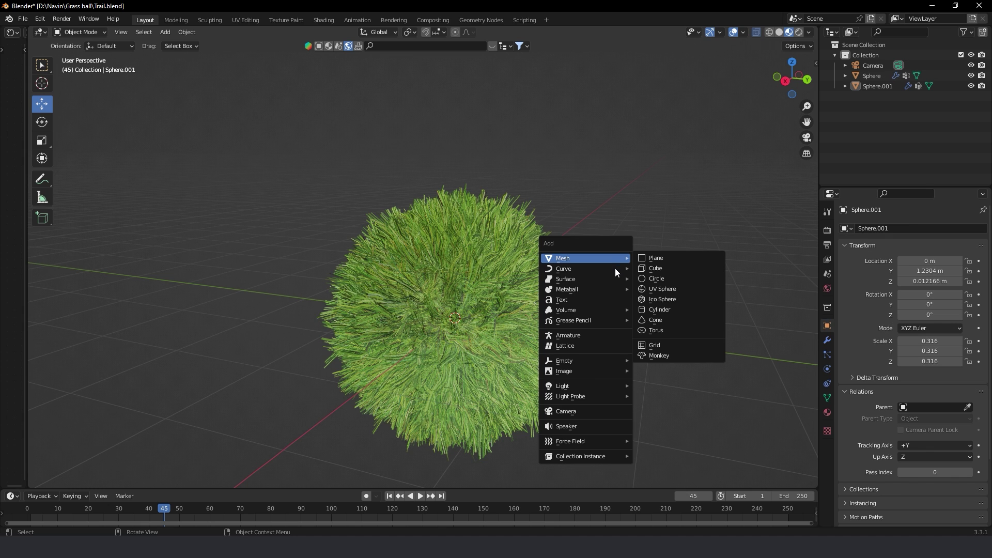
mouse_move(563, 268)
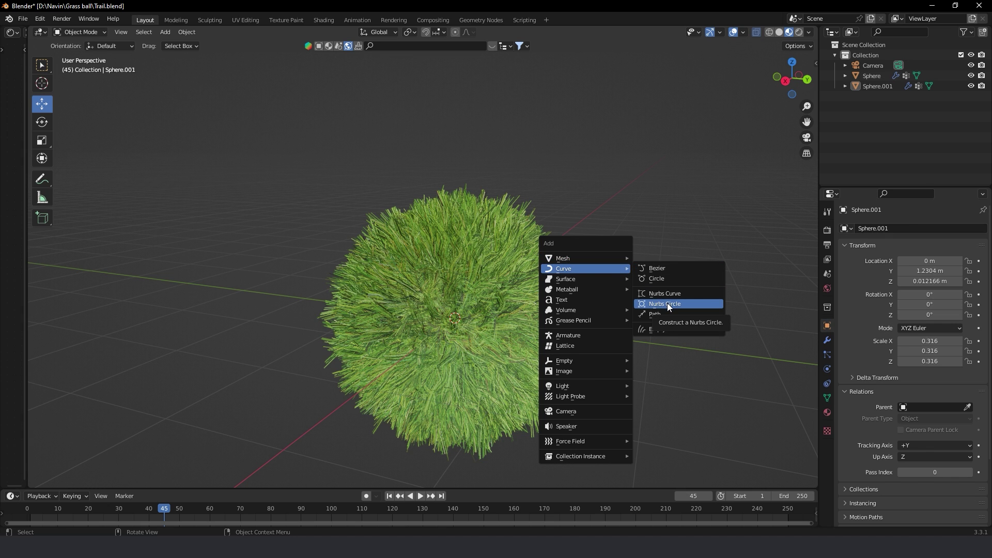
click(667, 304)
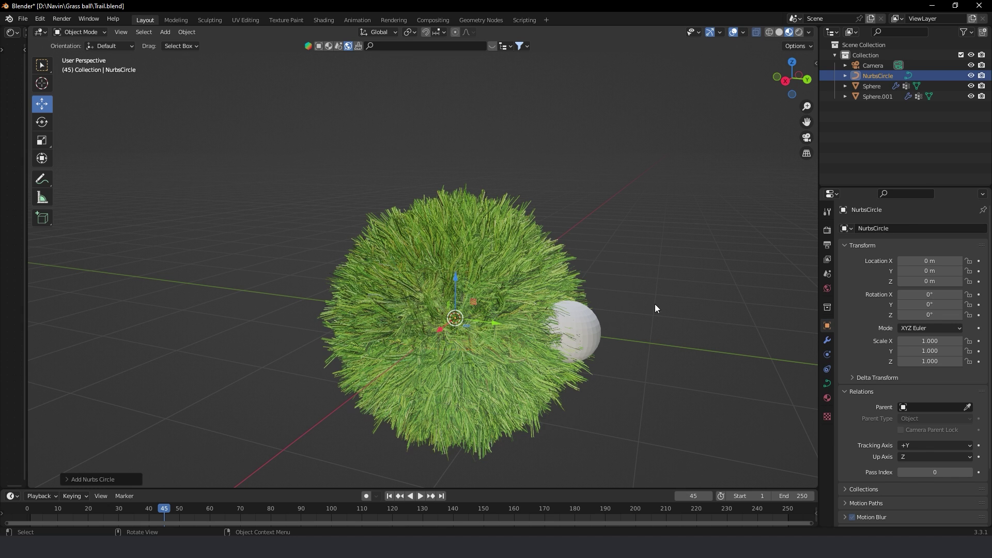
drag(451, 280, 469, 119)
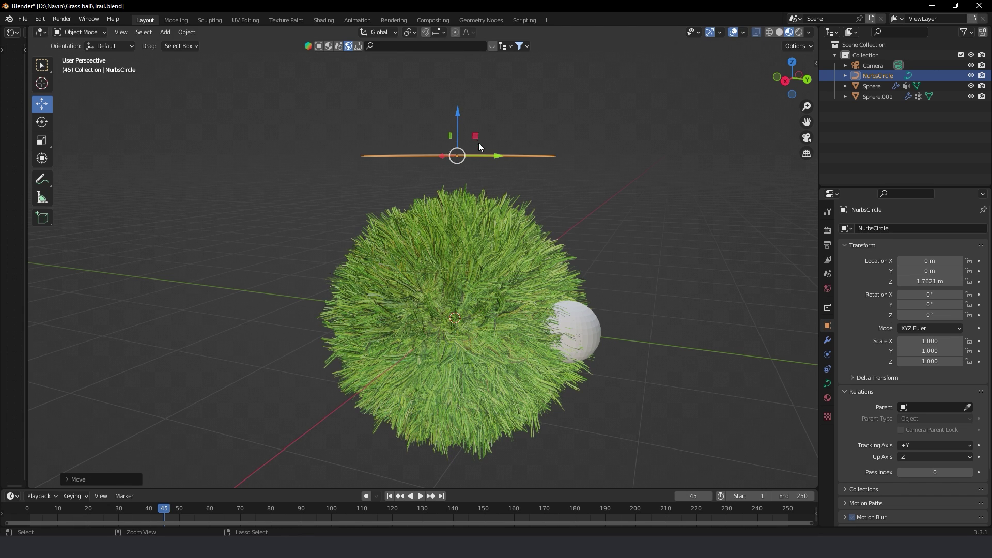
key(ctrl+z)
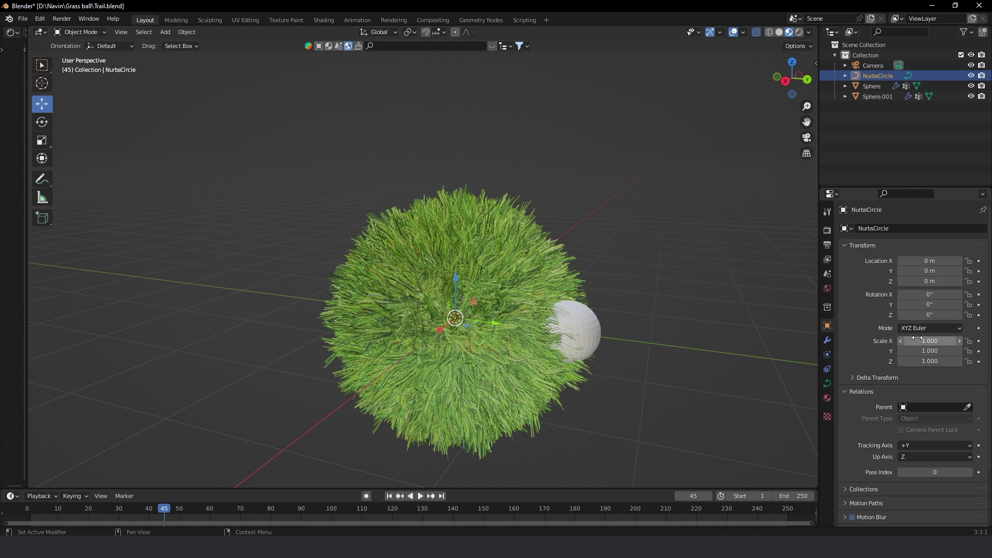
click(933, 295)
text(90)
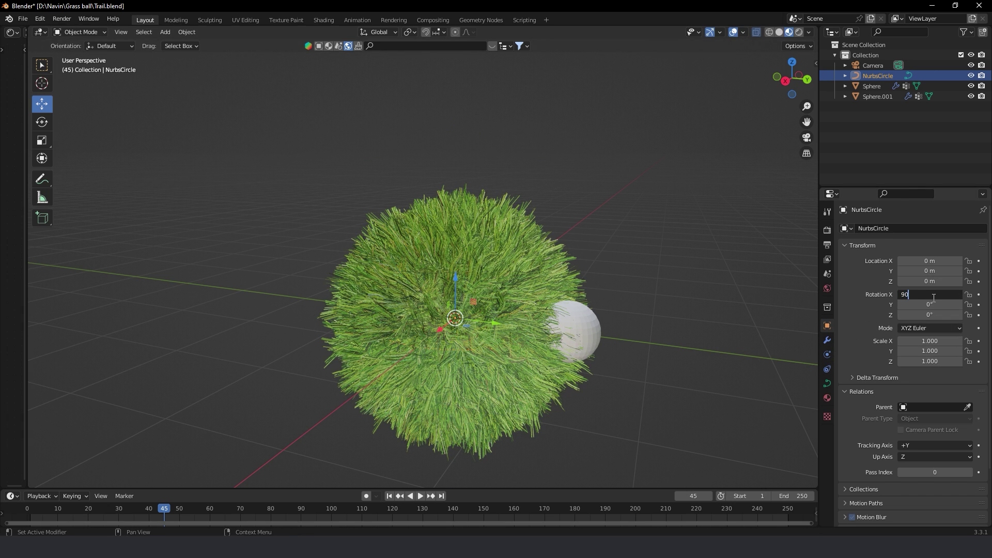
mouse_move(457, 280)
middle_down()
mouse_move(506, 278)
mouse_move(460, 290)
middle_up()
key(s)
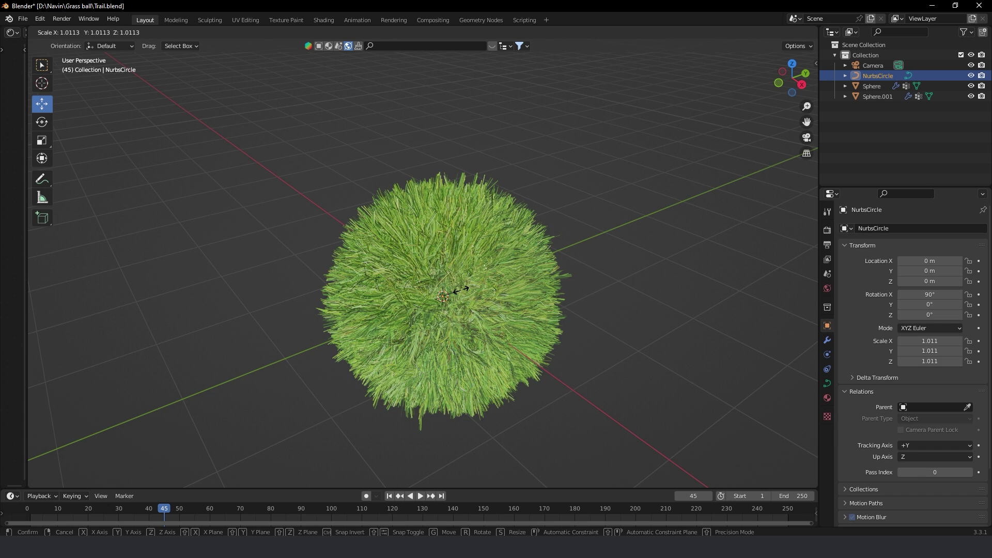
click(463, 289)
mouse_move(463, 289)
middle_down()
mouse_move(439, 281)
mouse_move(560, 317)
middle_up()
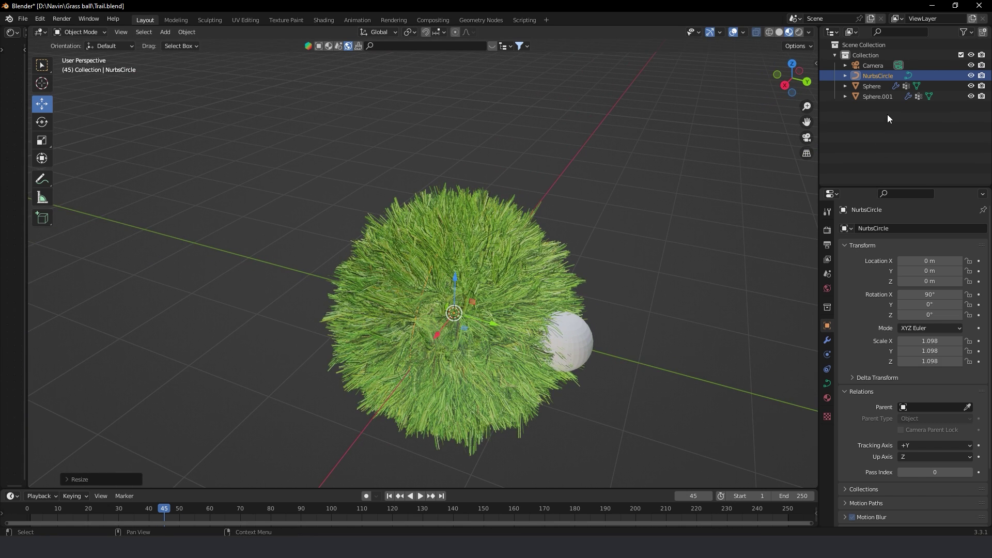
Parent the small ball Sphere.001 to NurbsCircle with the Parent eyedropper
click(579, 346)
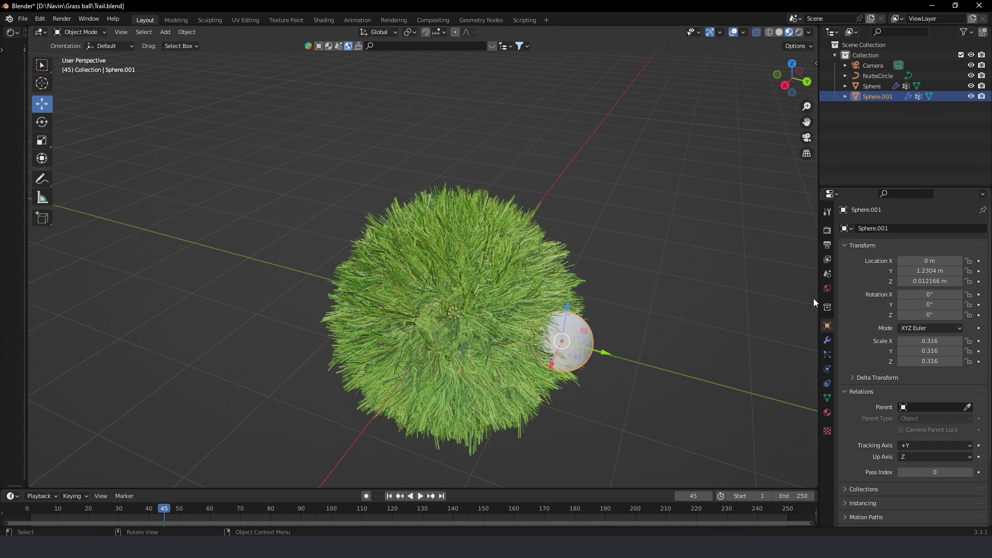
click(967, 407)
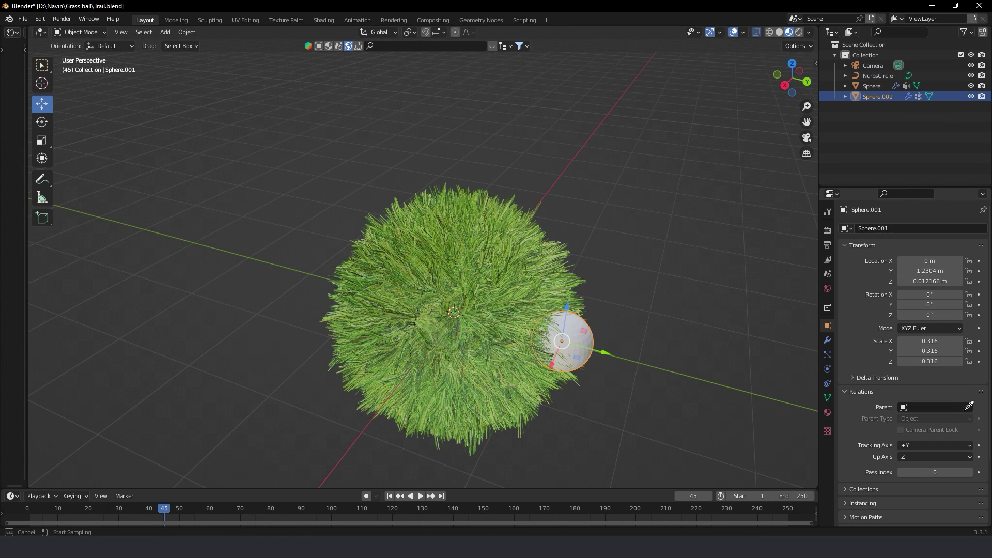
click(419, 319)
click(935, 419)
click(910, 435)
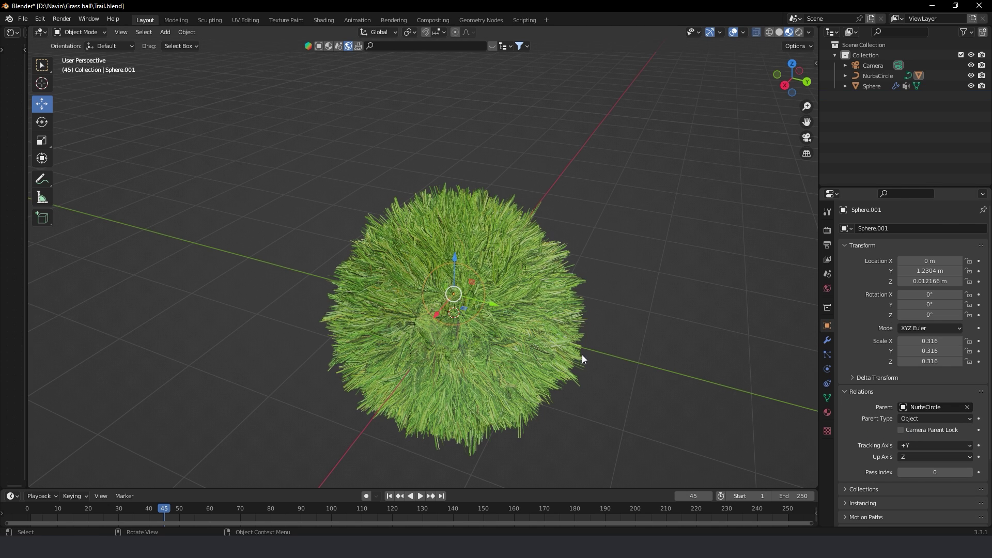
Set Sphere.001's Y and Z location to 0
click(930, 270)
text(0)
key(Return)
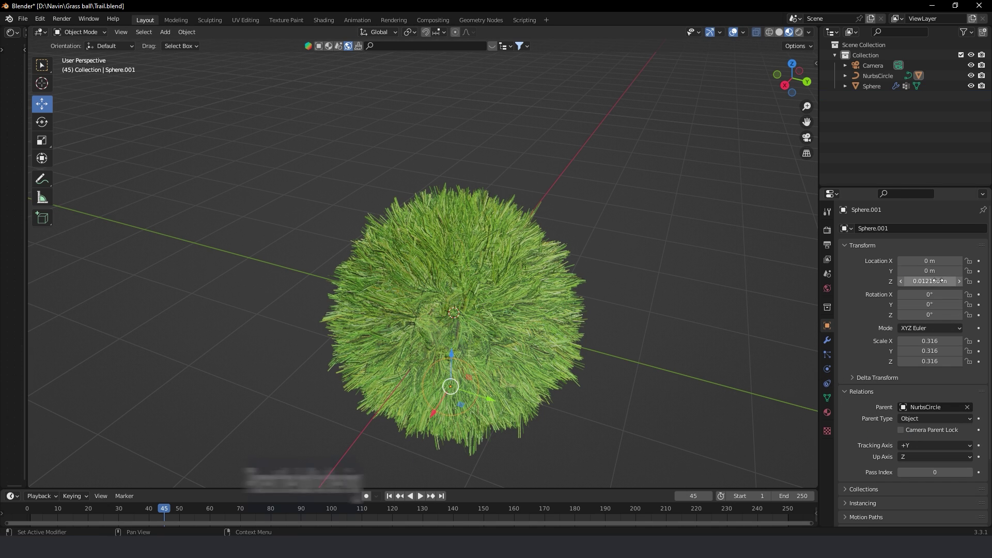
click(939, 281)
text(0)
key(Return)
mouse_move(537, 232)
middle_down()
mouse_move(638, 277)
mouse_move(645, 261)
middle_up()
Select NurbsCircle and expand Path Animation in its Curve properties
click(877, 75)
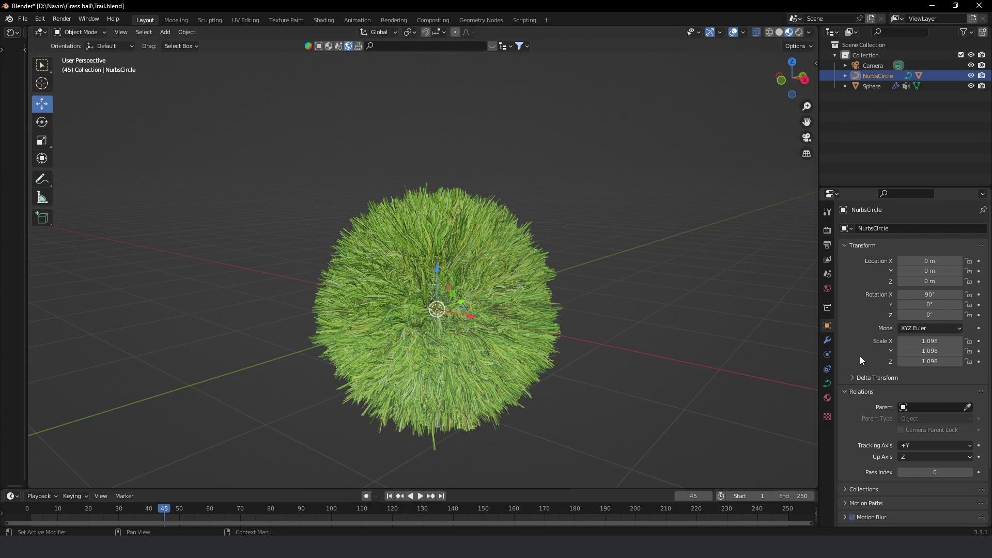
click(829, 383)
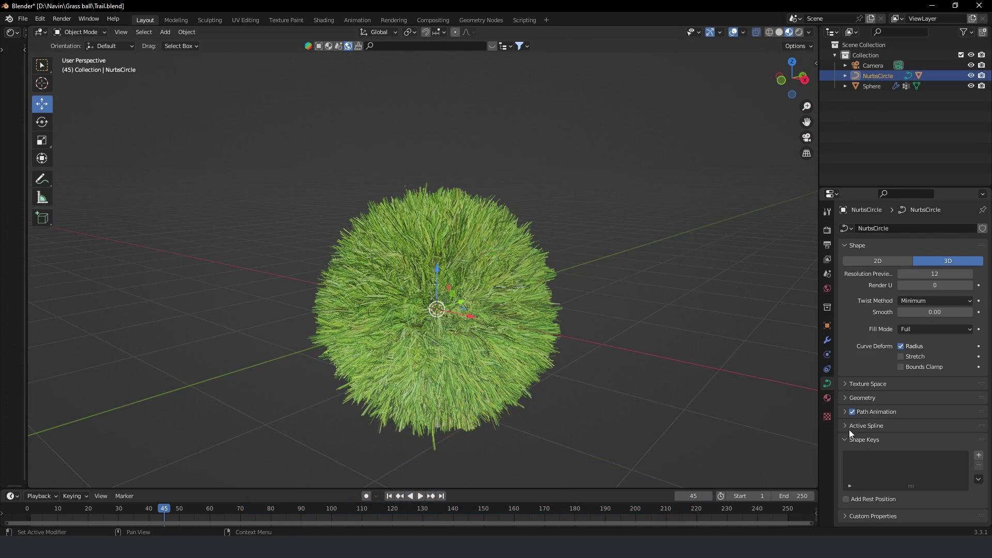
click(847, 383)
click(848, 492)
scroll(847, 493, down, 1)
scroll(853, 475, down, 3)
scroll(856, 467, down, 4)
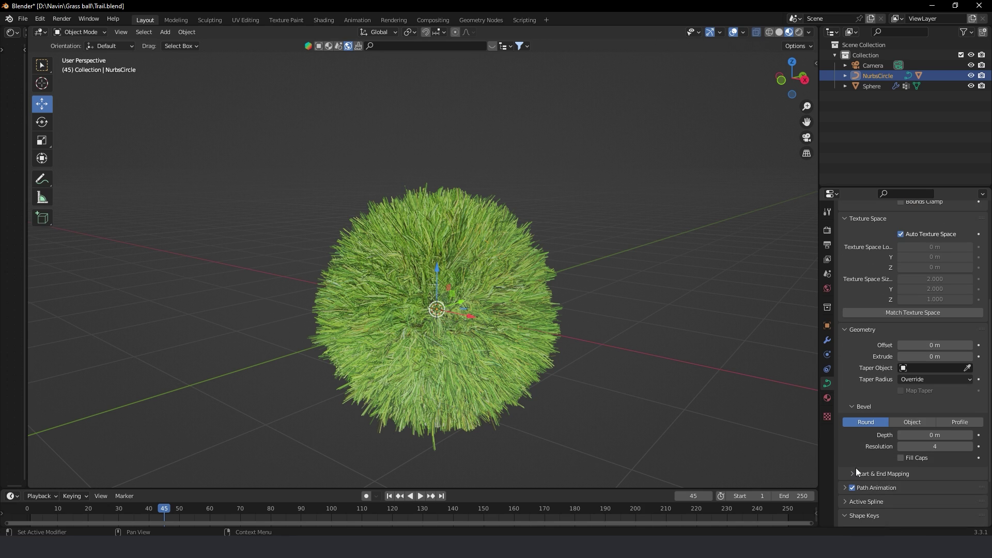
scroll(855, 467, down, 3)
click(844, 415)
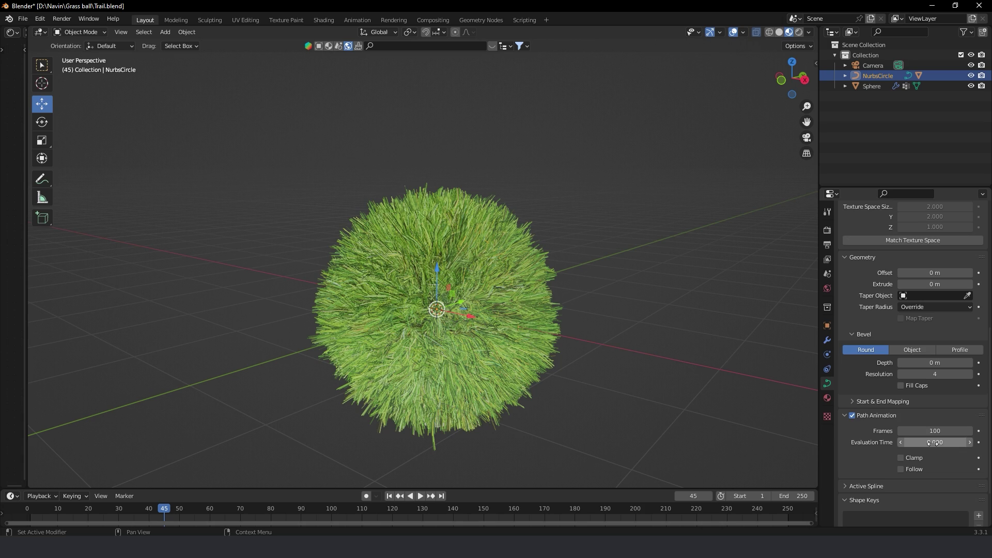
Keyframe Evaluation Time at -58 on frame 0 and 51.5 on frame 120
mouse_move(930, 442)
mouse_down()
mouse_move(888, 442)
mouse_move(945, 442)
mouse_up()
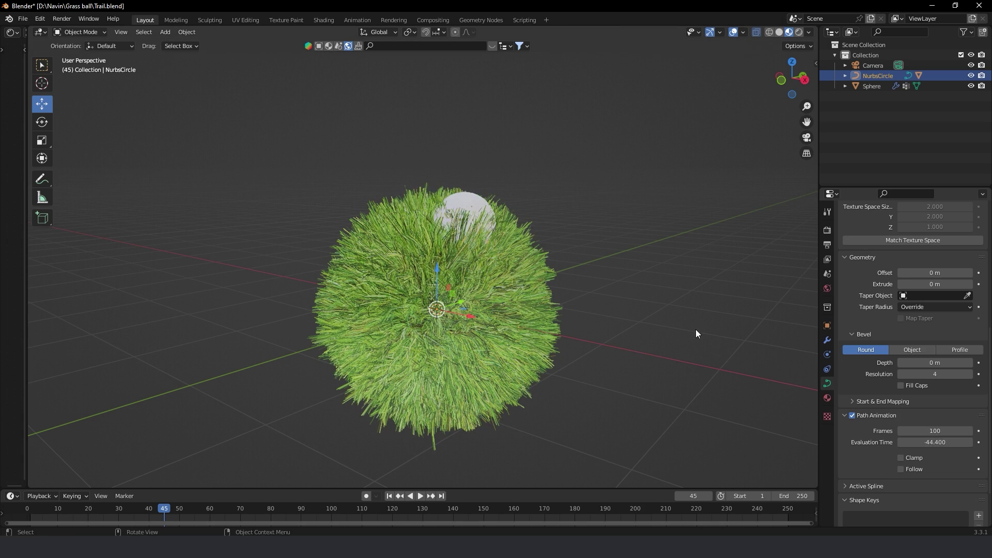
middle_drag(695, 329, 604, 346)
drag(965, 442, 900, 442)
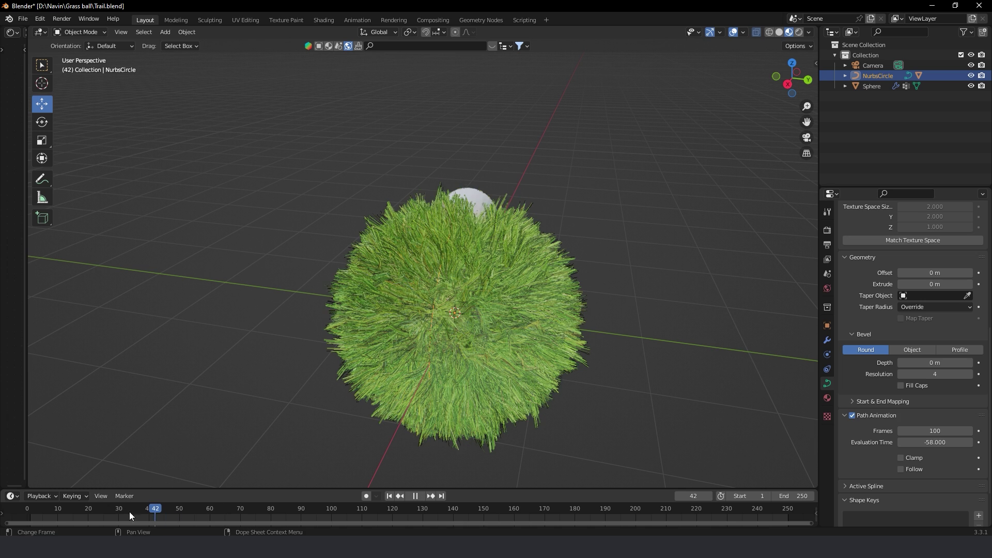
drag(129, 512, 14, 515)
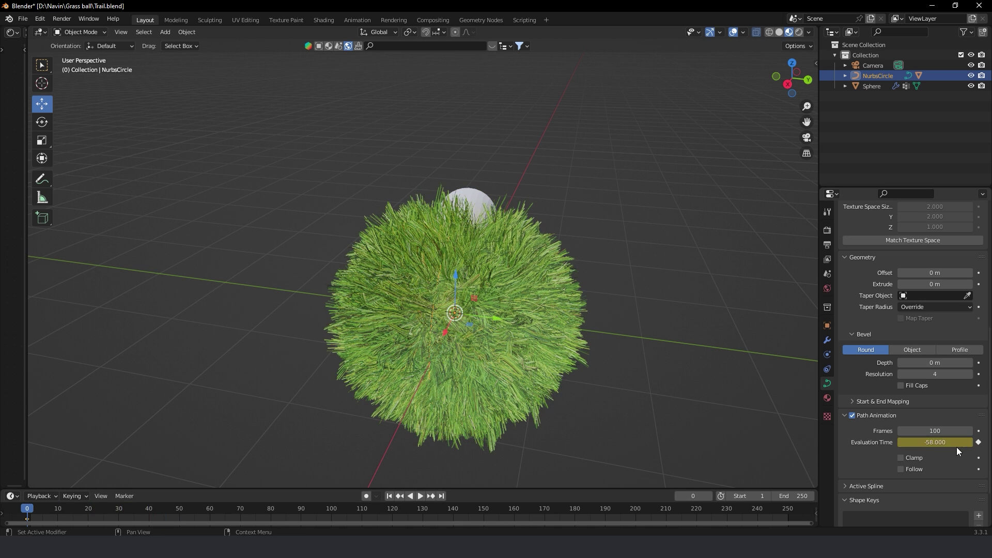
click(368, 510)
key(space)
key(space)
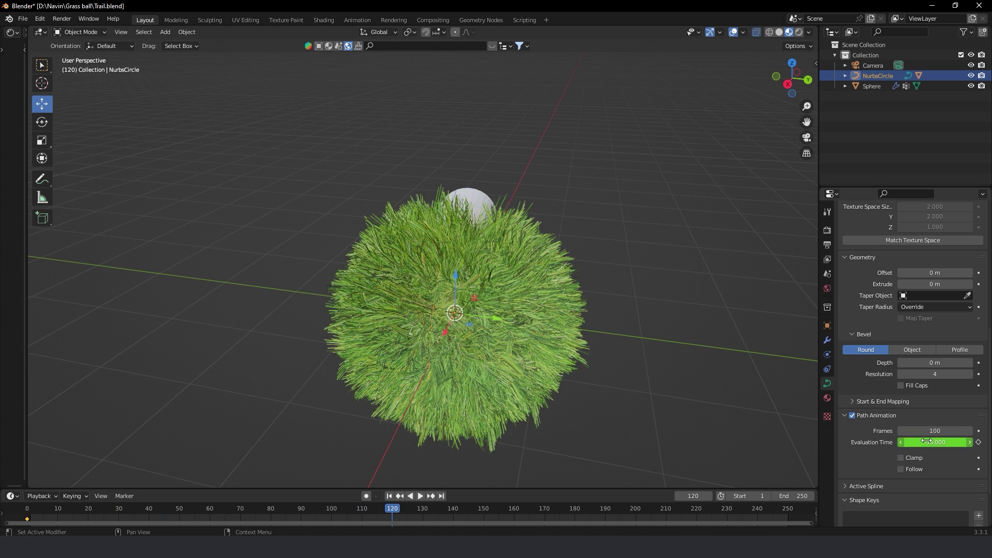
drag(924, 443, 972, 442)
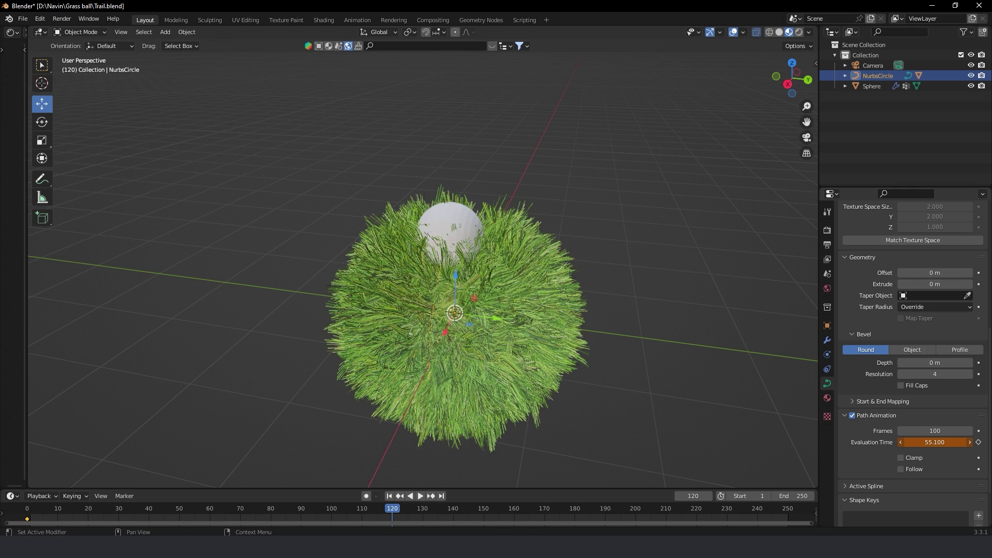
key(i)
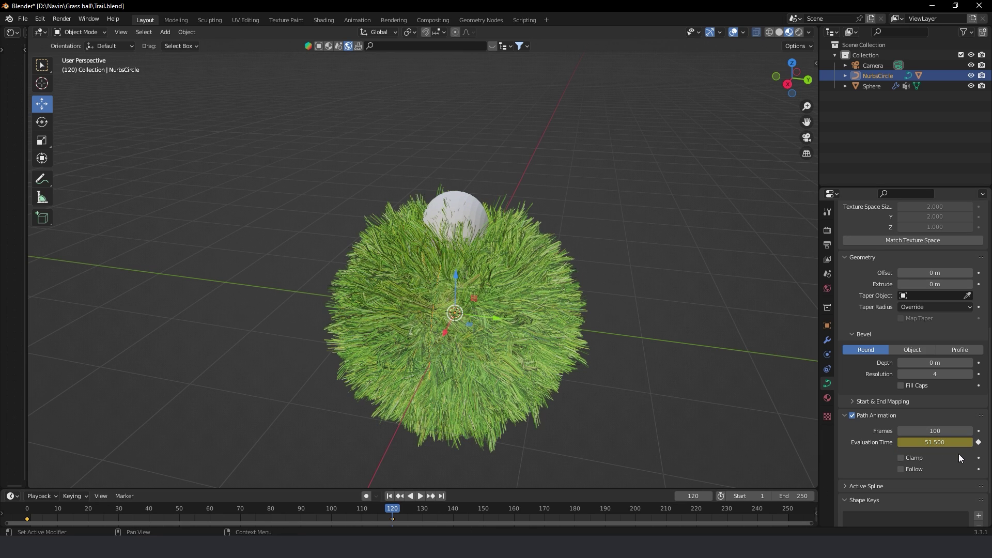
Play back the ball's path animation, then return to frame 1
drag(392, 508, 47, 519)
key(space)
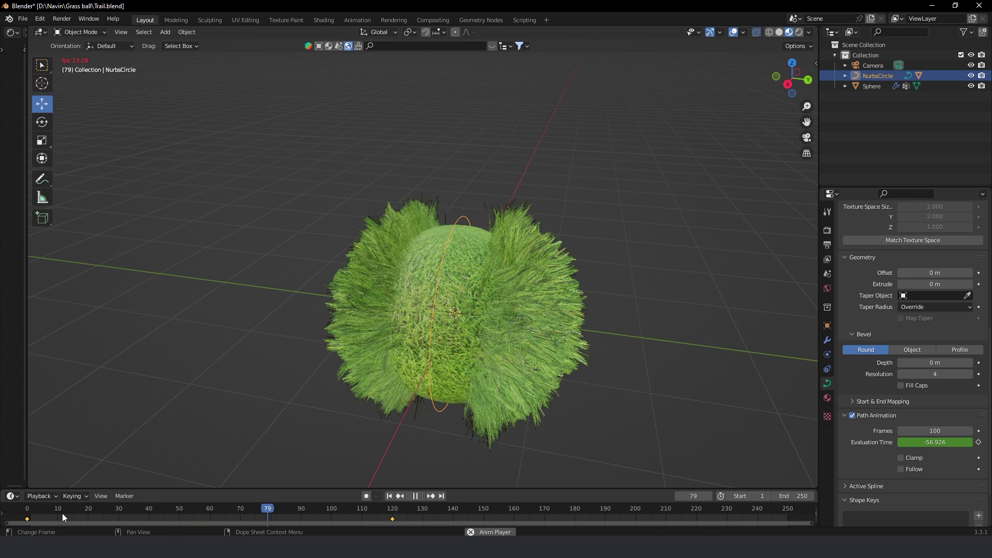
click(58, 511)
key(space)
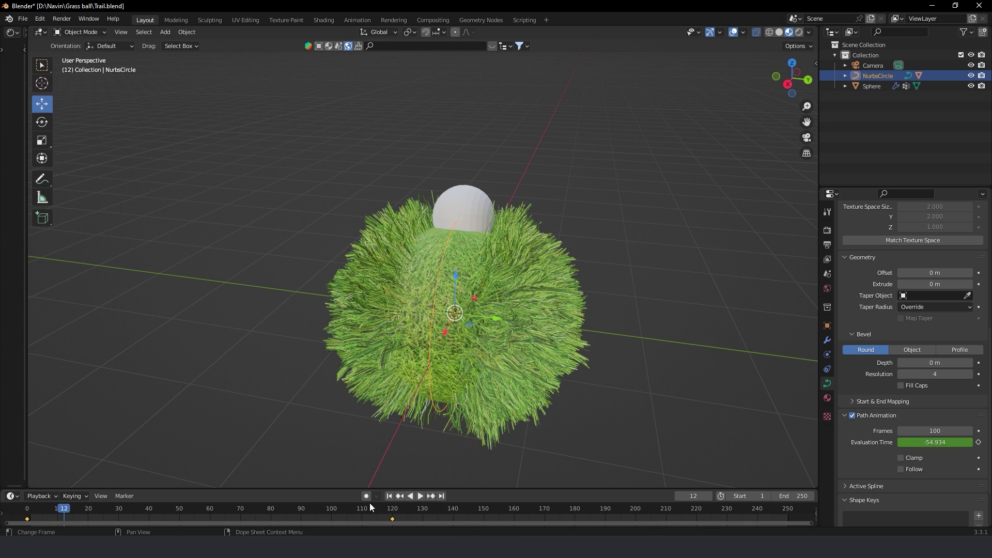
click(386, 497)
Select the grass Sphere and scroll through its particle hair settings
click(531, 304)
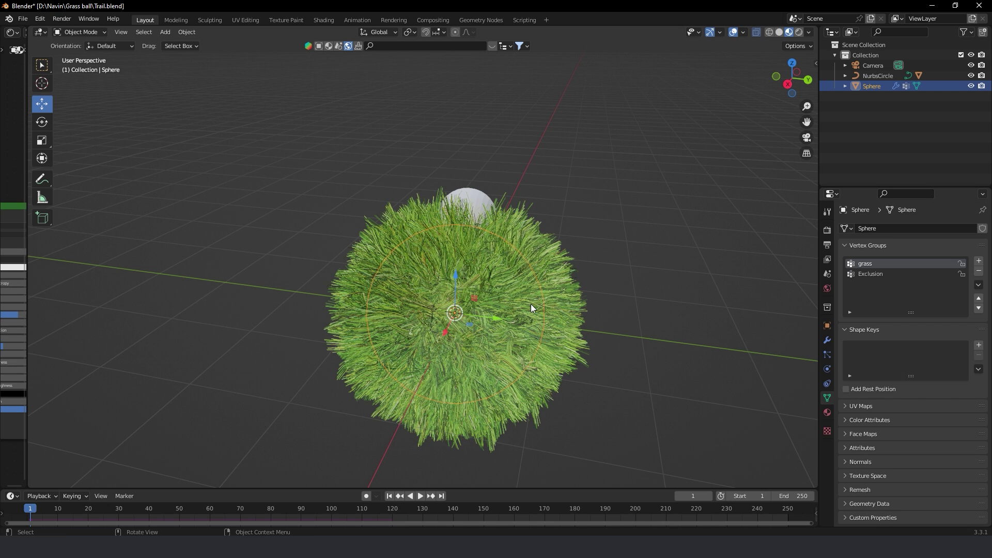
click(827, 354)
scroll(850, 423, down, 8)
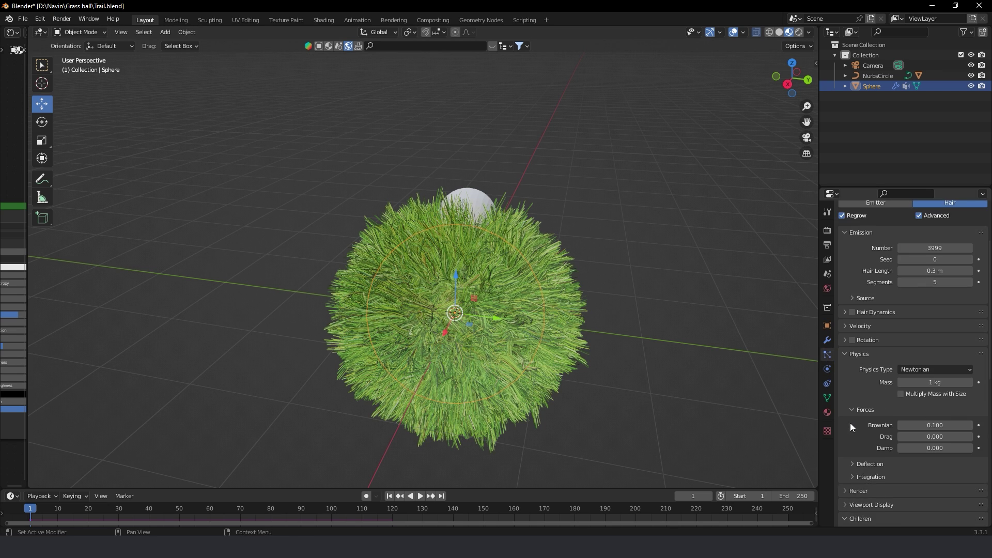
scroll(850, 422, down, 3)
scroll(850, 422, down, 10)
scroll(850, 423, down, 1)
scroll(850, 423, up, 4)
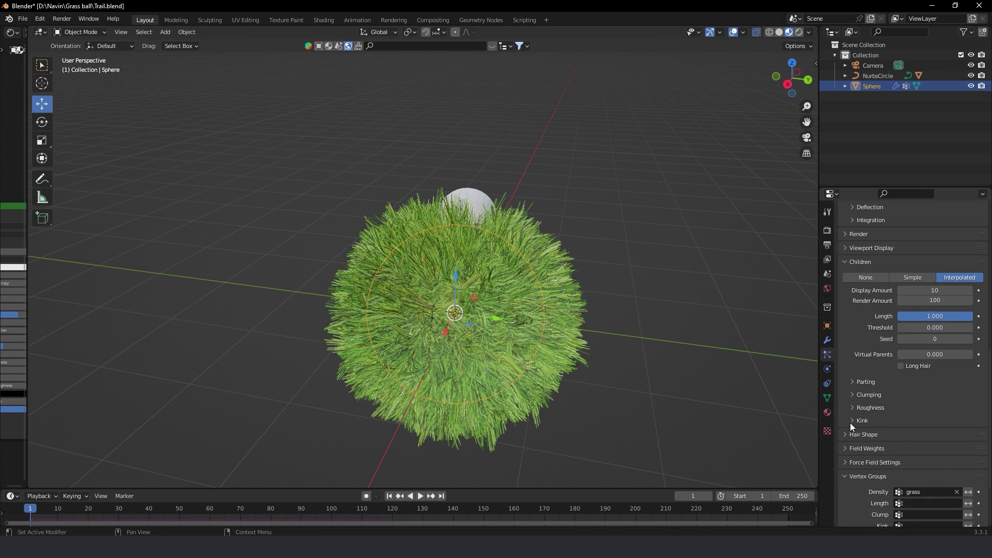
scroll(850, 422, up, 5)
scroll(850, 423, up, 5)
scroll(850, 422, up, 5)
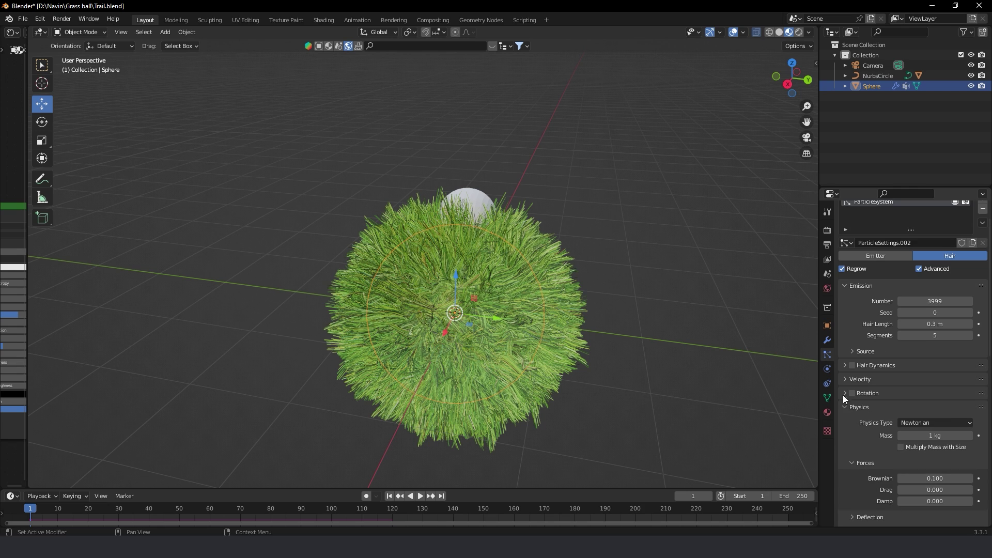
Review the Sphere's Object and Modifier tabs, then collapse the Physics, Emission and Children particle panels
click(827, 326)
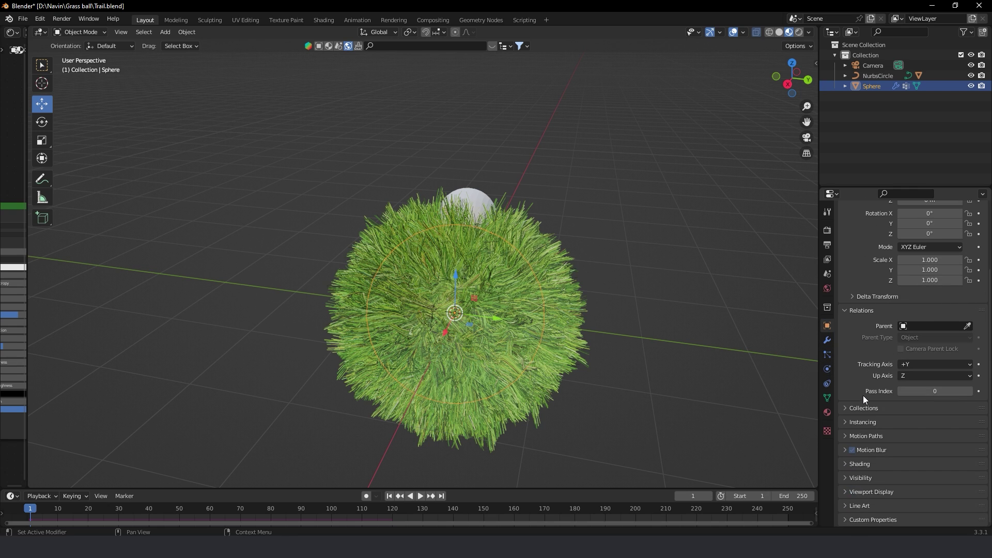
click(827, 340)
click(827, 355)
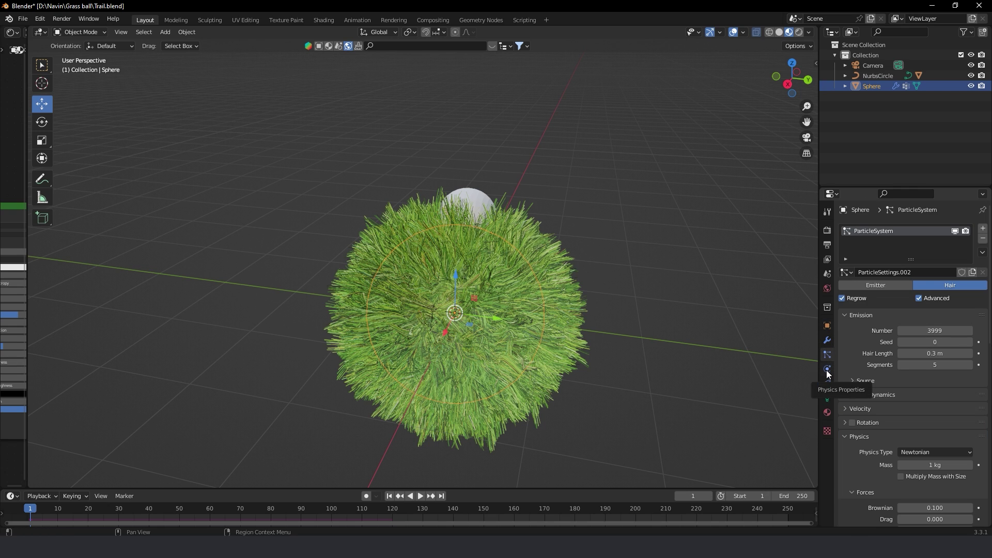
click(845, 435)
click(847, 318)
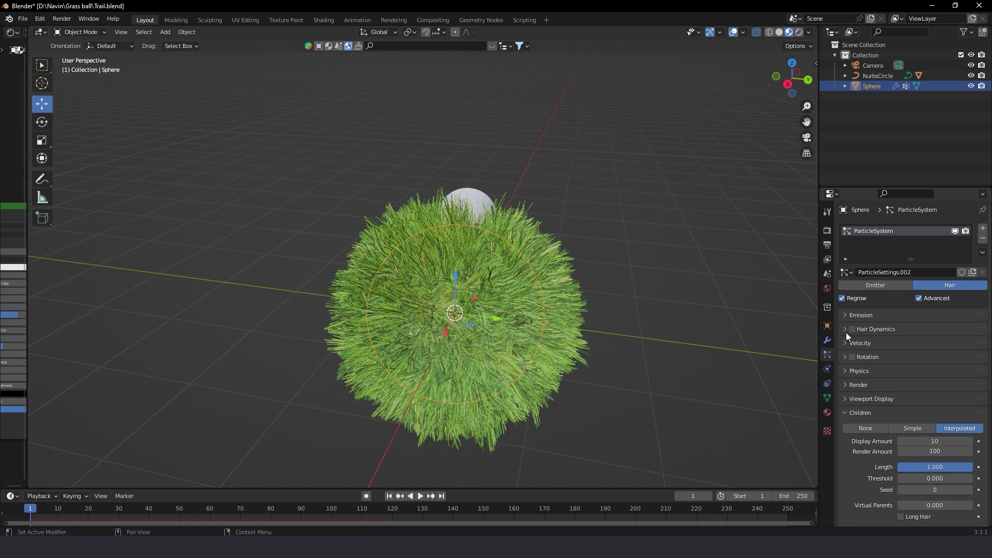
click(846, 414)
click(846, 468)
Check the Physics, Constraints and Data tabs, collapsing Dynamic Paint, and show the View Layer passes
click(827, 368)
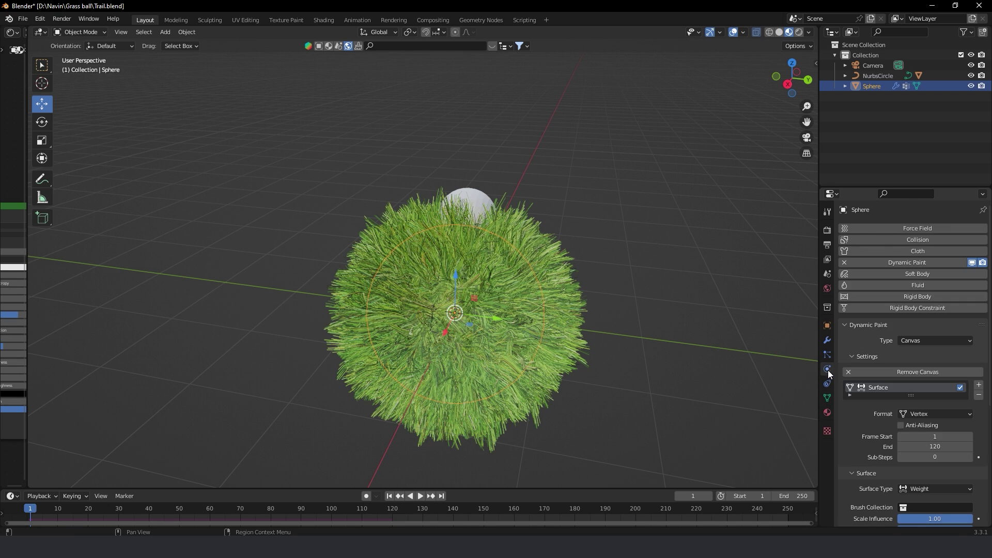
click(845, 325)
click(826, 387)
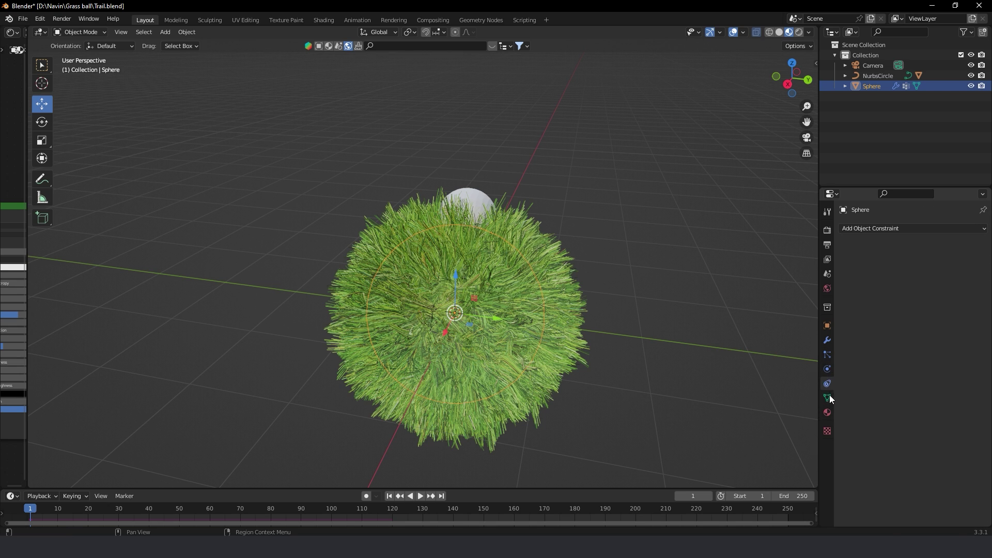
click(828, 369)
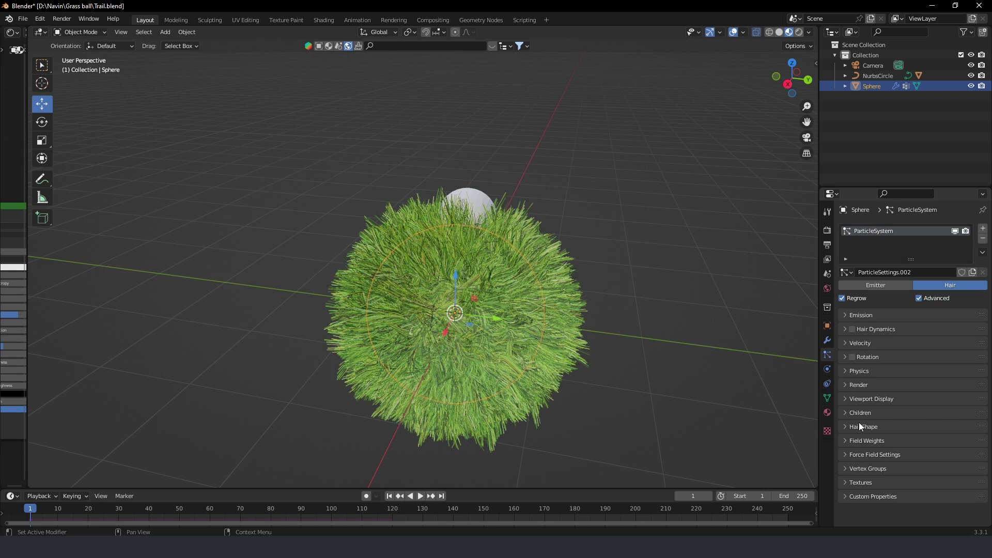
click(827, 326)
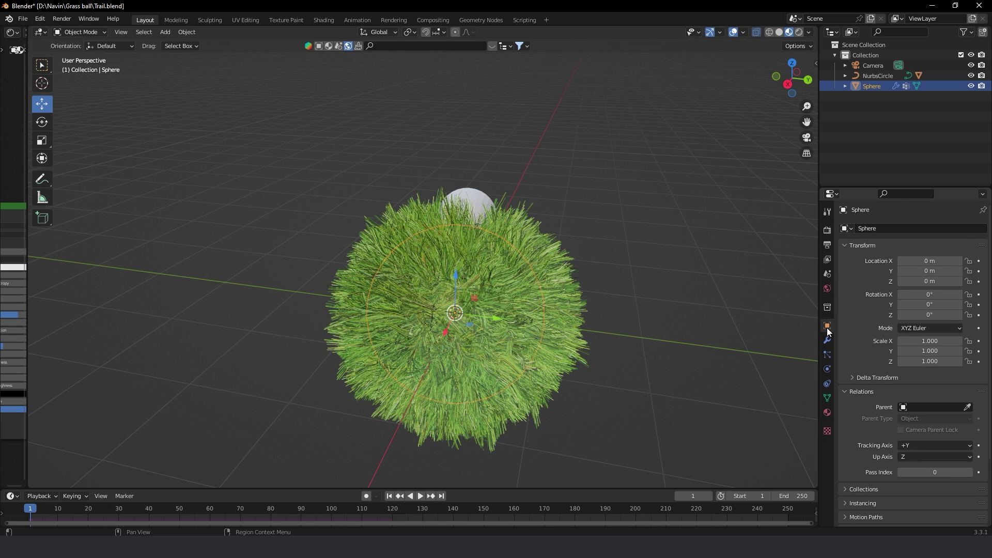
click(828, 266)
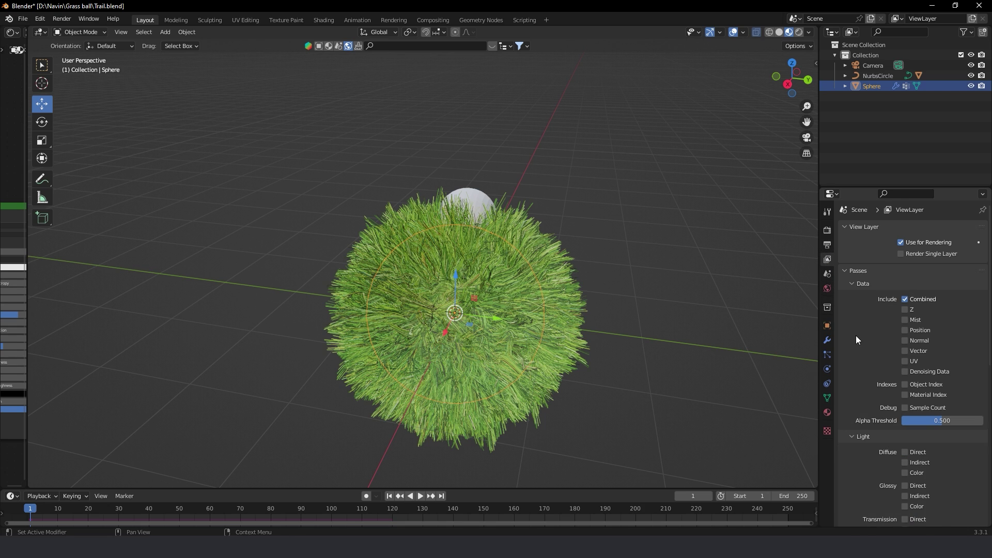
scroll(855, 336, down, 2)
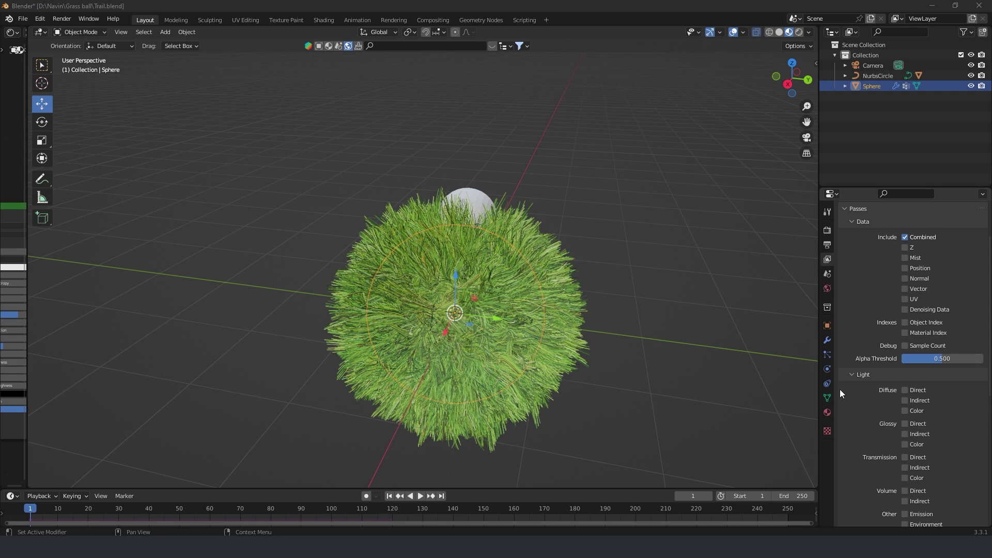
Bake the grass sphere's Dynamic Paint cache from its Physics properties
click(828, 368)
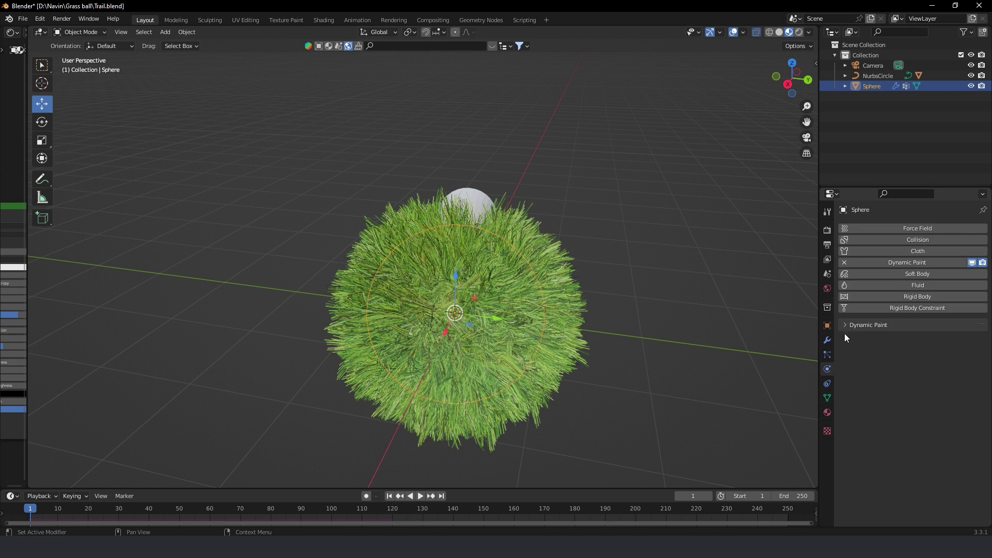
click(845, 309)
scroll(853, 447, down, 3)
scroll(854, 447, down, 5)
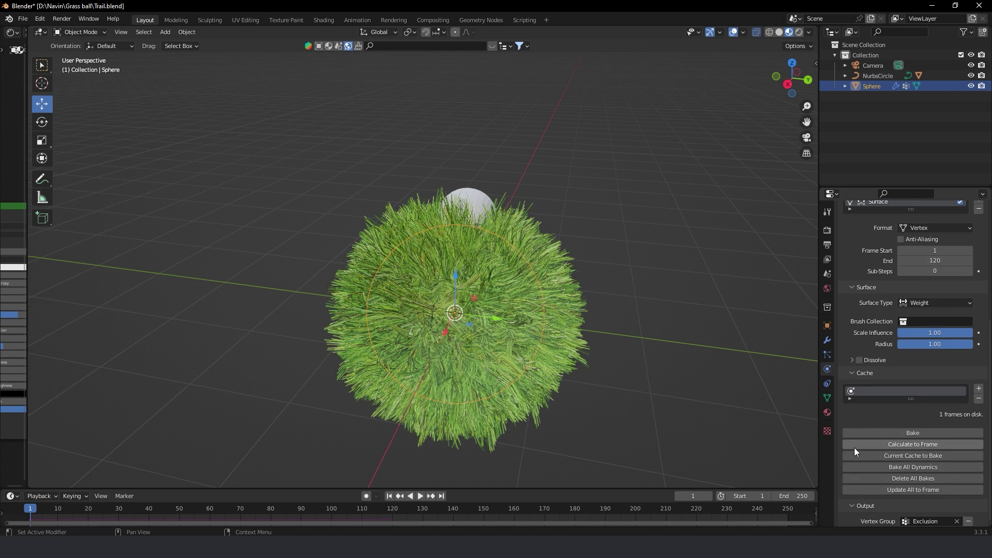
click(884, 429)
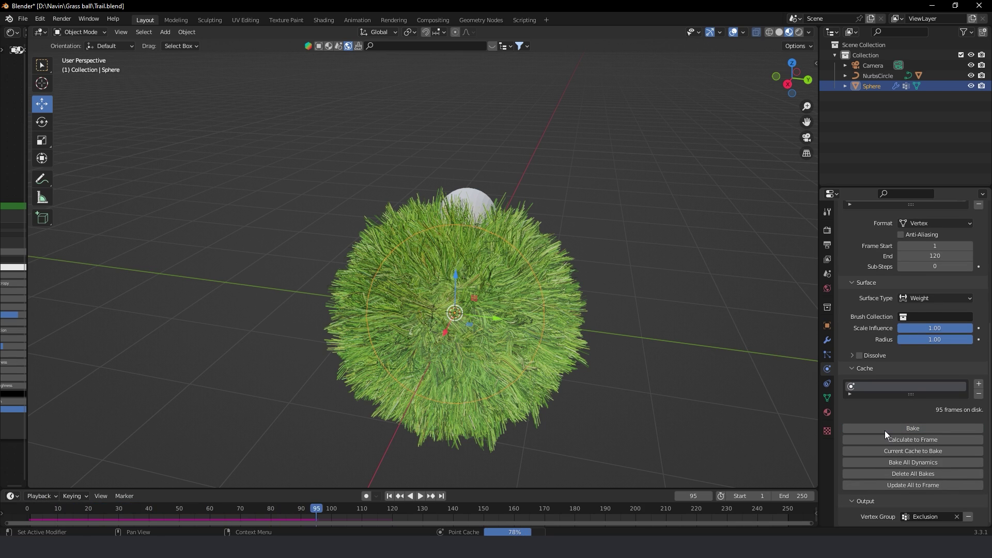
Play back the baked mowing trail and inspect it in Rendered and Material Preview shading
click(419, 498)
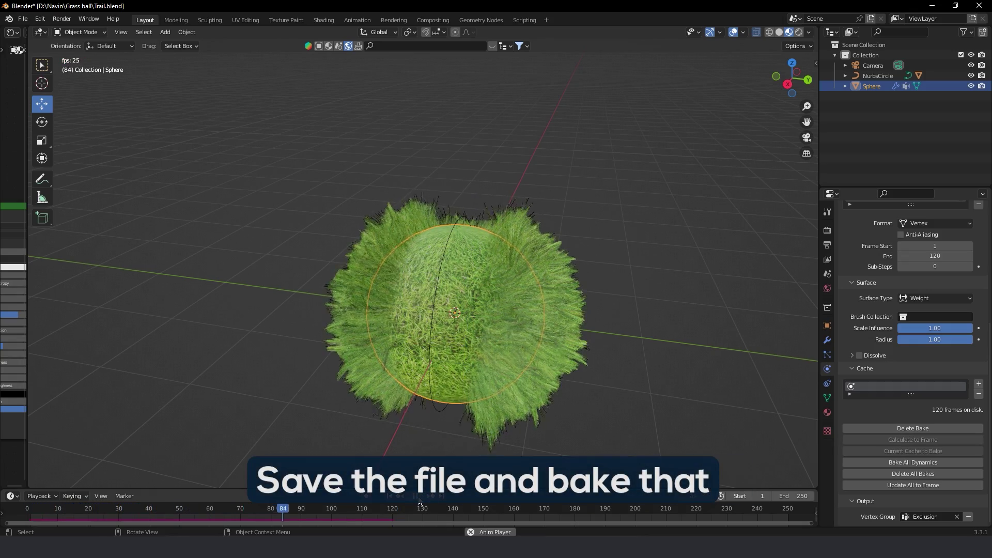
click(417, 497)
mouse_move(481, 403)
middle_down()
mouse_move(513, 366)
mouse_move(540, 364)
middle_up()
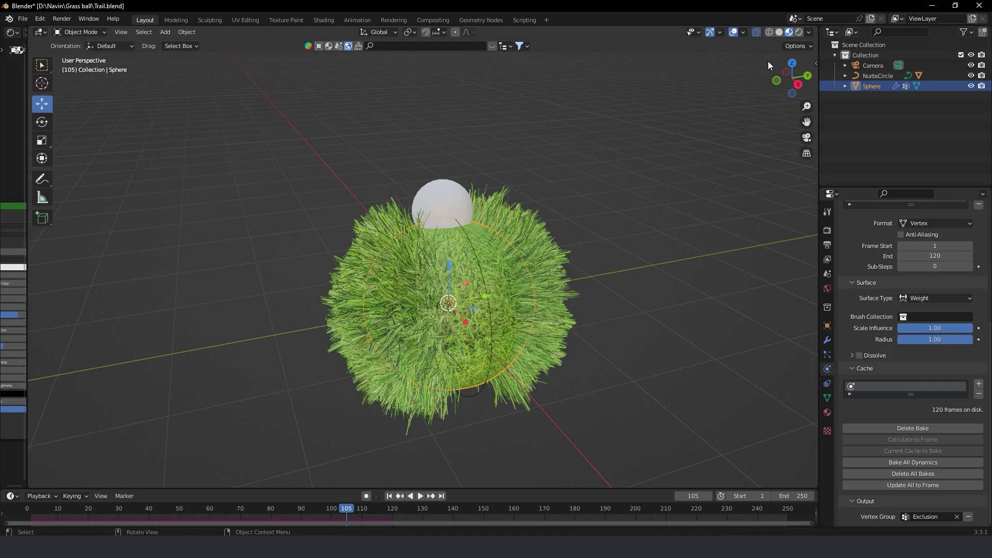
click(799, 32)
scroll(463, 330, up, 4)
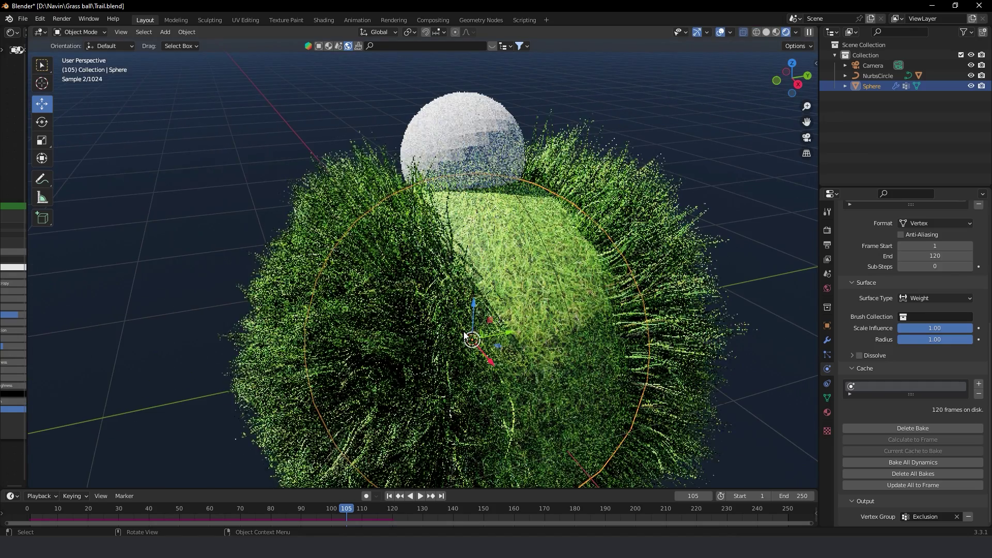
scroll(479, 336, down, 2)
mouse_move(480, 337)
middle_down()
mouse_move(539, 324)
mouse_move(476, 325)
middle_up()
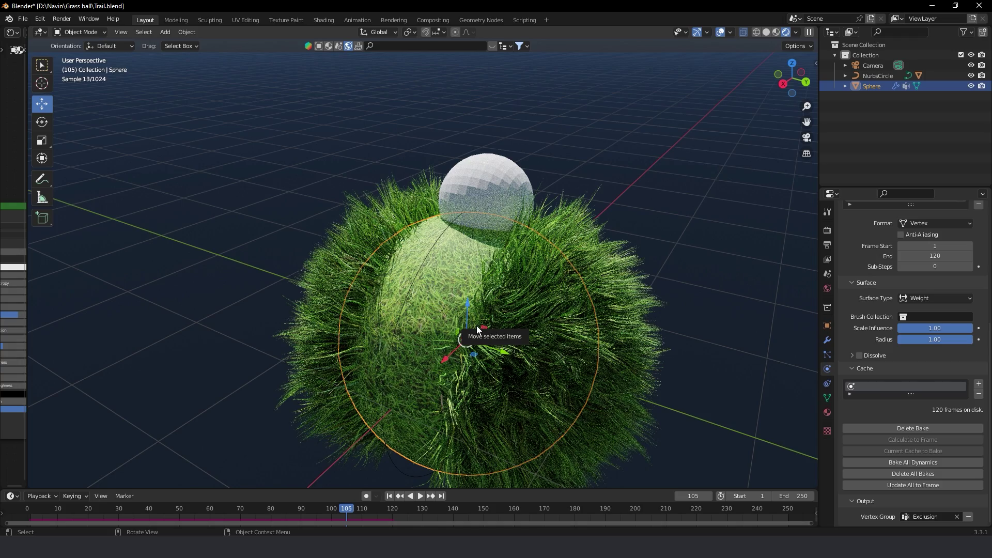
scroll(477, 329, down, 3)
click(542, 236)
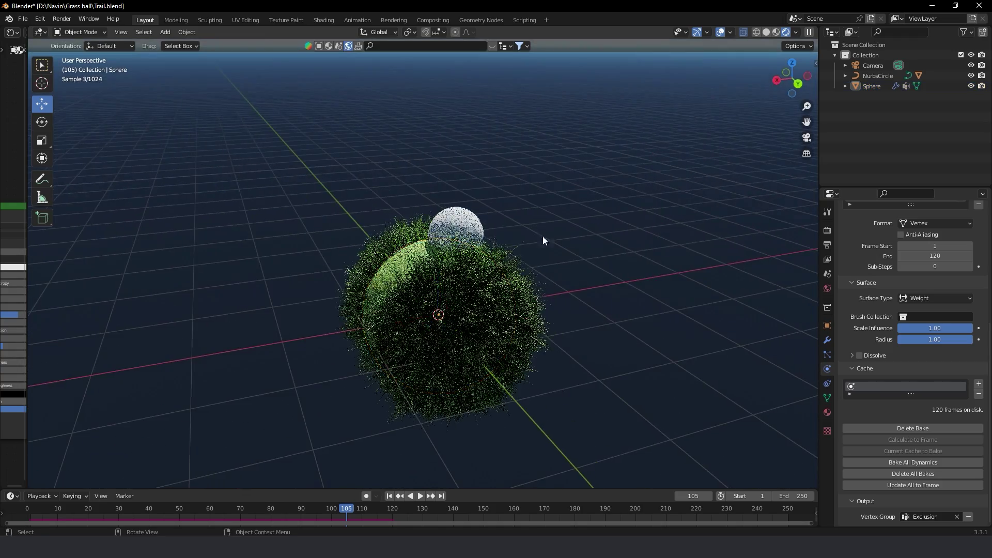
middle_drag(543, 236, 505, 250)
click(776, 31)
mouse_move(634, 154)
middle_down()
mouse_move(451, 236)
mouse_move(613, 237)
mouse_move(583, 234)
middle_up()
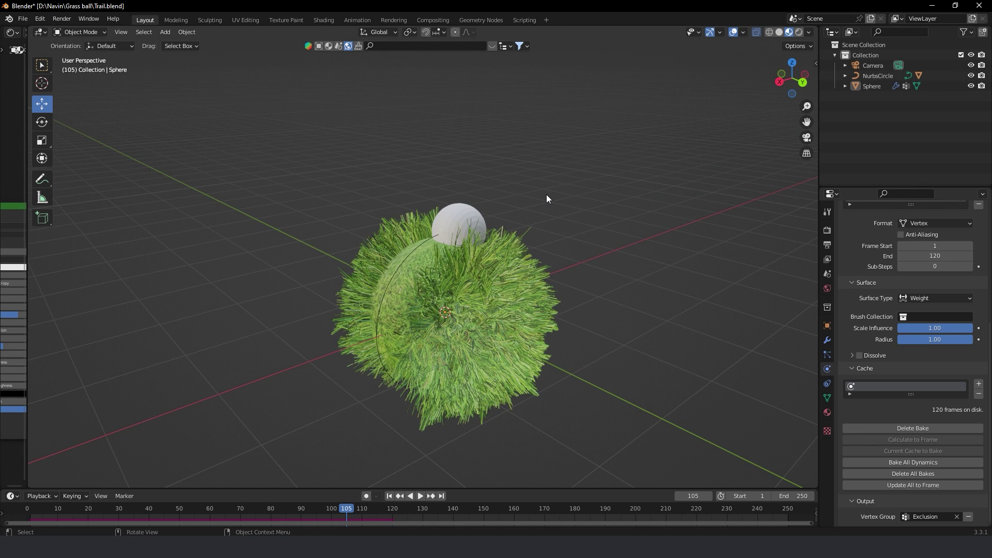
Add a NURBS circle, scale it up, and rotate it 90° on X
key(shift+a)
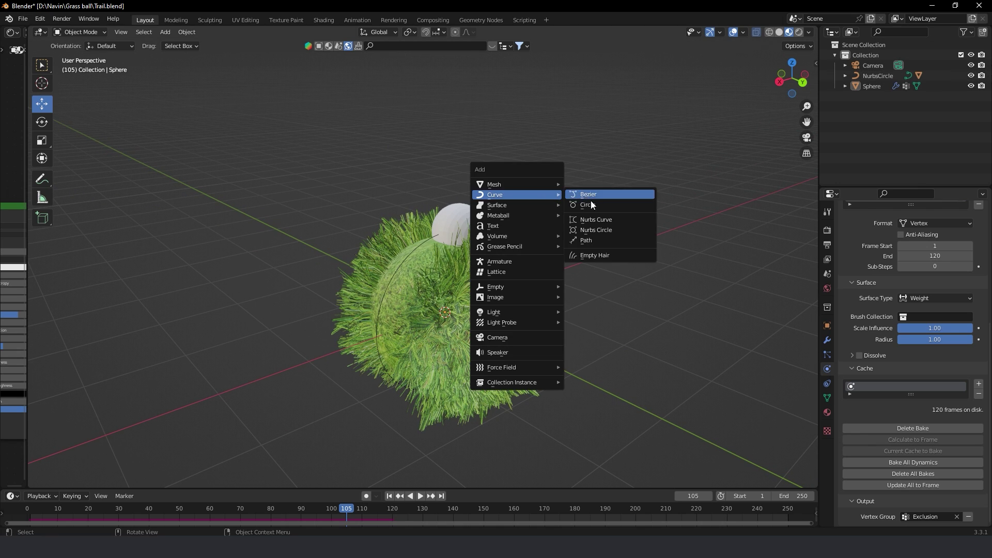
click(600, 228)
key(s)
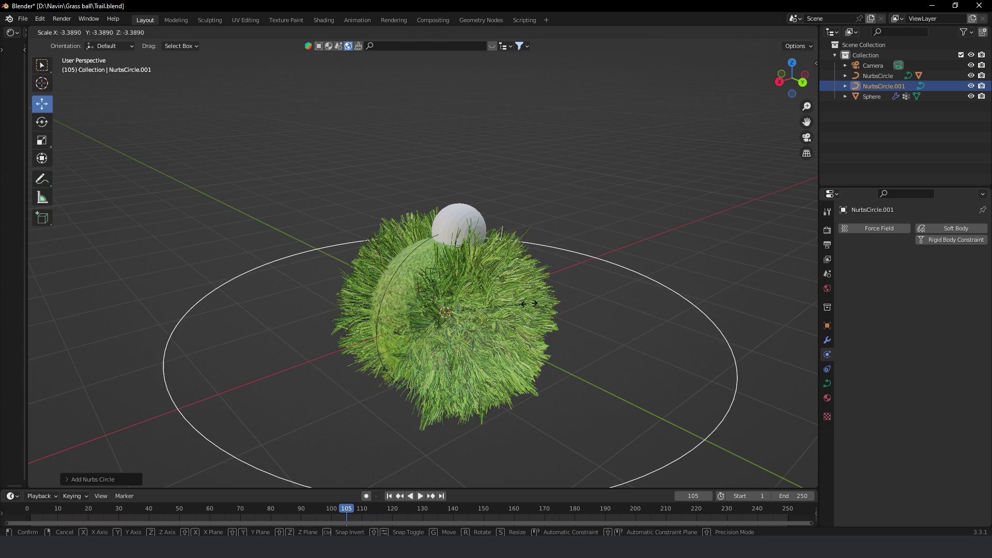
click(533, 302)
click(827, 327)
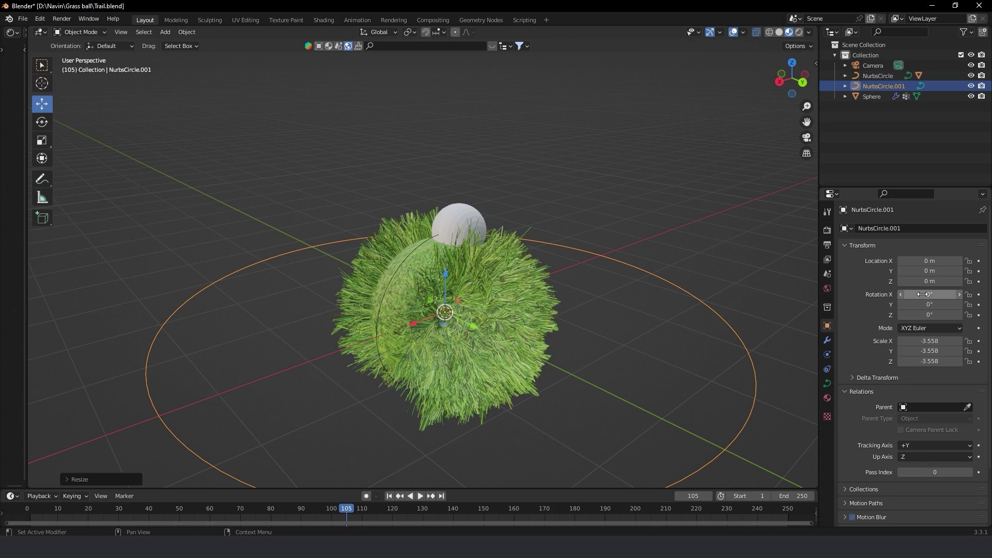
drag(928, 296, 928, 294)
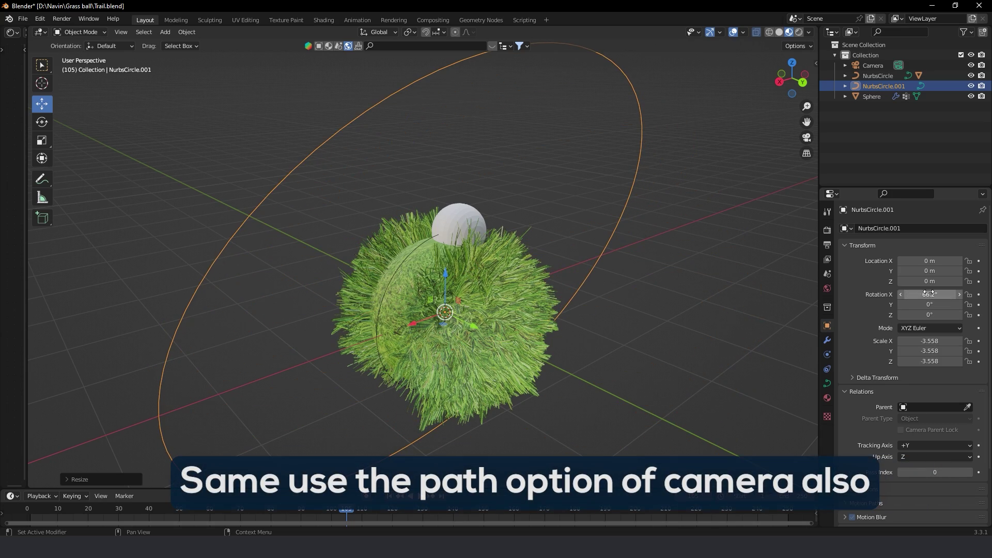
text(90)
key(Return)
Parent the camera to NurbsCircle.001
middle_drag(485, 258, 429, 243)
click(868, 66)
scroll(558, 187, down, 2)
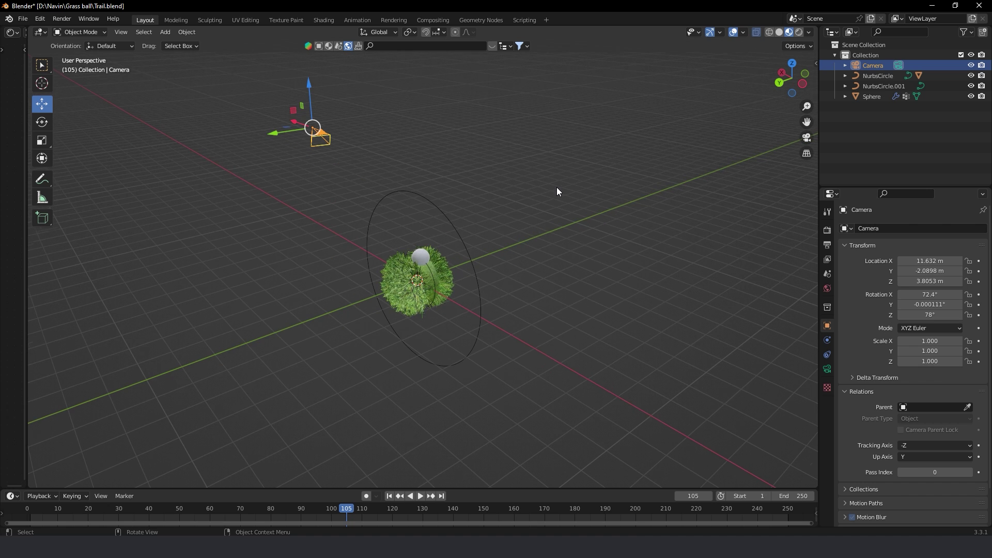
click(967, 408)
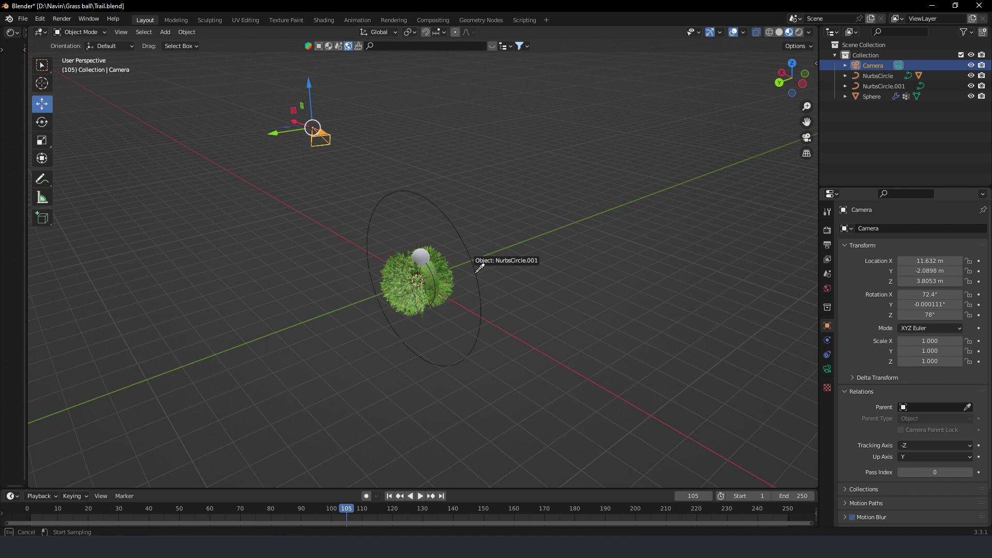
click(466, 262)
click(845, 76)
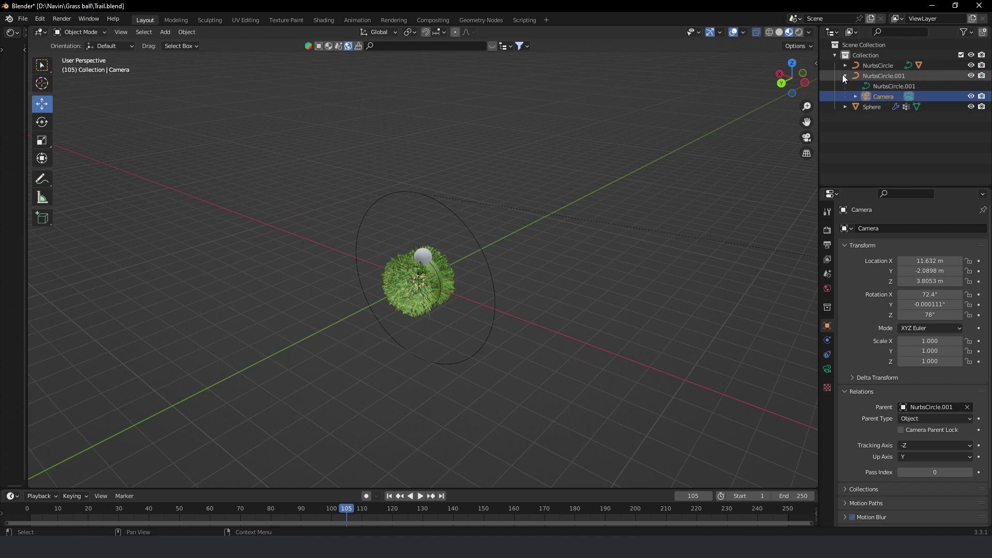
Zero the camera's location and reset its Y rotation to 0°
click(928, 271)
text(0)
key(Return)
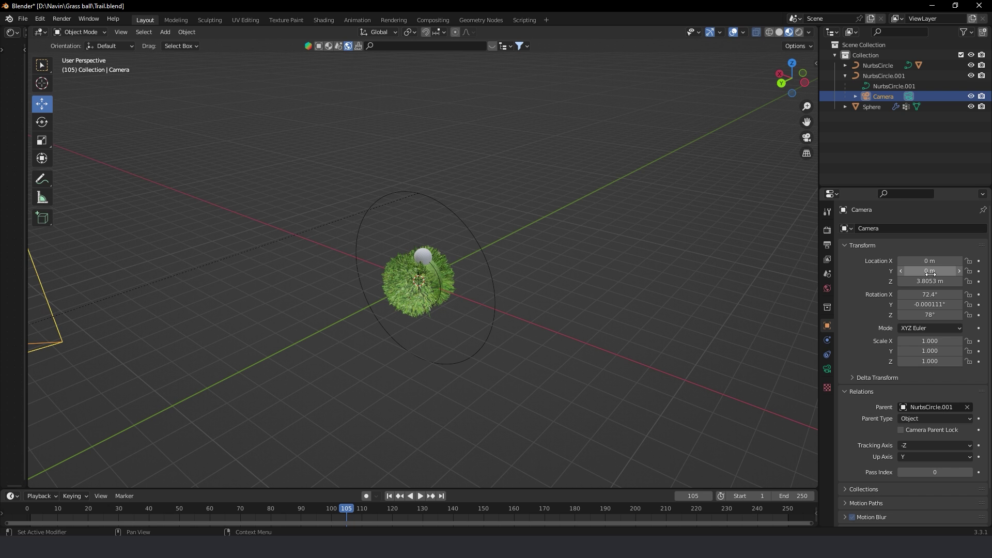
text(0)
key(Return)
middle_drag(521, 253, 552, 248)
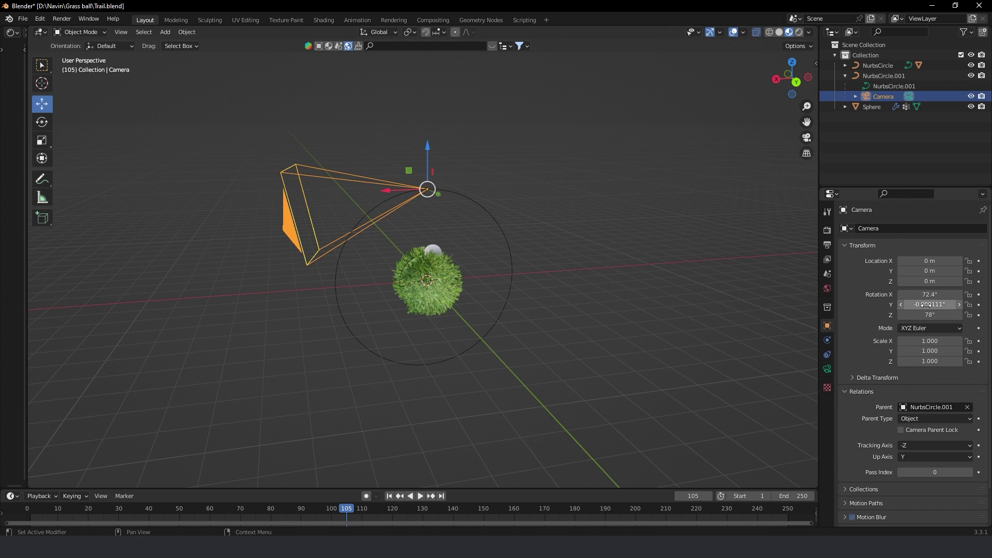
drag(928, 305, 927, 304)
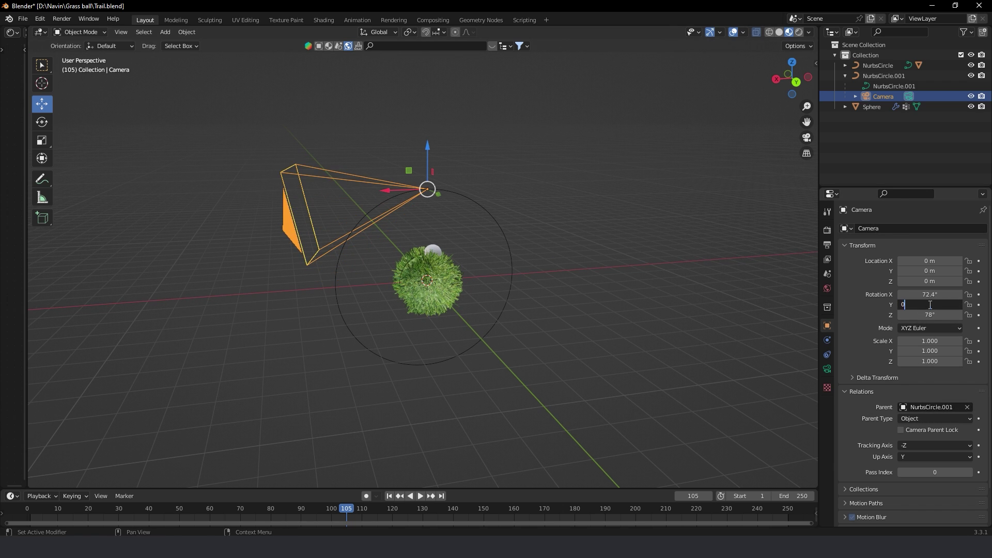
drag(929, 305, 929, 294)
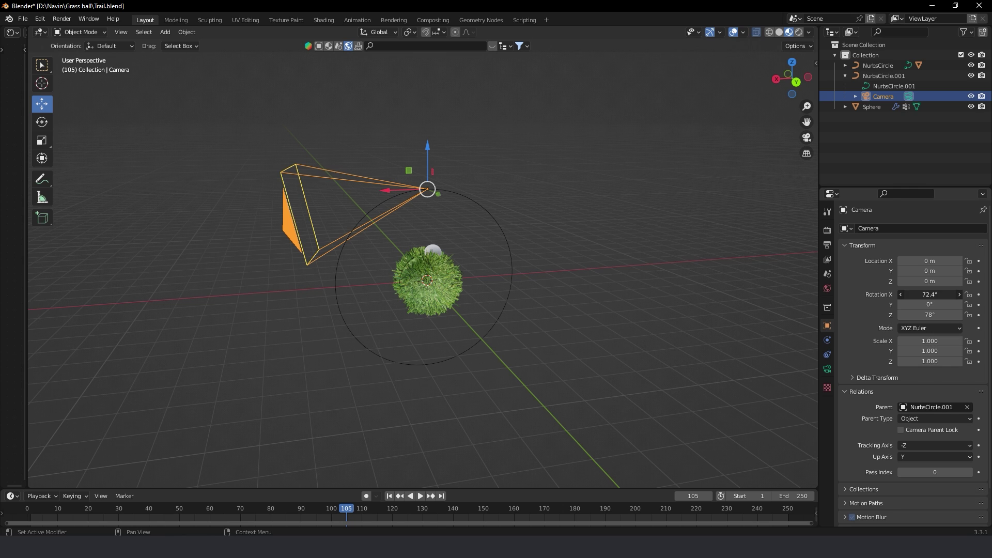
text(0)
key(Return)
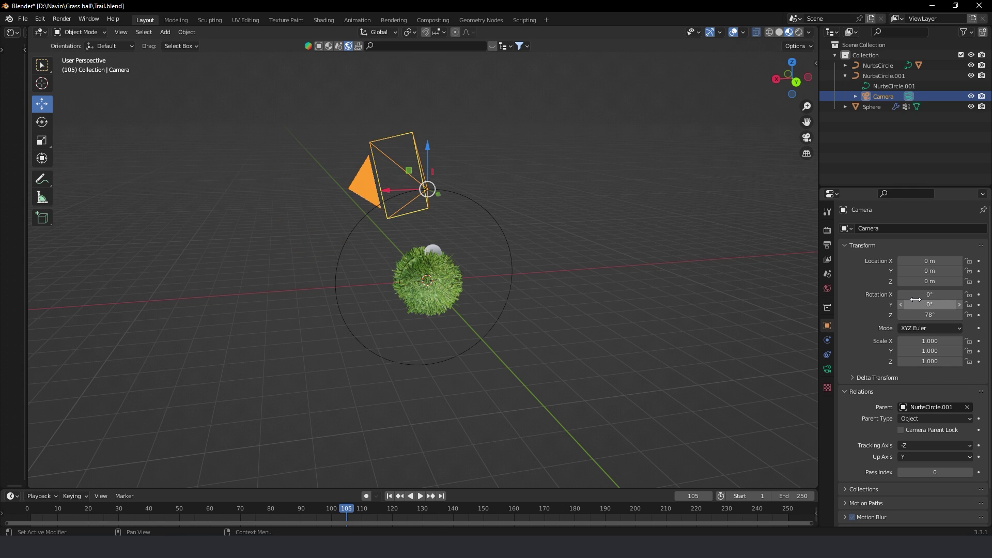
Tilt the camera to about 91° X and 3.8° Z toward the grass ball
drag(929, 314, 945, 314)
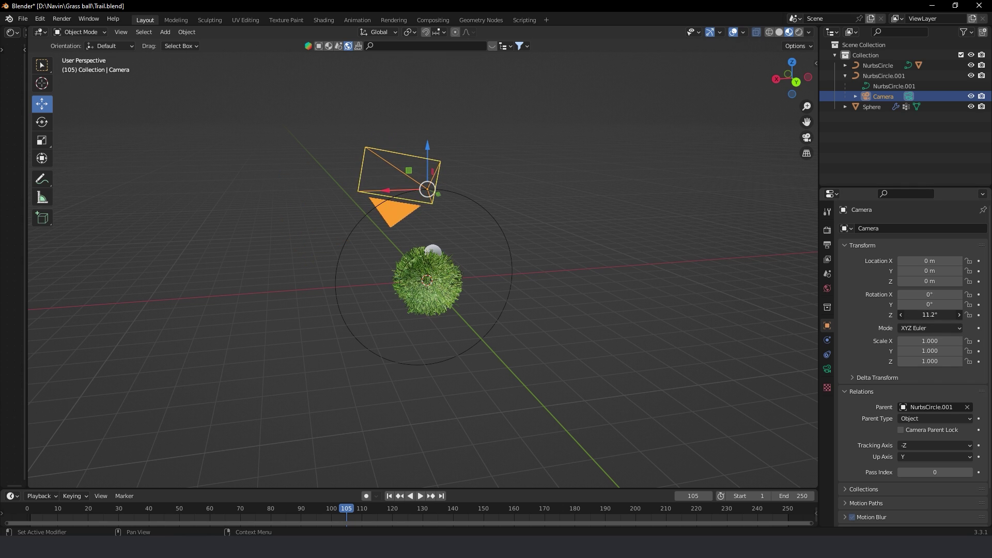
key(r)
key(x)
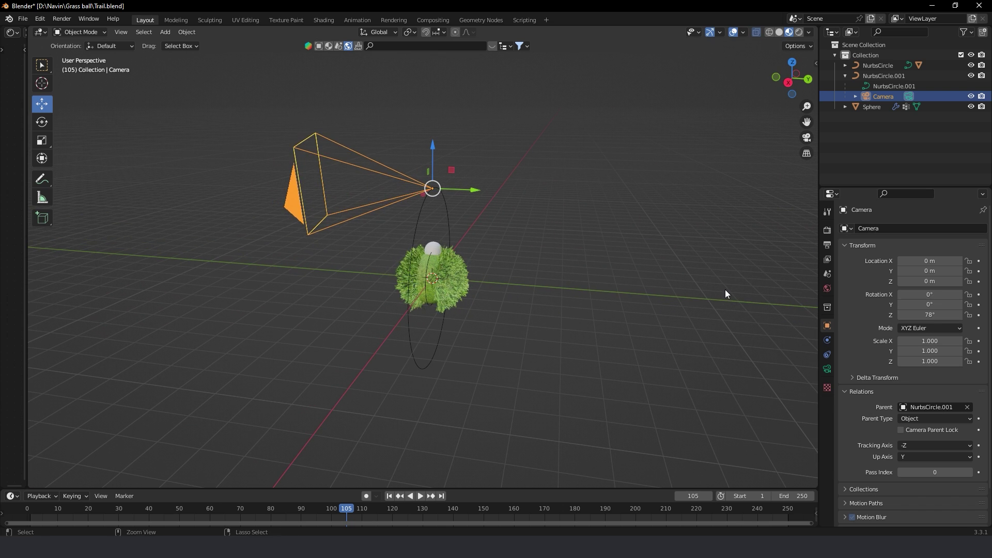
click(727, 289)
mouse_move(727, 289)
middle_down()
mouse_move(37, 333)
mouse_move(93, 352)
middle_up()
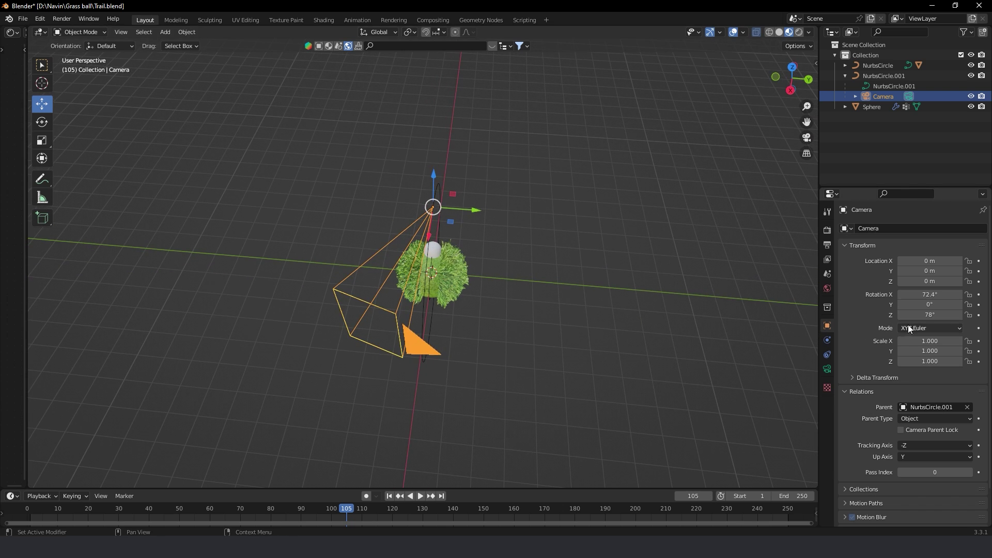
mouse_move(929, 294)
mouse_down()
mouse_move(956, 294)
mouse_move(899, 314)
mouse_up()
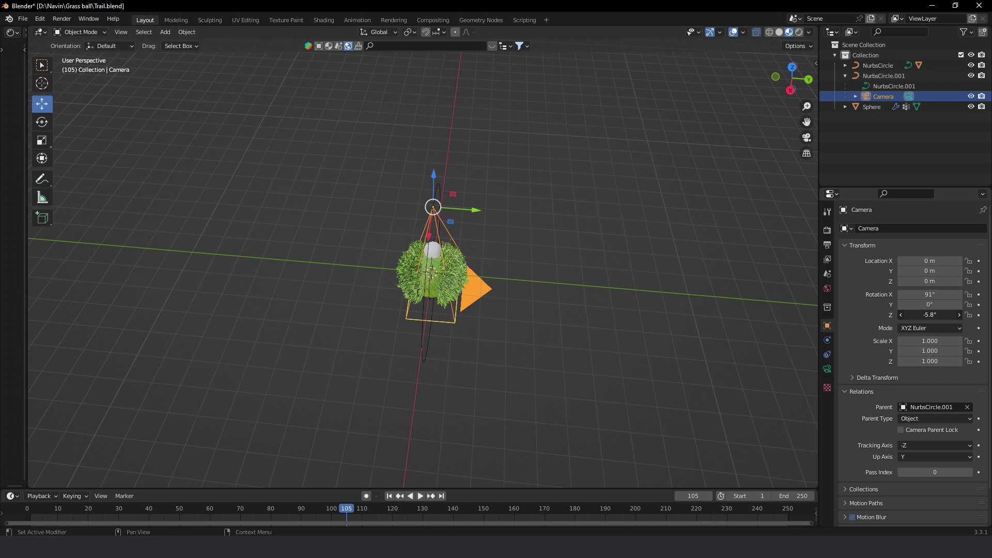
middle_drag(433, 243, 466, 226)
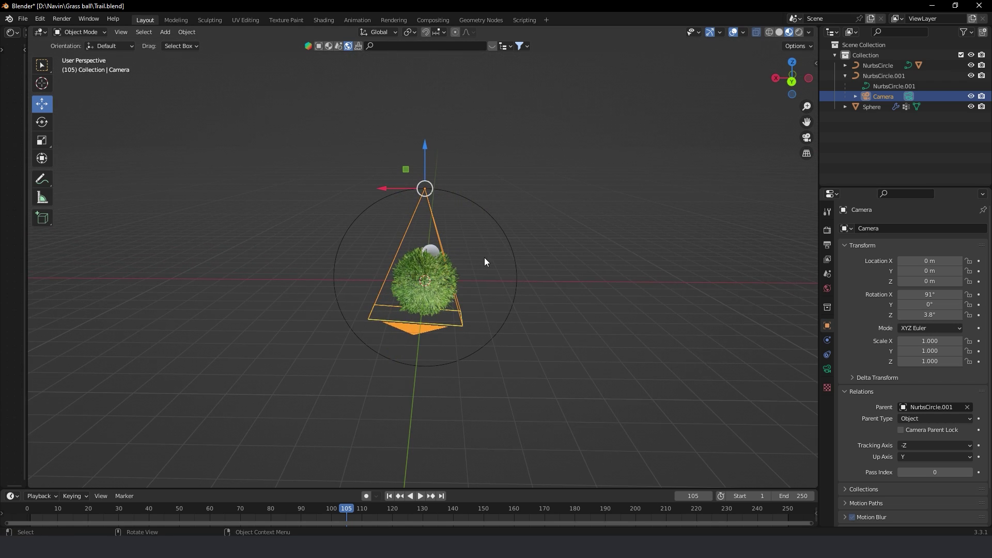
In camera view, refine the camera rotation to X 89.9°, Y 87.7°, Z -1.5°
key(KP_0)
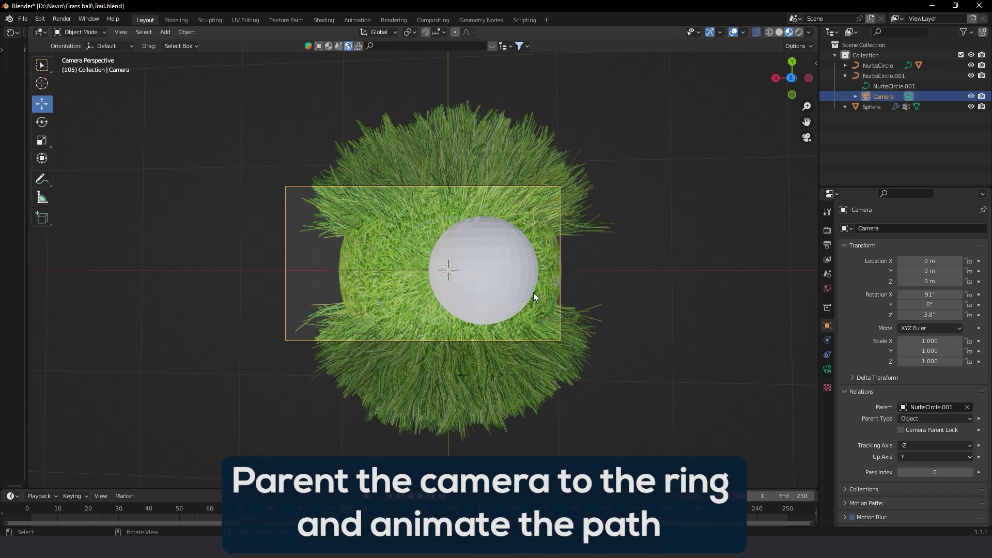
mouse_move(930, 293)
mouse_down()
mouse_move(960, 304)
mouse_move(919, 304)
mouse_up()
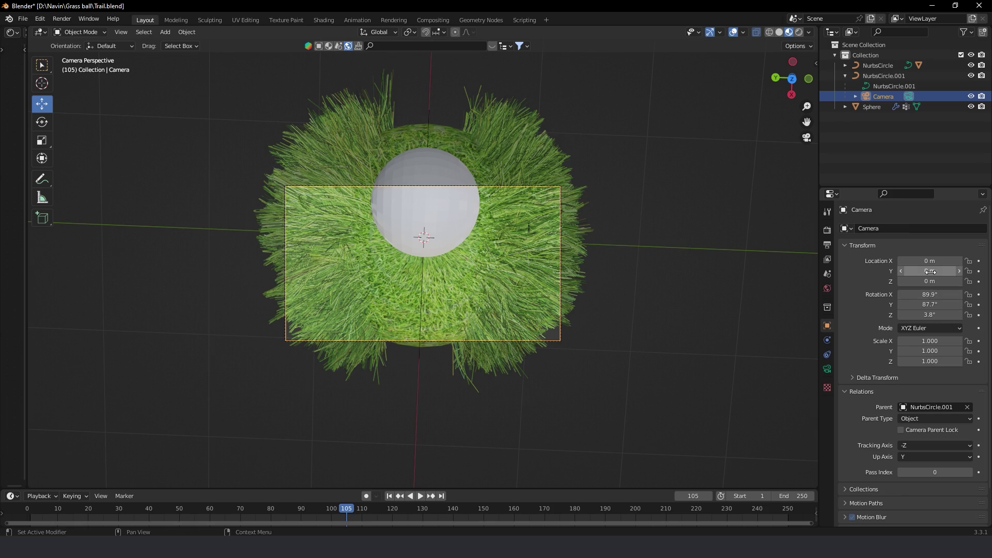
drag(929, 271, 930, 271)
drag(936, 313, 921, 312)
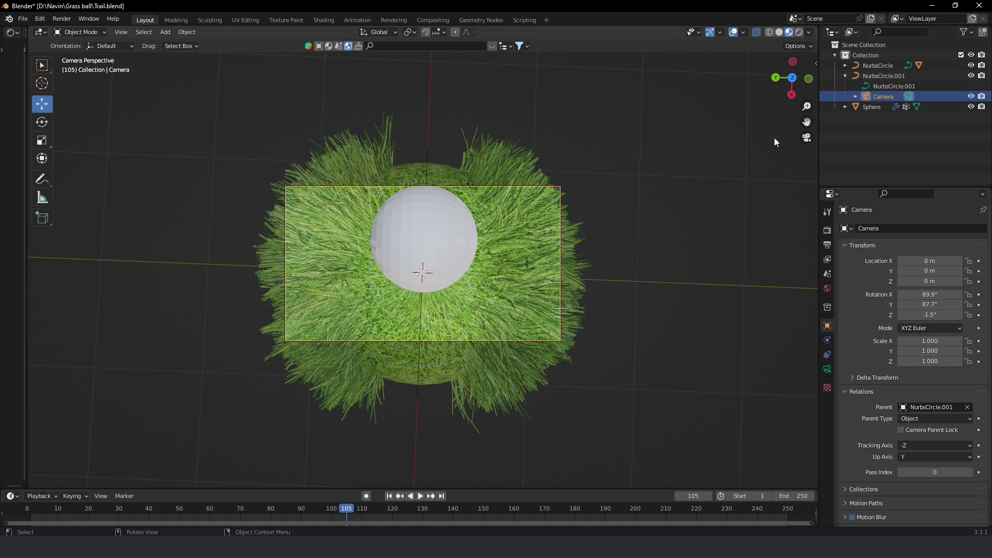
Tick Follow under Path Animation in NurbsCircle.001's Object Data properties
click(893, 85)
click(827, 384)
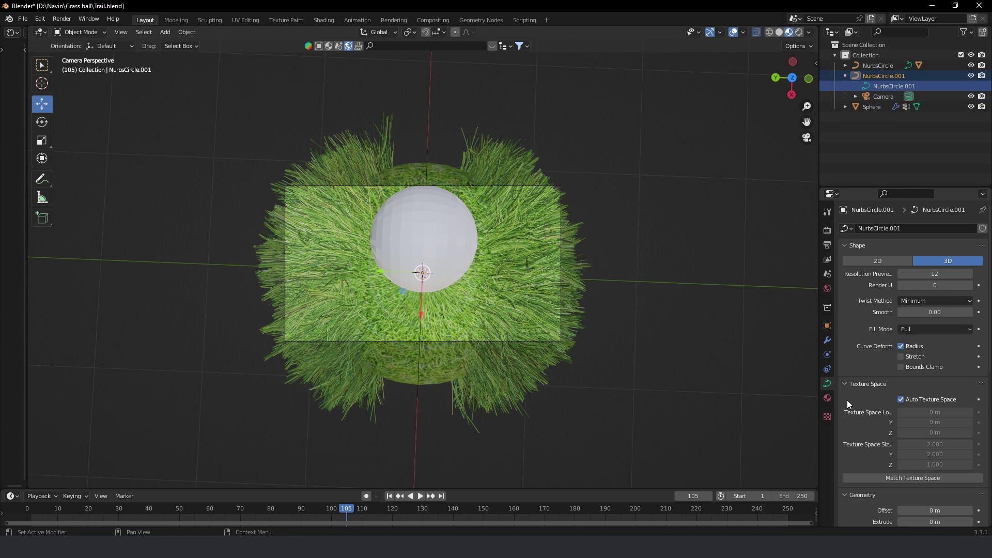
scroll(847, 399, down, 5)
scroll(847, 400, down, 7)
scroll(863, 390, down, 2)
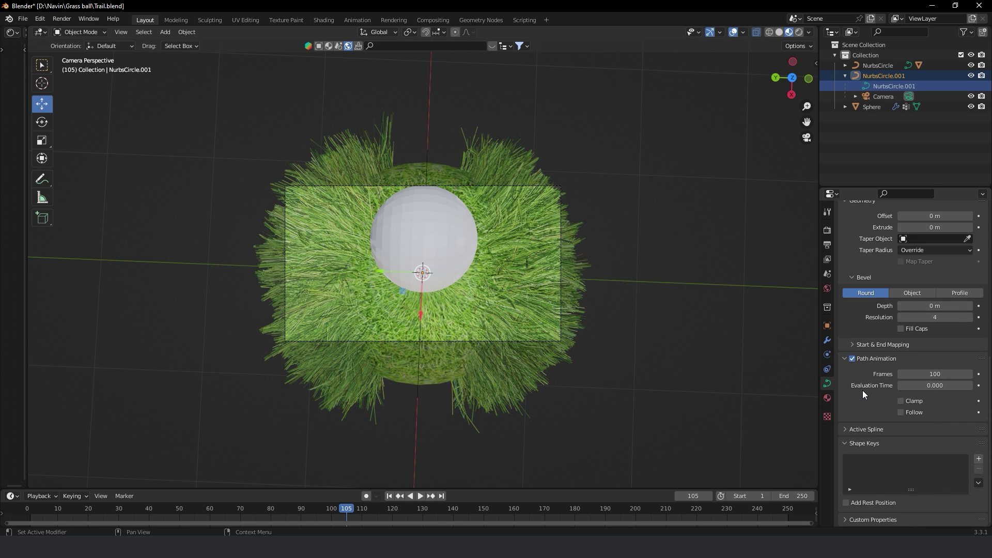
scroll(863, 389, up, 3)
scroll(862, 389, up, 3)
scroll(878, 309, up, 4)
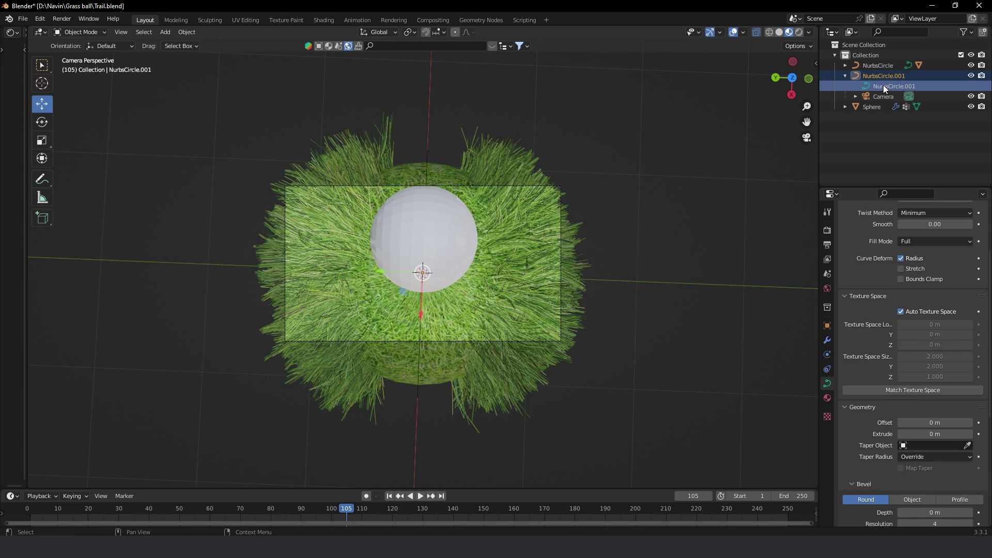
scroll(844, 433, down, 4)
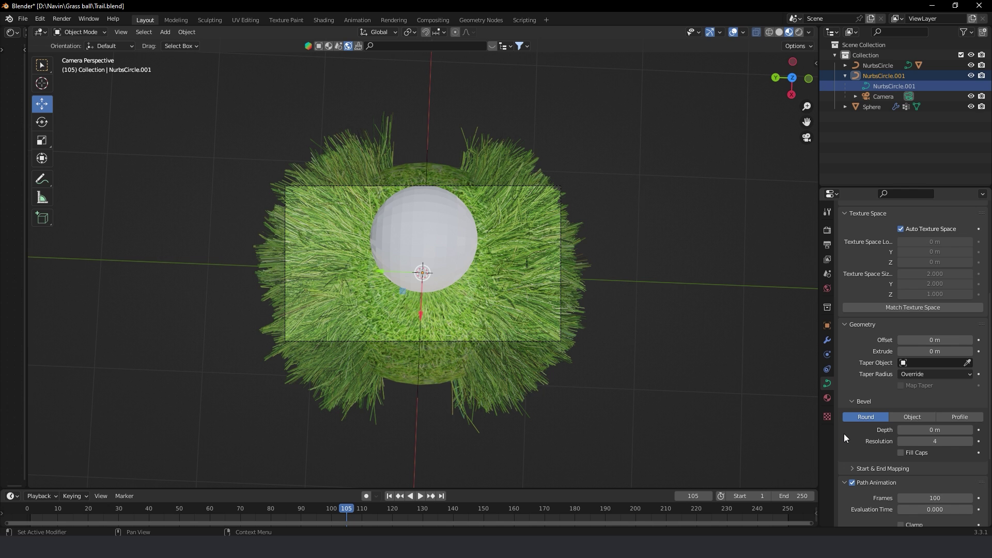
scroll(844, 433, down, 3)
click(900, 473)
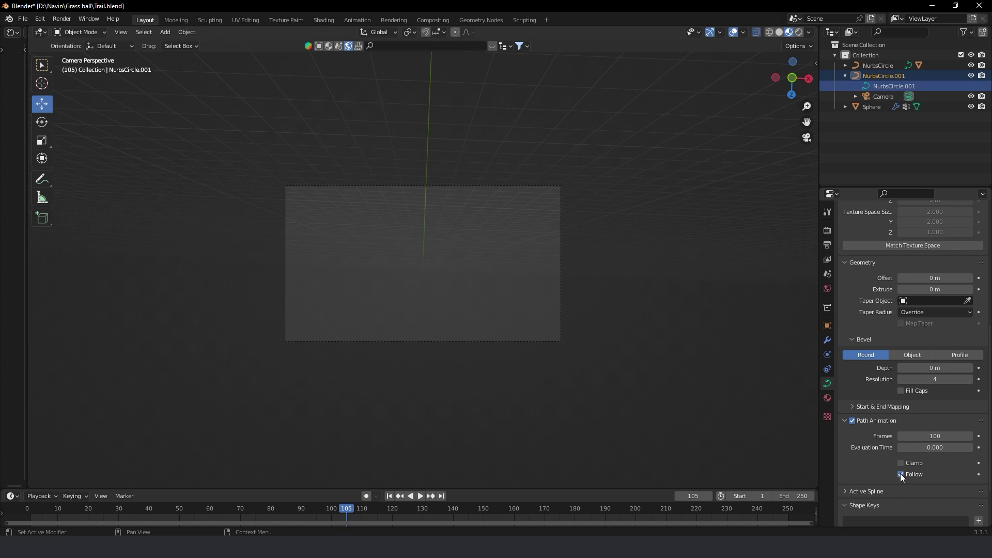
mouse_move(472, 285)
middle_down()
mouse_move(563, 266)
mouse_move(562, 284)
middle_up()
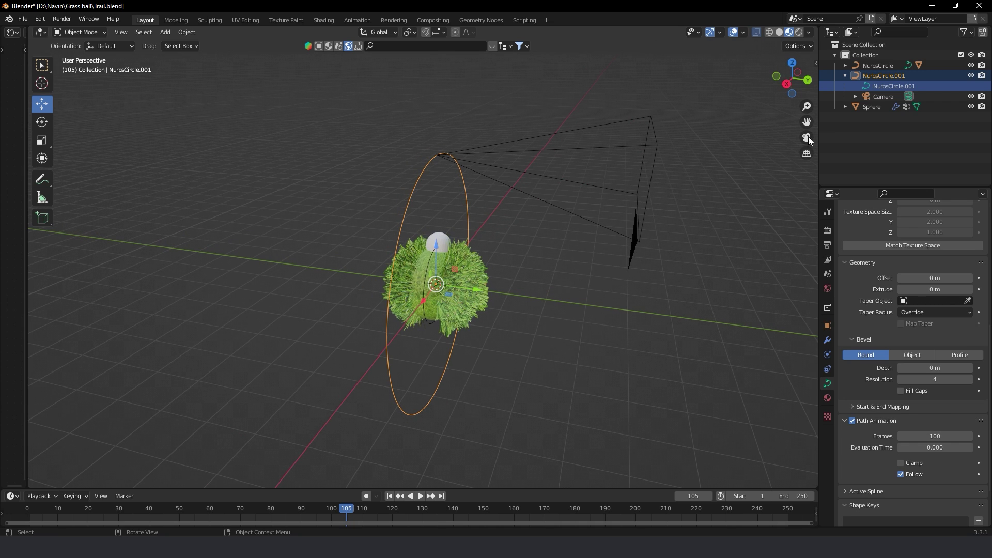
Set the camera rotation to X 180°, Y 88.8°, Z -0.3° in camera view
click(883, 96)
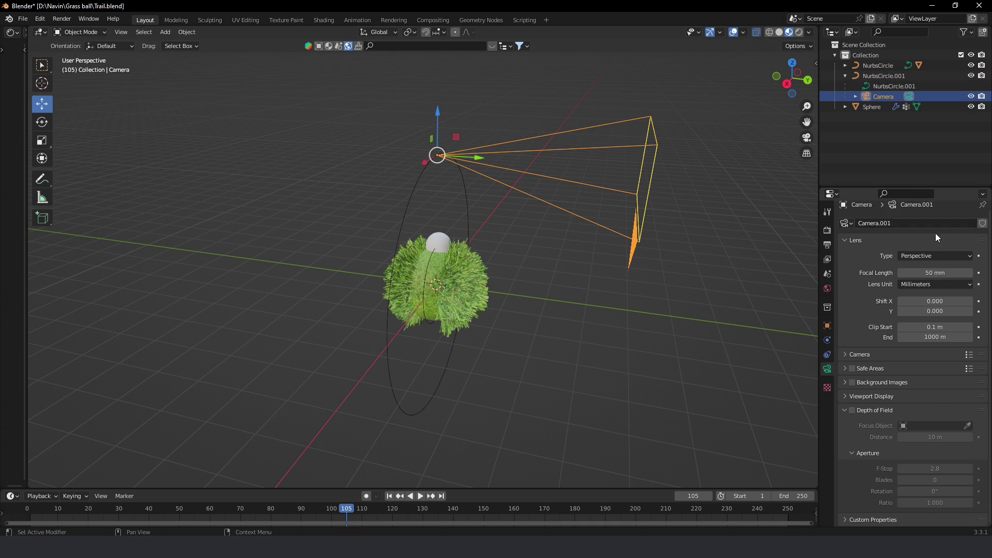
click(827, 324)
drag(929, 290, 961, 289)
middle_drag(578, 280, 575, 284)
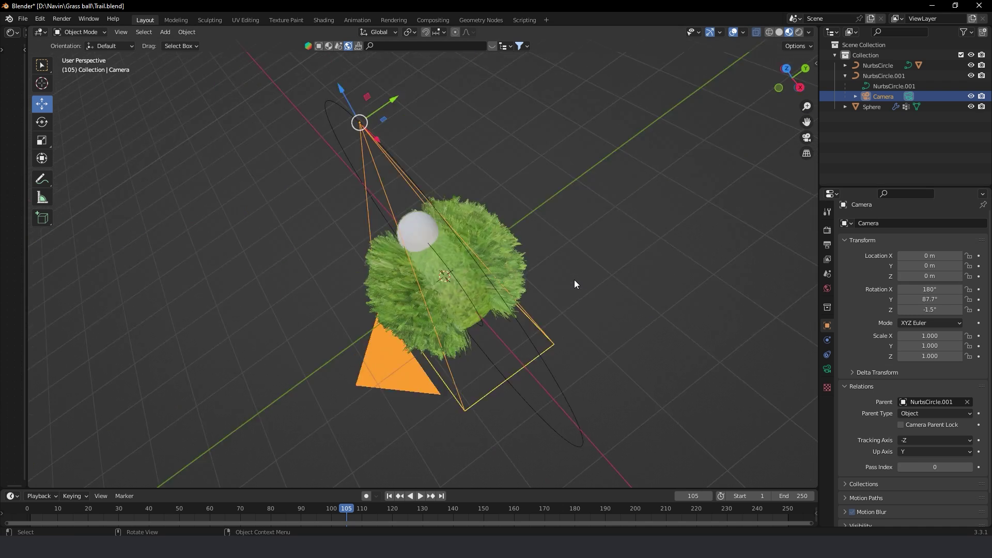
key(KP_0)
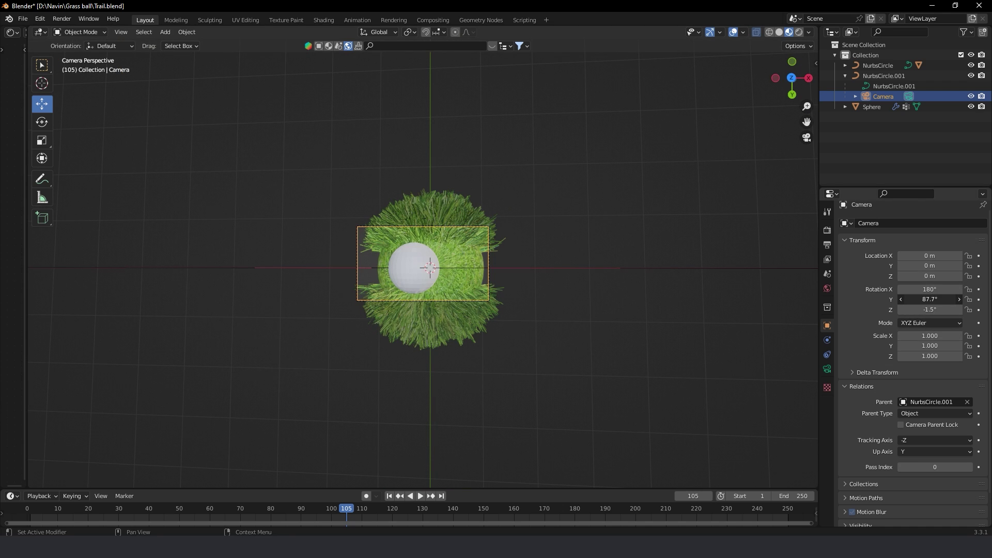
drag(929, 299, 945, 299)
mouse_move(935, 303)
mouse_down()
mouse_move(928, 300)
mouse_move(935, 309)
mouse_up()
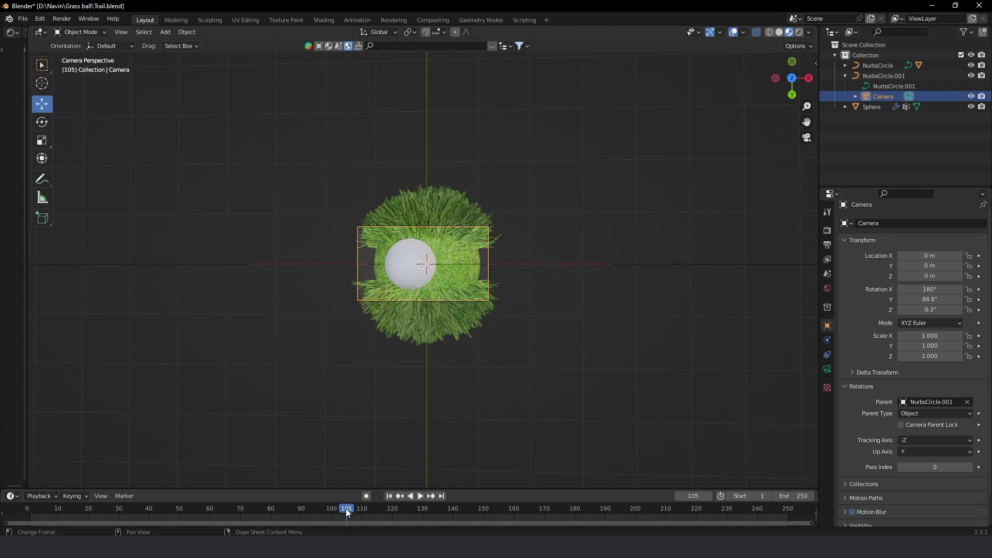
Preview the camera moving along the path, then select NurbsCircle.001's path settings
key(space)
mouse_move(345, 509)
mouse_down()
mouse_move(265, 519)
mouse_move(385, 515)
mouse_move(18, 527)
mouse_up()
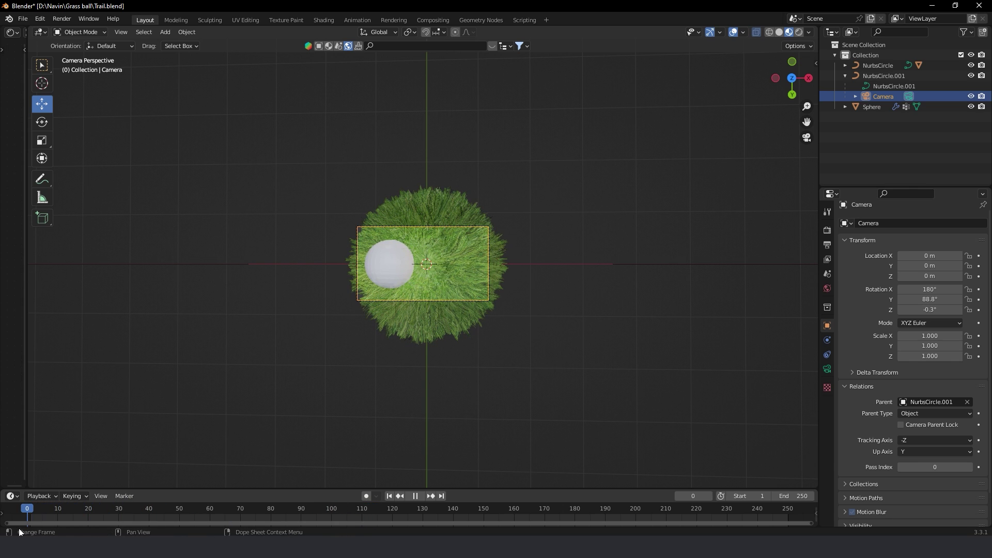
key(space)
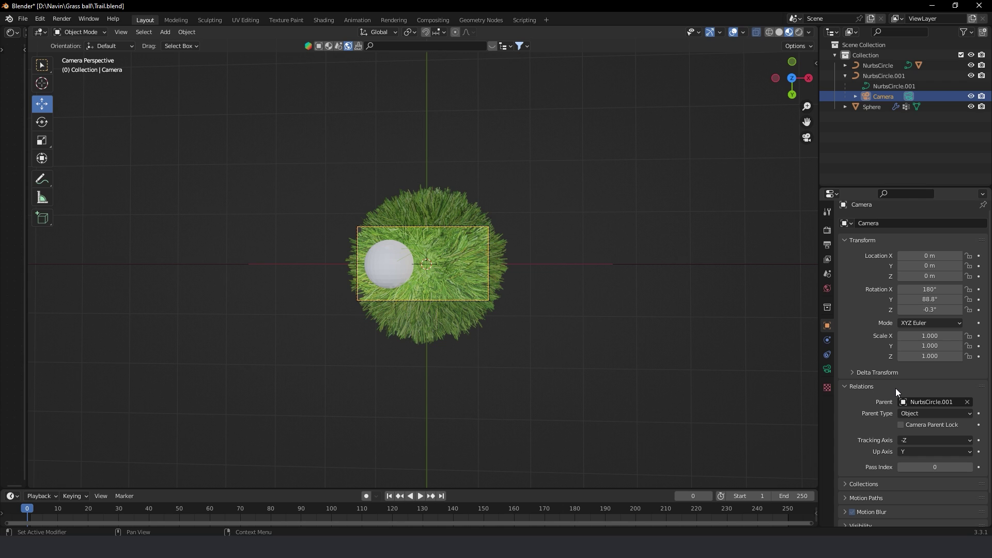
click(891, 86)
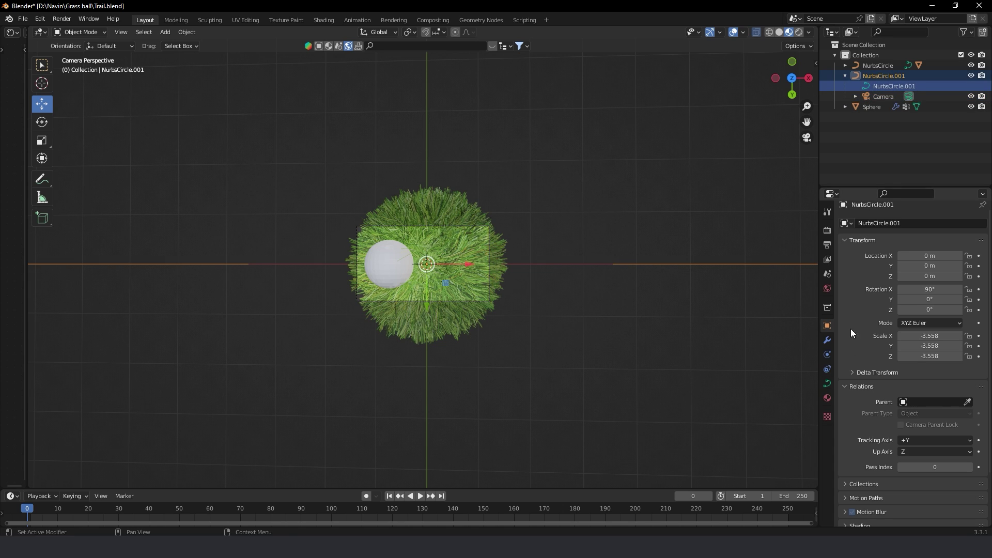
click(827, 383)
scroll(858, 406, down, 6)
Set the path Evaluation Time at frame 120 and replay the camera move from the start
scroll(858, 407, down, 6)
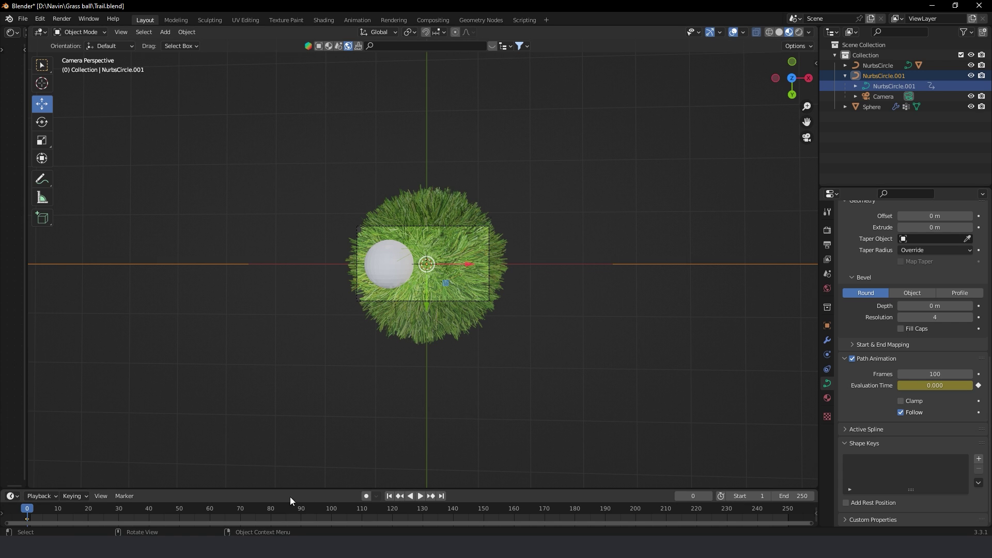
drag(294, 511, 393, 519)
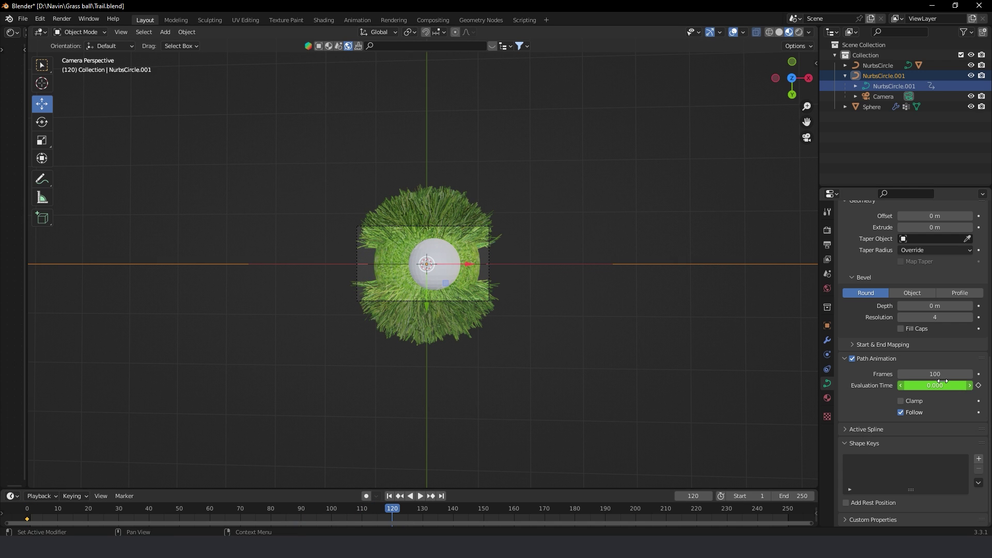
drag(942, 381, 966, 385)
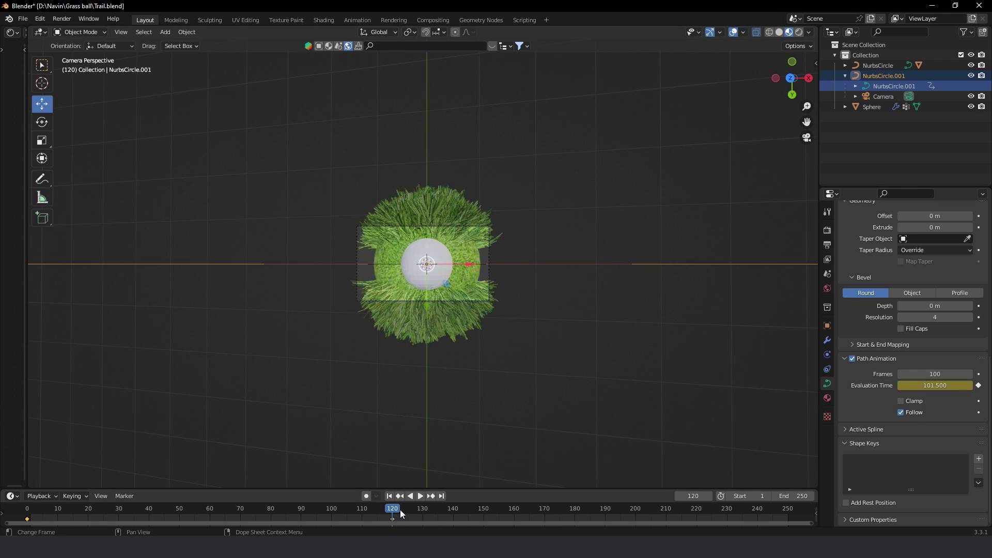
drag(399, 510, 27, 519)
key(space)
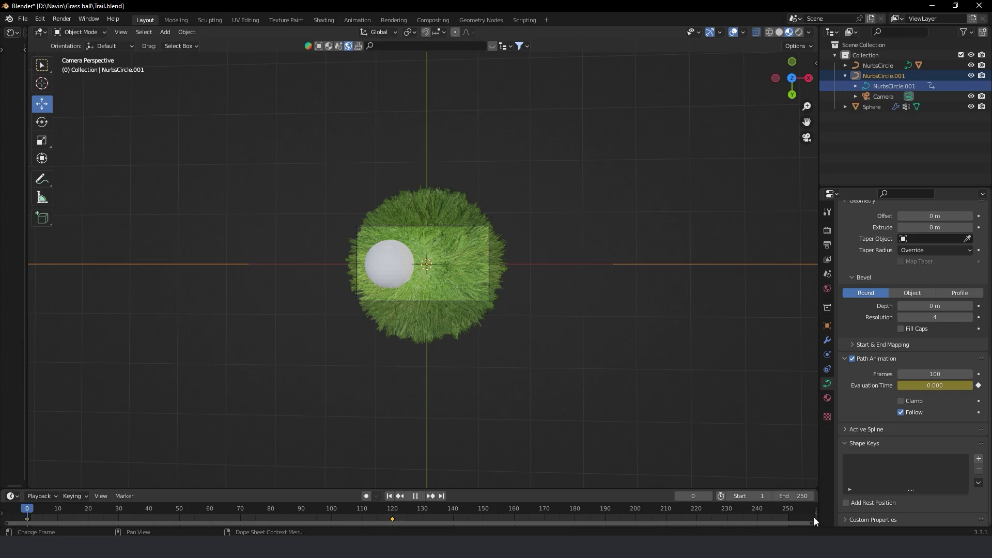
key(space)
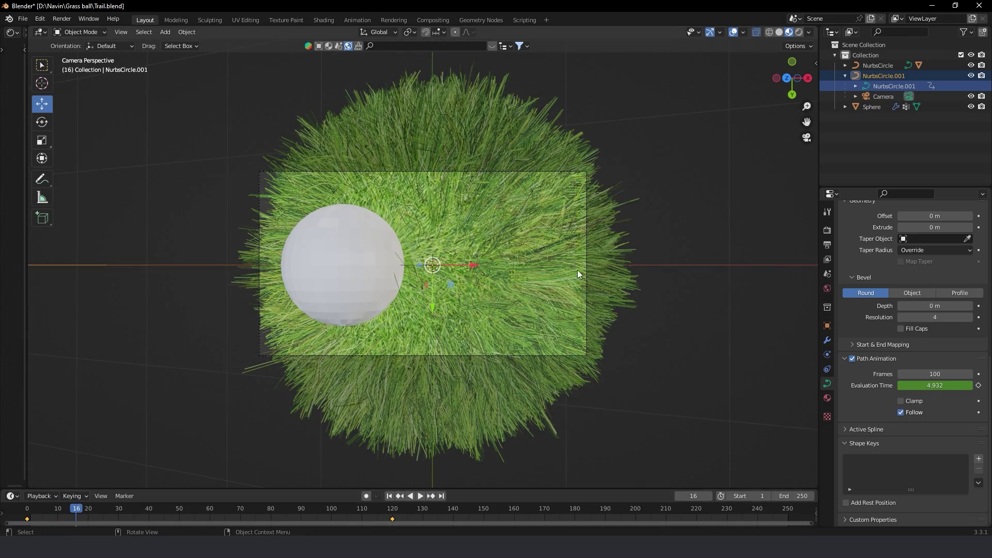
Preview the camera path animation in Rendered shading, scrubbing to around frame 68
click(798, 32)
key(space)
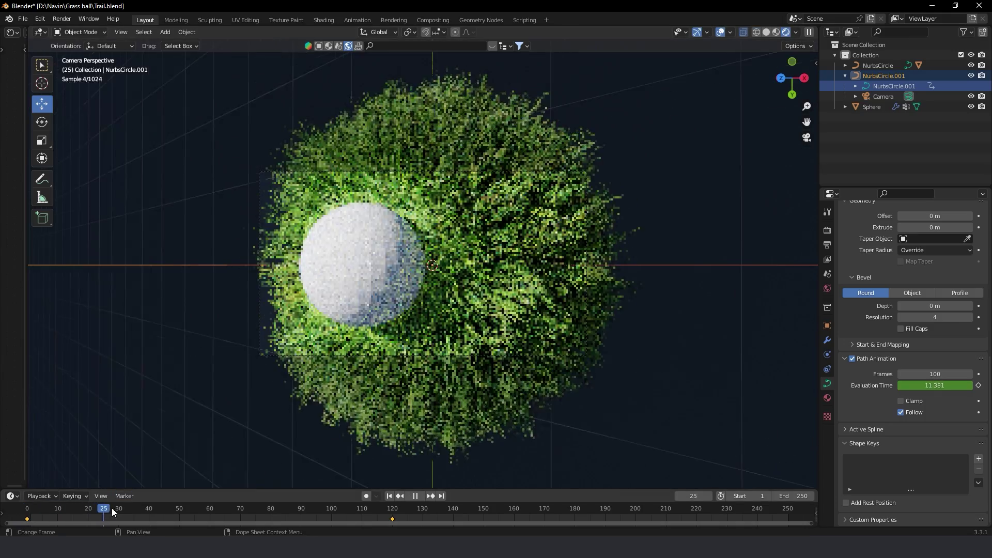
key(space)
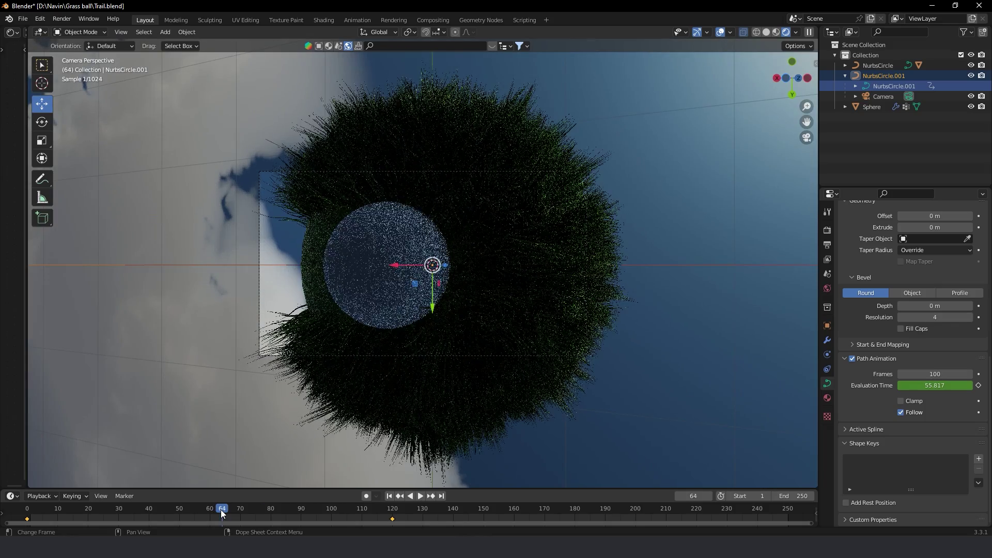
key(space)
drag(245, 509, 27, 517)
key(space)
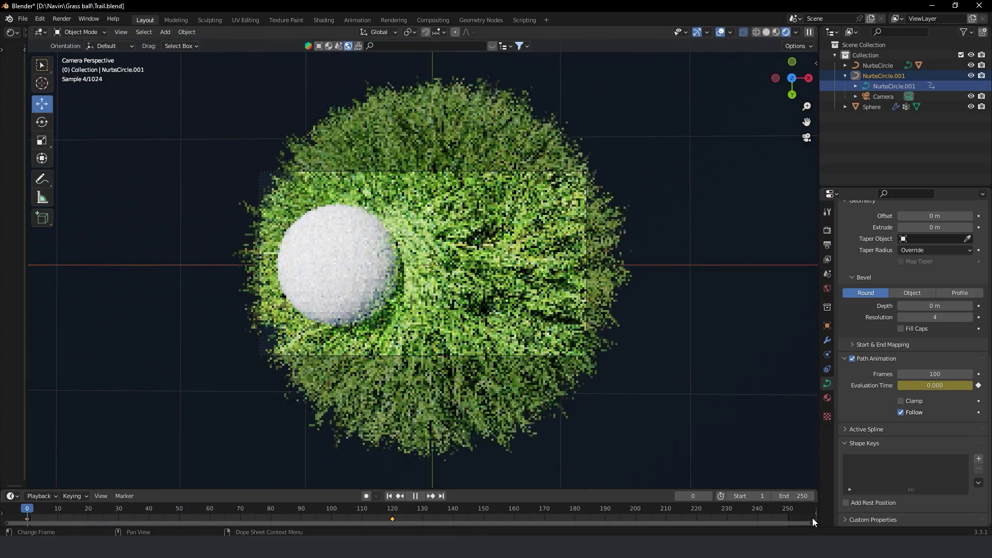
key(space)
drag(117, 516, 240, 503)
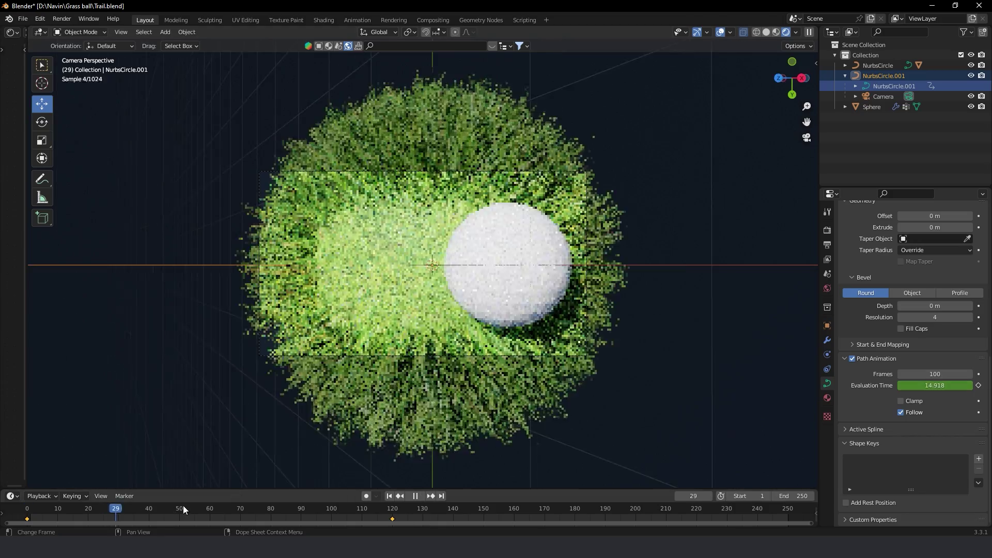
key(Escape)
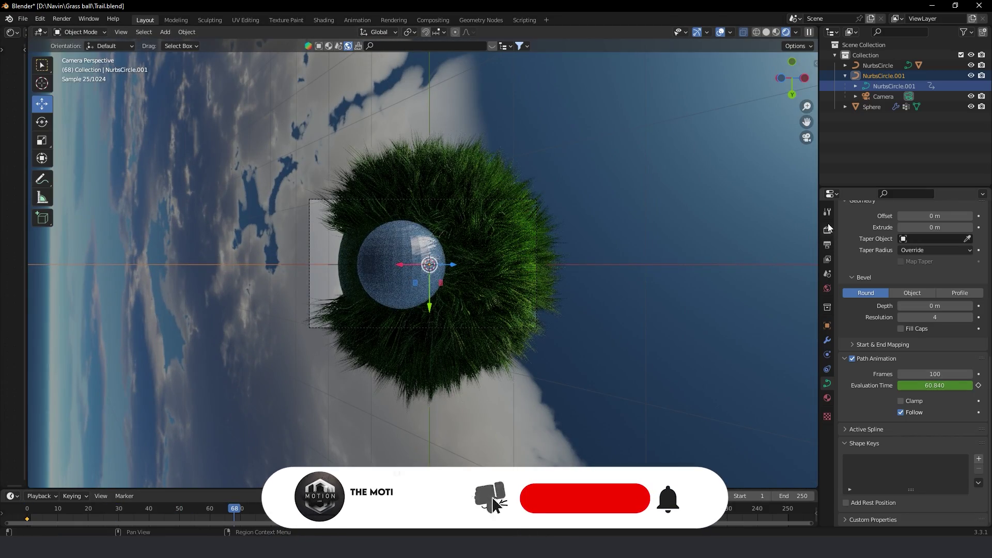
Enable Transparent in the Render properties' Film panel
click(827, 229)
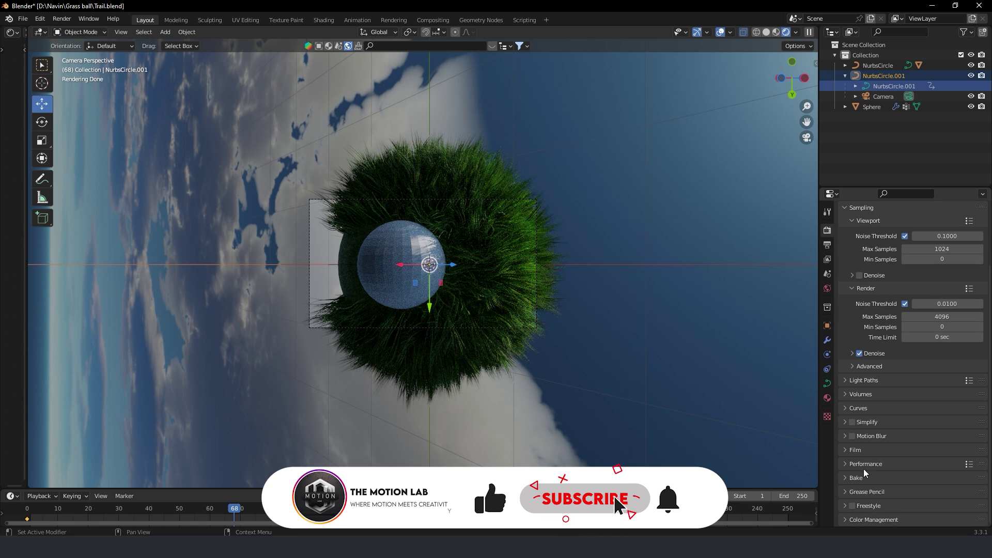
click(845, 450)
scroll(917, 505, down, 2)
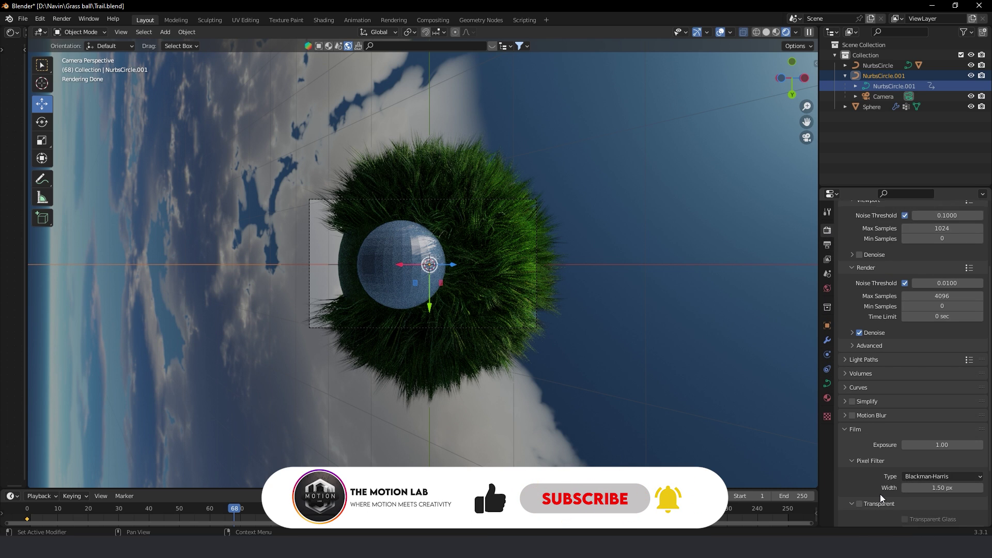
click(859, 482)
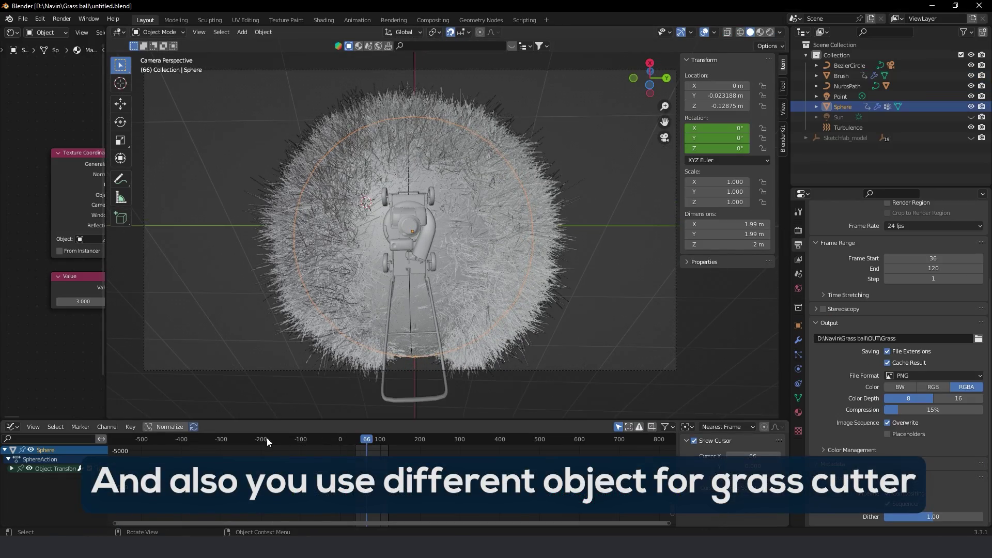
Scrub and play the mowing animation in Rendered shading, showing the lawnmower on the grass ball
drag(267, 437, 218, 442)
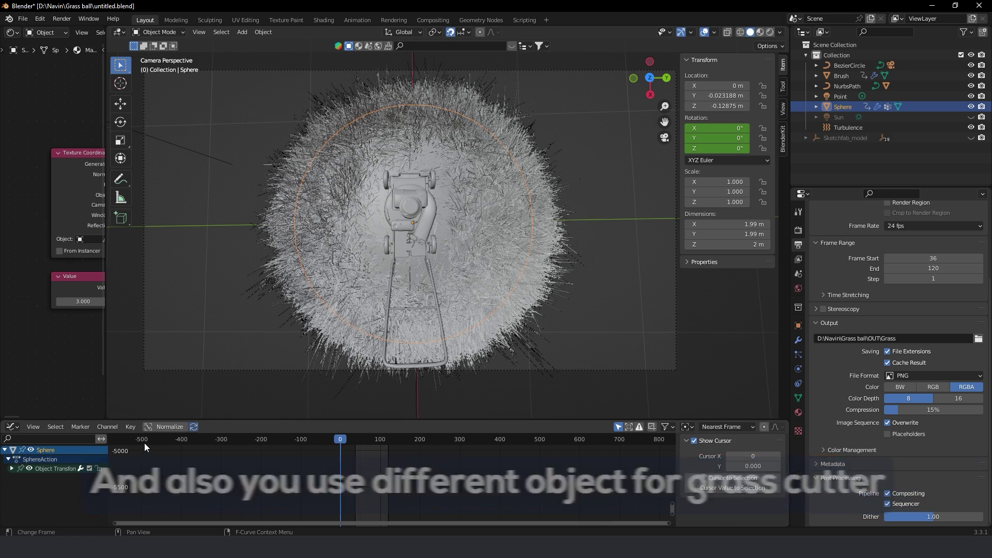
drag(351, 438, 364, 436)
key(space)
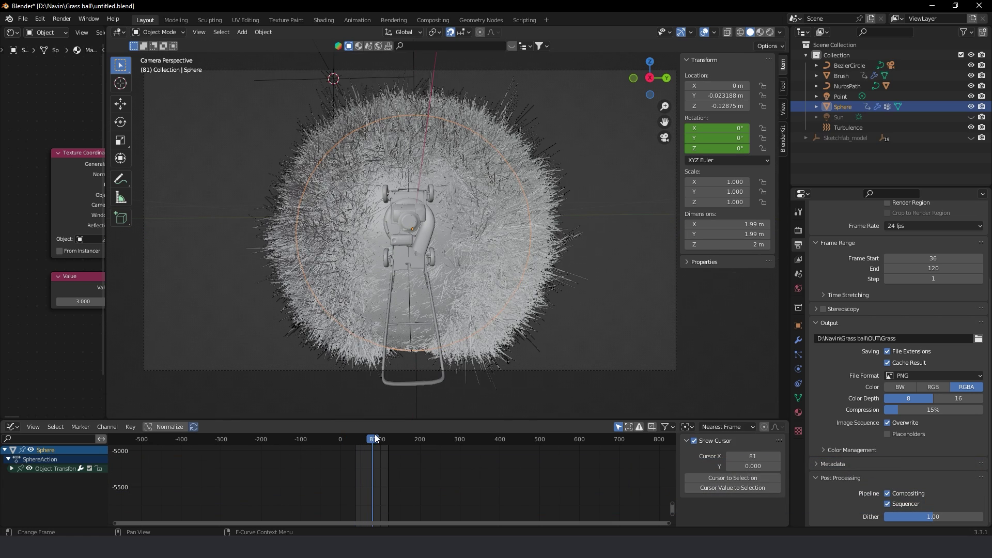
click(768, 32)
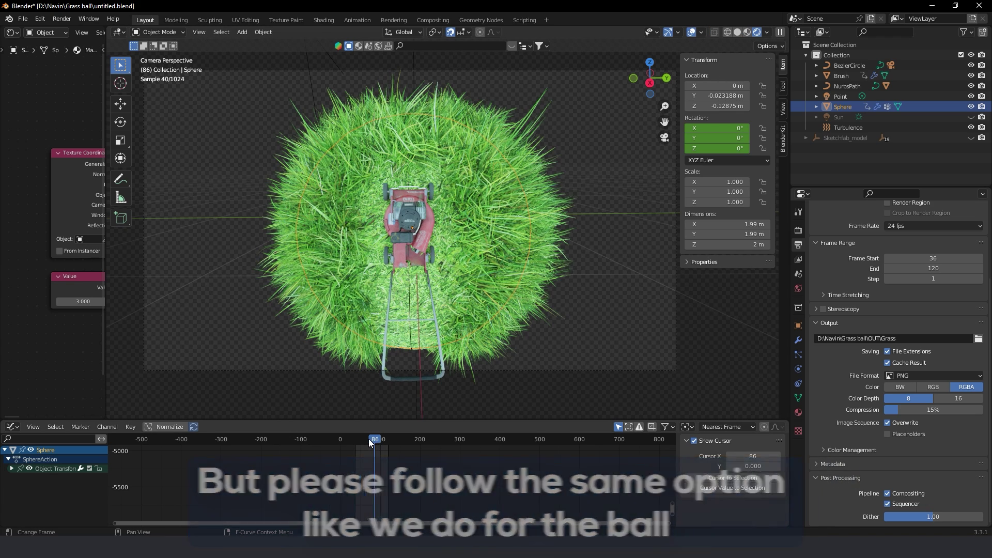
drag(368, 439, 362, 439)
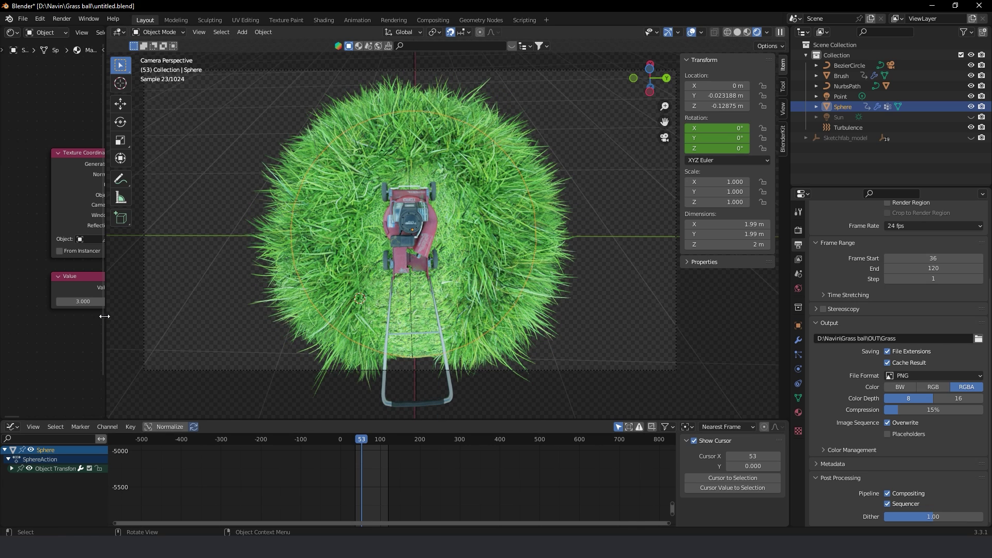
Widen the Shader Editor and pan through the grass material's texture, Principled BSDF and output nodes
drag(107, 211, 437, 211)
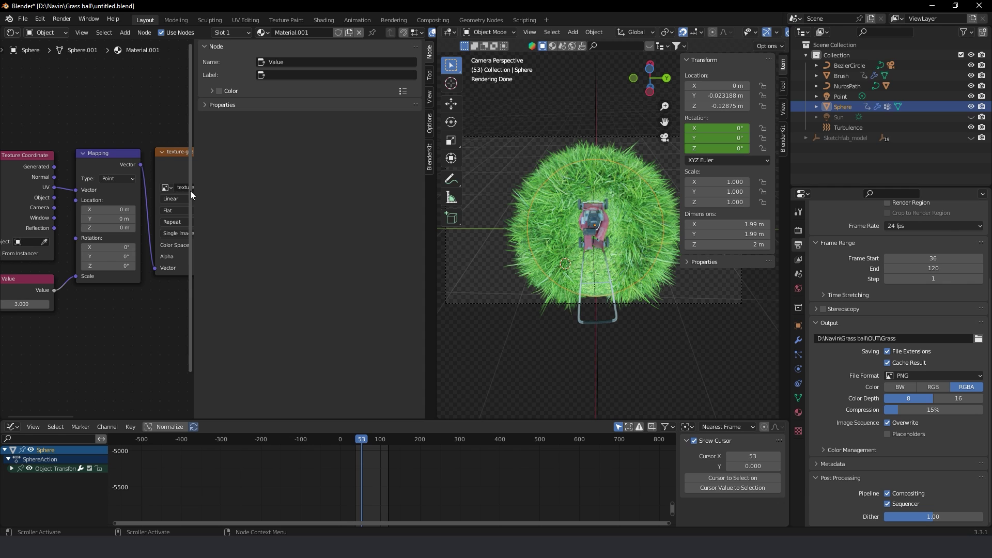
drag(190, 191, 405, 196)
mouse_move(317, 247)
middle_down()
mouse_move(231, 220)
mouse_move(112, 228)
middle_up()
scroll(232, 220, down, 3)
scroll(155, 227, up, 2)
middle_drag(320, 212, 348, 225)
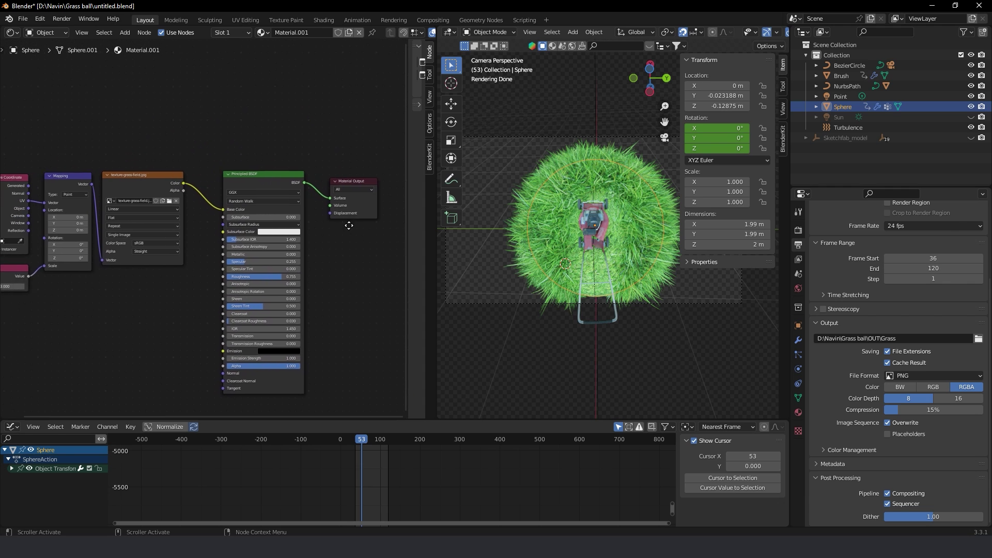
scroll(268, 281, up, 2)
scroll(177, 243, up, 2)
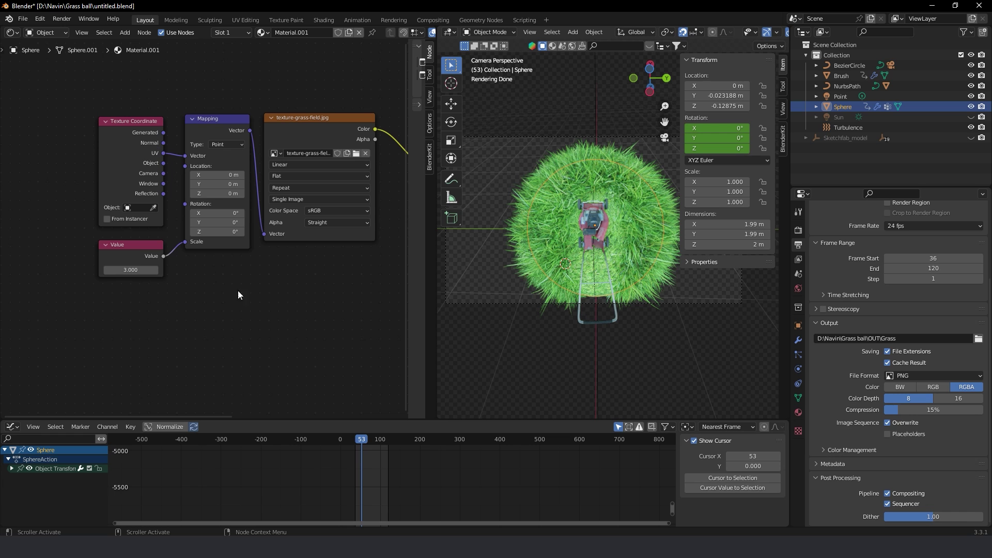
middle_drag(238, 291, 414, 275)
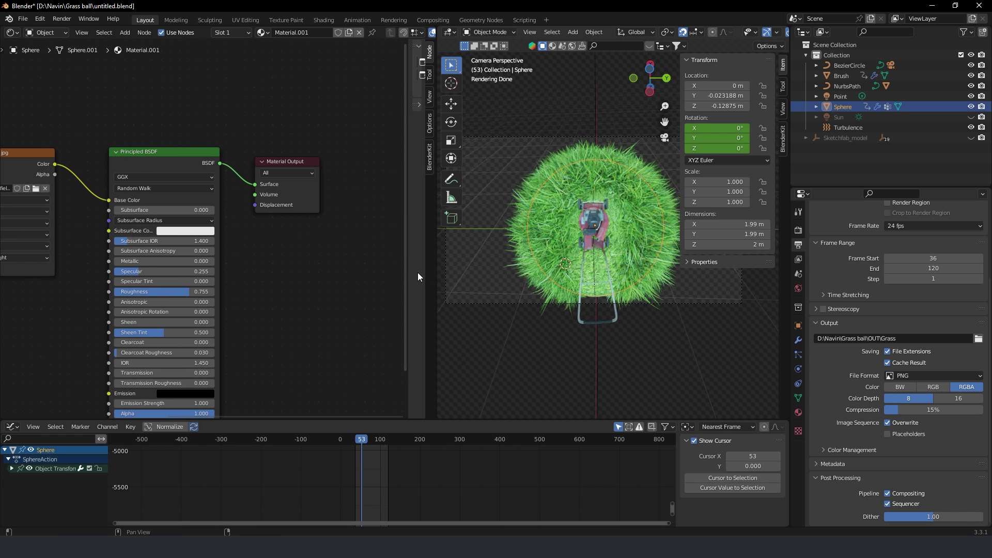
Go to frame 75 and orbit and zoom in on the rendered grass strands
key(n)
drag(438, 266, 180, 266)
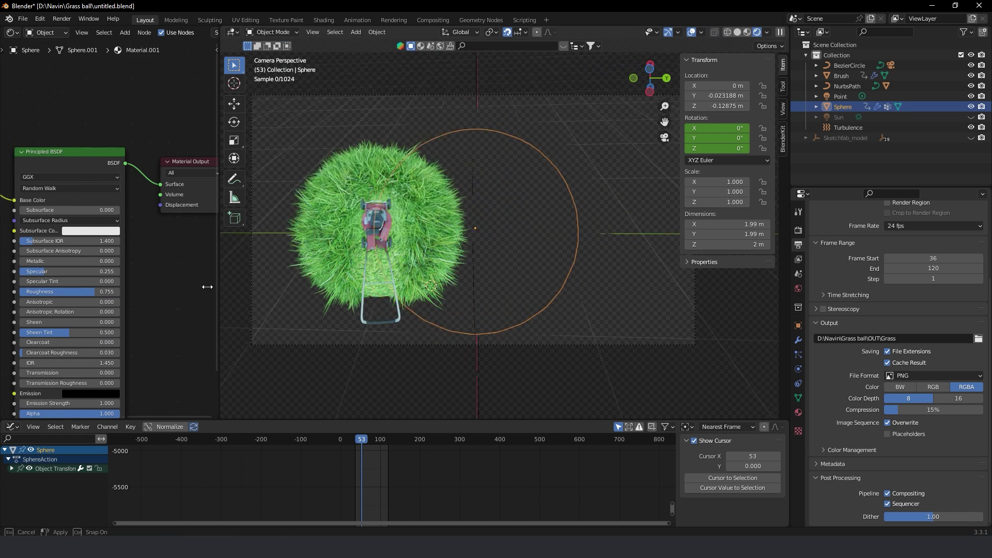
scroll(448, 258, up, 3)
scroll(448, 258, up, 2)
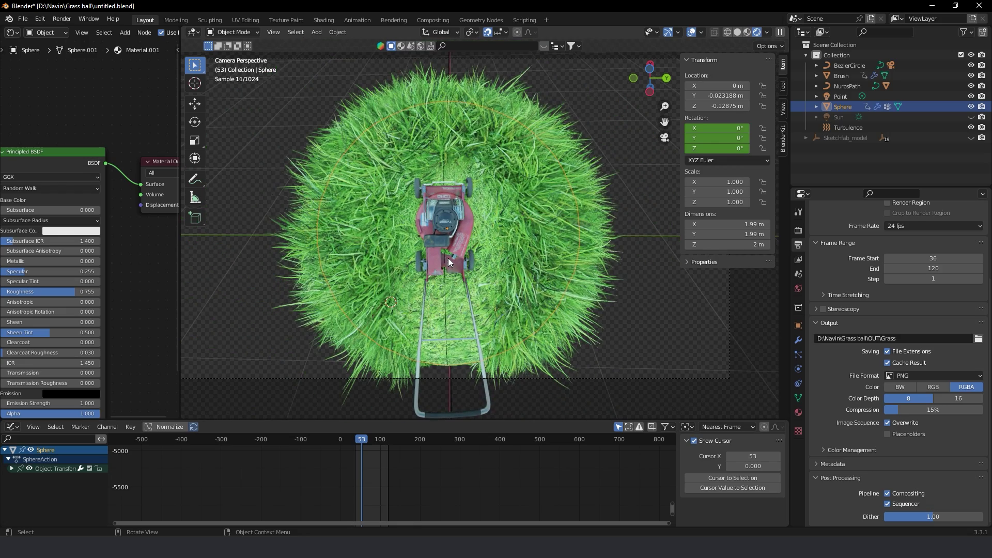
click(370, 440)
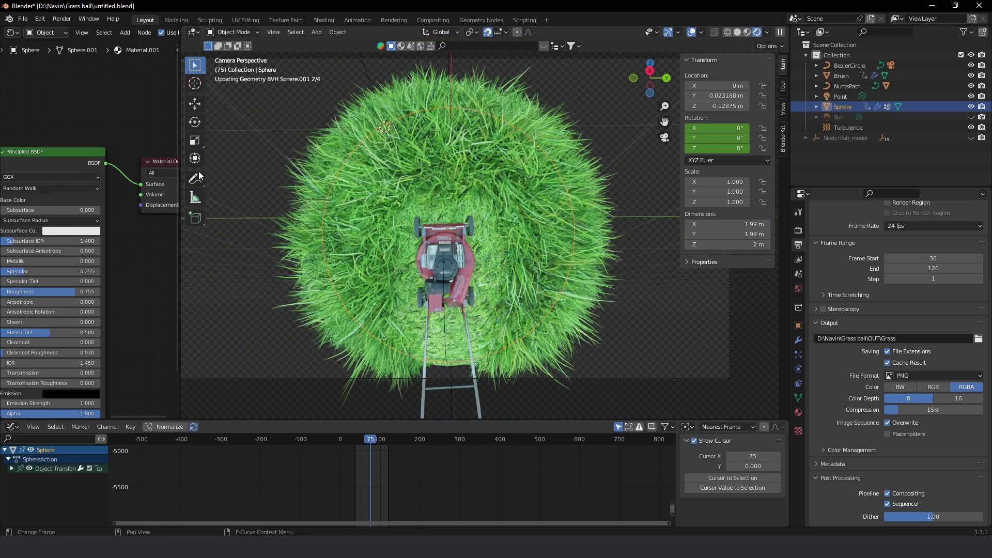
mouse_move(419, 240)
middle_down()
mouse_move(480, 231)
mouse_move(600, 304)
mouse_move(553, 244)
mouse_move(500, 271)
mouse_move(467, 261)
mouse_move(448, 300)
mouse_move(550, 250)
mouse_move(506, 203)
mouse_move(480, 196)
mouse_move(463, 216)
middle_up()
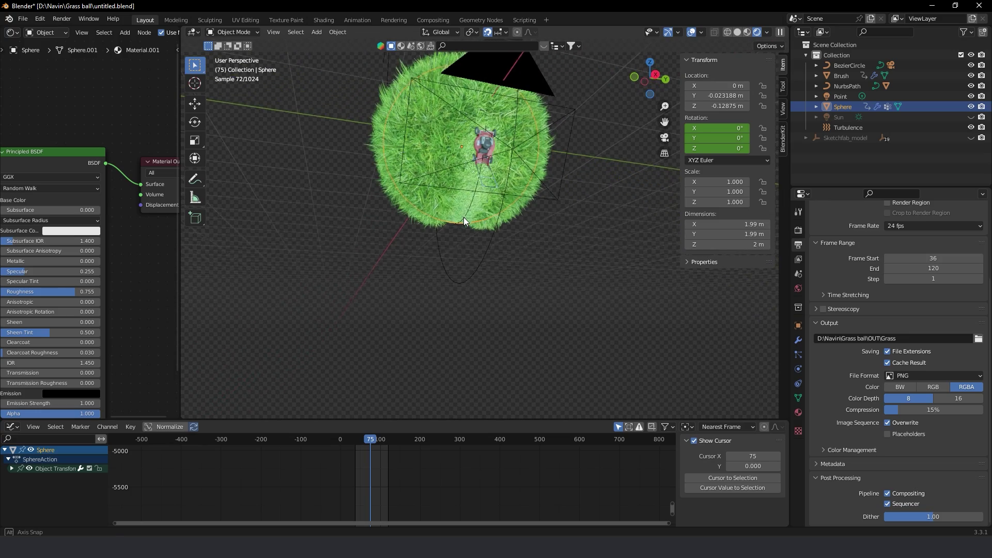
scroll(501, 203, up, 5)
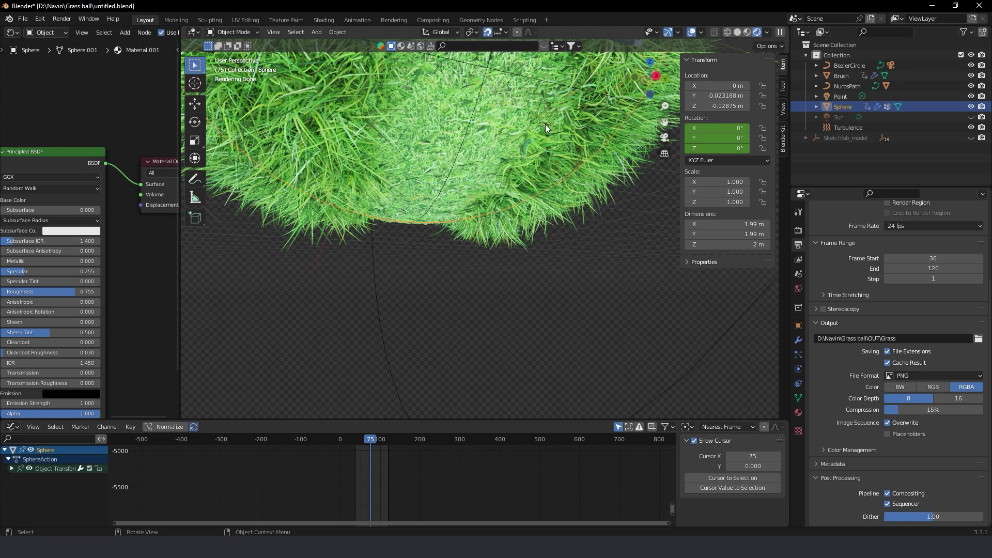
Scroll through the grass particle system settings in Particle Properties
click(799, 356)
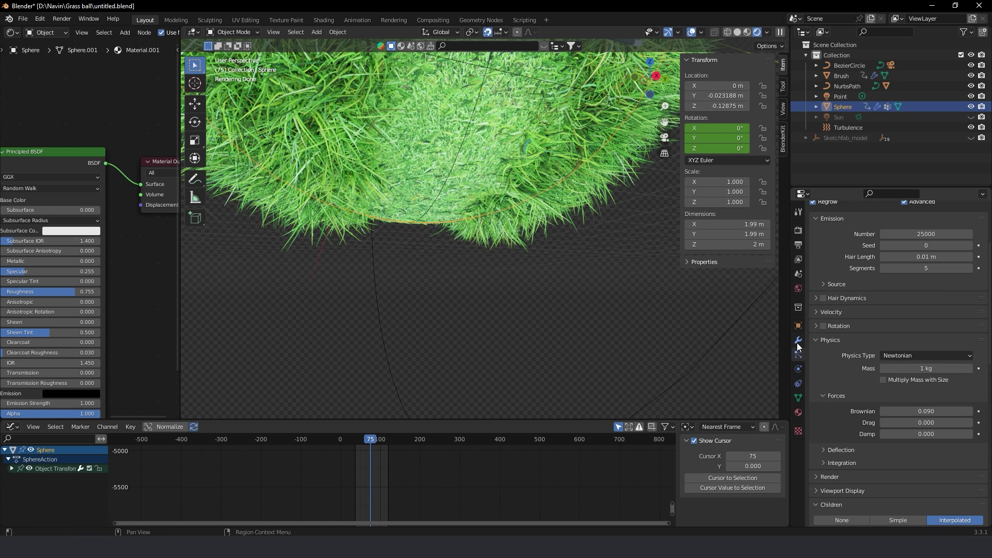
scroll(823, 401, down, 5)
scroll(823, 400, down, 5)
scroll(823, 401, down, 5)
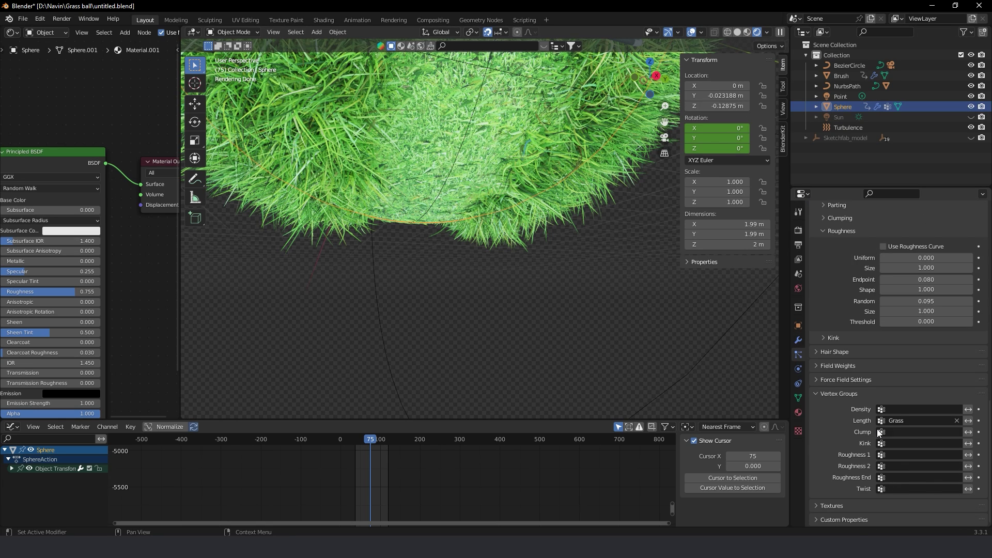
scroll(847, 388, up, 5)
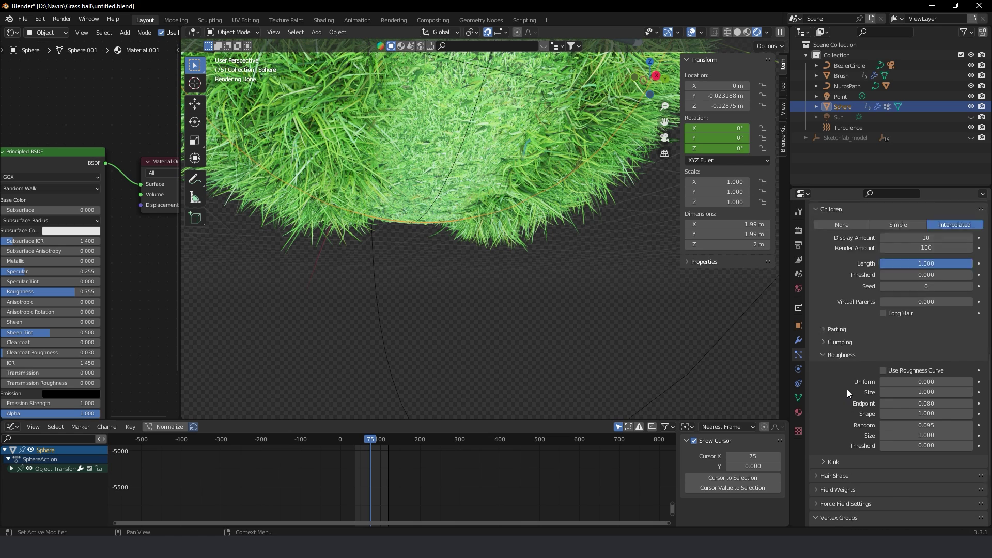
scroll(847, 388, up, 2)
scroll(854, 352, down, 3)
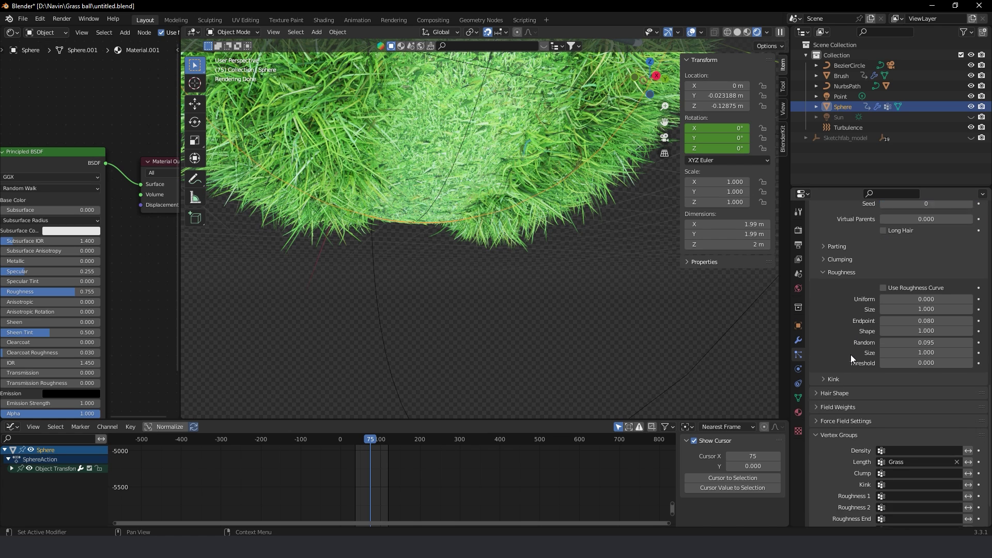
scroll(850, 355, down, 4)
scroll(450, 277, down, 2)
scroll(450, 277, down, 3)
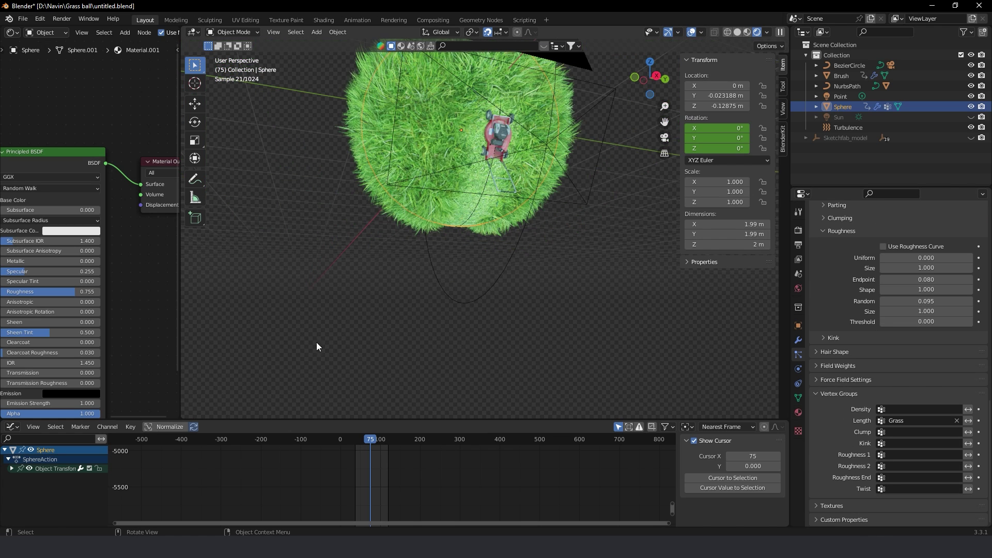
middle_drag(429, 222, 387, 174)
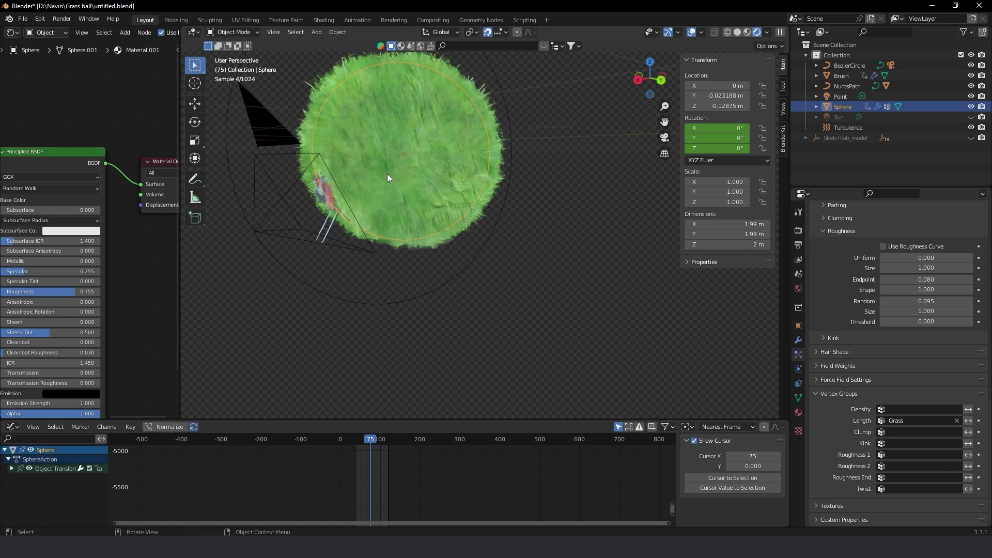
Select the camera and show its lens settings with the 12 mm focal length
click(286, 196)
scroll(910, 309, up, 3)
scroll(910, 309, up, 4)
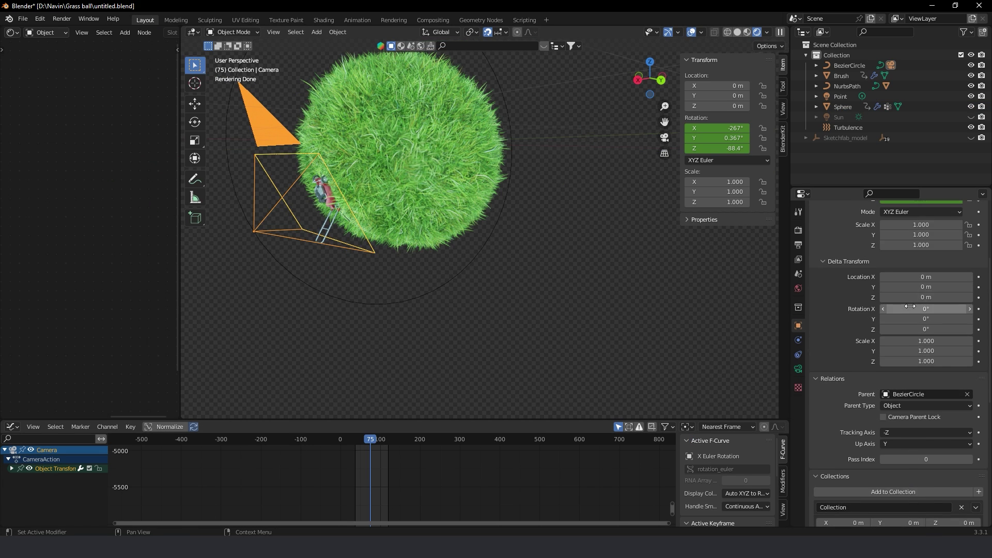
scroll(878, 308, up, 4)
scroll(845, 307, up, 3)
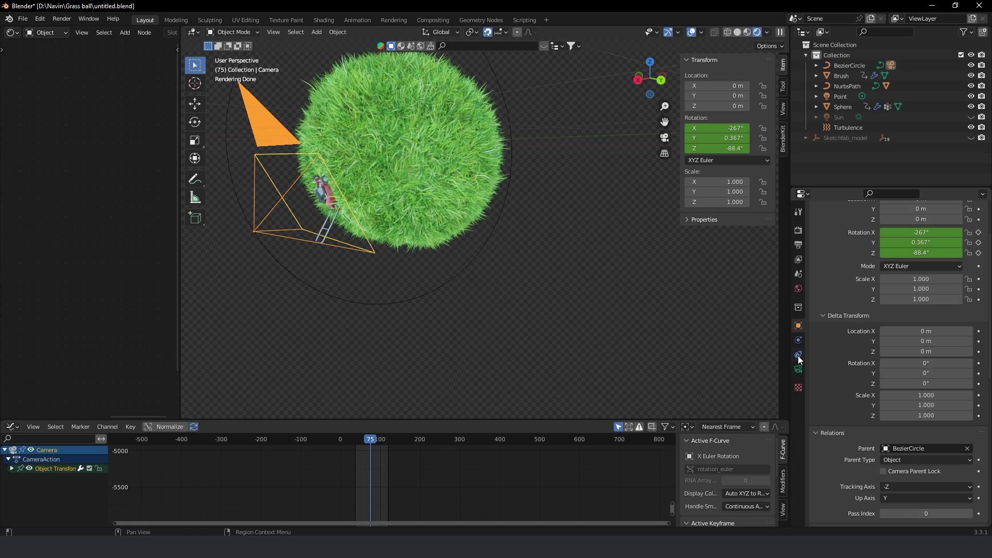
click(798, 369)
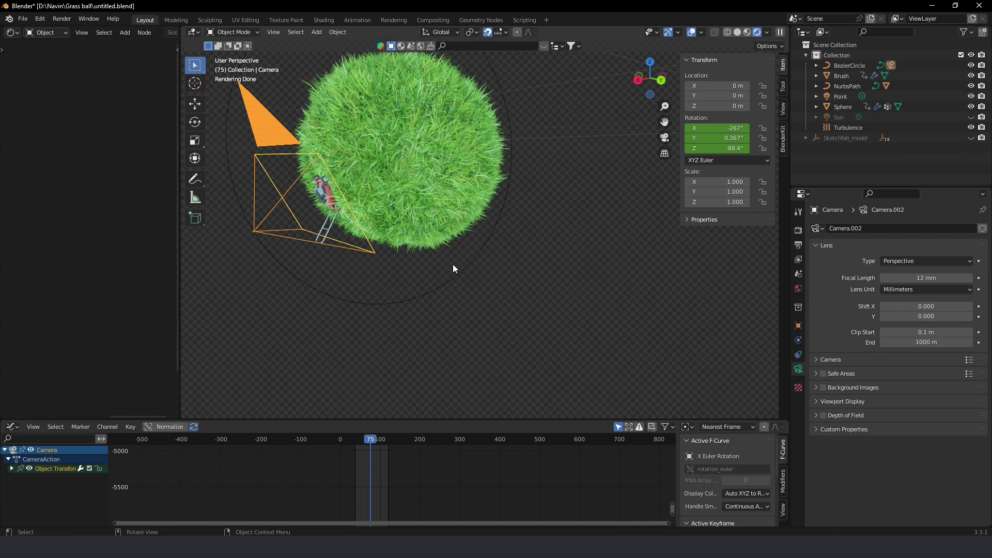
mouse_move(453, 265)
middle_down()
mouse_move(427, 232)
mouse_move(448, 266)
mouse_move(554, 255)
mouse_move(544, 293)
mouse_move(414, 200)
mouse_move(442, 177)
mouse_move(538, 180)
mouse_move(451, 151)
mouse_move(421, 115)
middle_up()
Select the lawnmower and enlarge the Shader Editor to show its Image Texture nodes
click(421, 115)
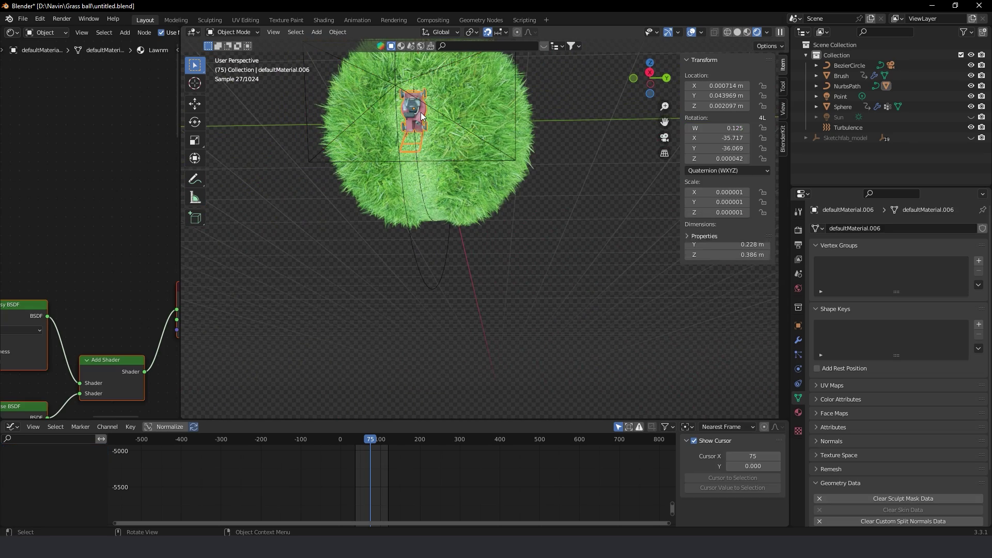
middle_drag(78, 310, 169, 240)
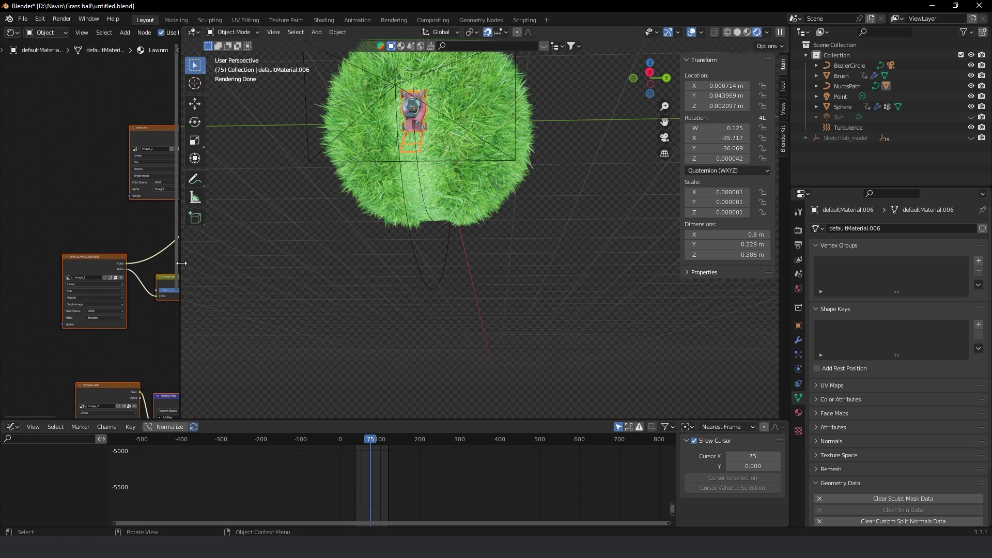
mouse_move(181, 263)
mouse_down()
mouse_move(575, 269)
mouse_move(666, 289)
mouse_up()
middle_drag(219, 306, 333, 308)
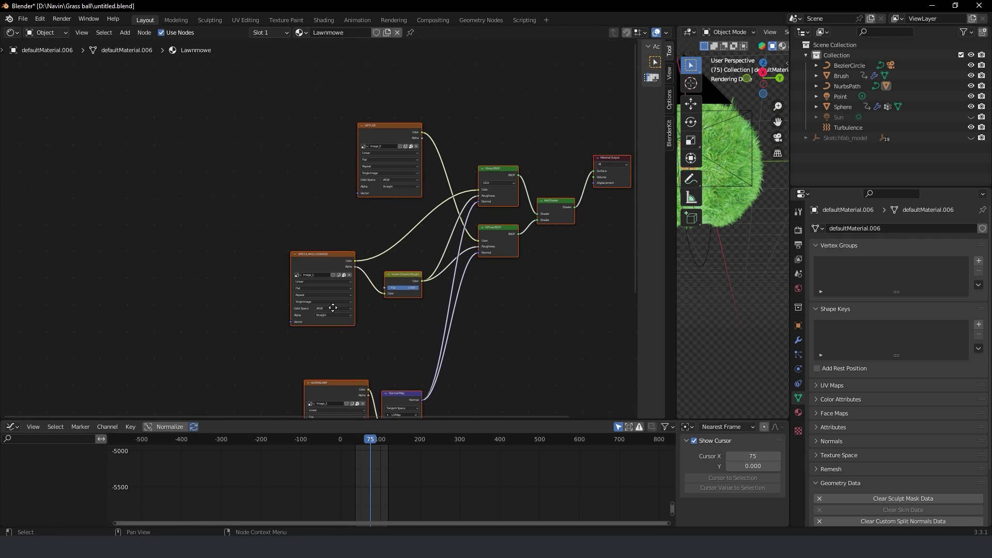
scroll(332, 307, up, 2)
scroll(463, 281, up, 1)
Pan to the Normal Map, BSDF and Add Shader nodes, then restore the 3D view
middle_drag(463, 281, 383, 173)
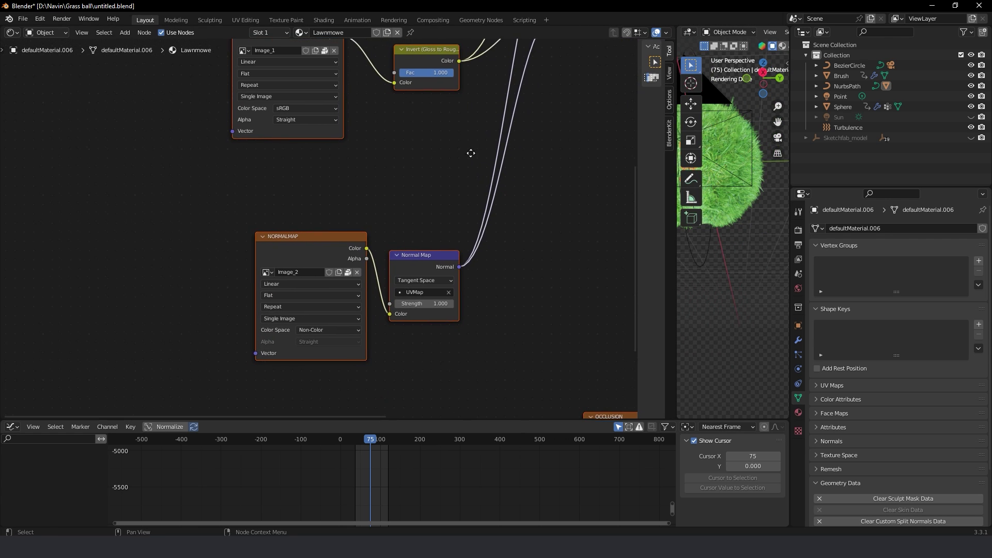
mouse_move(470, 153)
middle_down()
mouse_move(456, 321)
mouse_move(334, 338)
middle_up()
scroll(367, 327, down, 1)
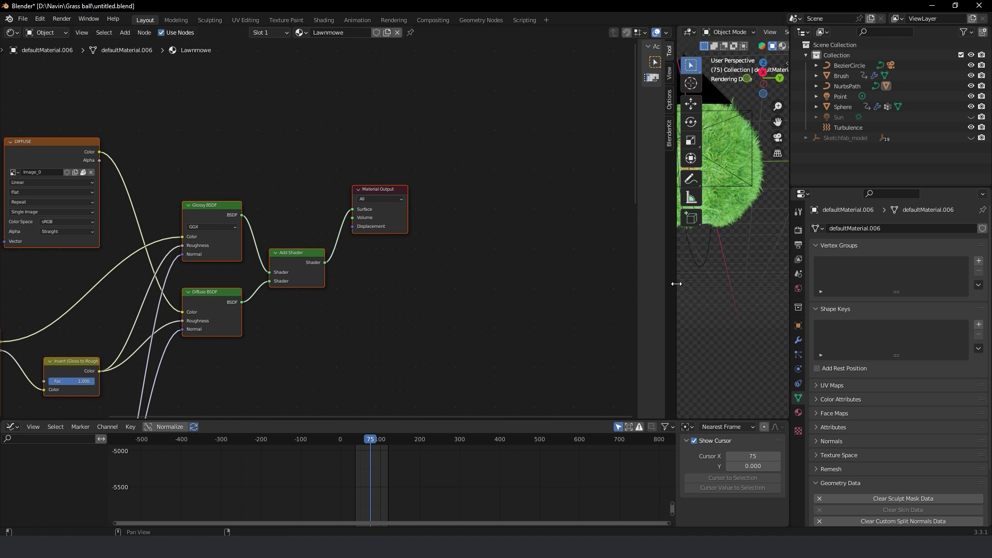
drag(676, 284, 212, 289)
middle_drag(454, 191, 434, 175)
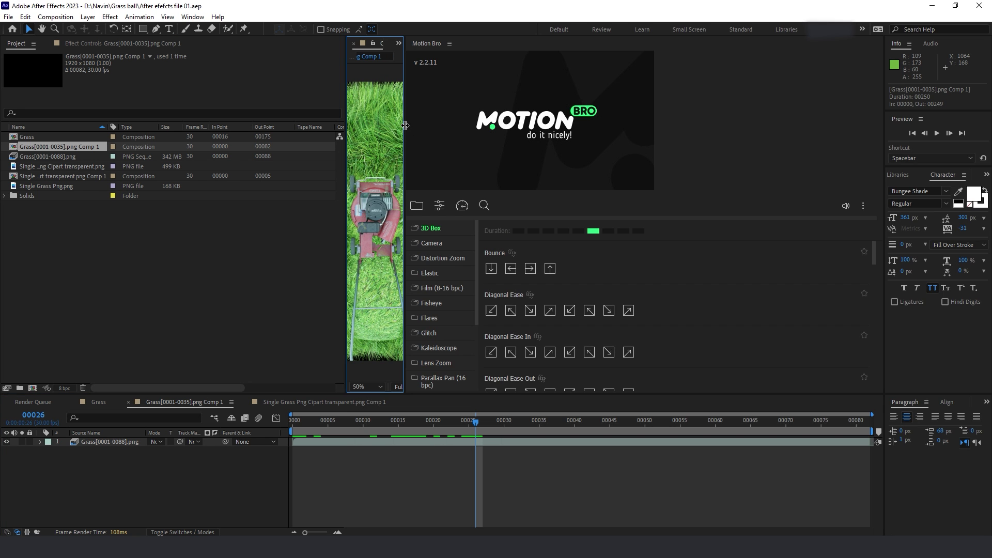
Widen the viewer, switch to the Grass comp and solo the grass-ball layer at frame 41
drag(405, 125, 798, 125)
drag(346, 206, 156, 219)
drag(344, 421, 384, 421)
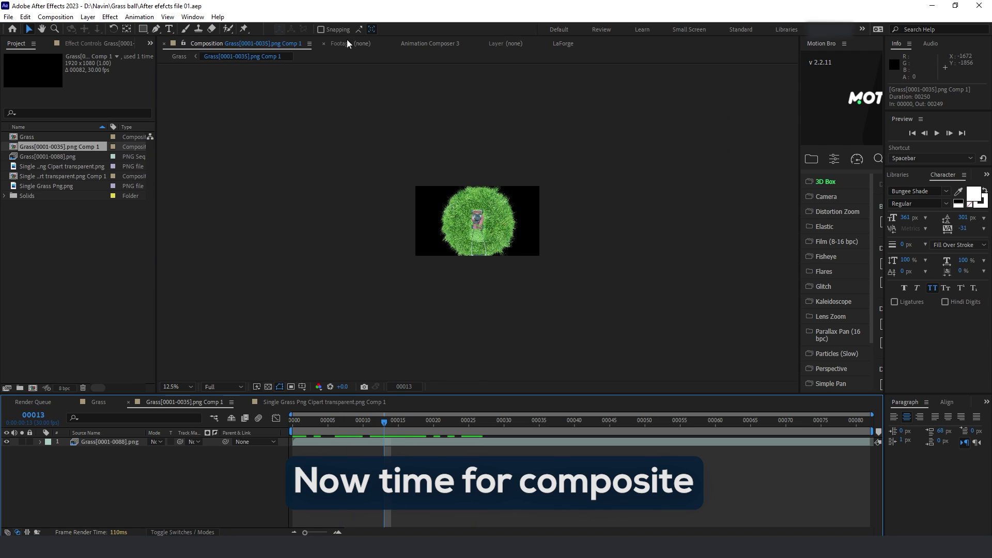
key(Tab)
click(253, 182)
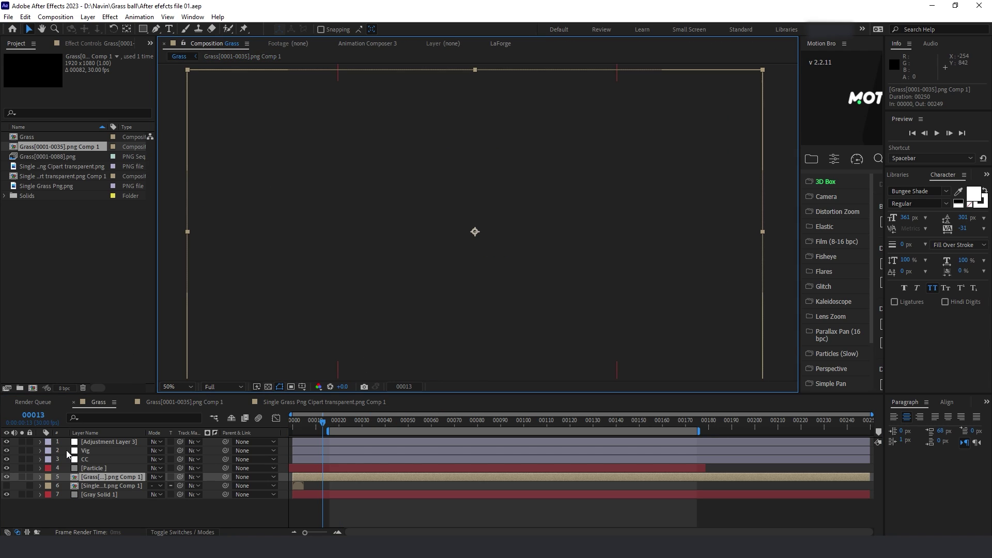
click(21, 476)
drag(359, 424, 387, 424)
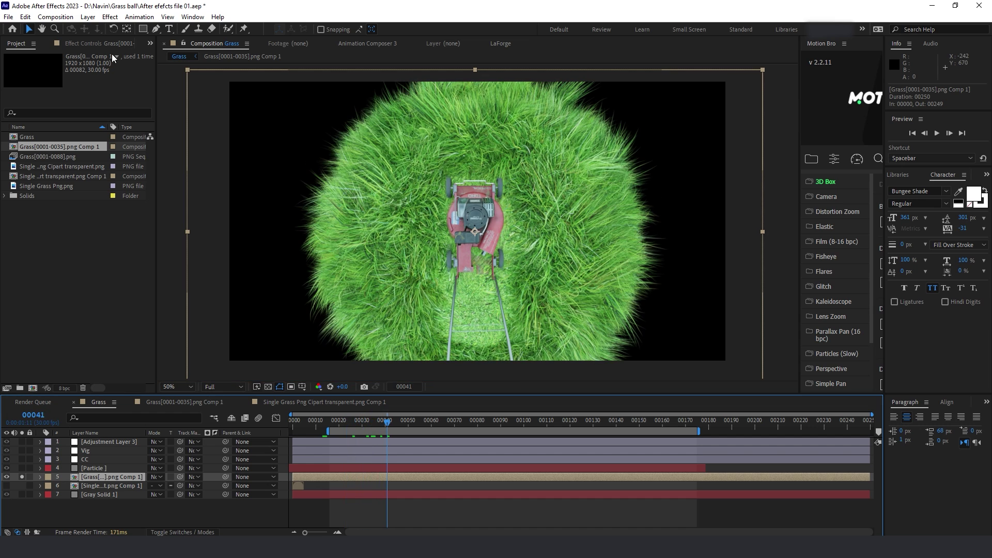
Set the grass layer's Twixtor Speed to 40% and preview the slow motion
click(84, 44)
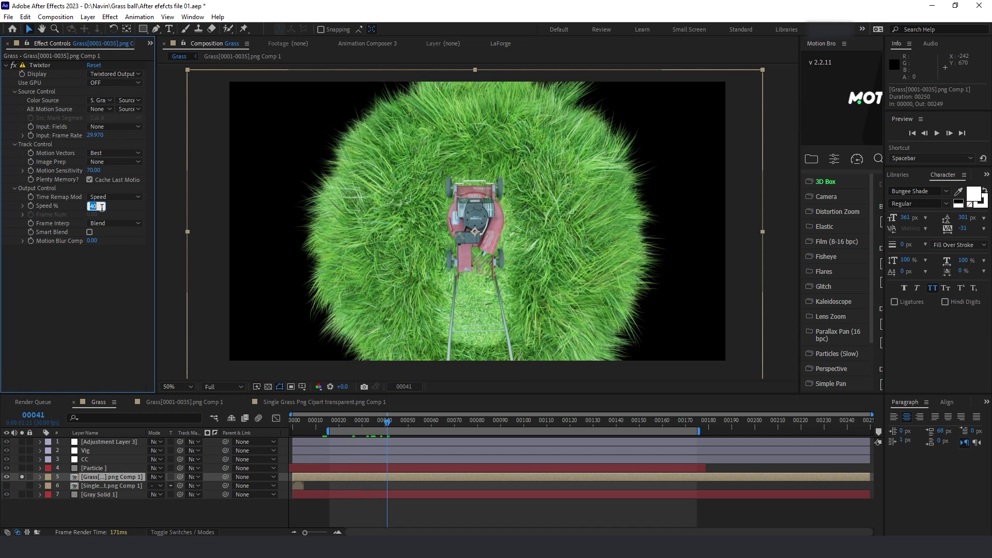
text(30)
key(Return)
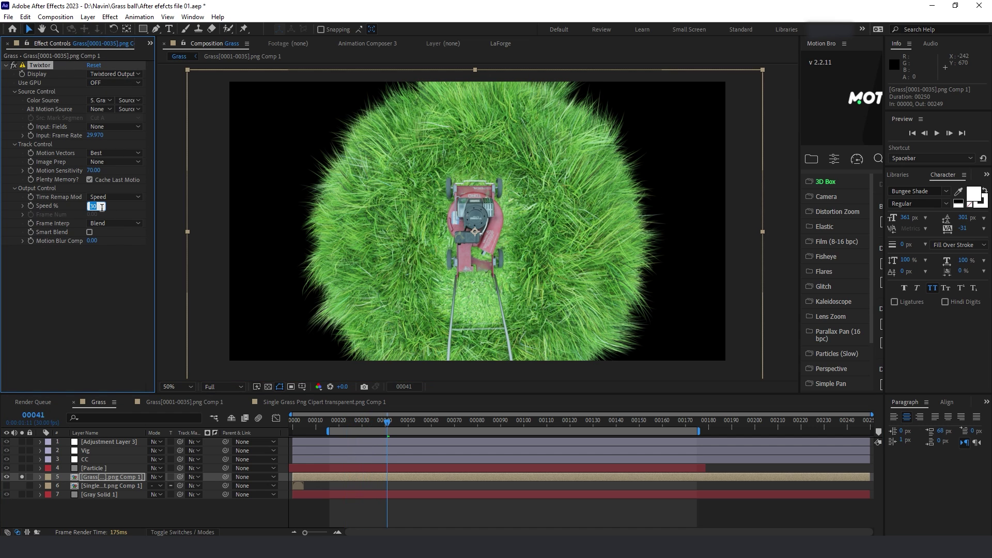
key(Return)
key(space)
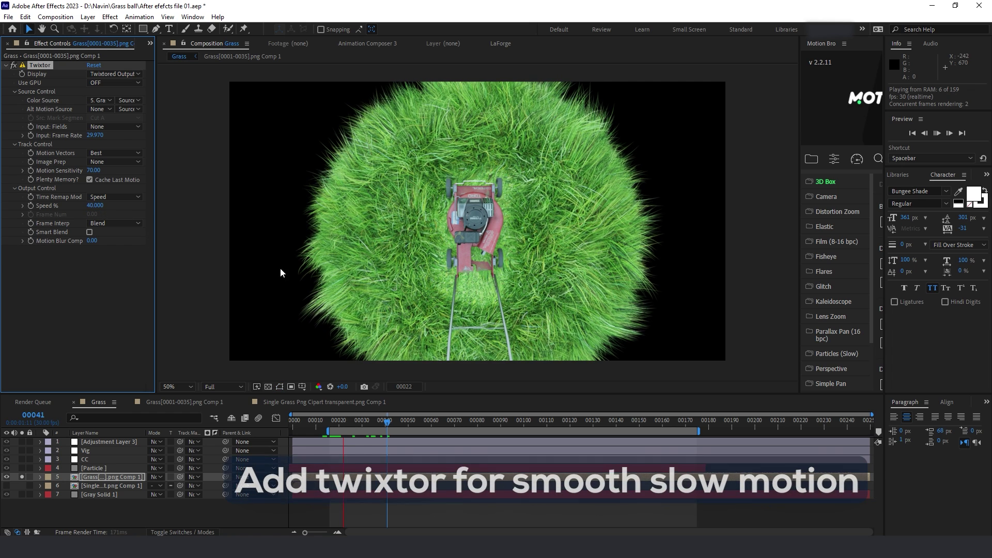
click(105, 476)
Solo the Particle layer and move later in time to see the falling grass
key(ctrl+Up)
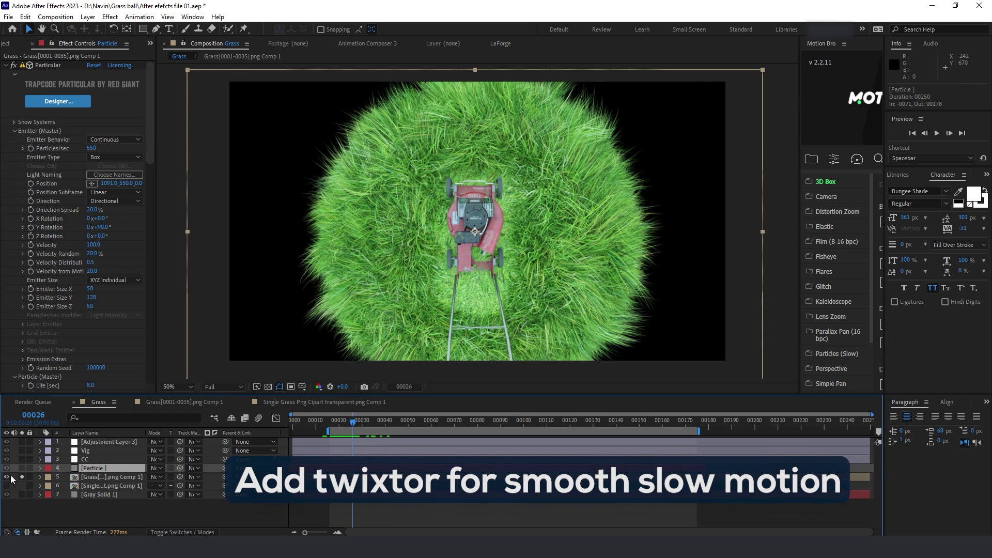
click(22, 469)
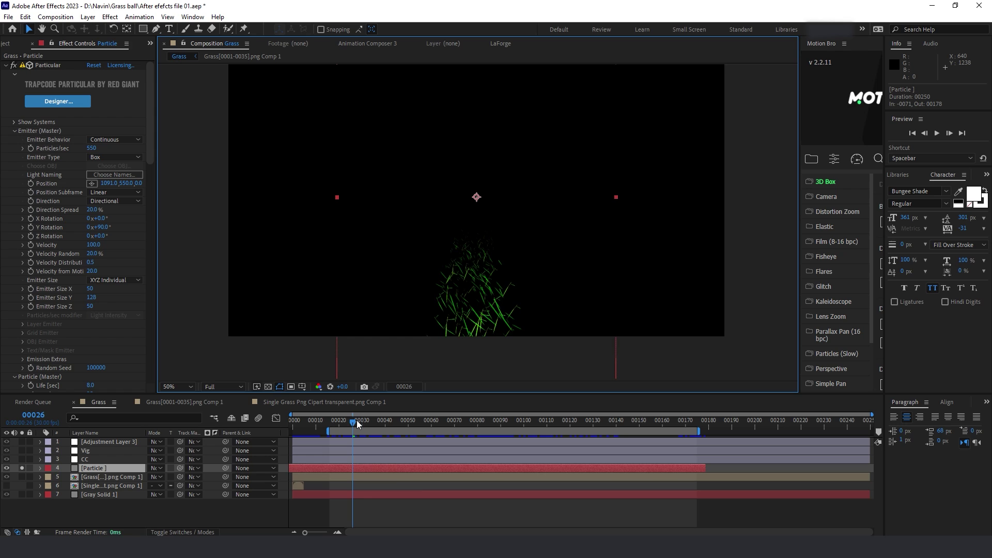
drag(357, 424, 425, 423)
Inspect the Single Grass precomp's blade frames and settings, then return to the Grass comp
double_click(116, 486)
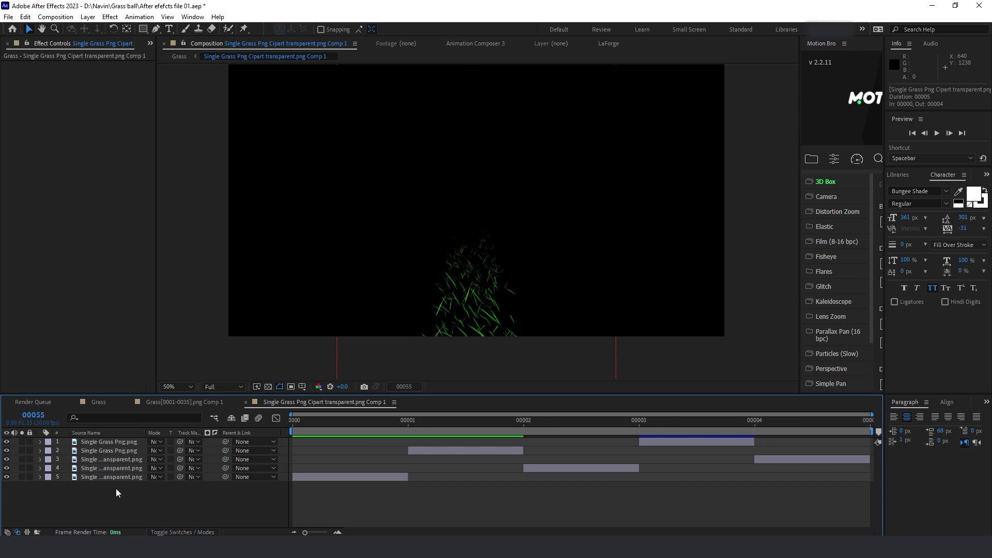
click(416, 423)
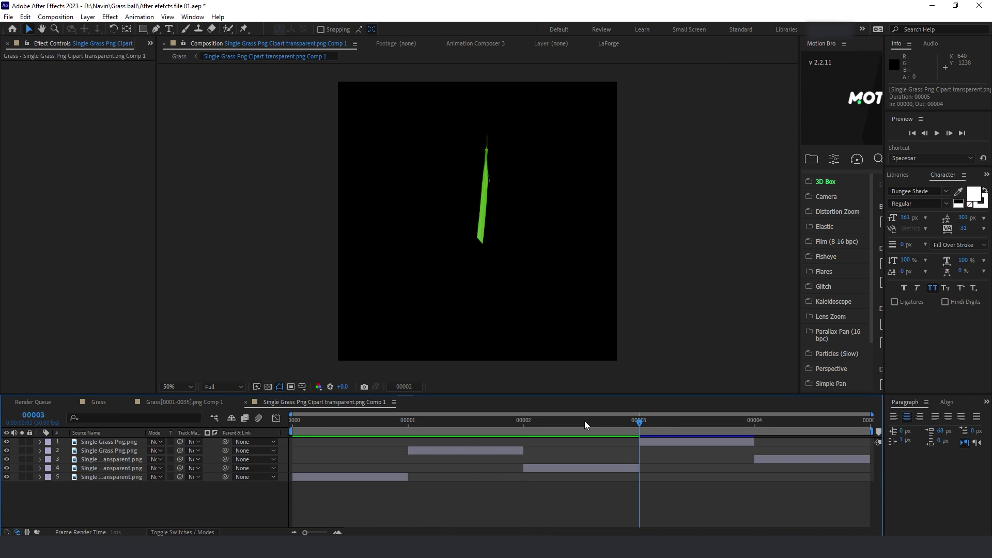
key(space)
click(639, 421)
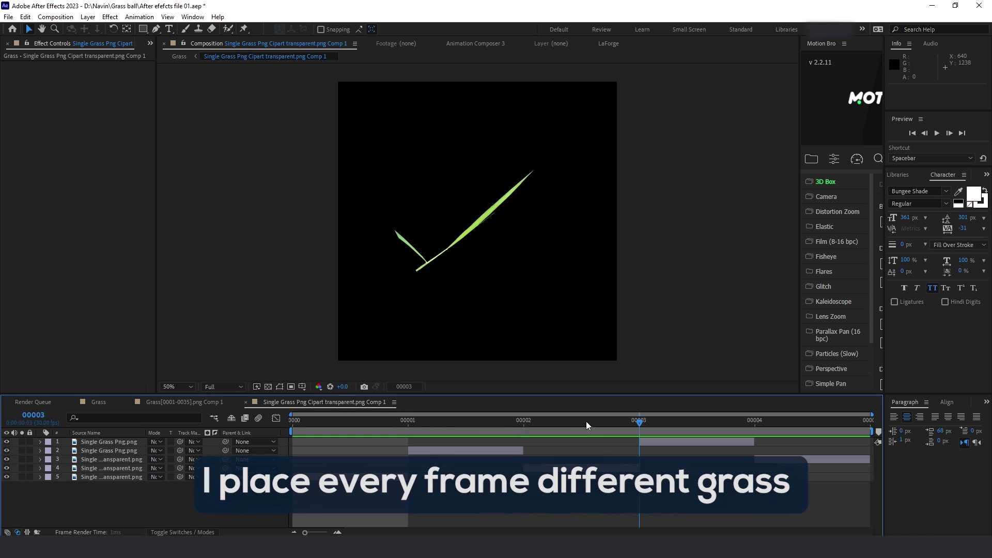
key(ctrl+k)
click(614, 392)
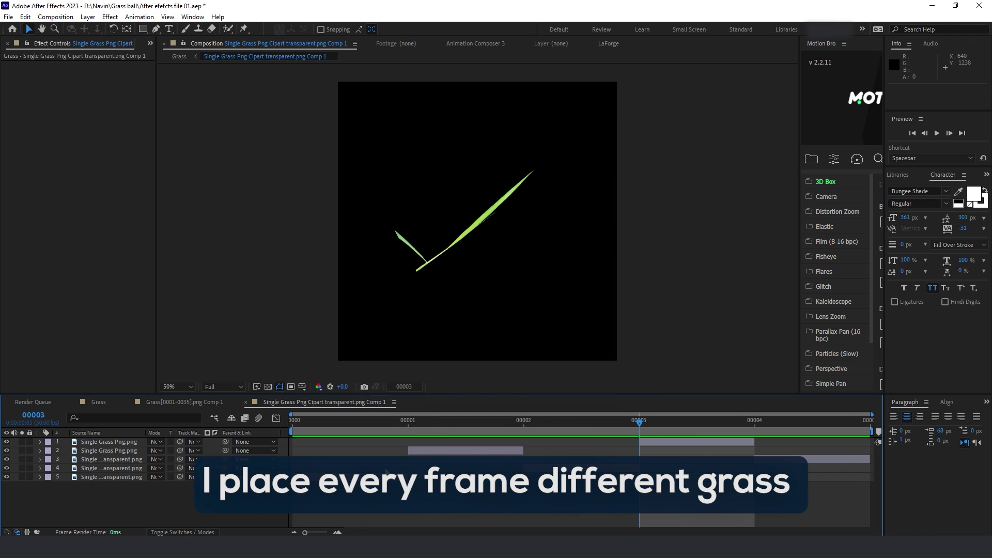
click(98, 402)
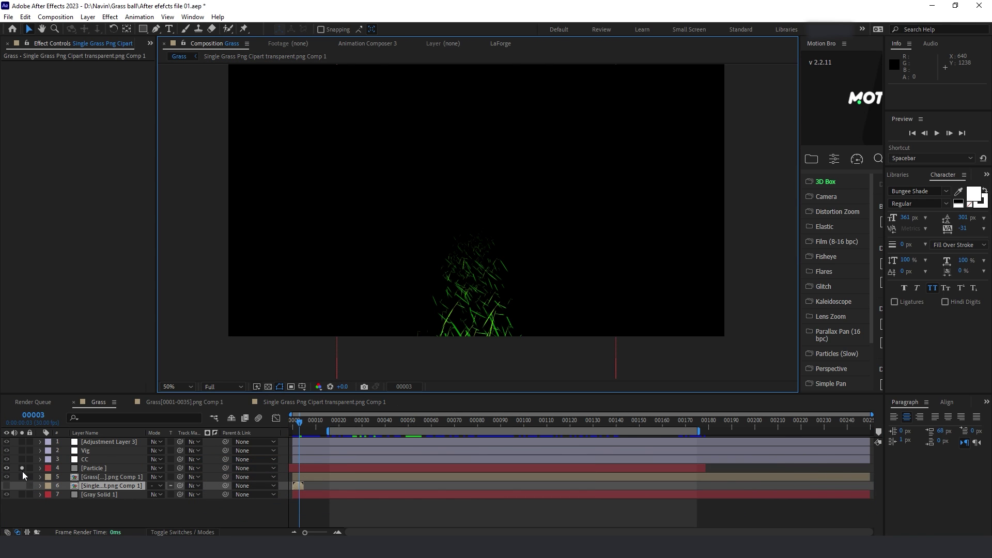
Set Particular's particle Size to 120, keeping grass sprites after undoing a sphere change
click(82, 468)
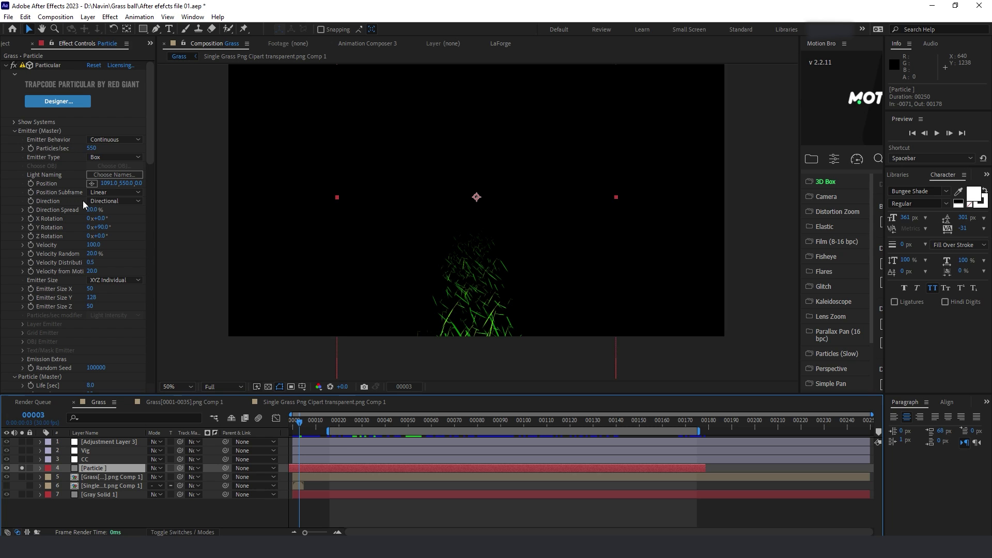
scroll(88, 218, down, 3)
scroll(88, 218, down, 3)
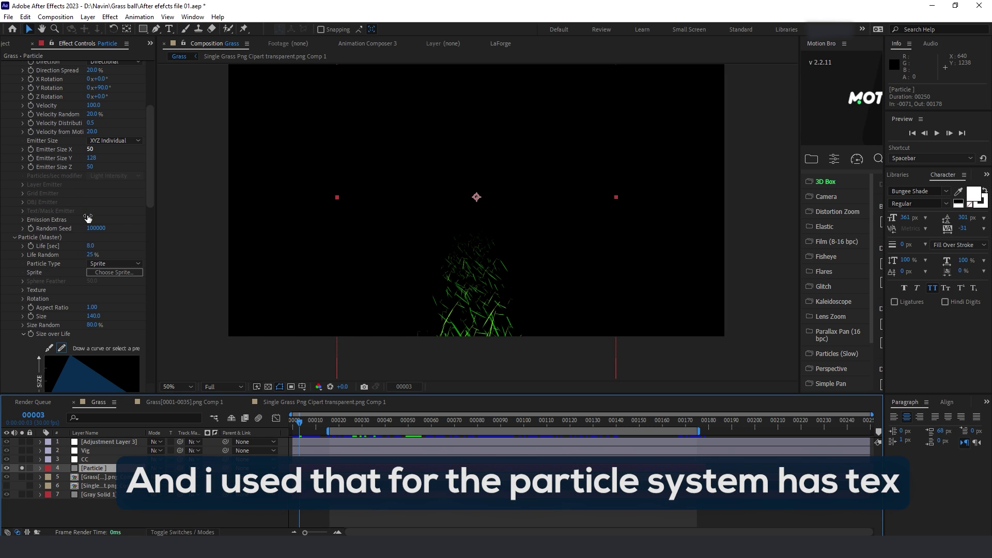
click(107, 264)
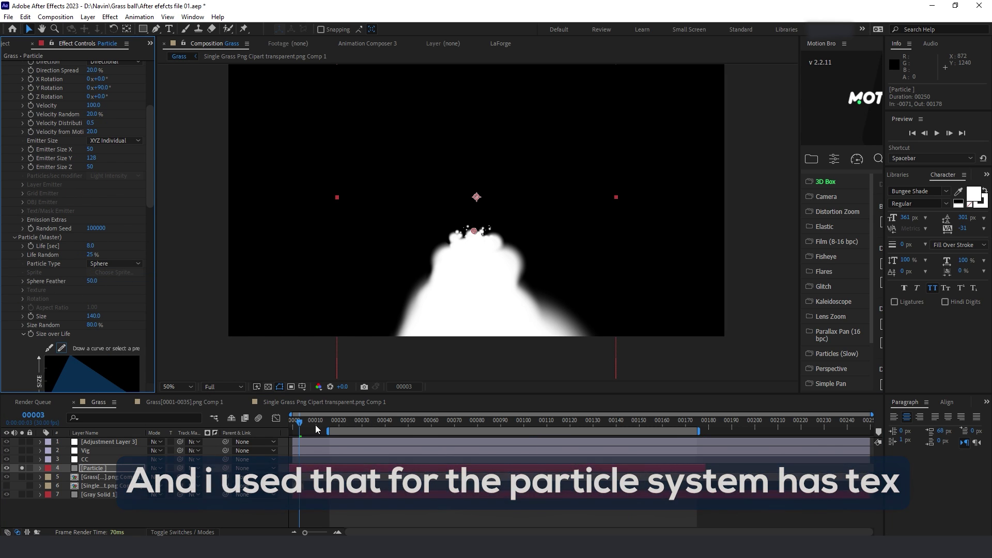
key(ctrl+z)
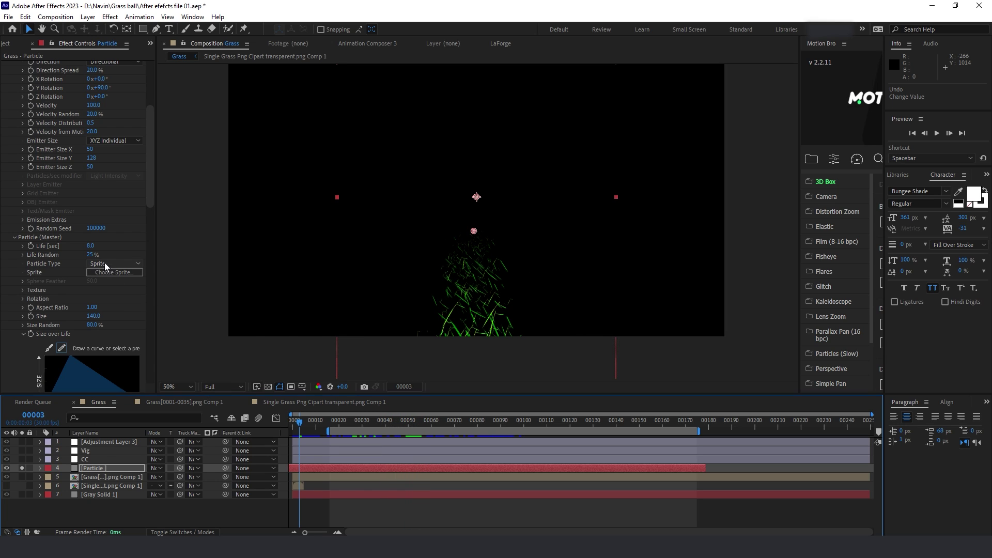
scroll(73, 290, down, 1)
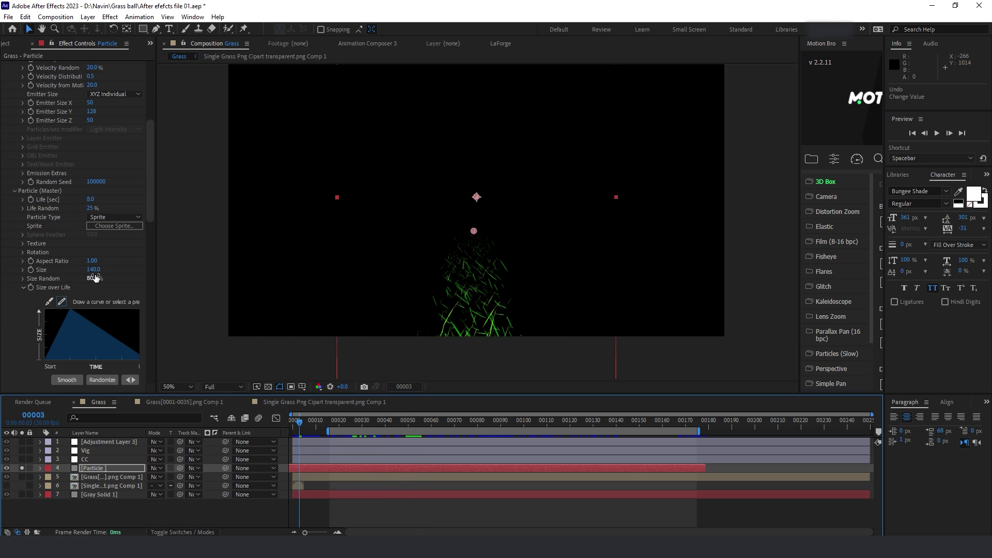
click(94, 270)
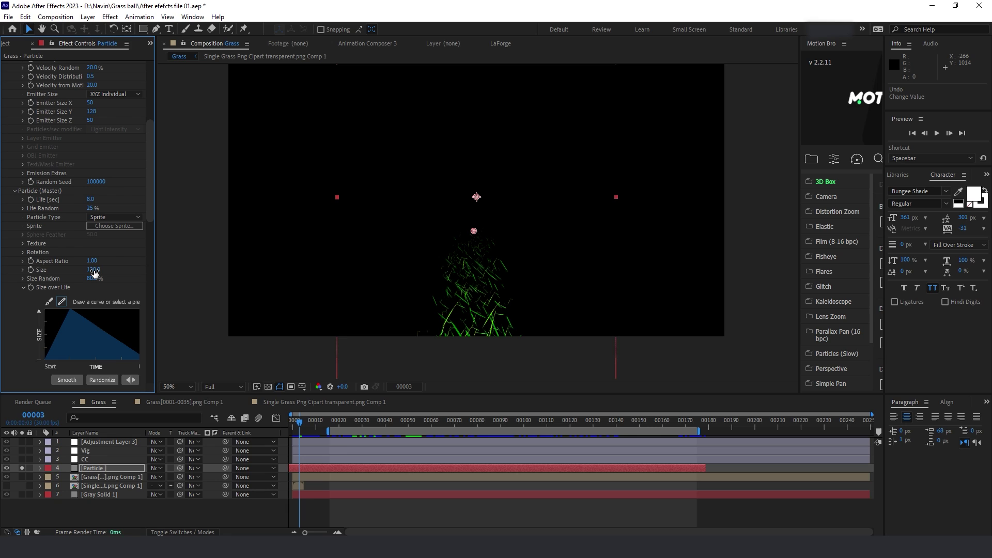
key(Return)
Set Particular's Physics Air Wind Z to -2800
scroll(94, 272, down, 2)
scroll(96, 270, down, 1)
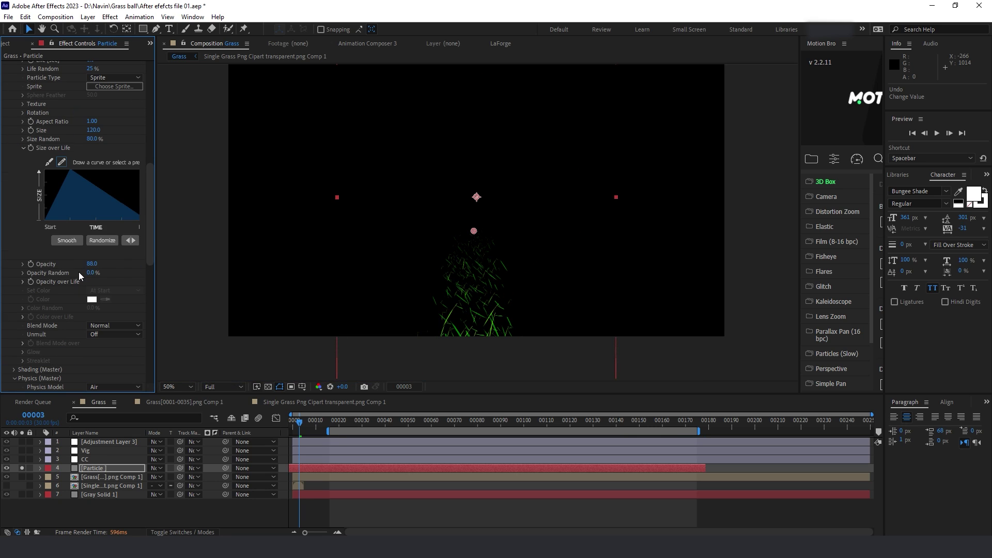
scroll(79, 275, down, 2)
scroll(79, 275, down, 1)
click(22, 251)
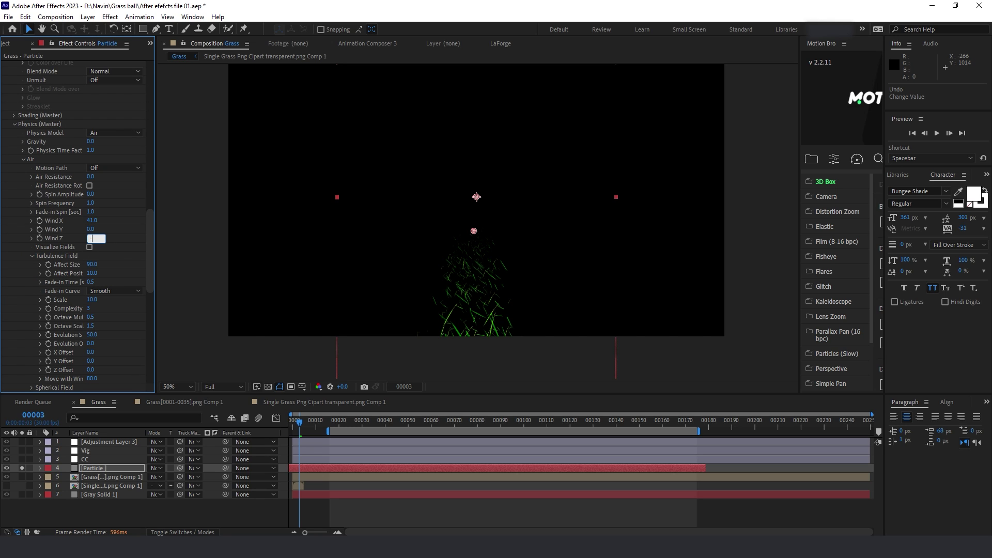
text(2800)
key(Return)
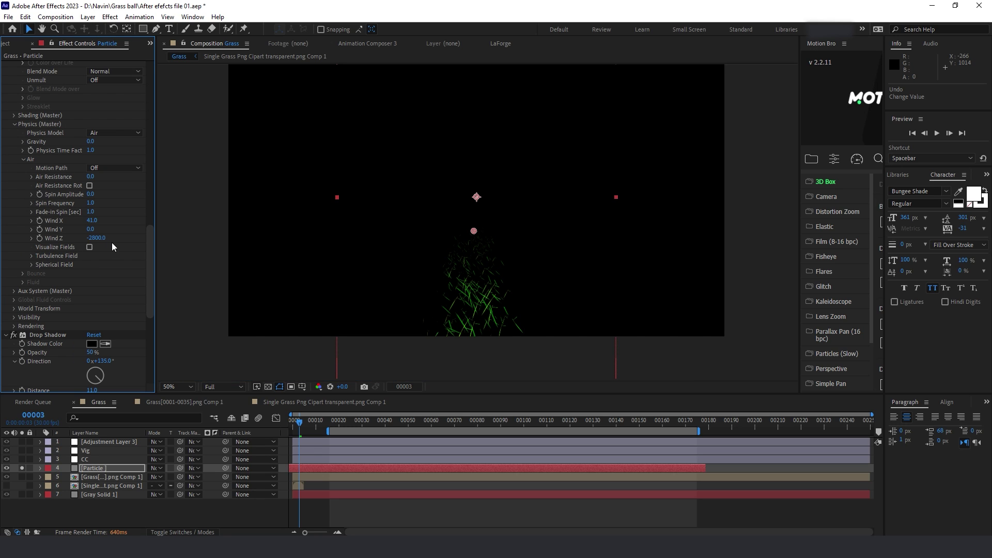
Expand the Size settings, widen the effect panel and unsolo the Particle layer
scroll(57, 242, up, 10)
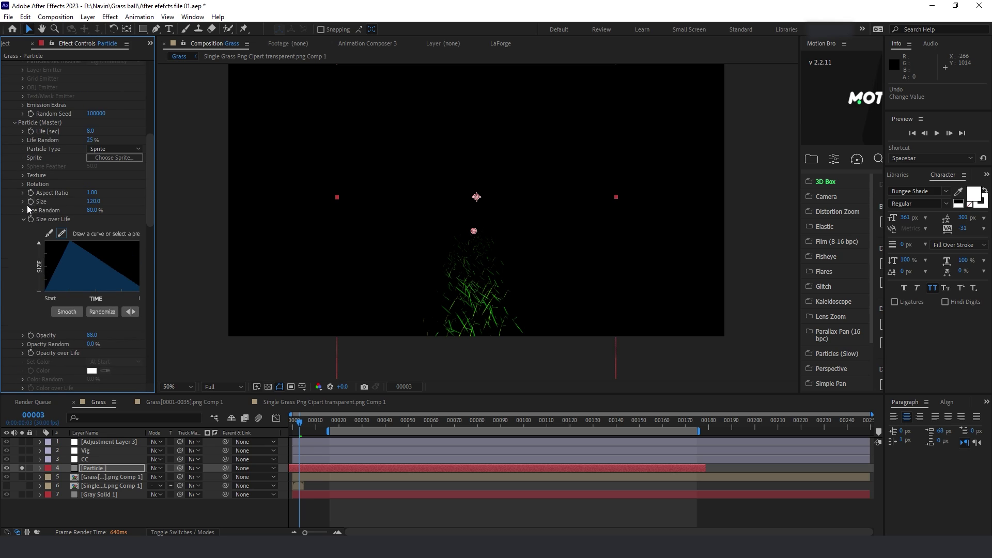
click(24, 203)
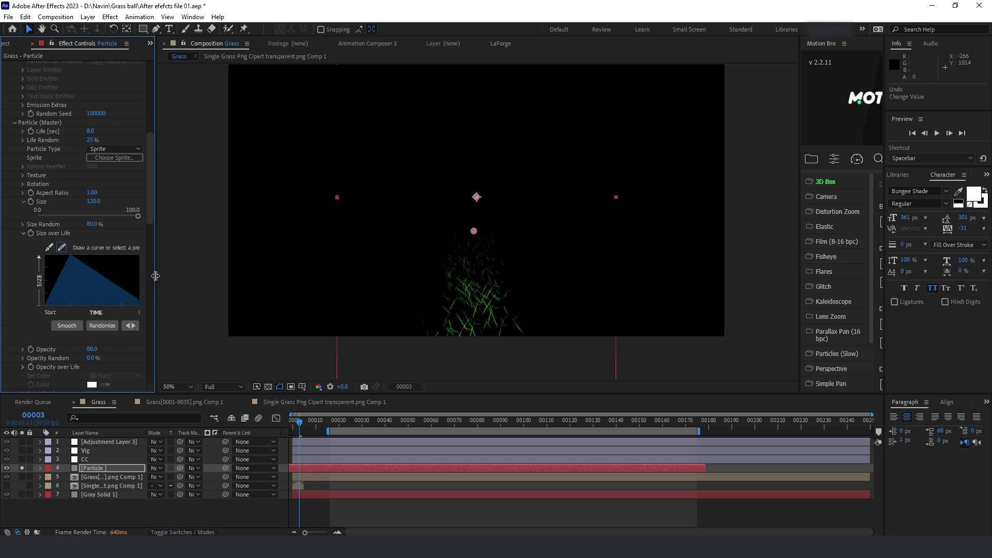
drag(155, 276, 202, 279)
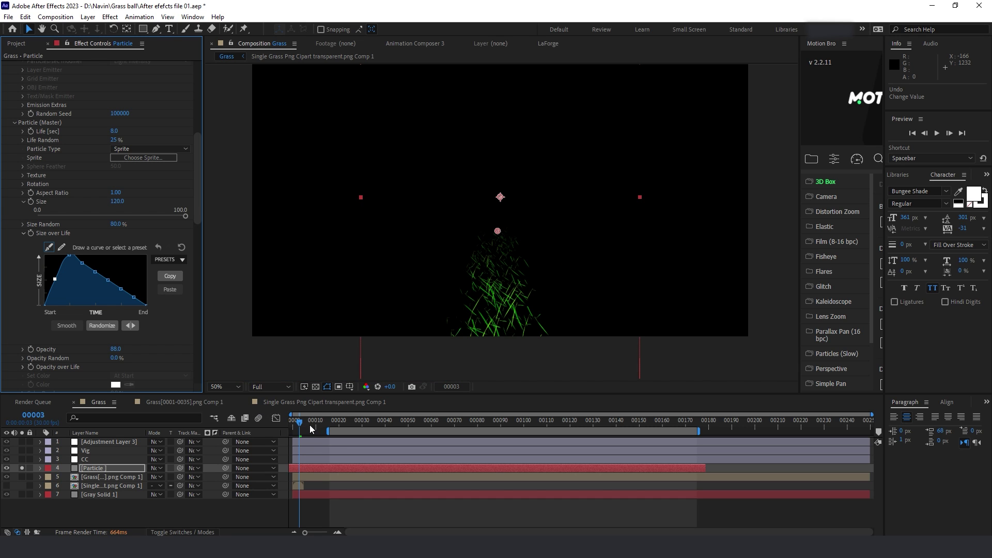
click(22, 467)
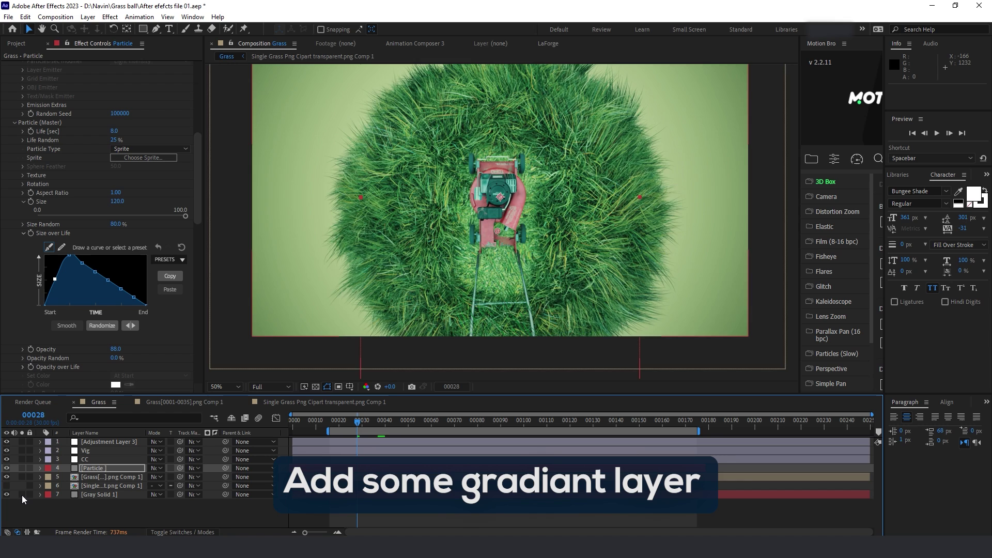
click(21, 494)
click(101, 495)
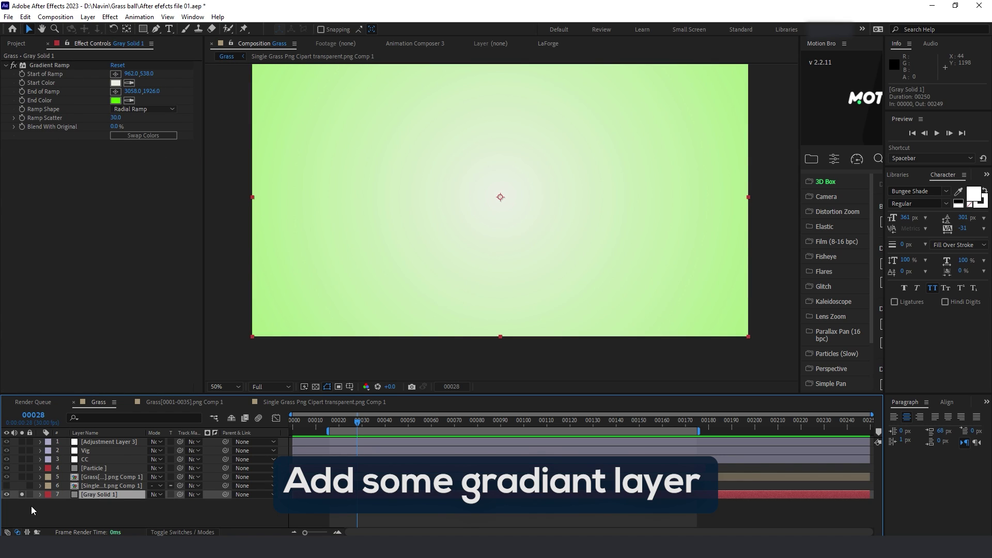
click(20, 495)
click(89, 460)
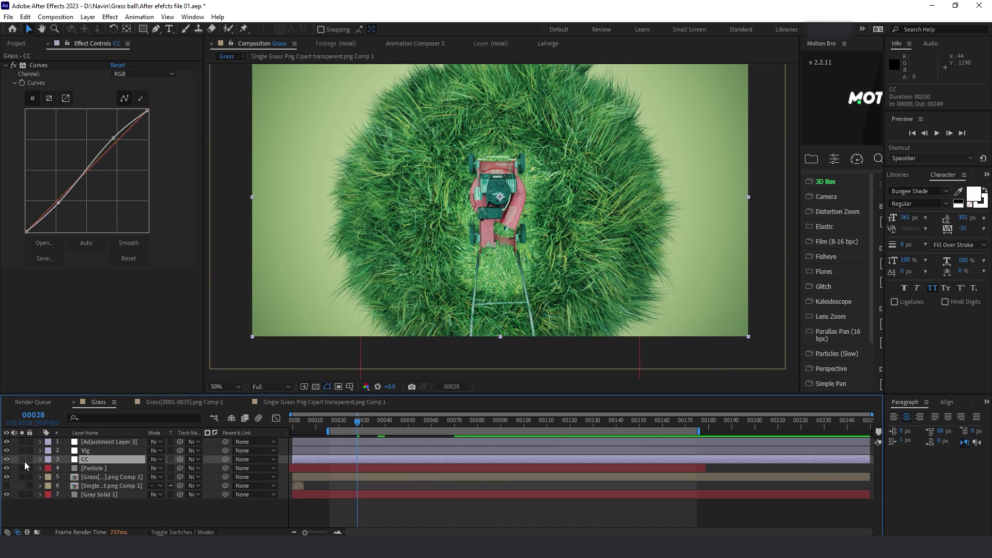
click(21, 459)
click(22, 459)
click(84, 450)
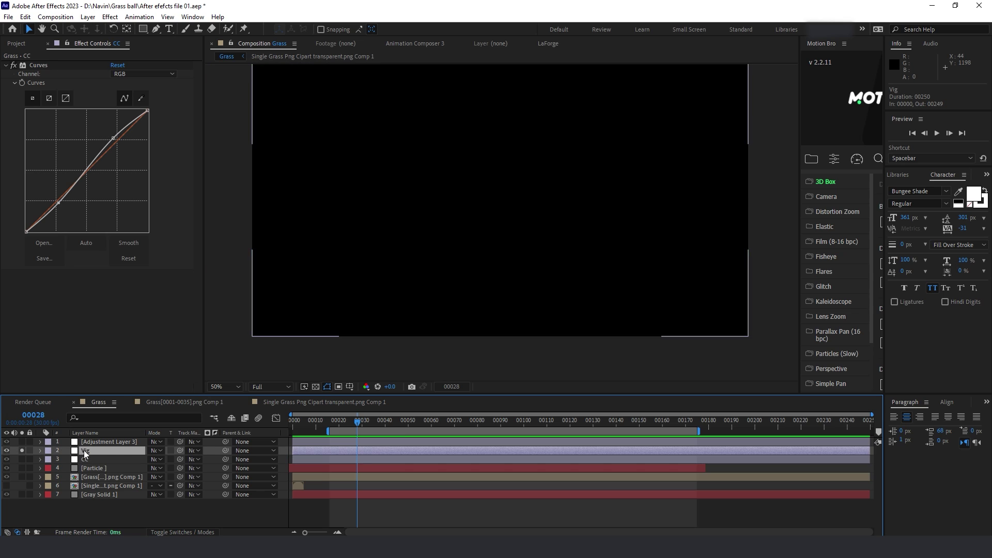
click(21, 450)
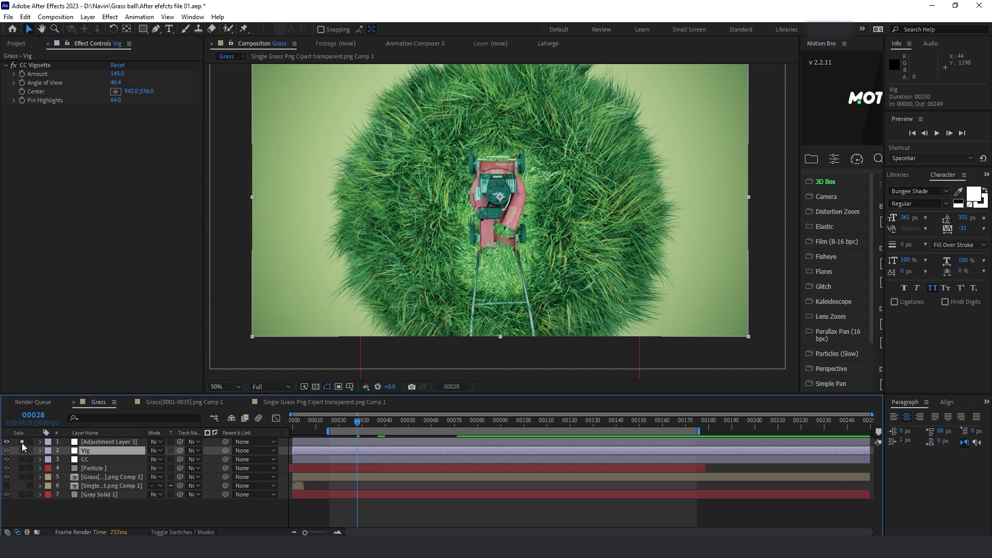
click(88, 442)
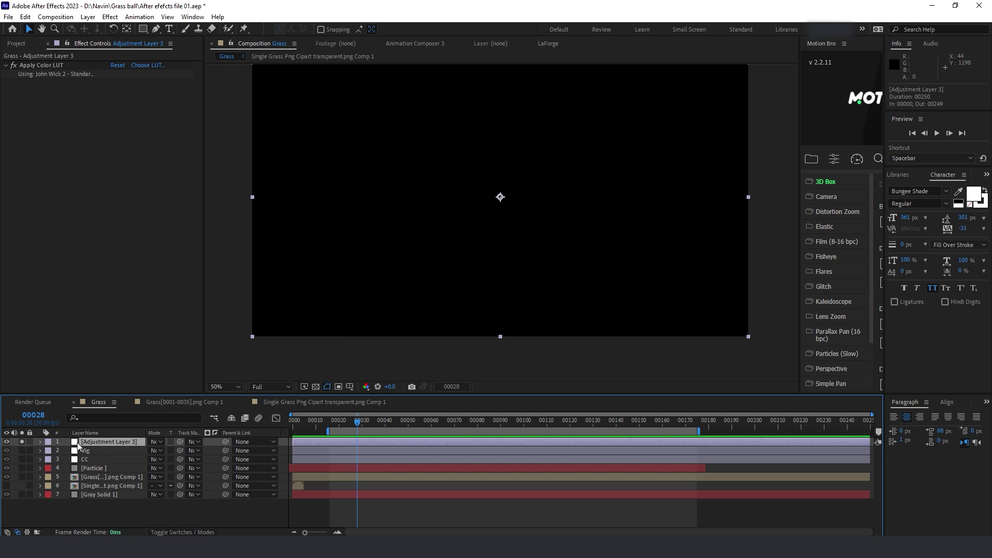
click(22, 441)
click(465, 418)
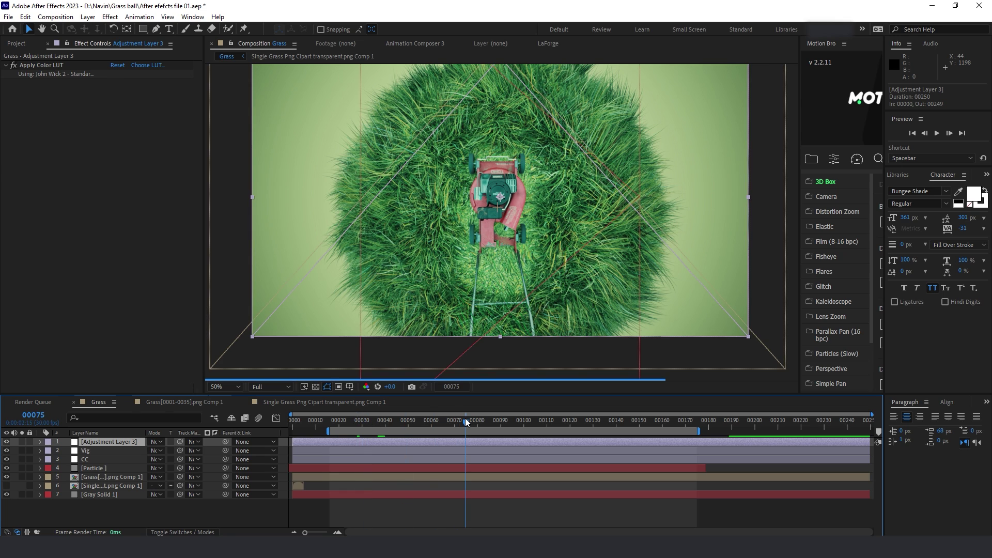
drag(465, 418, 504, 421)
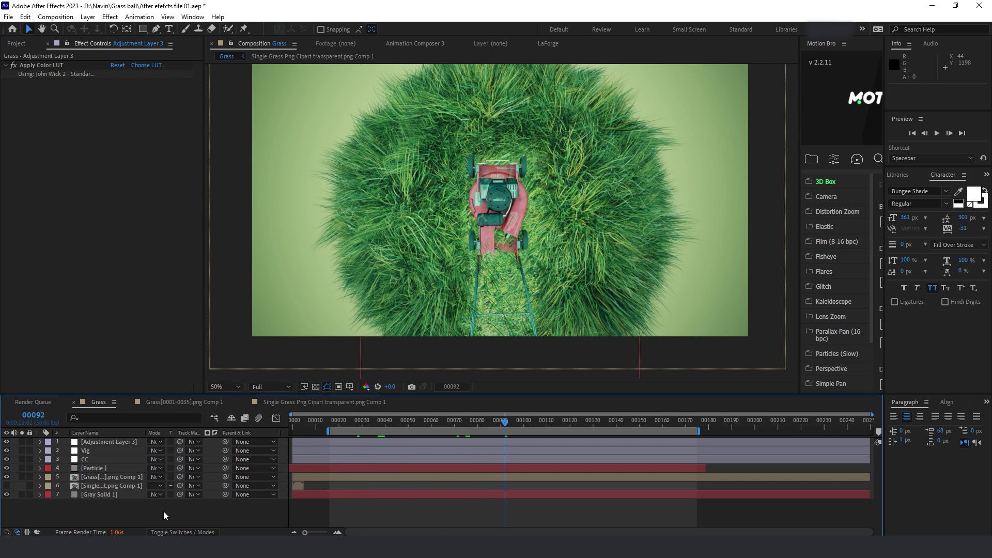
Solo the Particle layer and preview the falling particles from frame 65
scroll(445, 228, down, 1)
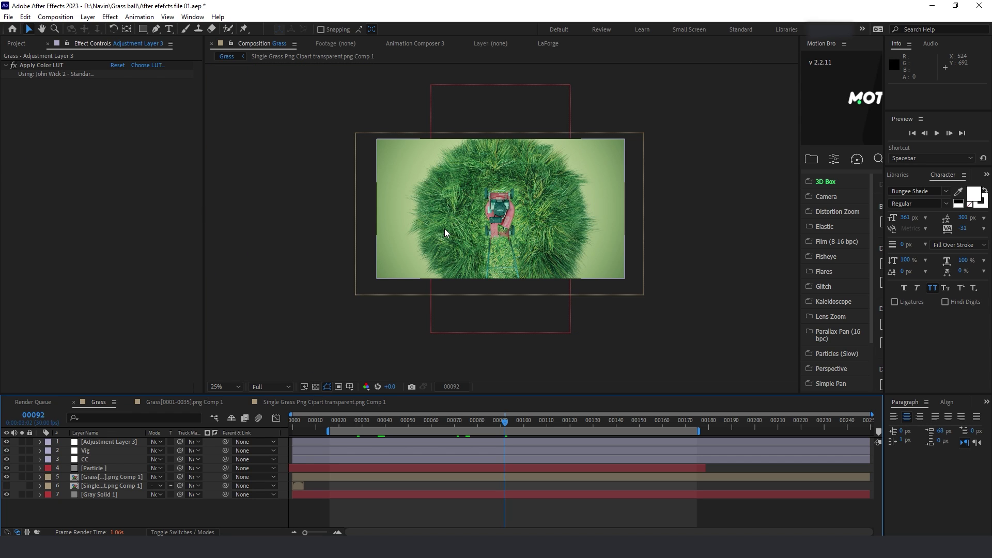
scroll(445, 229, up, 1)
click(92, 468)
click(22, 468)
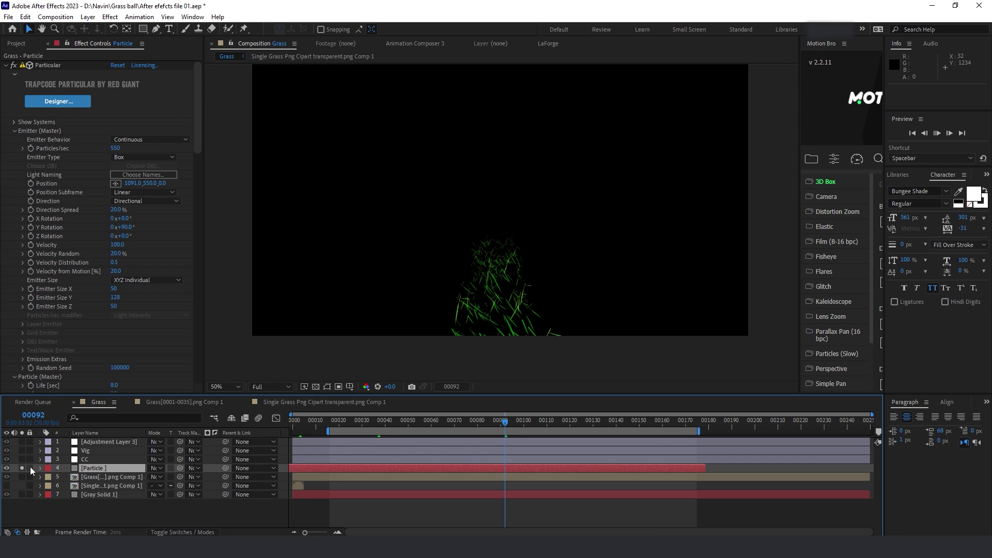
click(442, 420)
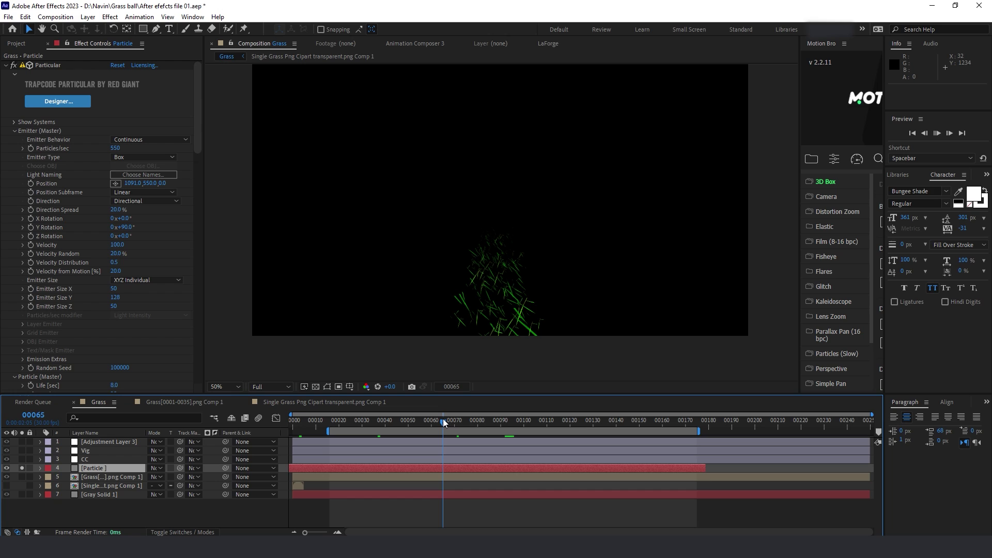
key(space)
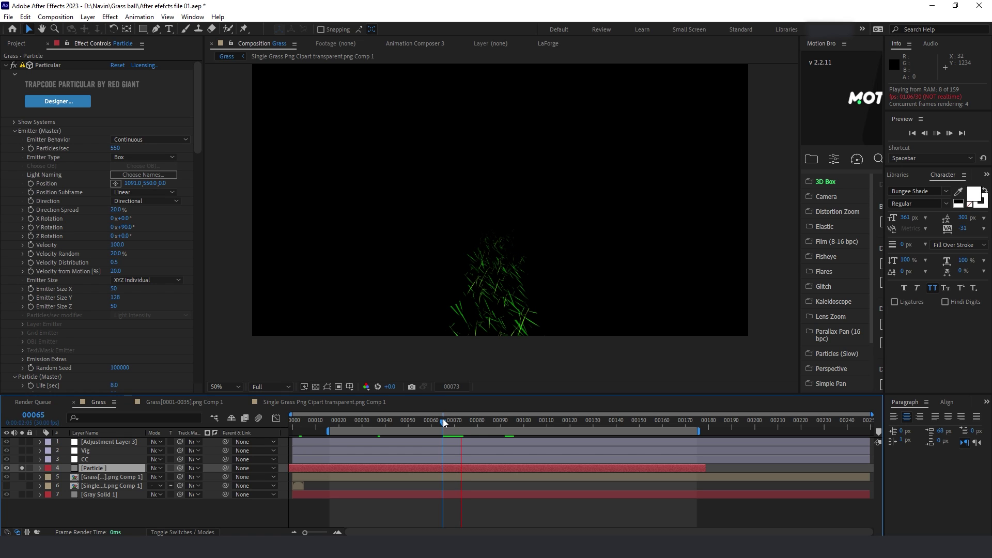
drag(442, 419, 461, 419)
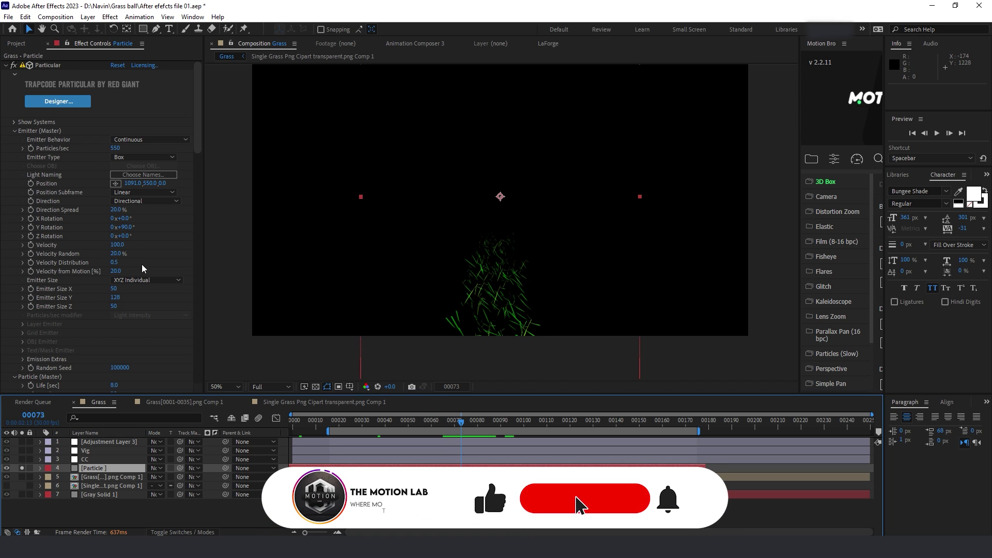
Set Particular's Emitter Size Y to 160
drag(115, 297, 129, 300)
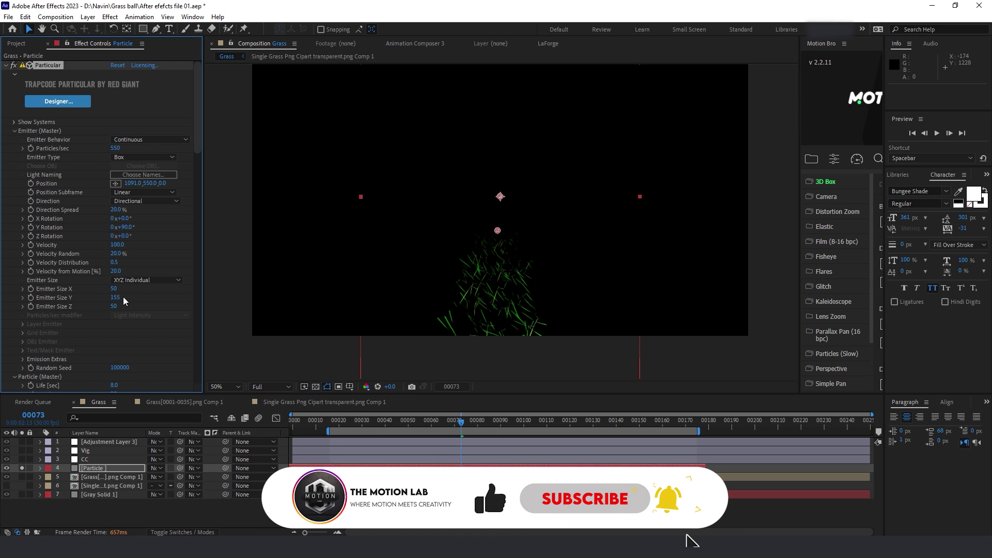
text(0)
key(Return)
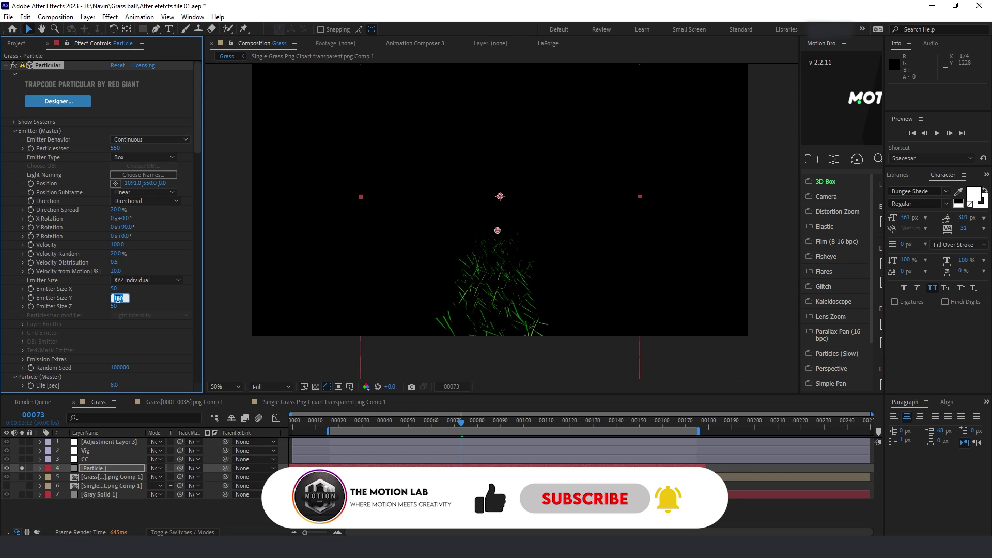
key(Return)
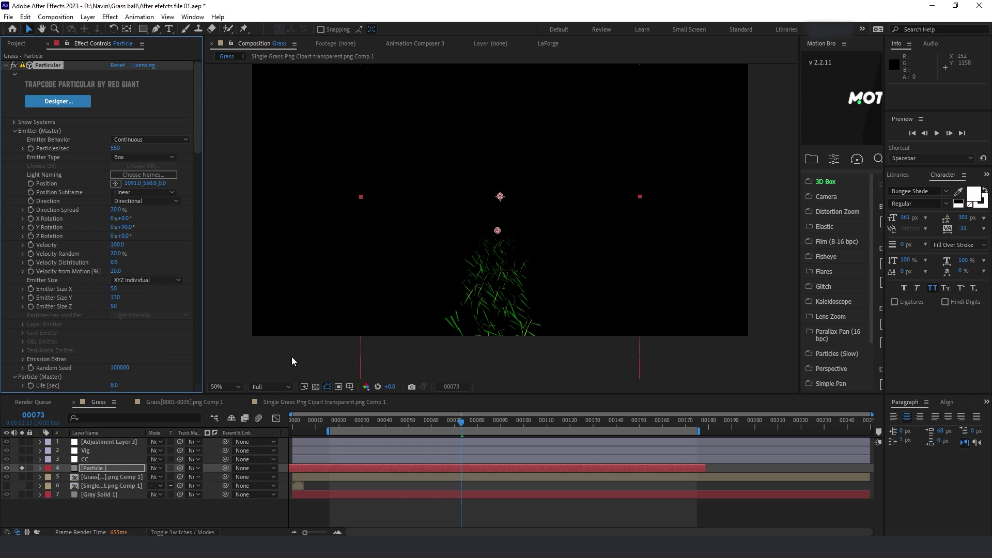
text(160)
key(Return)
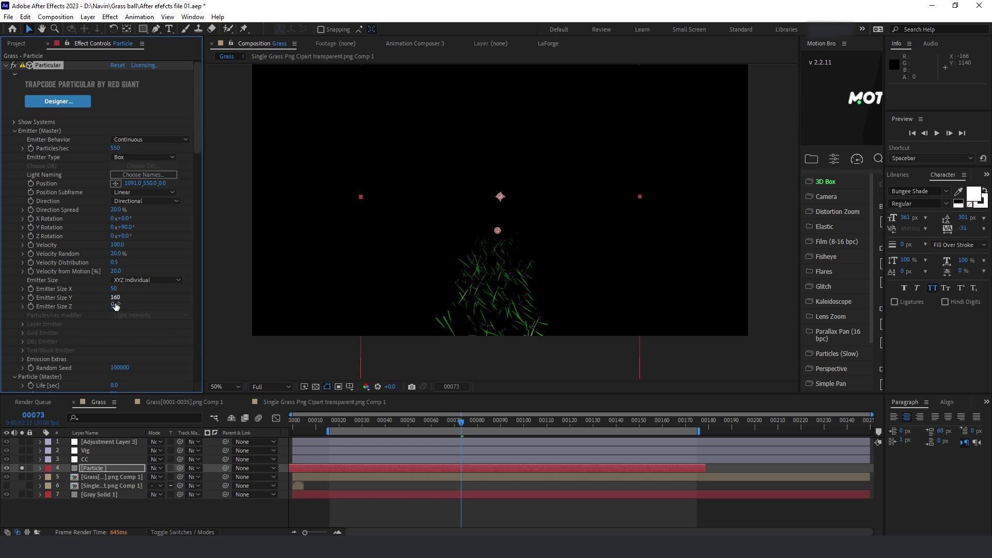
scroll(37, 363, down, 5)
scroll(39, 345, down, 3)
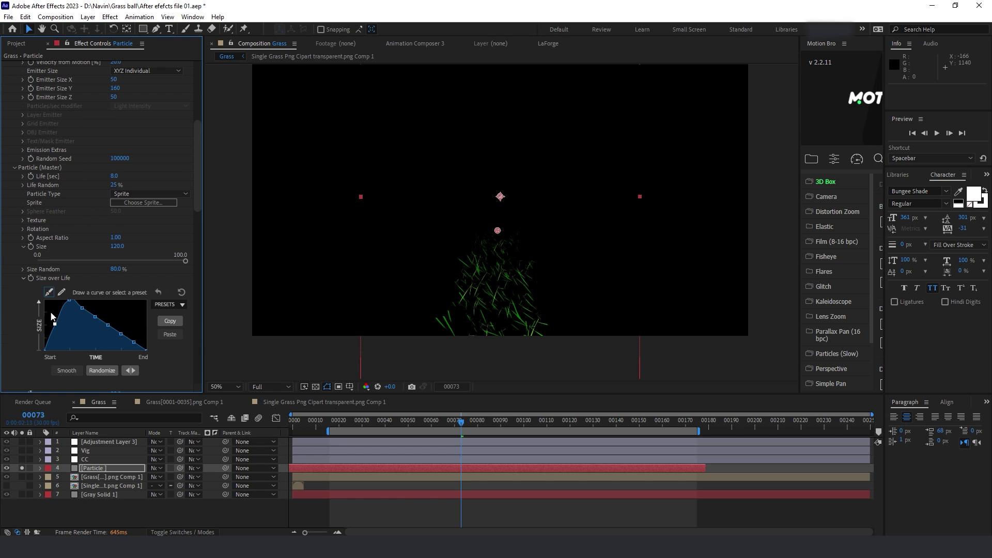
Unsolo the particles and preview the finished grass-ball composite twice
click(446, 424)
key(space)
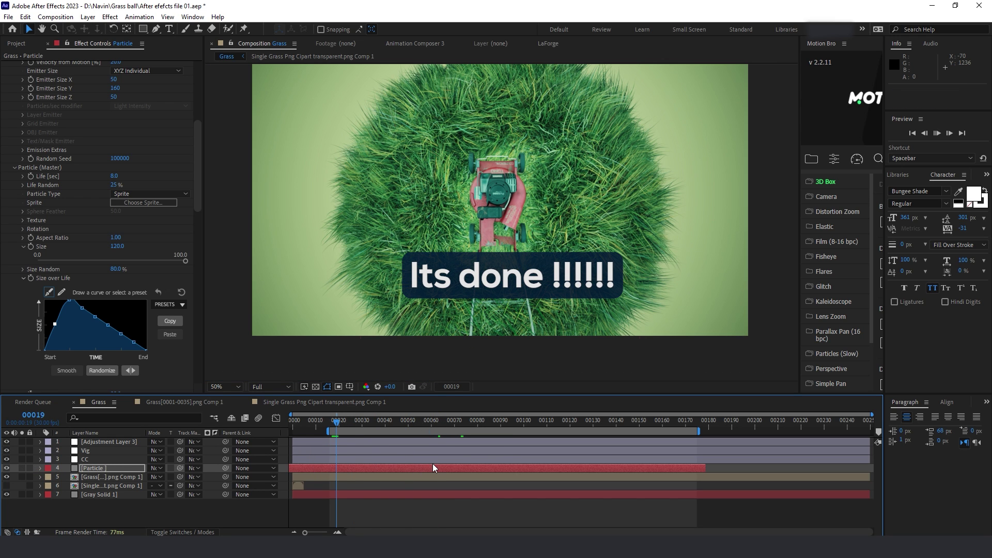
key(space)
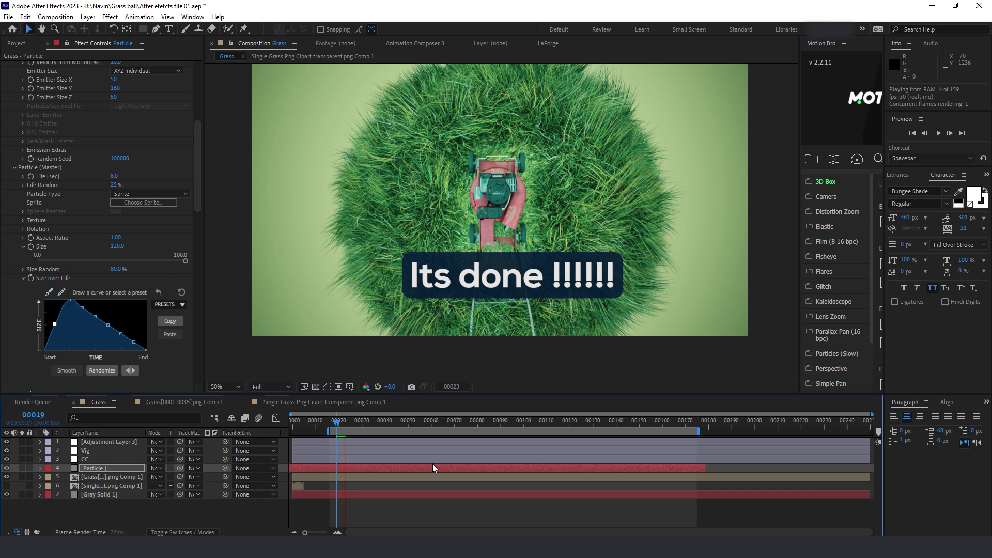